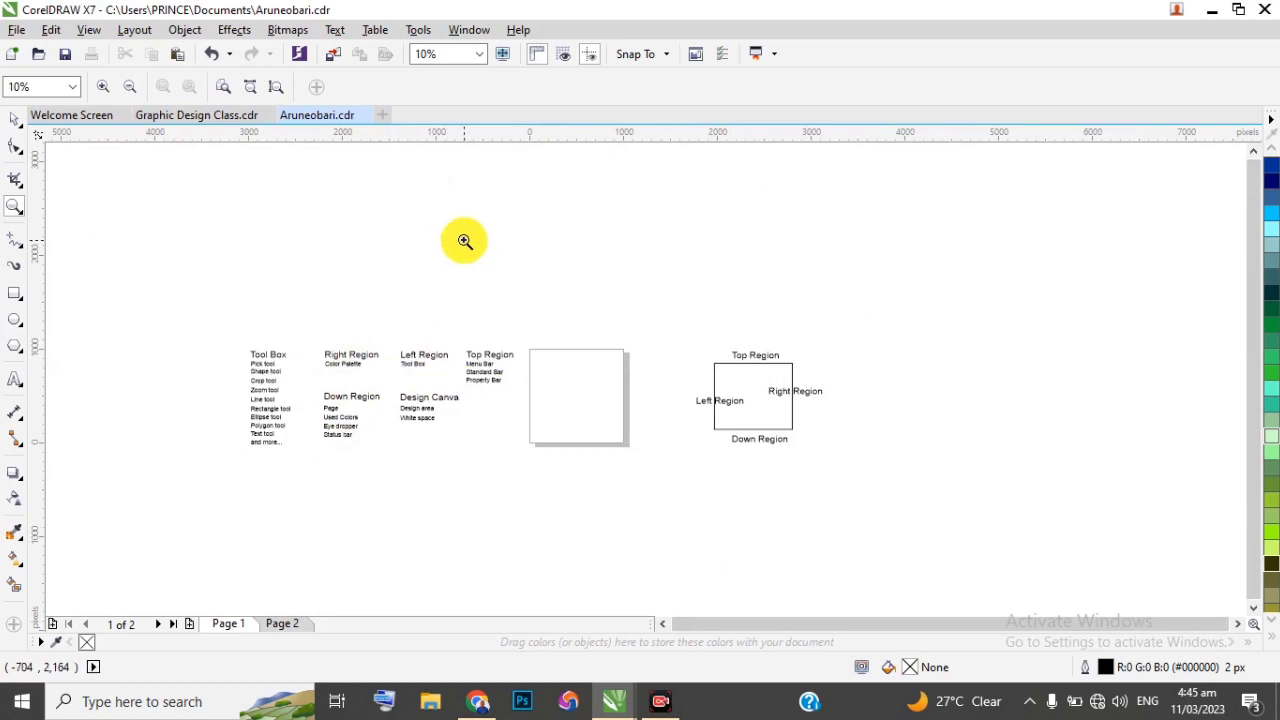
Move the "Top Region" heading with its Menu Bar, Standard Bar and Property Bar lines onto the blank page
{"action": "scroll", "coordinate": [464, 241], "scroll_direction": "down", "scroll_amount": 2}
{"action": "scroll", "coordinate": [523, 294], "scroll_direction": "down", "scroll_amount": 3}
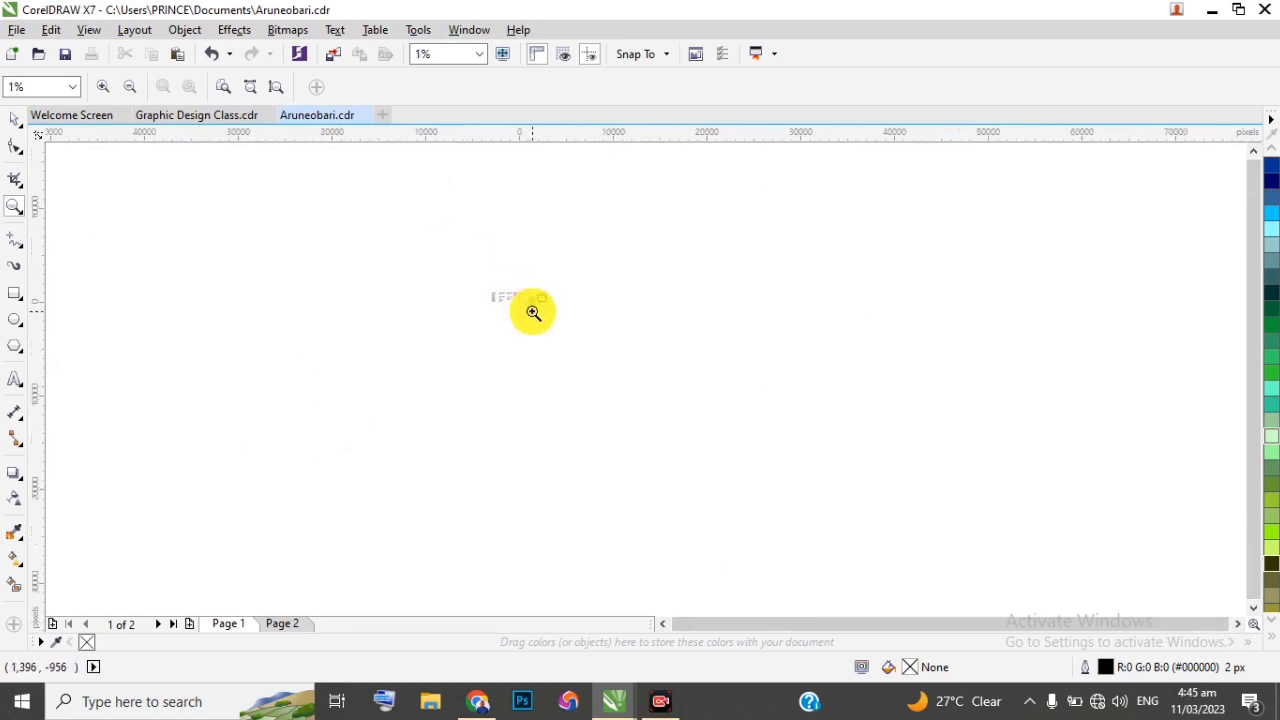
{"action": "scroll", "coordinate": [519, 257], "scroll_direction": "up", "scroll_amount": 3}
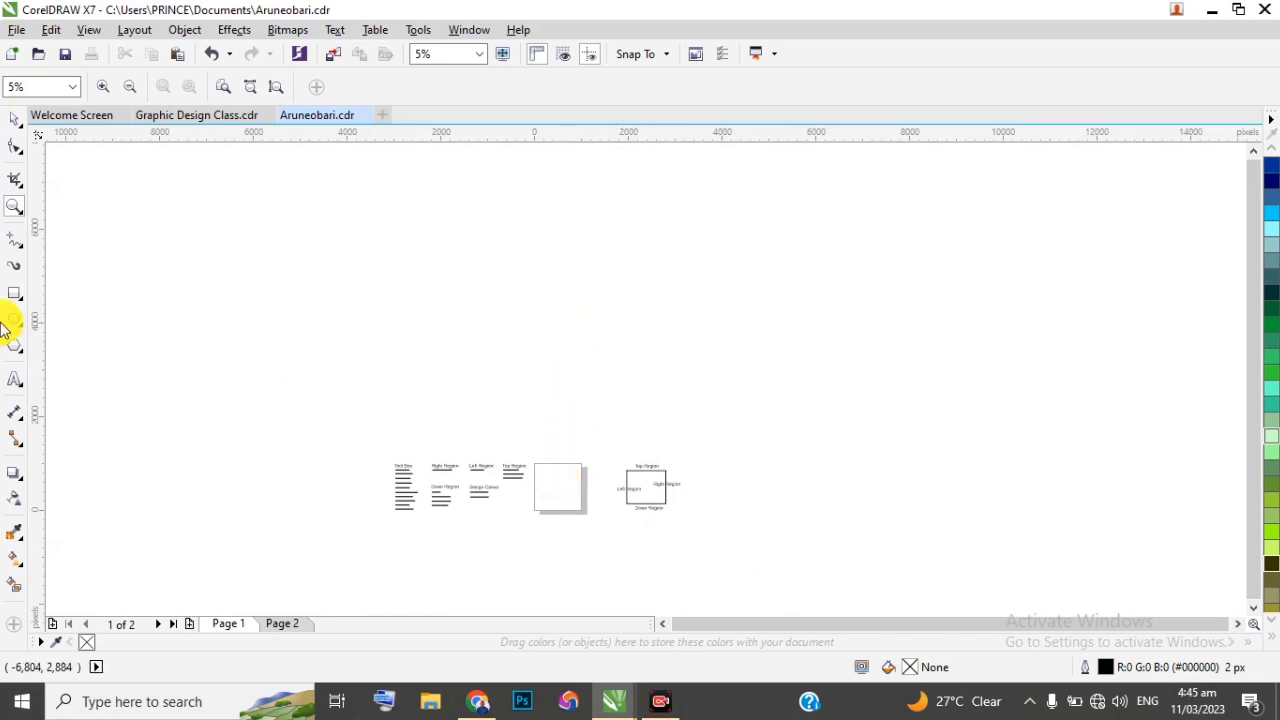
{"action": "left_click", "coordinate": [223, 87]}
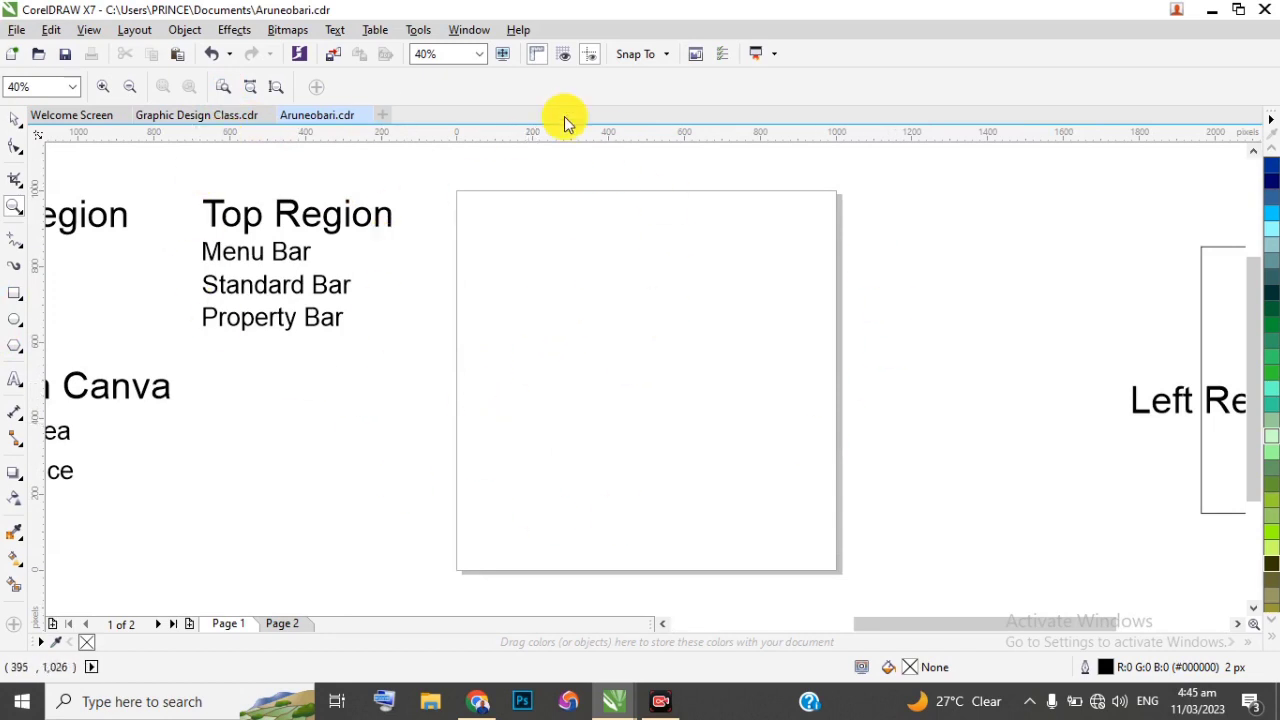
{"action": "left_click", "coordinate": [14, 117]}
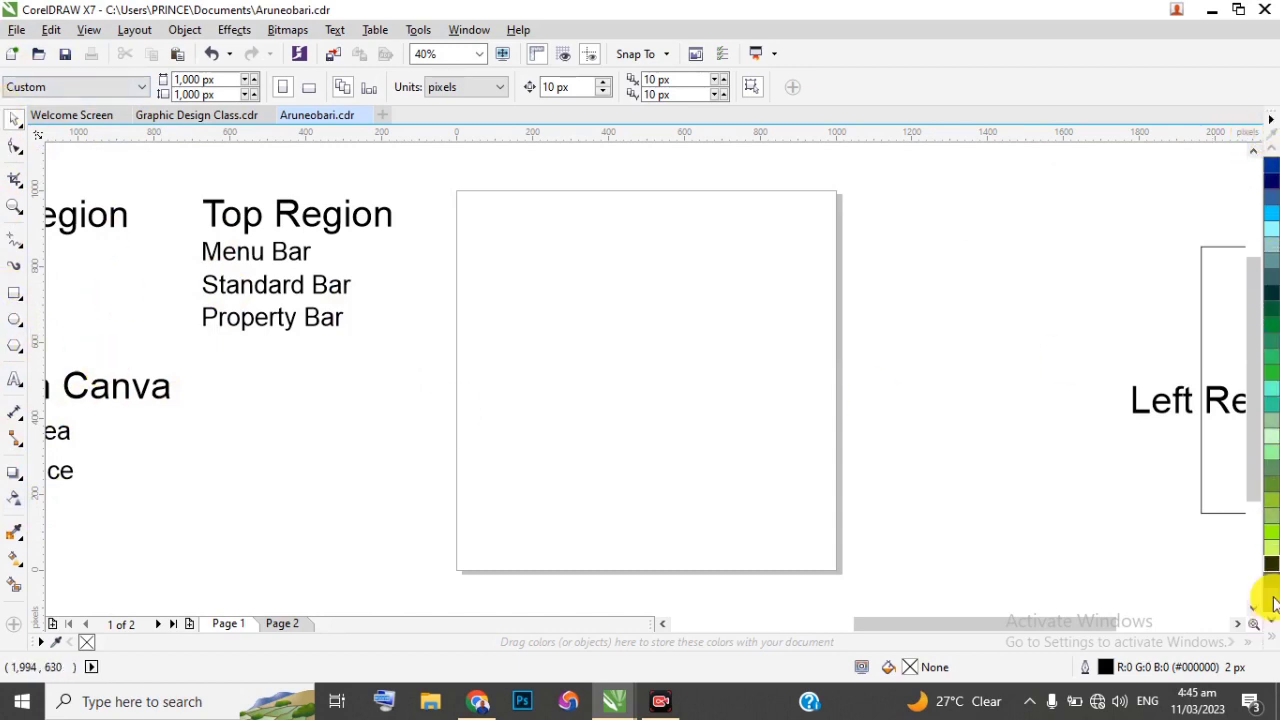
{"action": "scroll", "coordinate": [1276, 155], "scroll_direction": "up", "scroll_amount": 10}
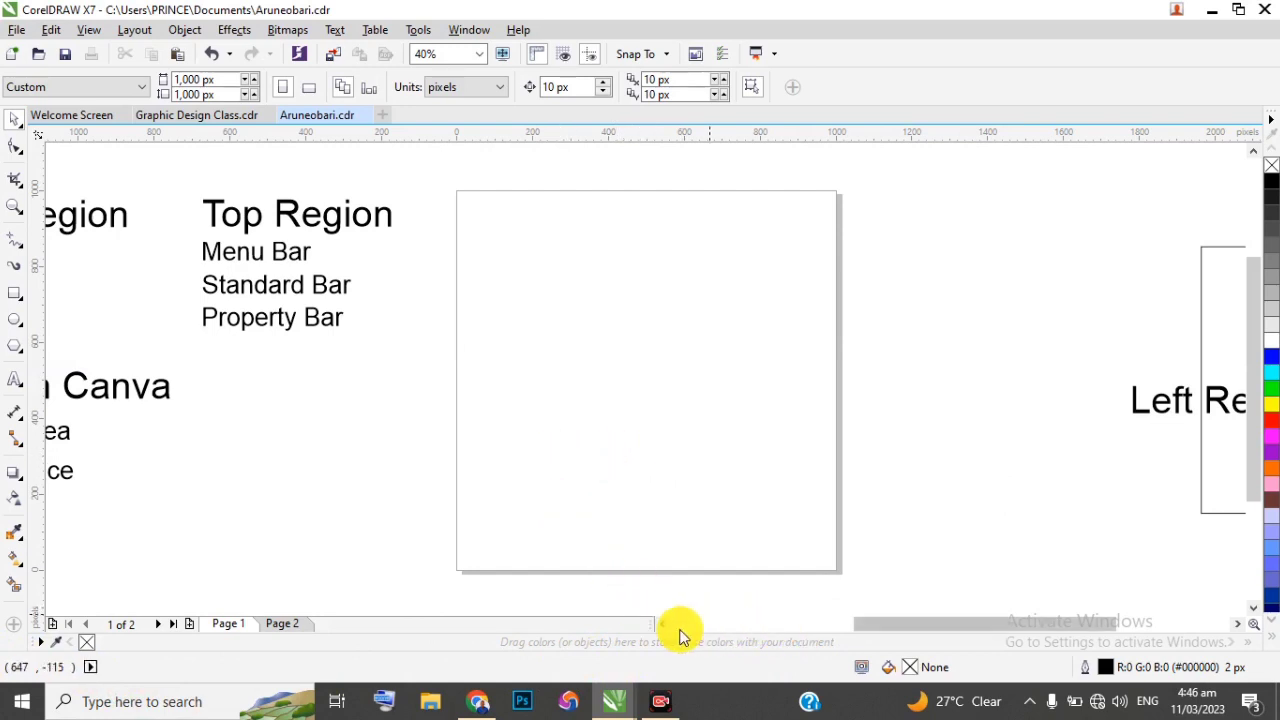
{"action": "left_click_drag", "start_coordinate": [178, 172], "coordinate": [415, 367]}
{"action": "left_click_drag", "start_coordinate": [277, 290], "coordinate": [640, 316]}
{"action": "left_click", "coordinate": [911, 286]}
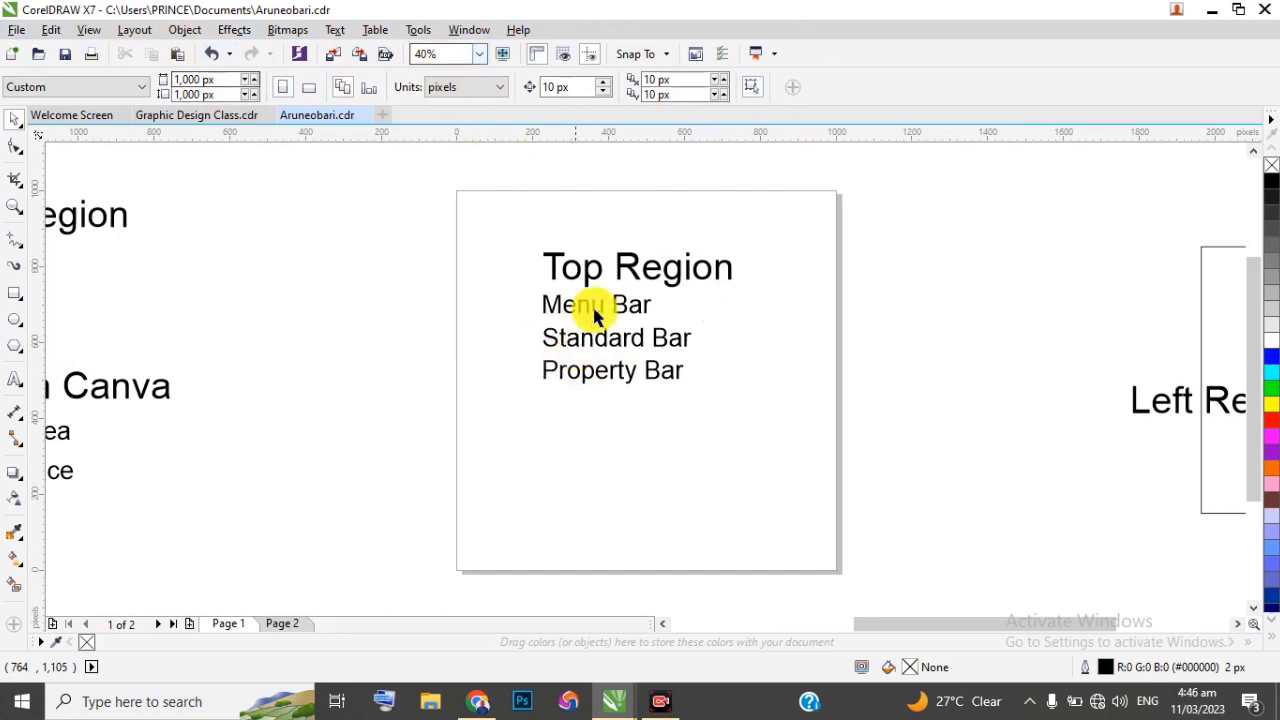
Review the list of toolbars that can be shown or hidden, leaving their settings as they are
{"action": "right_click", "coordinate": [893, 58]}
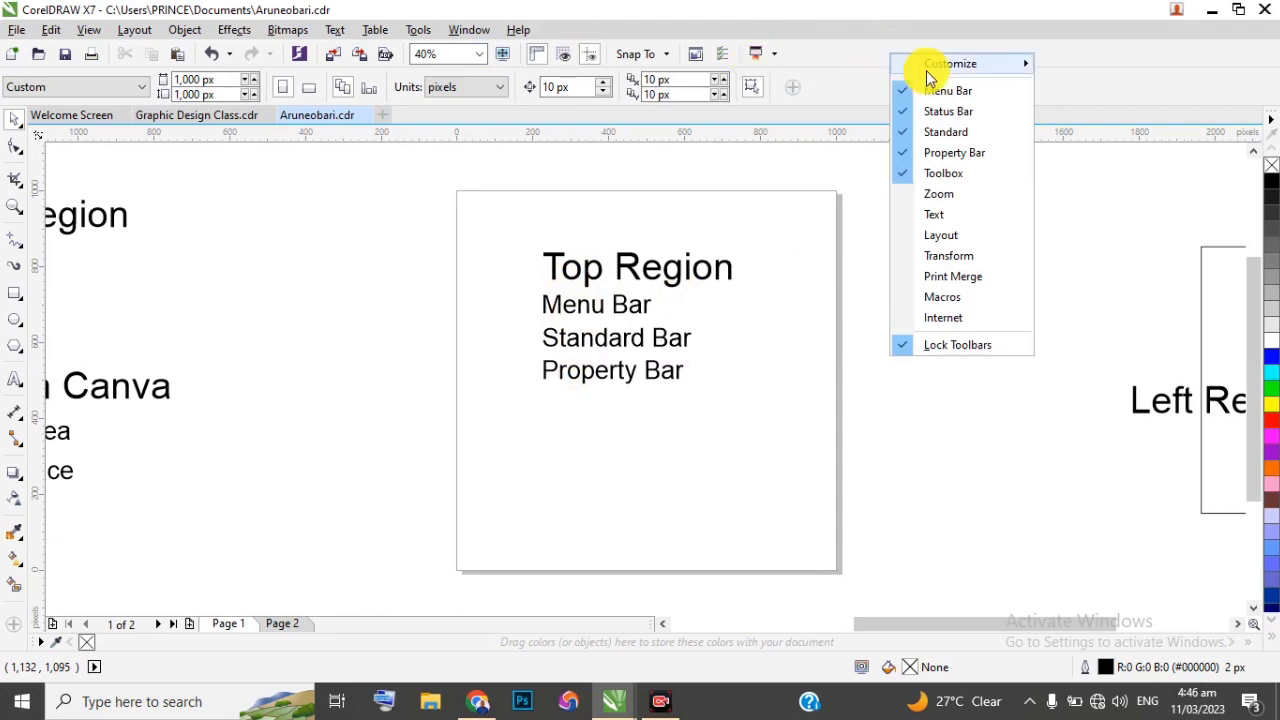
{"action": "mouse_move", "coordinate": [930, 70]}
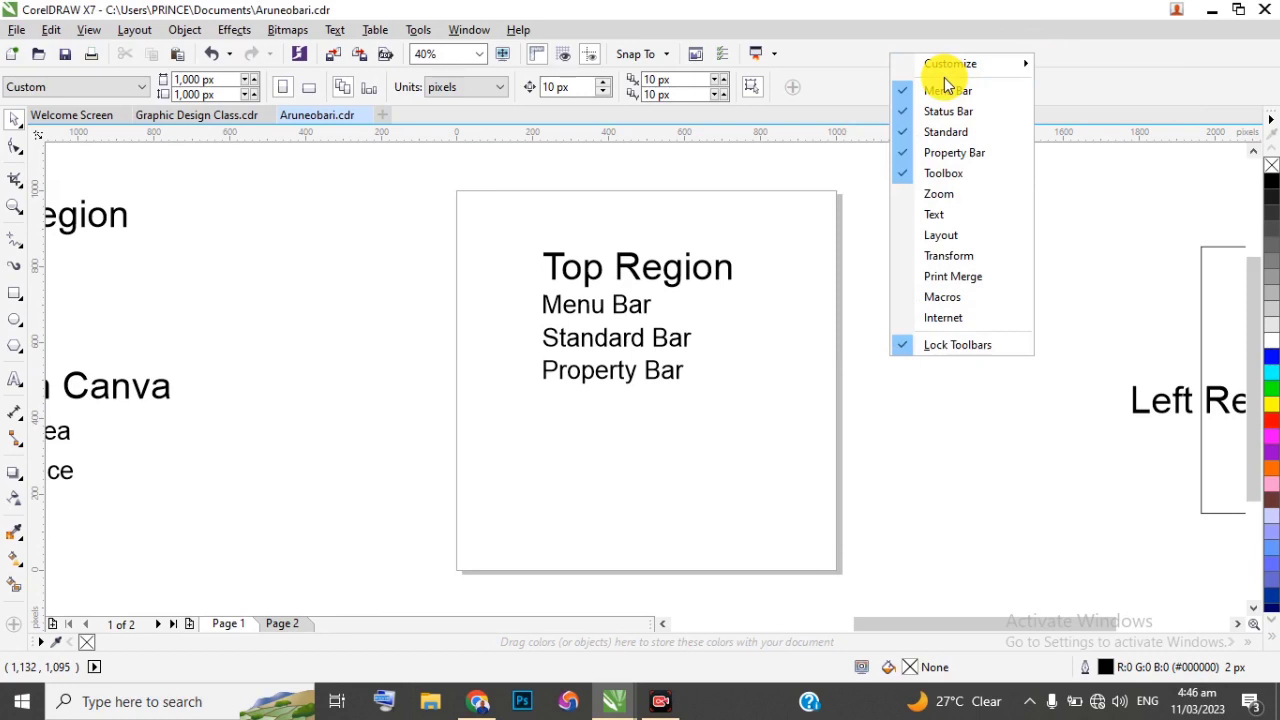
{"action": "left_click", "coordinate": [820, 26]}
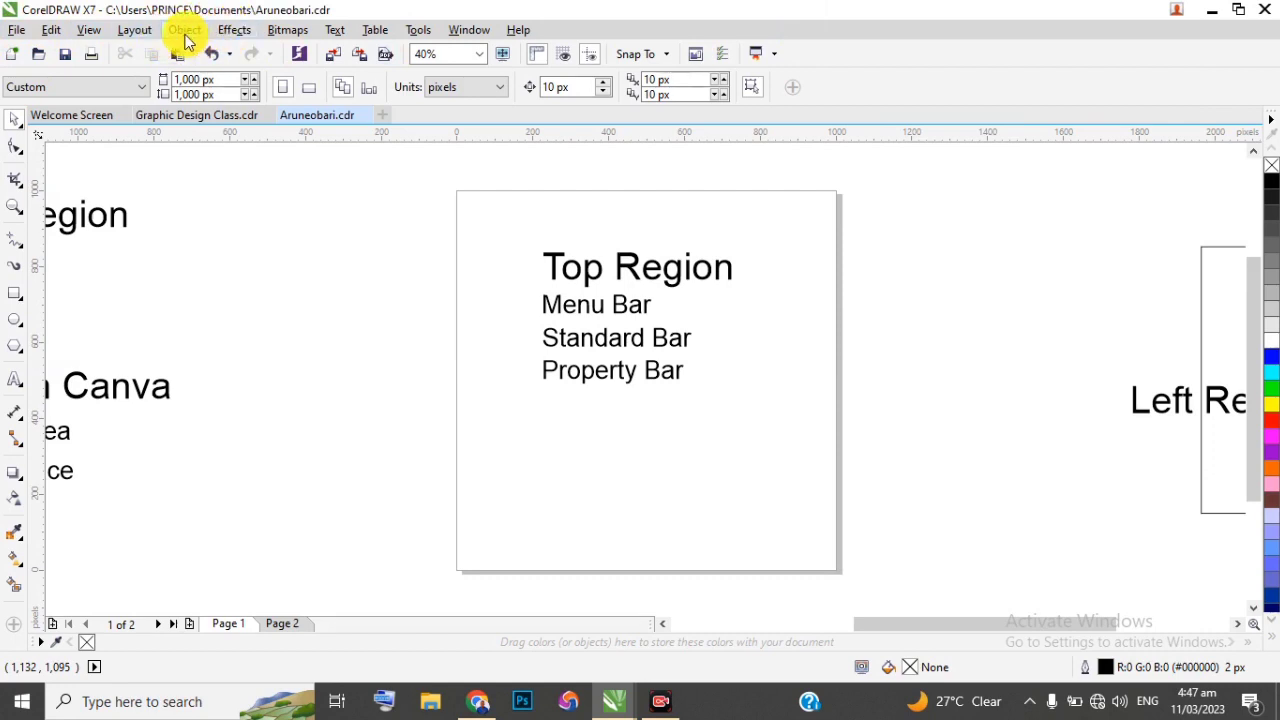
Examine the commands offered for files, layout, objects, effects, bitmaps, text, tables and windows
{"action": "left_click", "coordinate": [184, 36]}
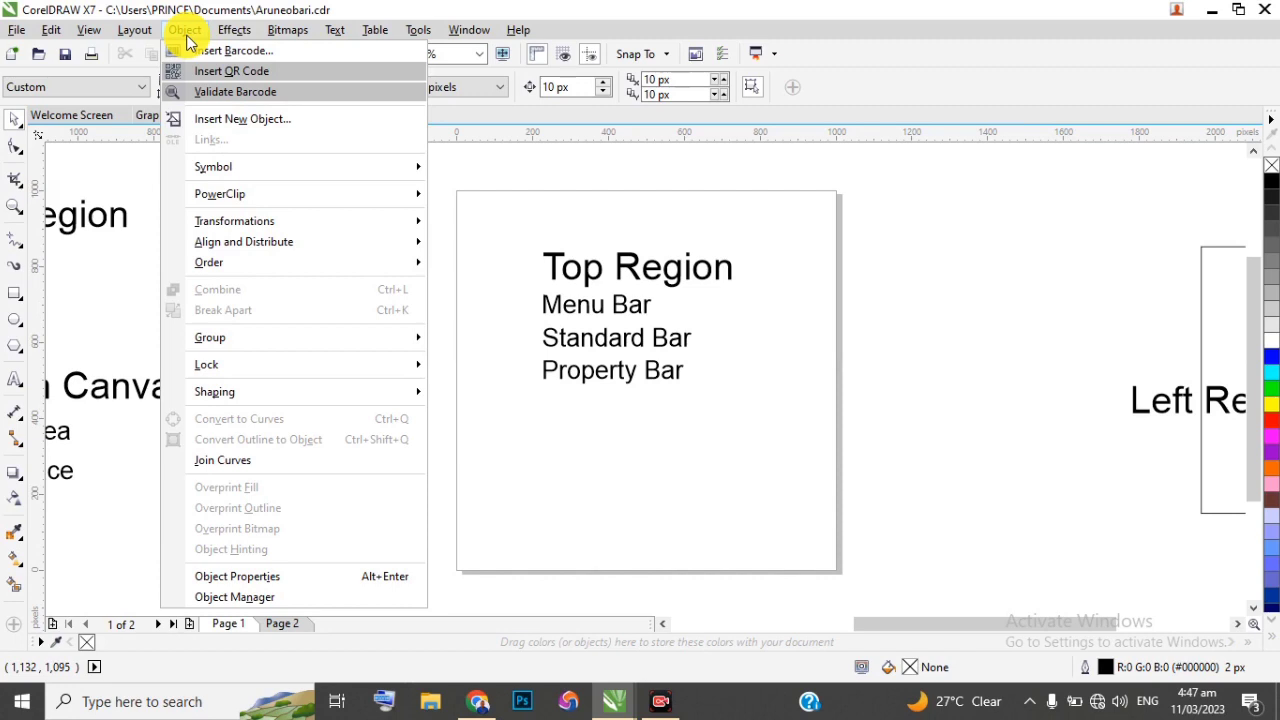
{"action": "mouse_move", "coordinate": [230, 33]}
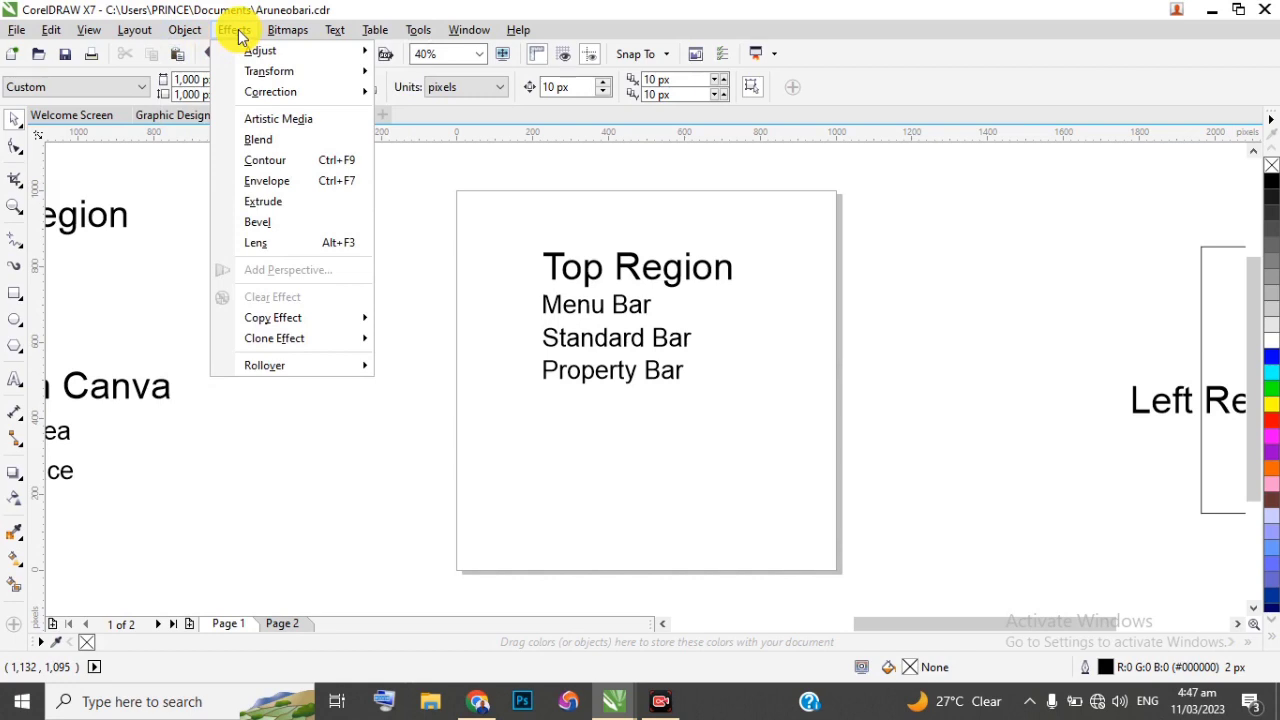
{"action": "mouse_move", "coordinate": [289, 35]}
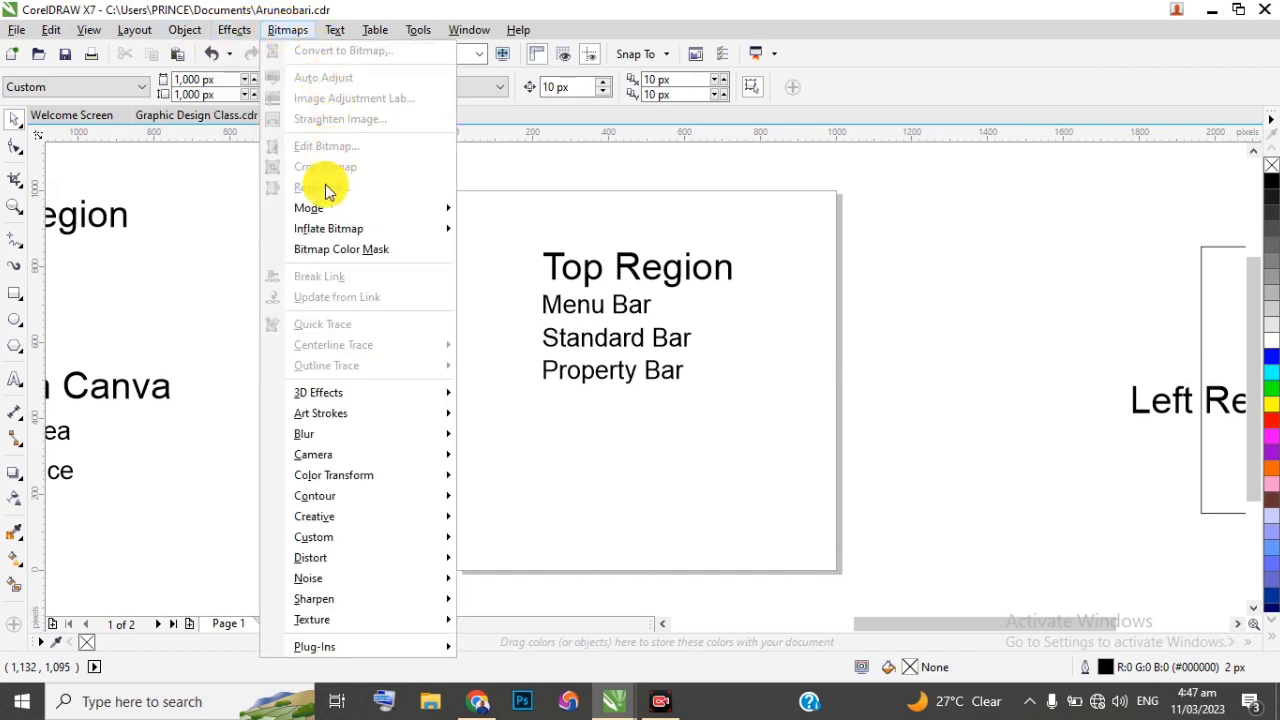
{"action": "mouse_move", "coordinate": [322, 516]}
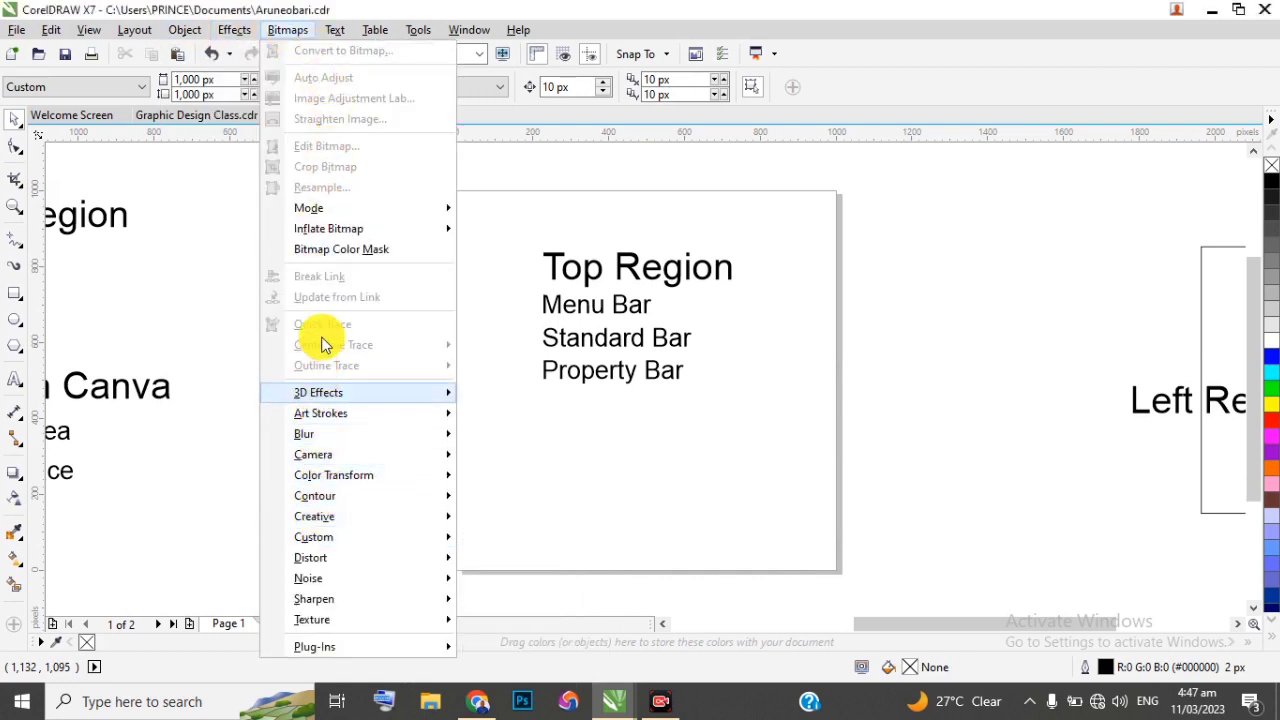
{"action": "left_click", "coordinate": [318, 10]}
{"action": "left_click", "coordinate": [330, 30]}
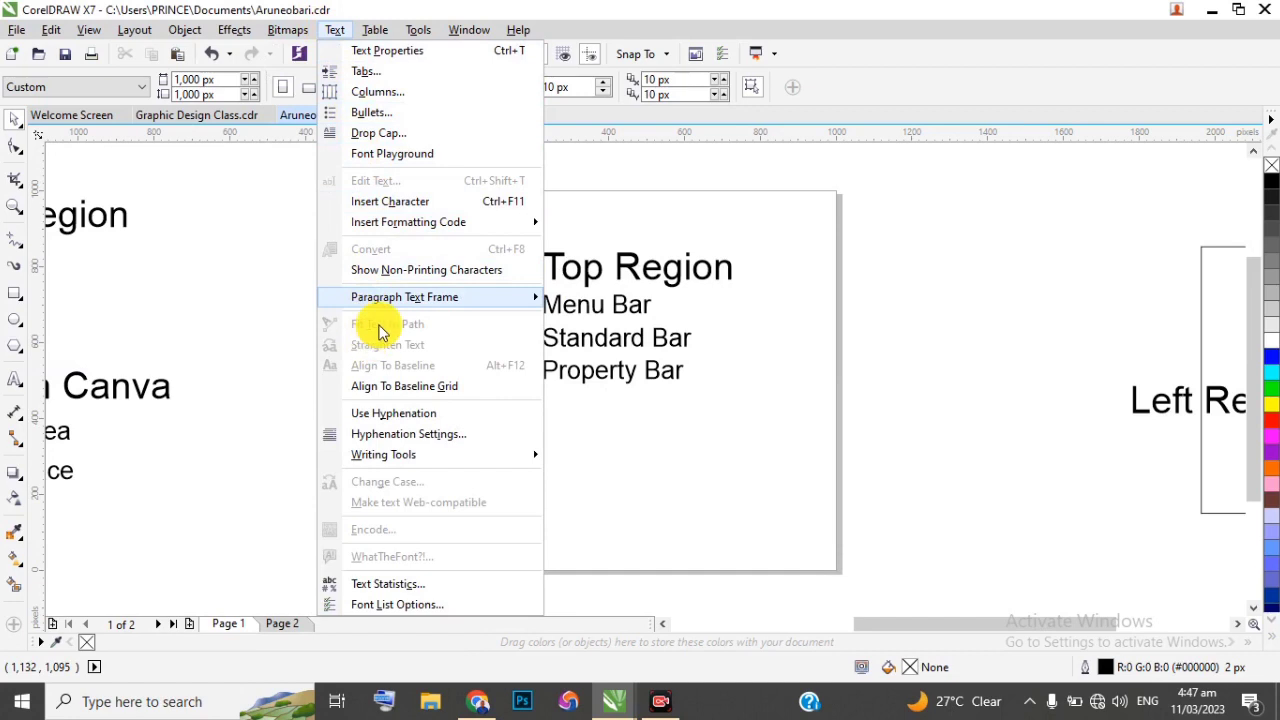
{"action": "mouse_move", "coordinate": [378, 33]}
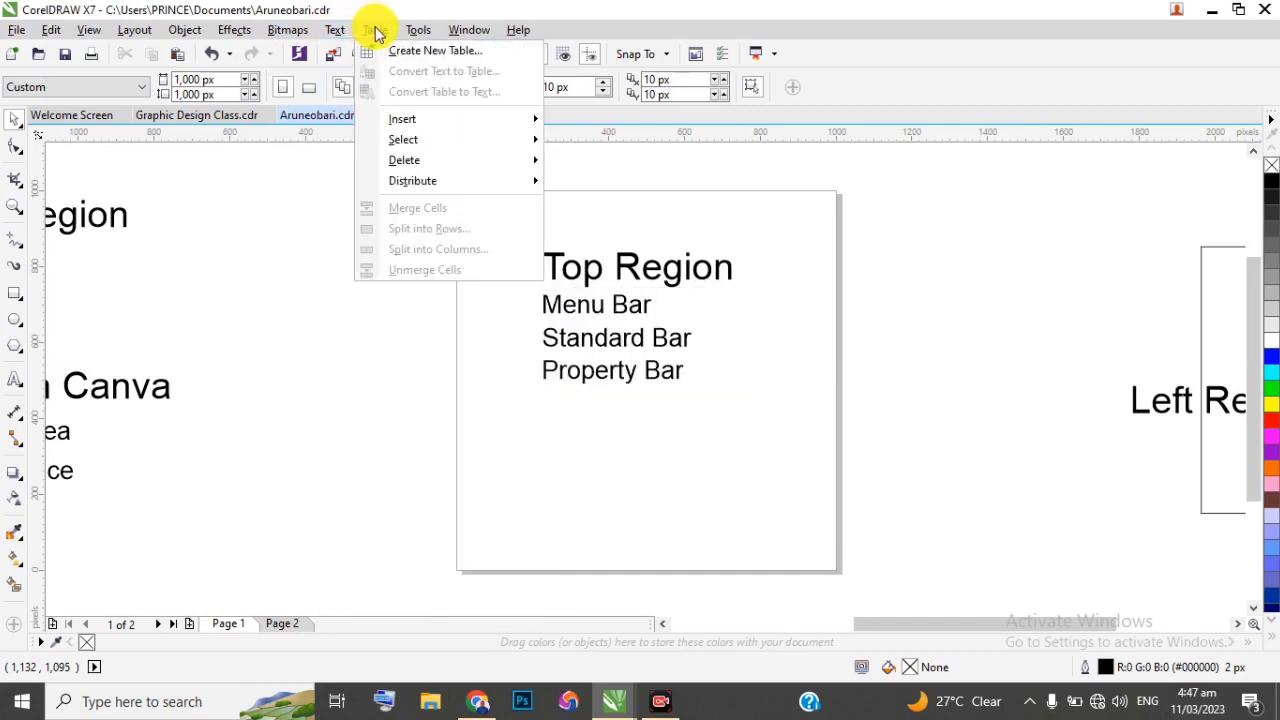
{"action": "left_click", "coordinate": [12, 32]}
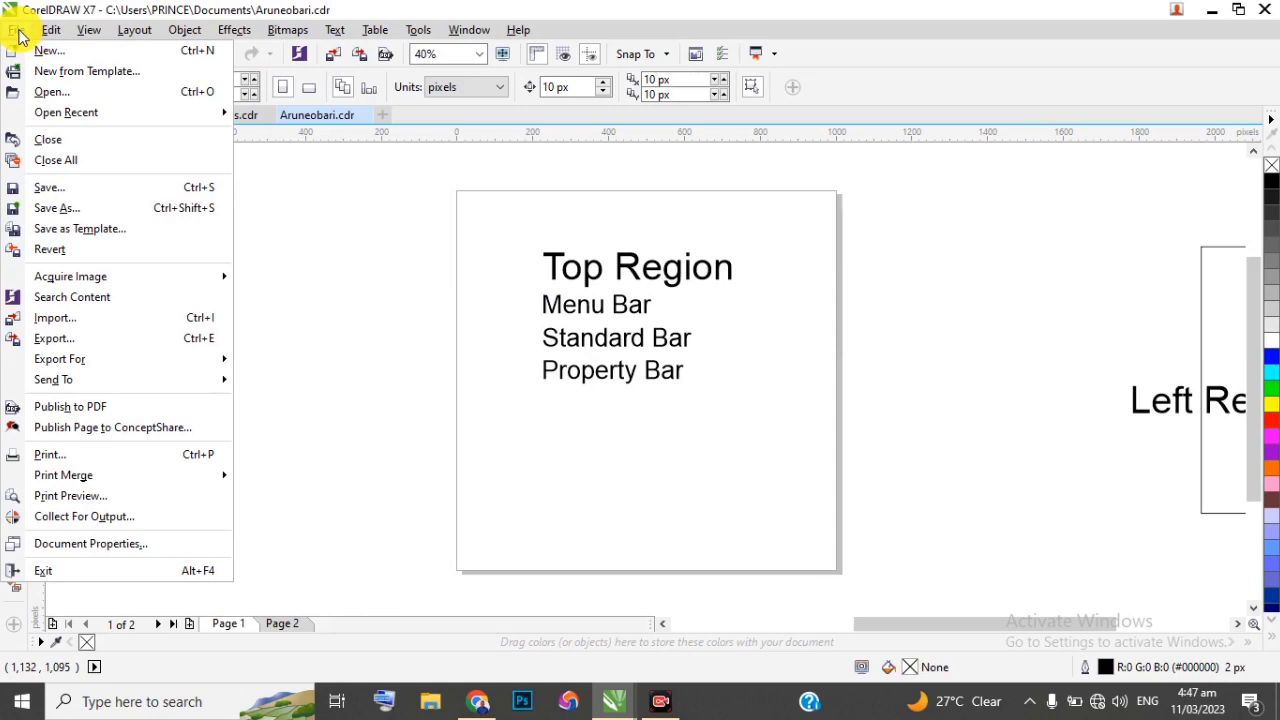
{"action": "mouse_move", "coordinate": [143, 38]}
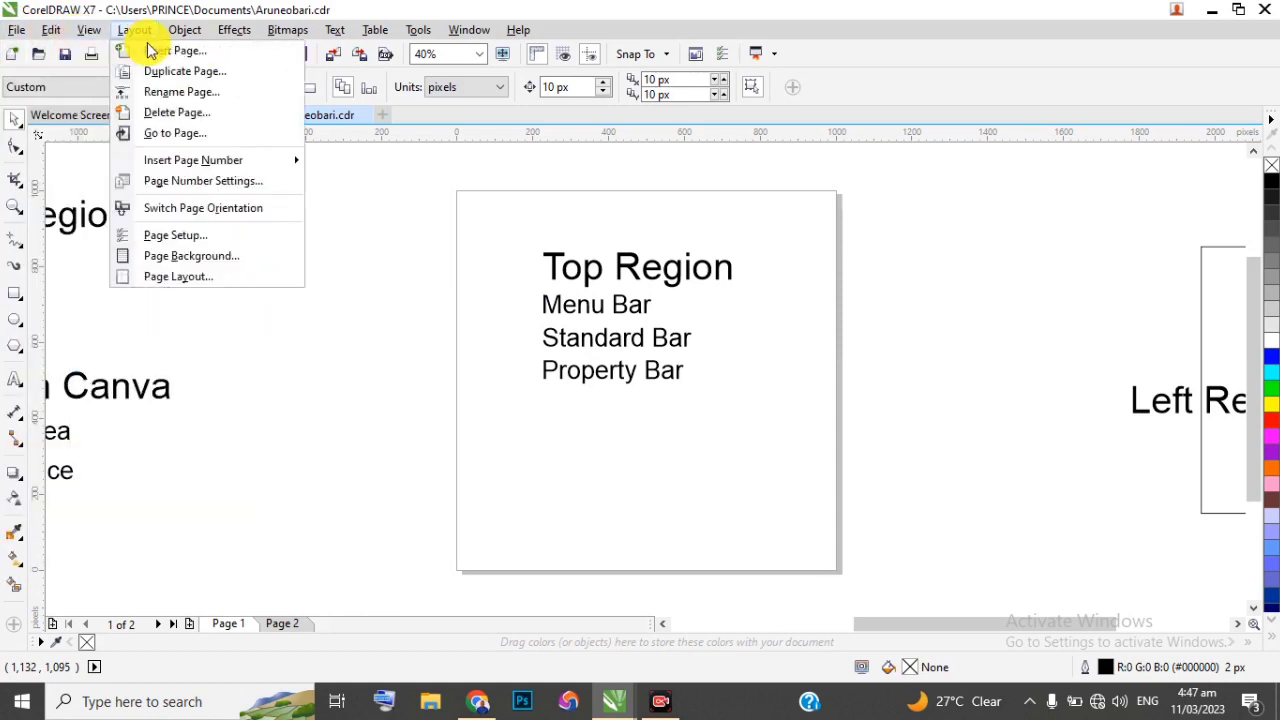
{"action": "mouse_move", "coordinate": [280, 40]}
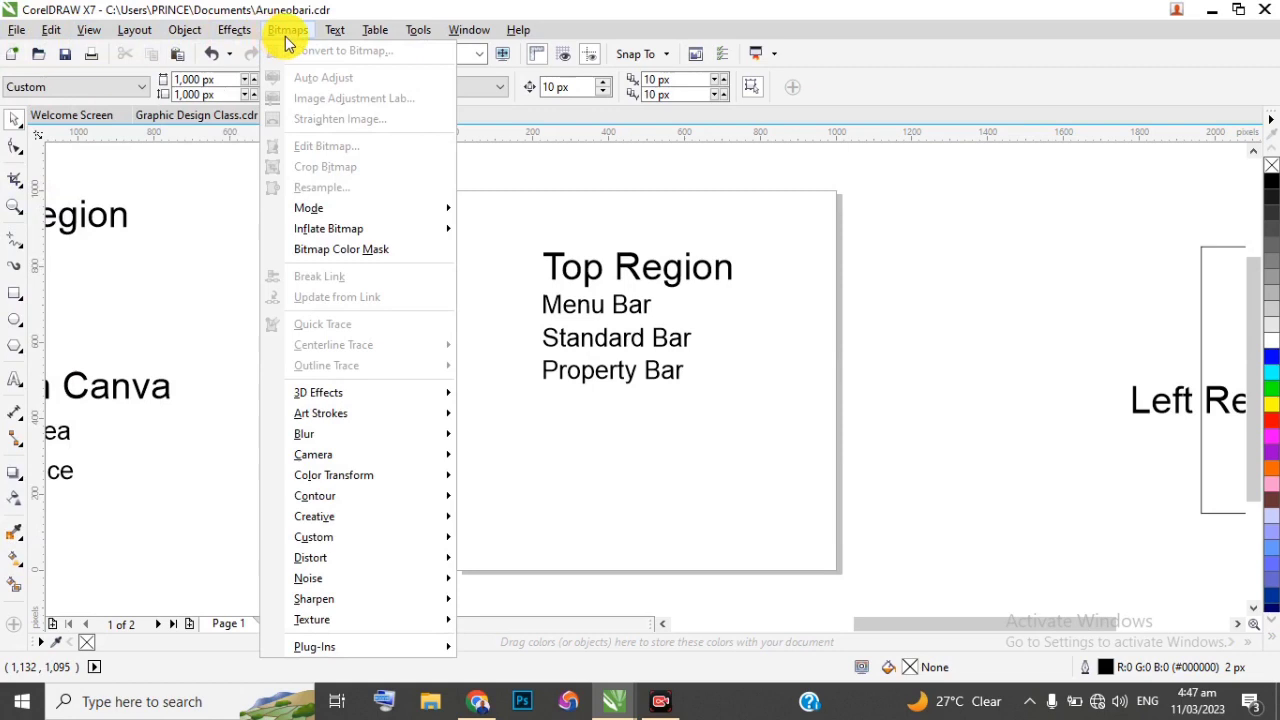
{"action": "mouse_move", "coordinate": [325, 40]}
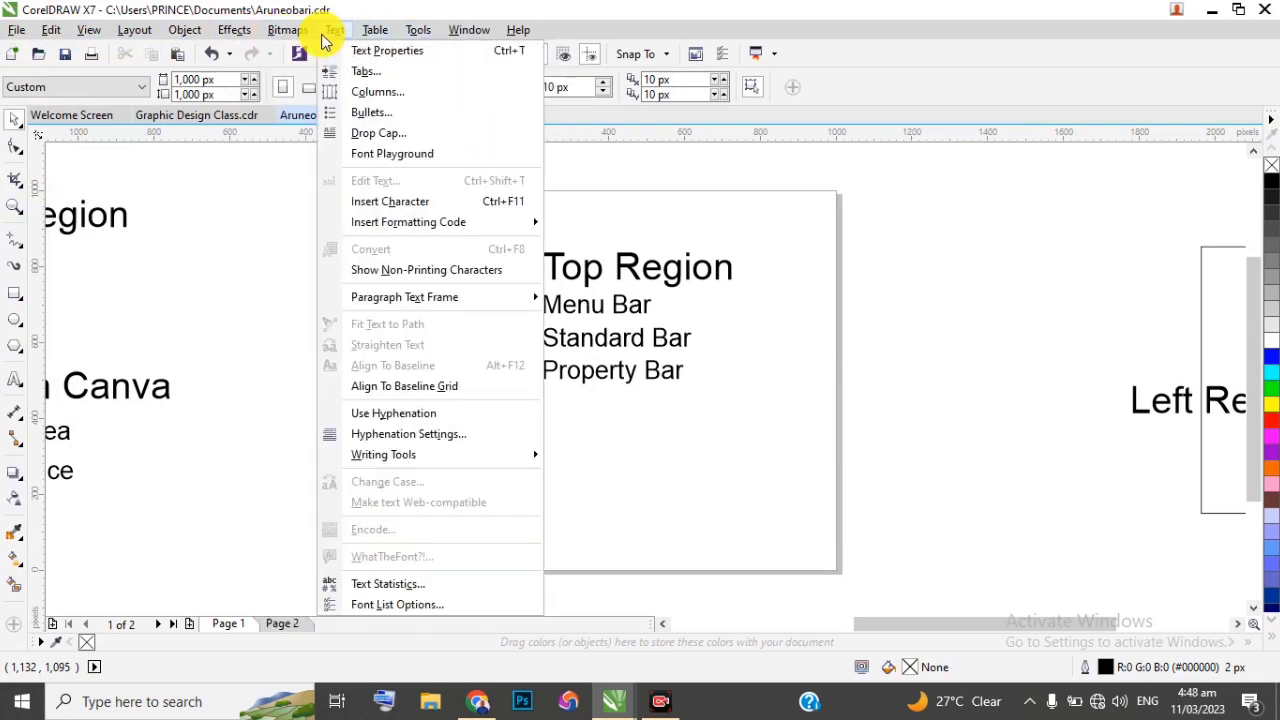
{"action": "mouse_move", "coordinate": [517, 36]}
{"action": "mouse_move", "coordinate": [470, 32]}
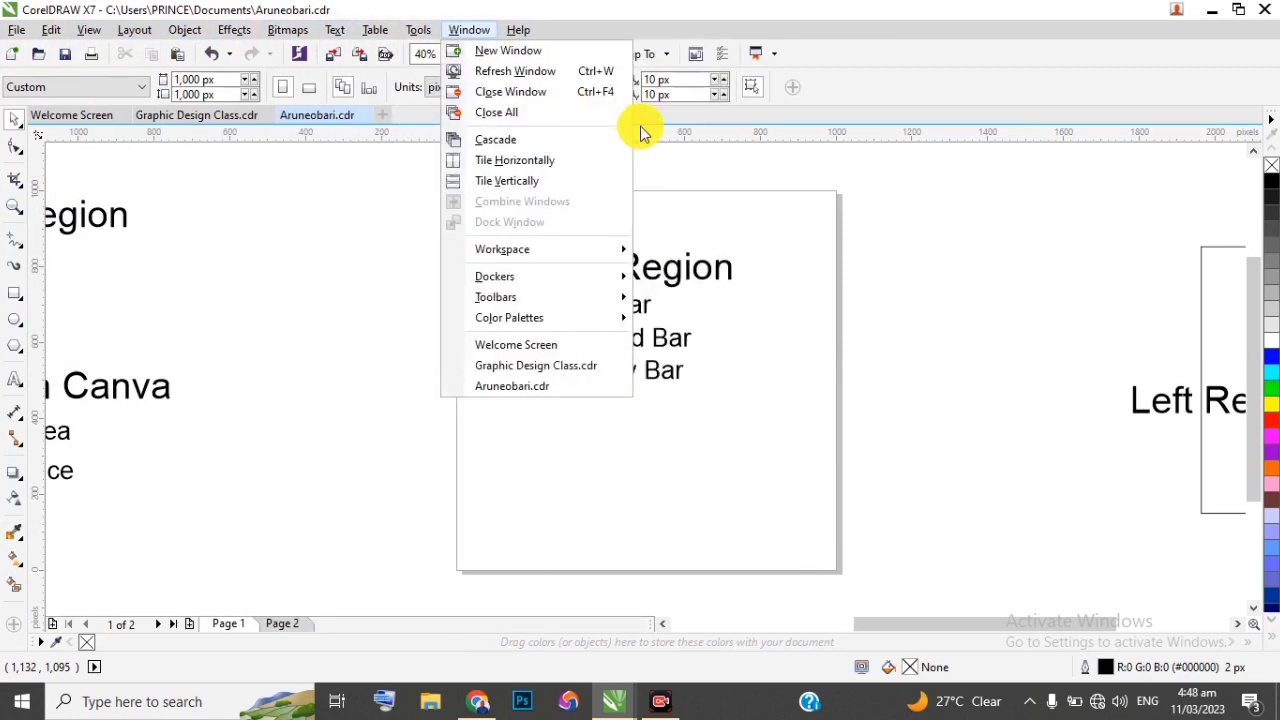
{"action": "left_click", "coordinate": [895, 68]}
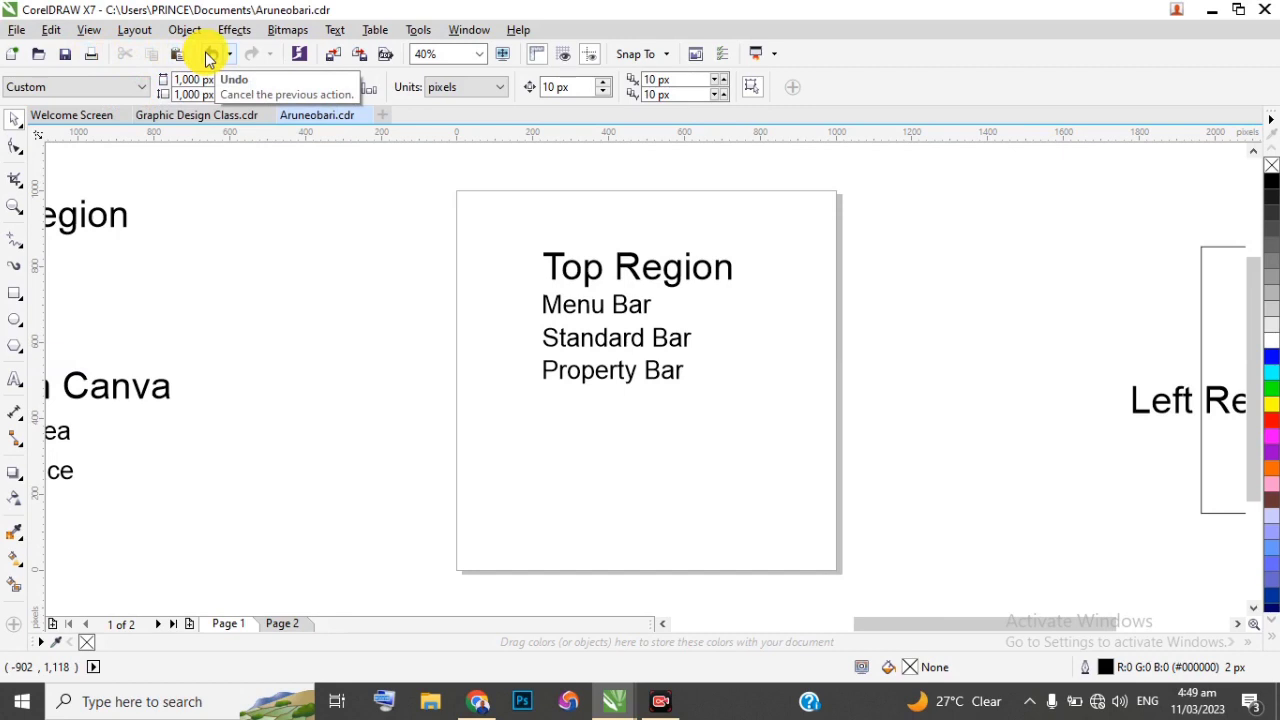
Fill the "Top Region" heading on the page with dark blue (#000066)
{"action": "left_click", "coordinate": [578, 258]}
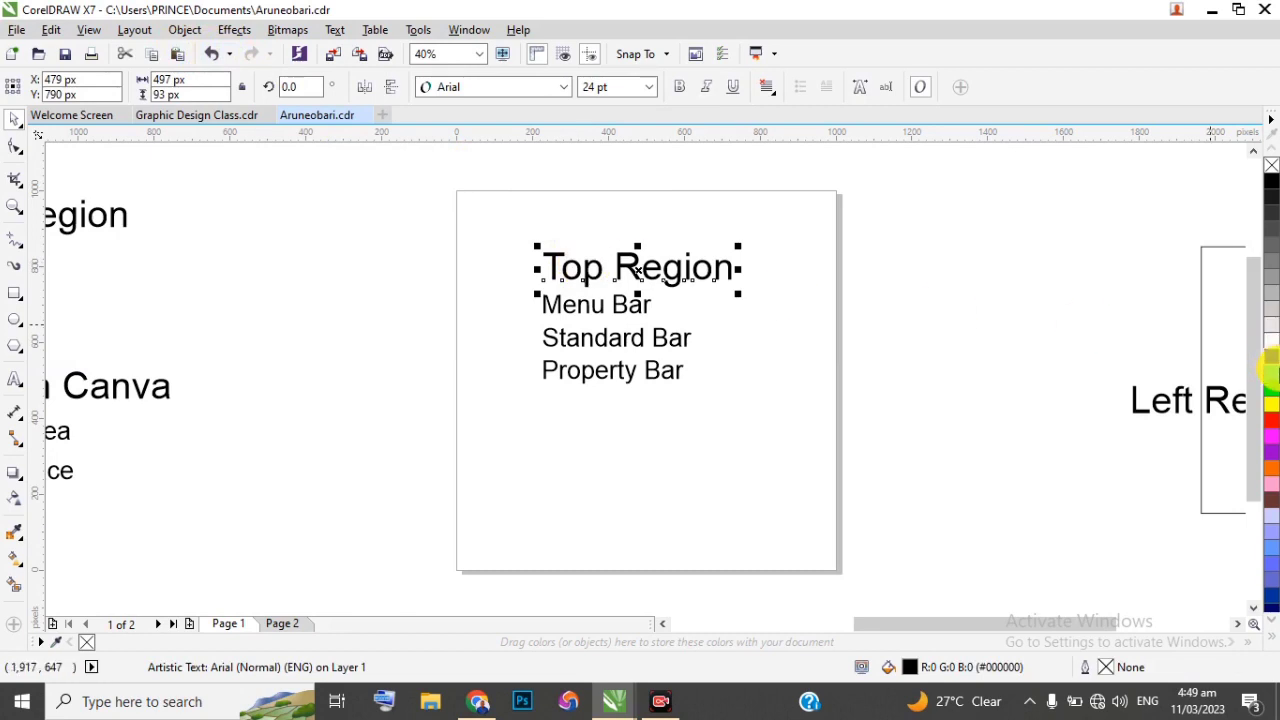
{"action": "left_click", "coordinate": [1272, 608]}
{"action": "scroll", "coordinate": [1272, 600], "scroll_direction": "down", "scroll_amount": 1}
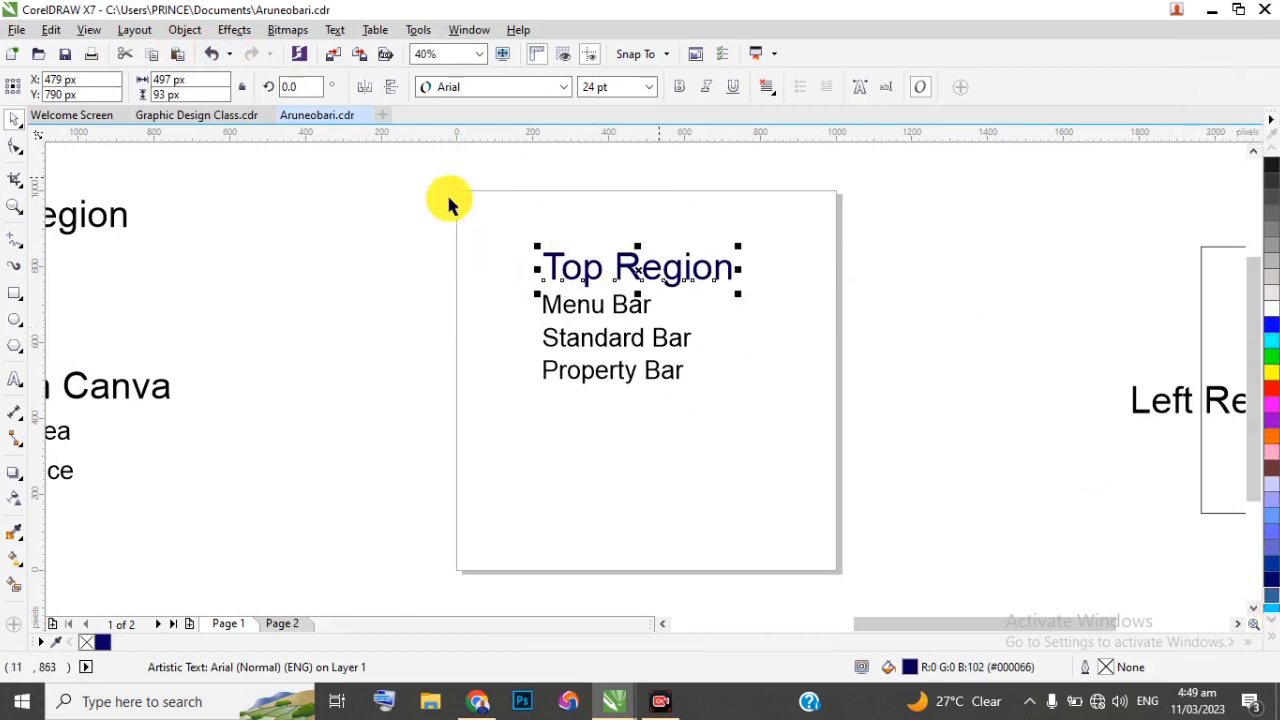
Undo and redo the heading's colour fill, and undo a trial move of the heading off the page
{"action": "left_click", "coordinate": [212, 56]}
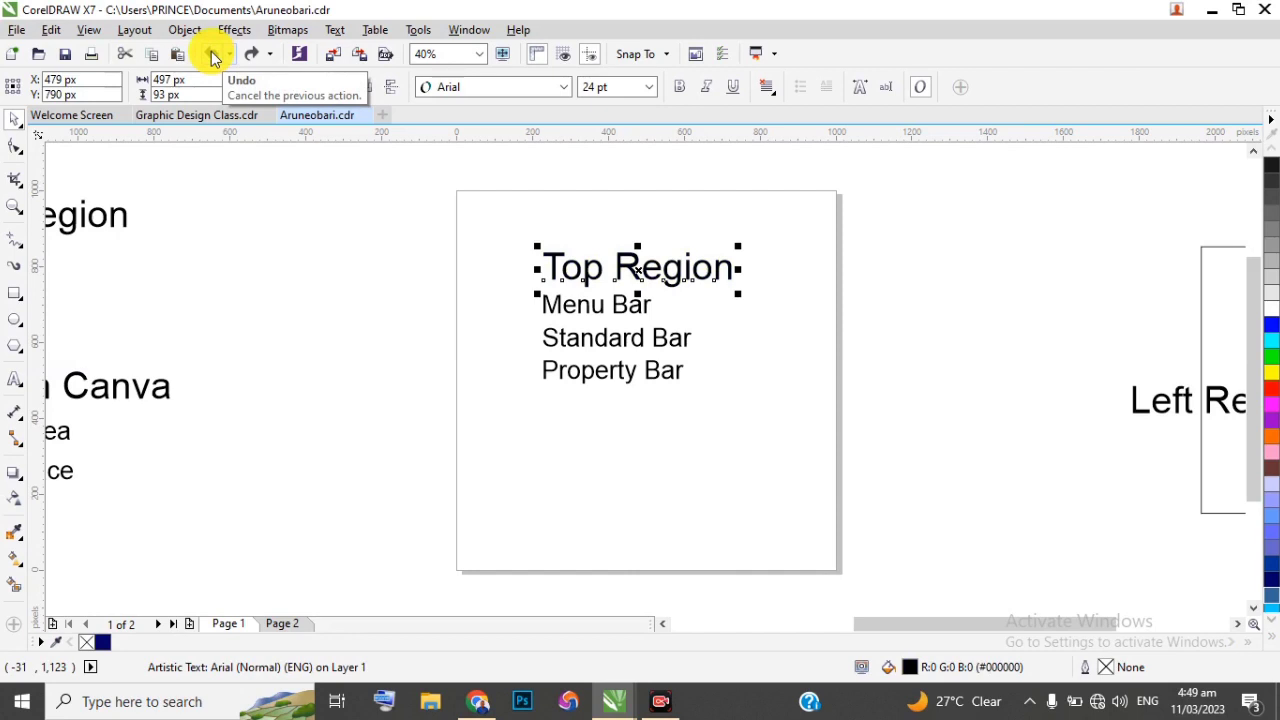
{"action": "left_click", "coordinate": [255, 57]}
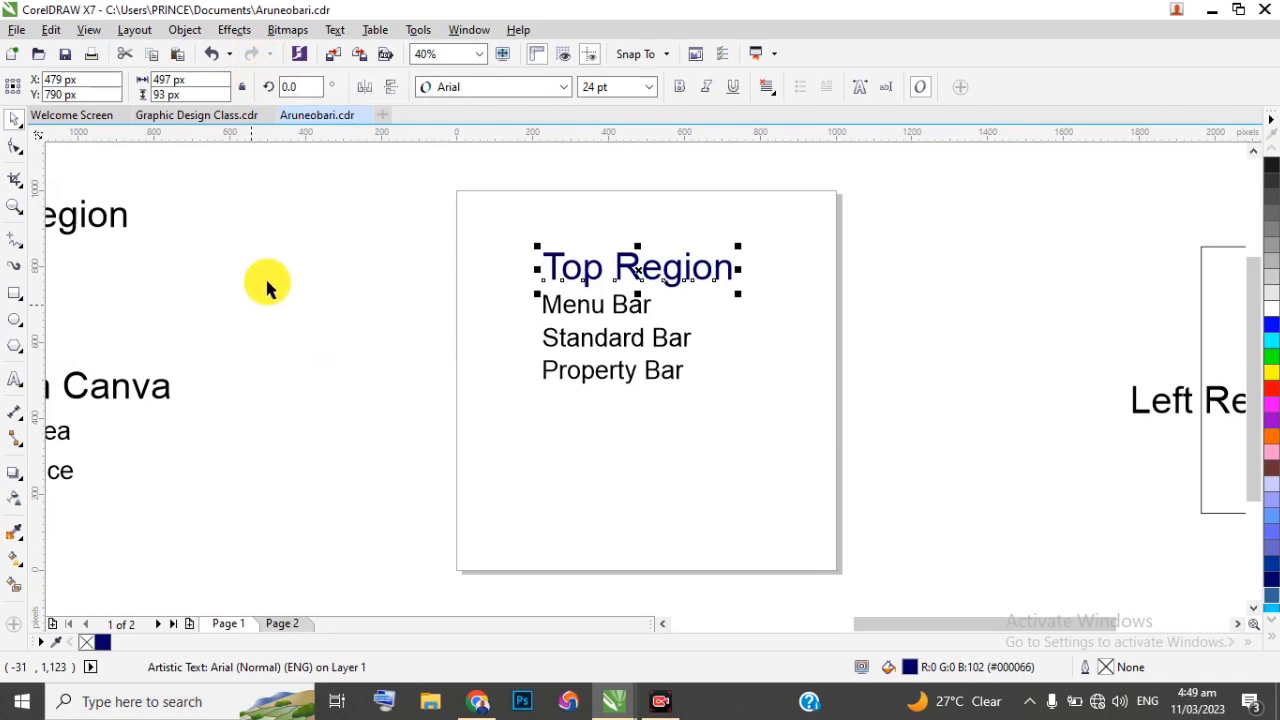
{"action": "left_click", "coordinate": [257, 55]}
{"action": "left_click", "coordinate": [257, 55]}
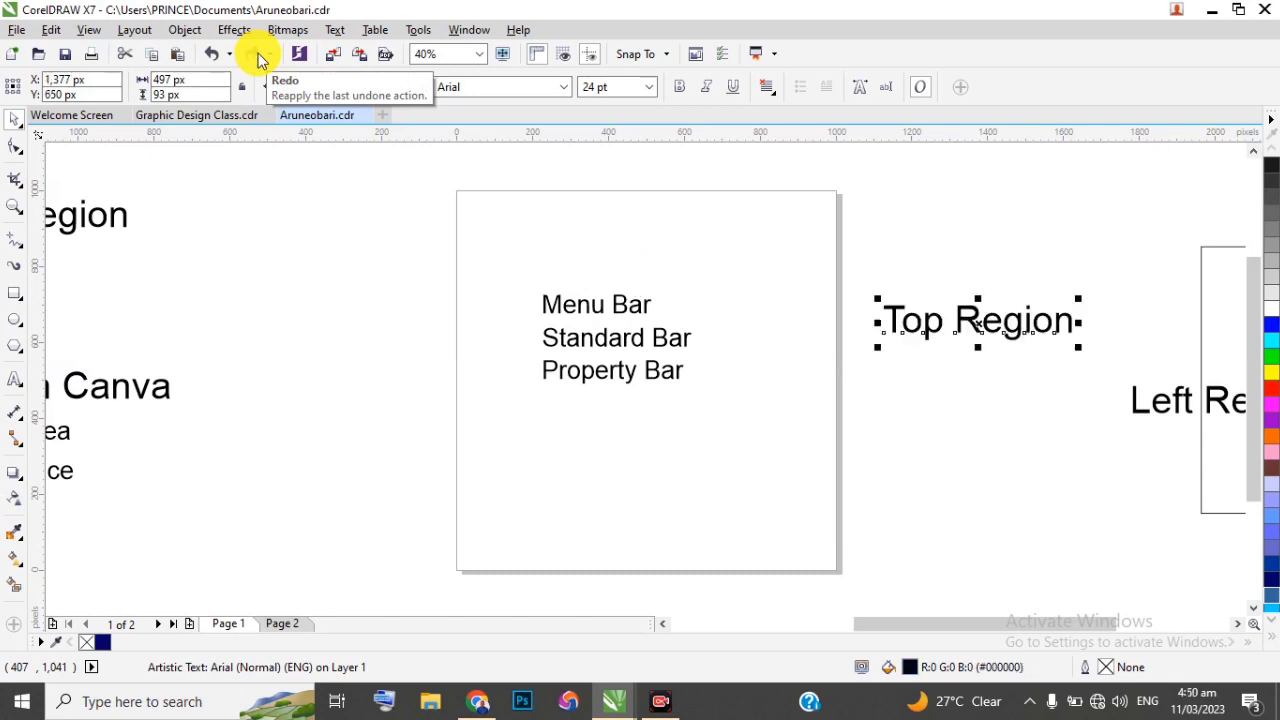
{"action": "left_click", "coordinate": [257, 55]}
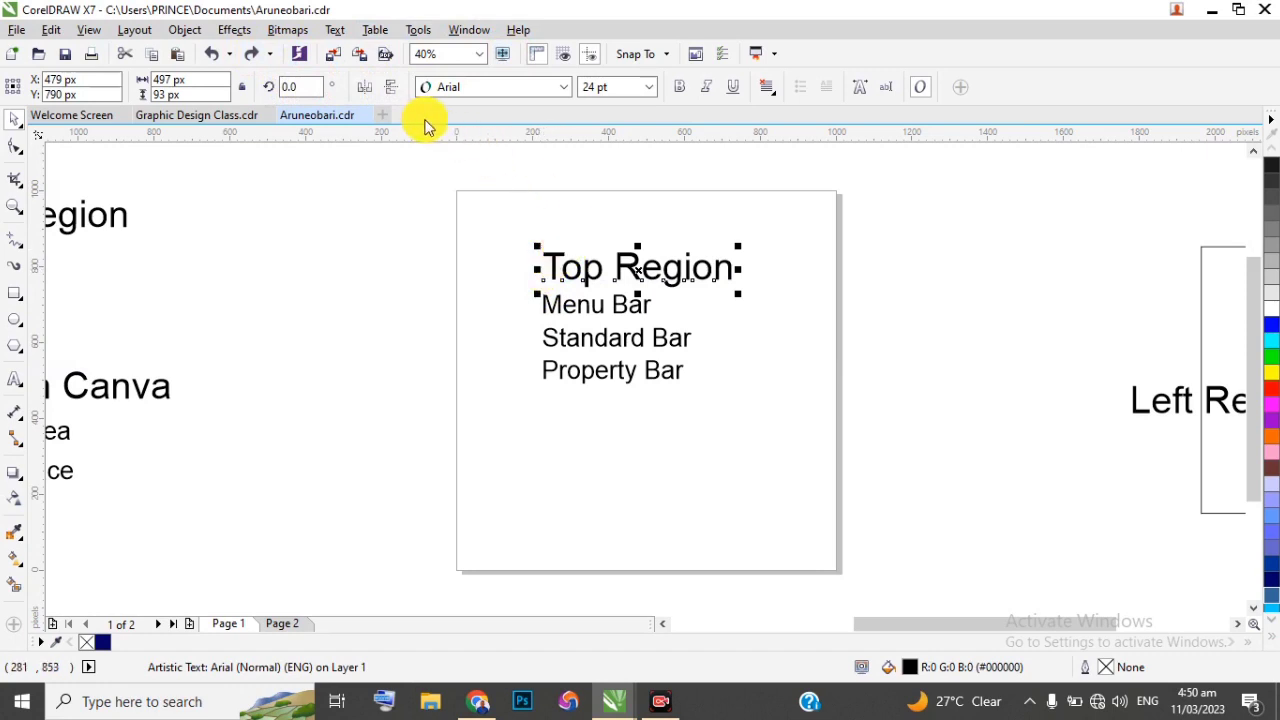
Set the zoom level first to 50% and finally to 30%
{"action": "left_click", "coordinate": [430, 51]}
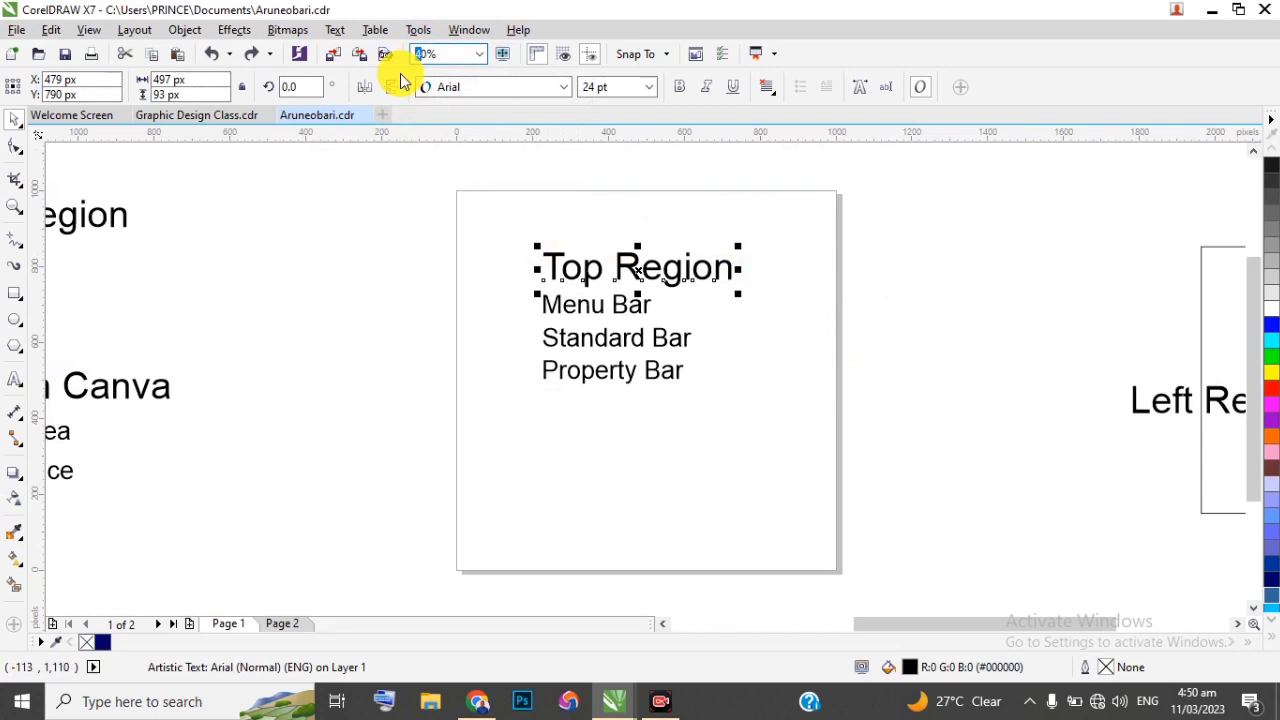
{"action": "type", "text": "50"}
{"action": "key", "text": "Return"}
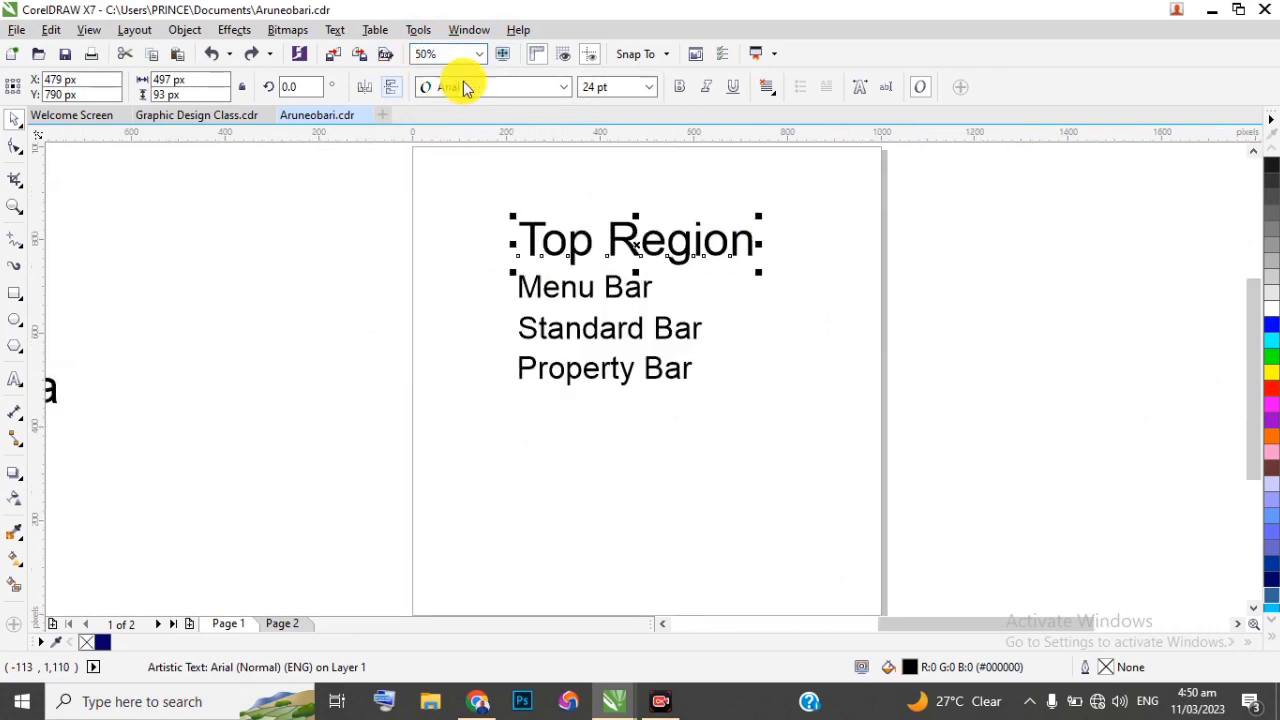
{"action": "left_click", "coordinate": [425, 55]}
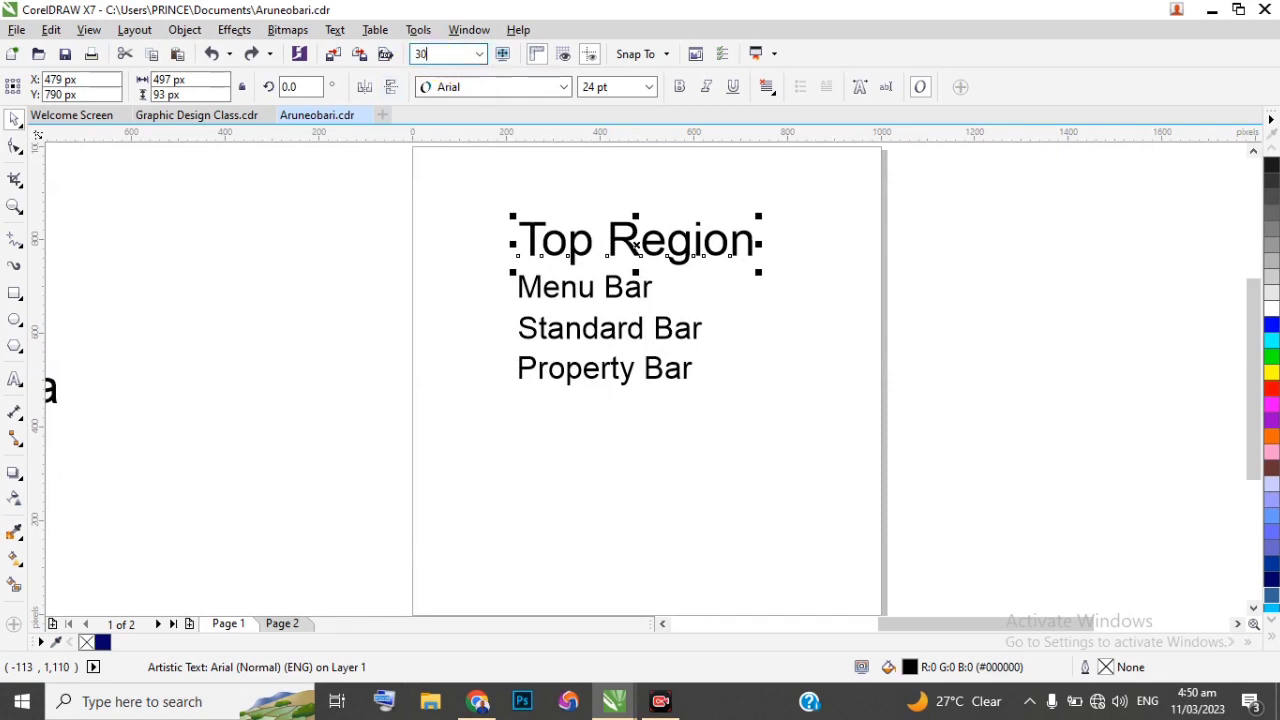
{"action": "type", "text": "30"}
{"action": "key", "text": "Return"}
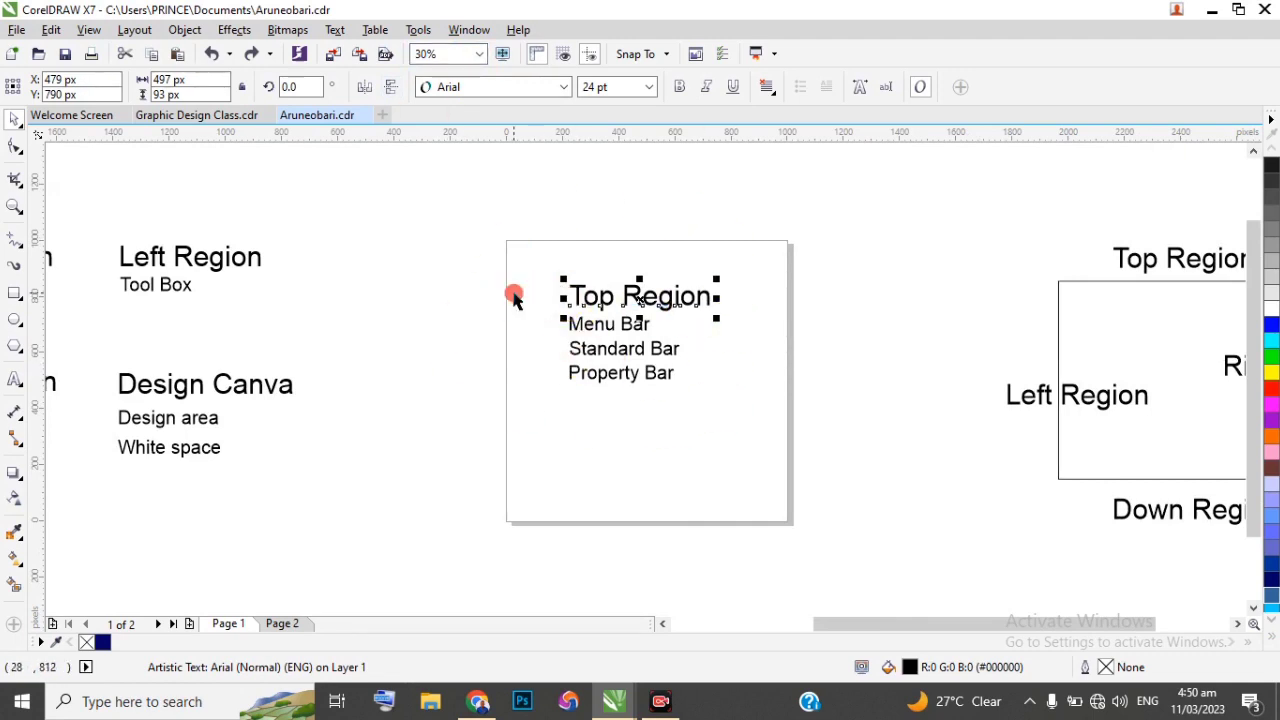
Deselect the heading and view the page in full-screen preview before returning to the workspace
{"action": "left_click", "coordinate": [514, 300]}
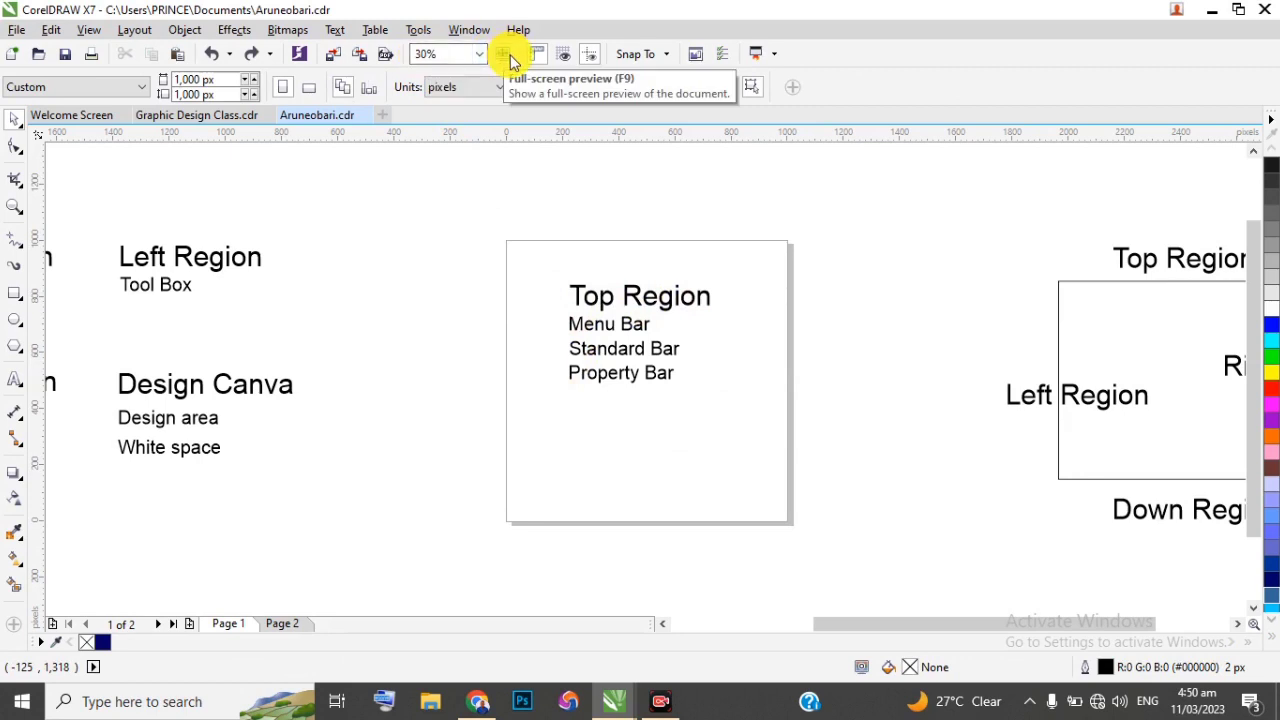
{"action": "left_click", "coordinate": [510, 58]}
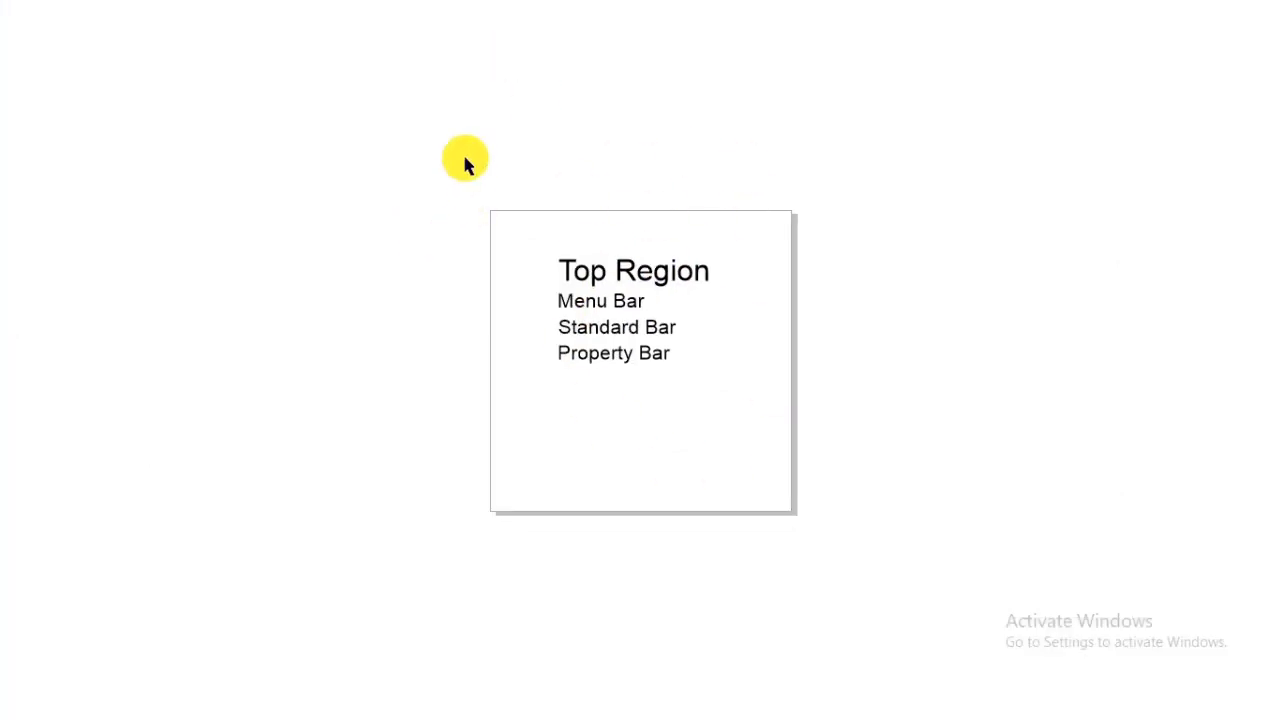
{"action": "key", "text": "Escape"}
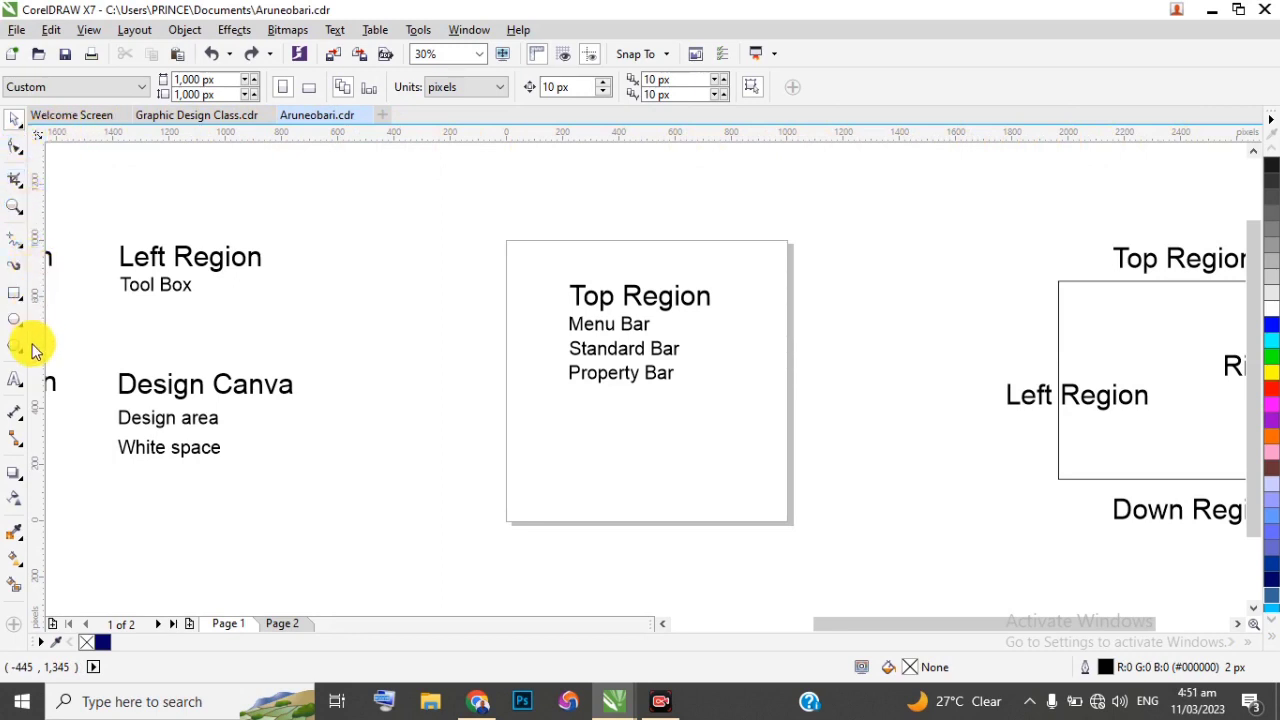
Hide the rulers around the drawing area
{"action": "left_click", "coordinate": [535, 58]}
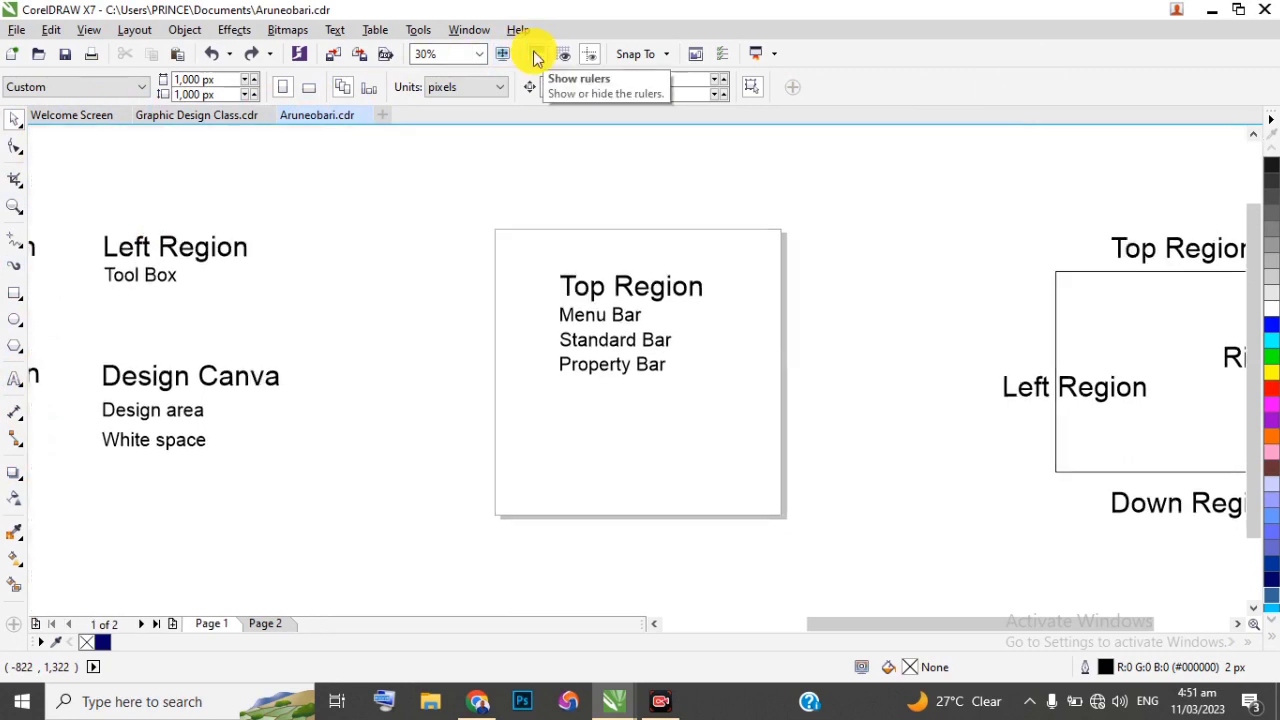
Show the rulers and place a vertical guideline at about 108 px and a horizontal guideline at about 892 px
{"action": "left_click", "coordinate": [535, 58]}
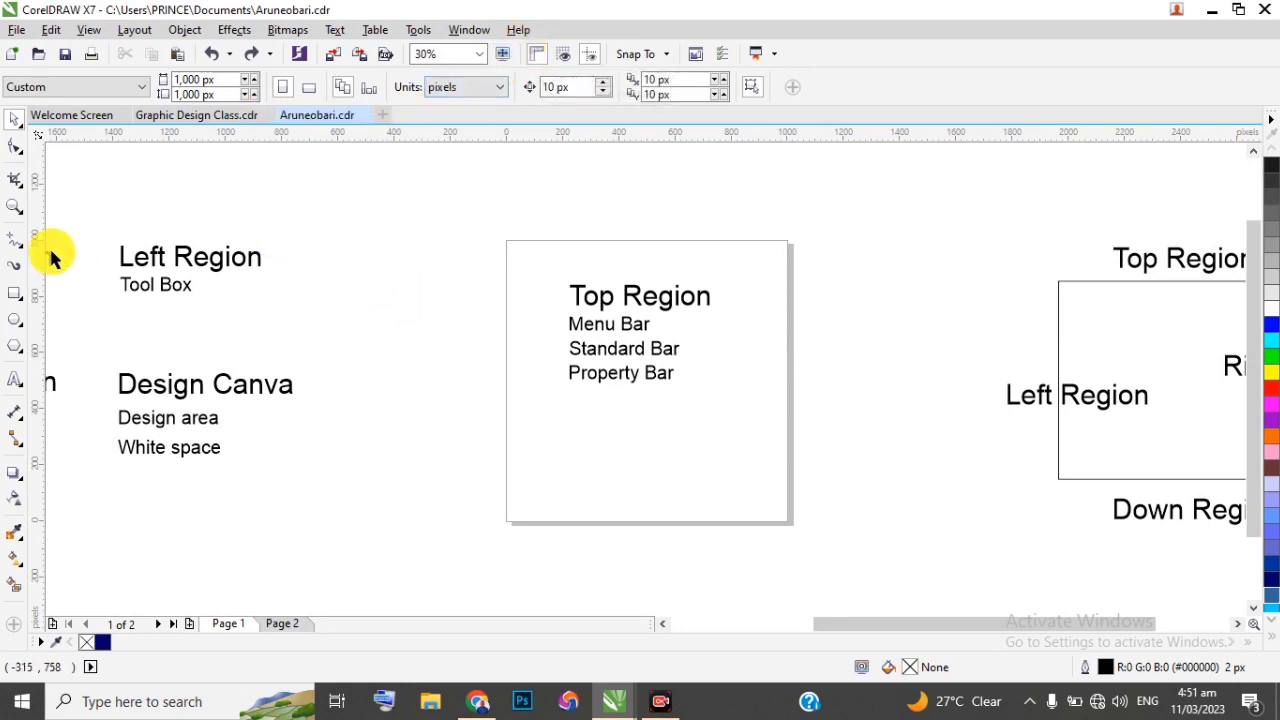
{"action": "left_click_drag", "start_coordinate": [37, 301], "coordinate": [534, 306]}
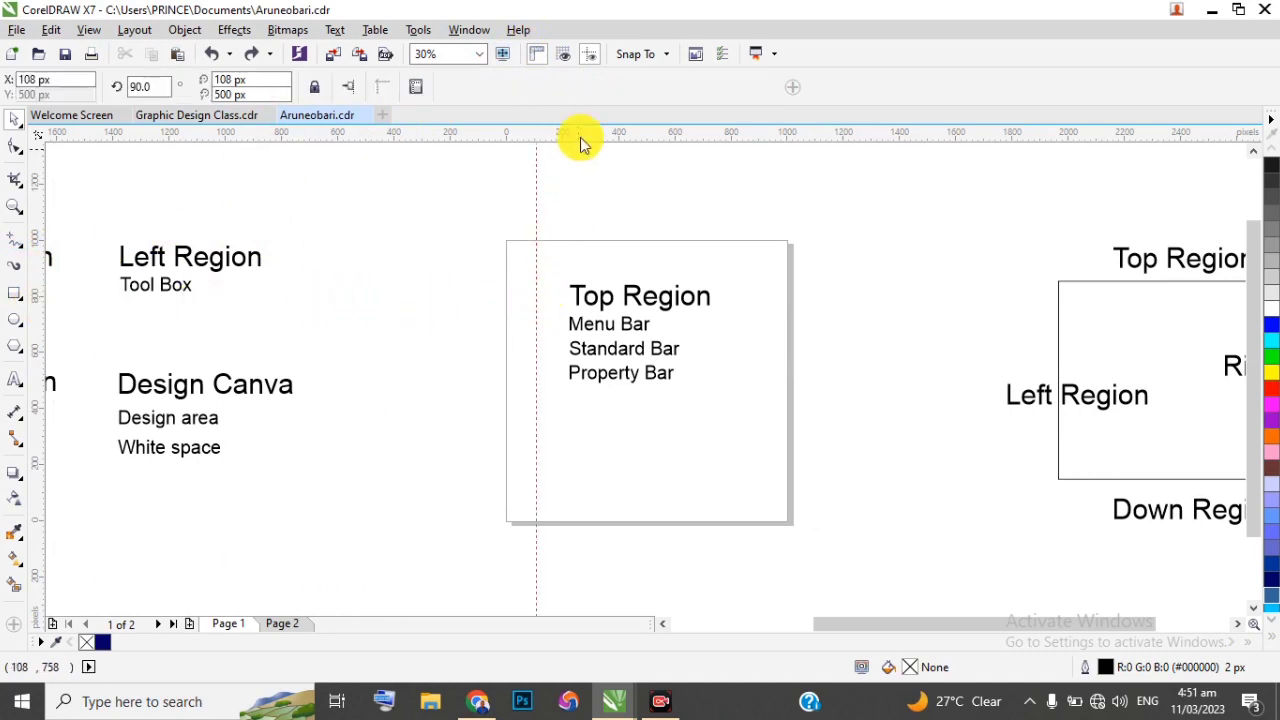
{"action": "left_click_drag", "start_coordinate": [586, 160], "coordinate": [597, 271]}
{"action": "scroll", "coordinate": [599, 272], "scroll_direction": "up", "scroll_amount": 3}
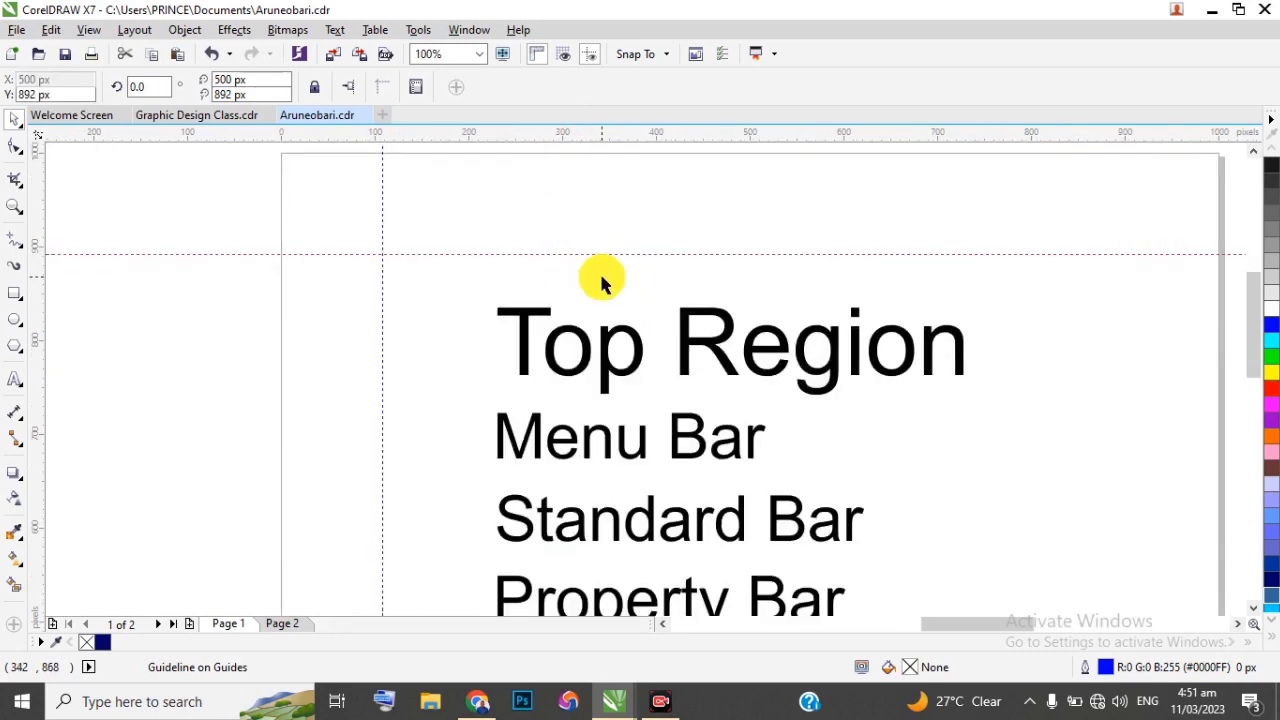
Copy the vertical guideline to about 912 px and the horizontal guideline to about 77 px to frame the page margins
{"action": "scroll", "coordinate": [338, 238], "scroll_direction": "down", "scroll_amount": 2}
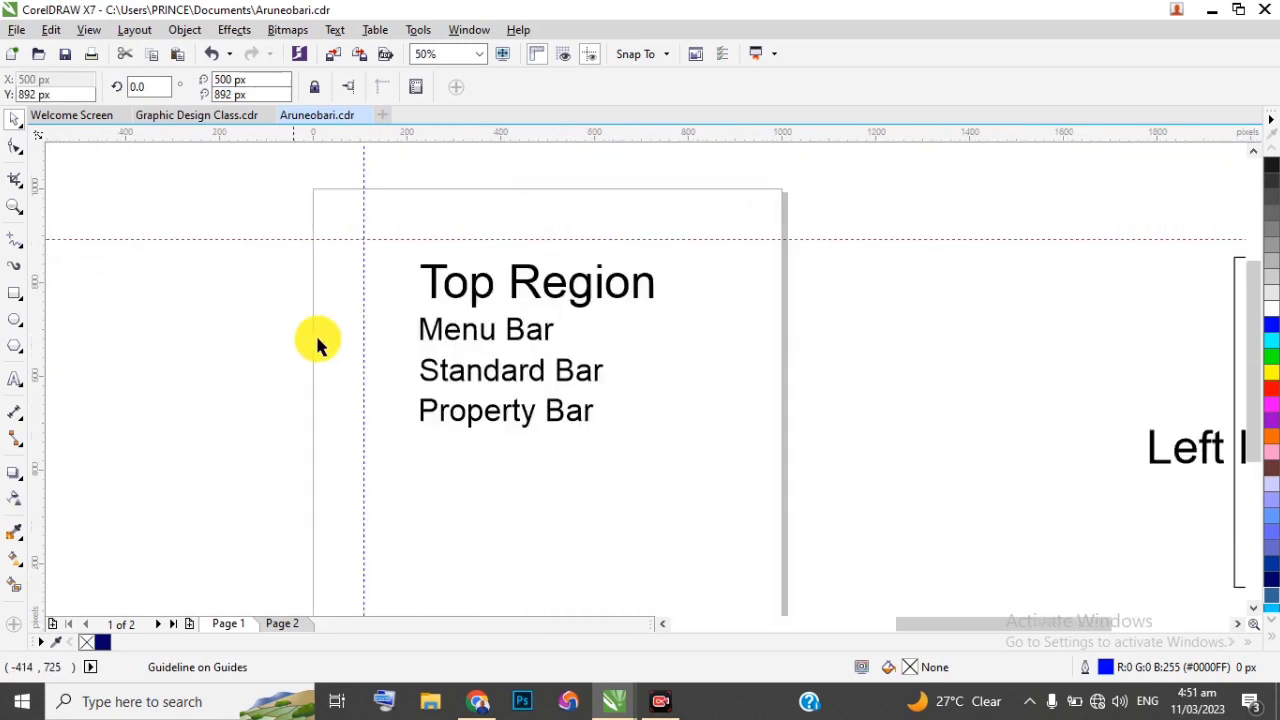
{"action": "left_click_drag", "start_coordinate": [365, 354], "coordinate": [742, 365]}
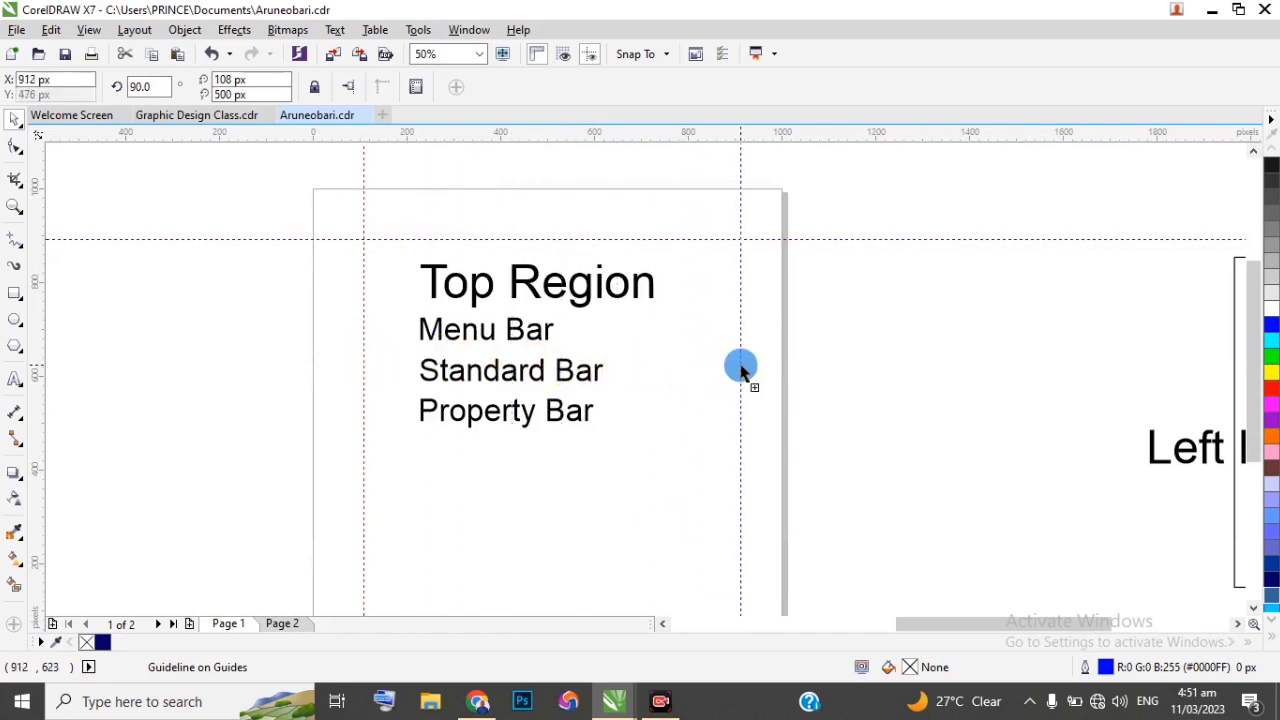
{"action": "left_click_drag", "start_coordinate": [534, 239], "coordinate": [545, 607]}
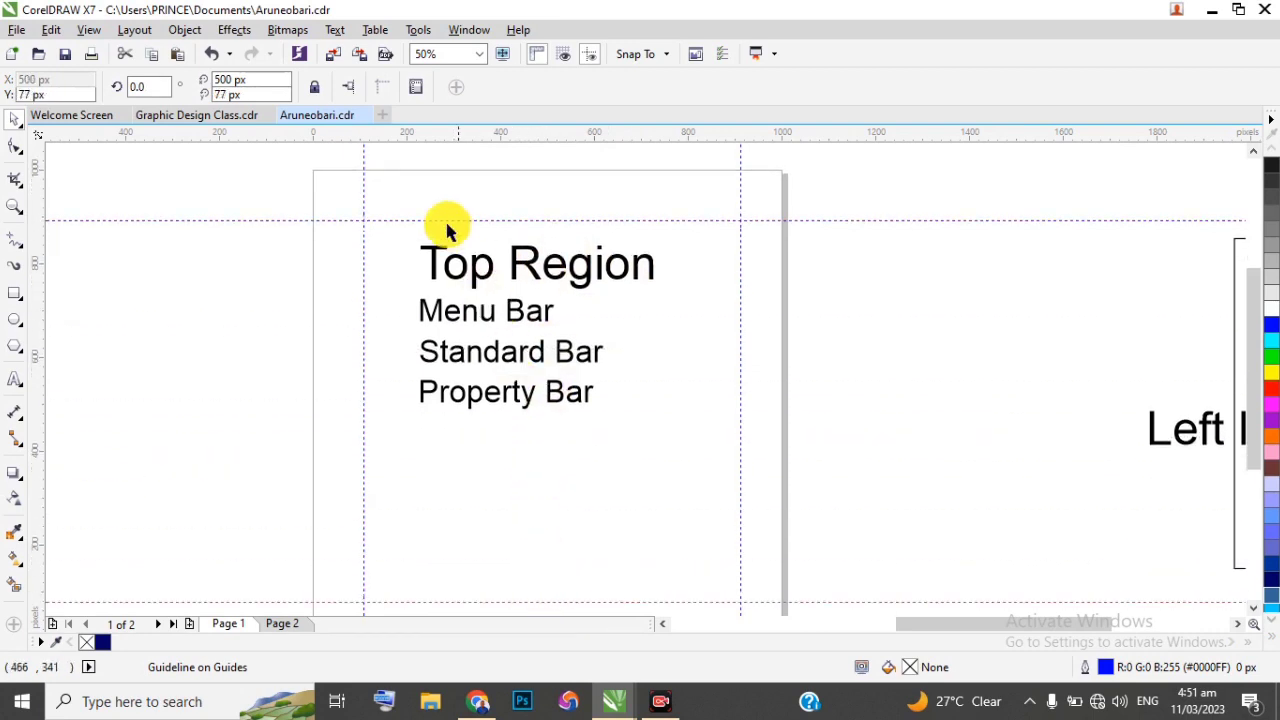
Move the Top Region heading and the Menu Bar line so they start at the page's left margin guideline
{"action": "left_click", "coordinate": [433, 265]}
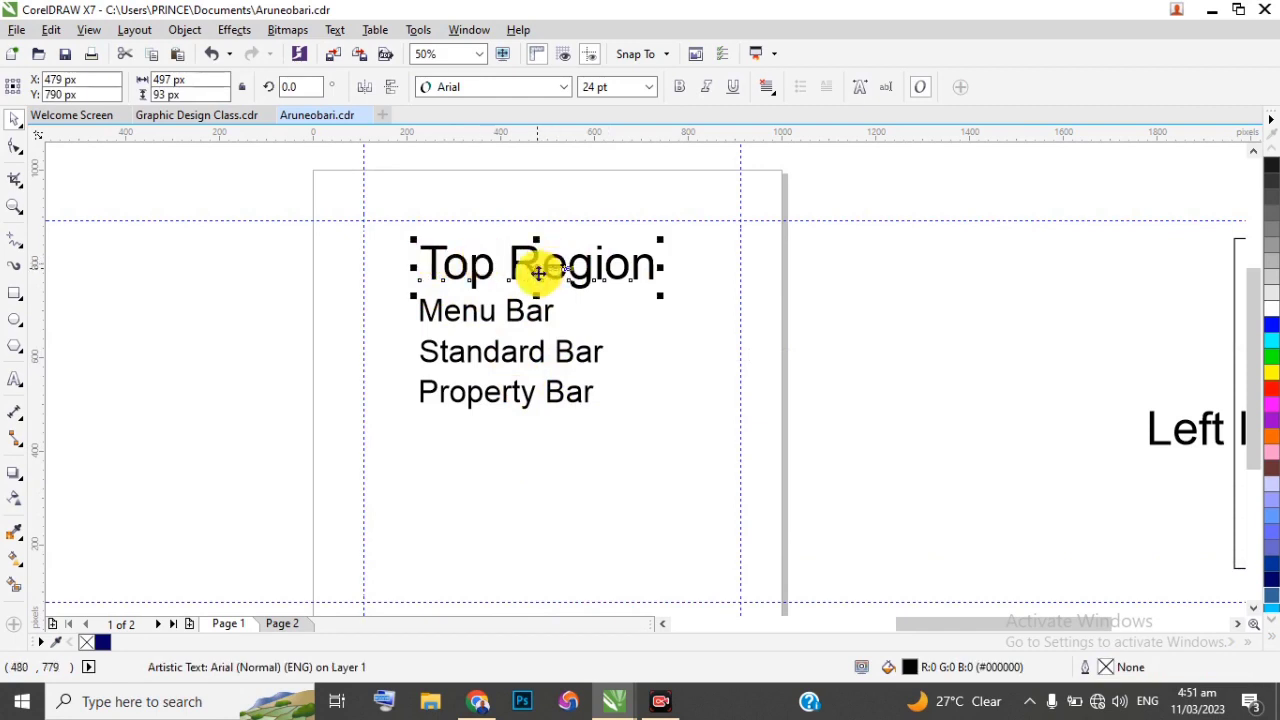
{"action": "left_click_drag", "start_coordinate": [543, 264], "coordinate": [484, 269]}
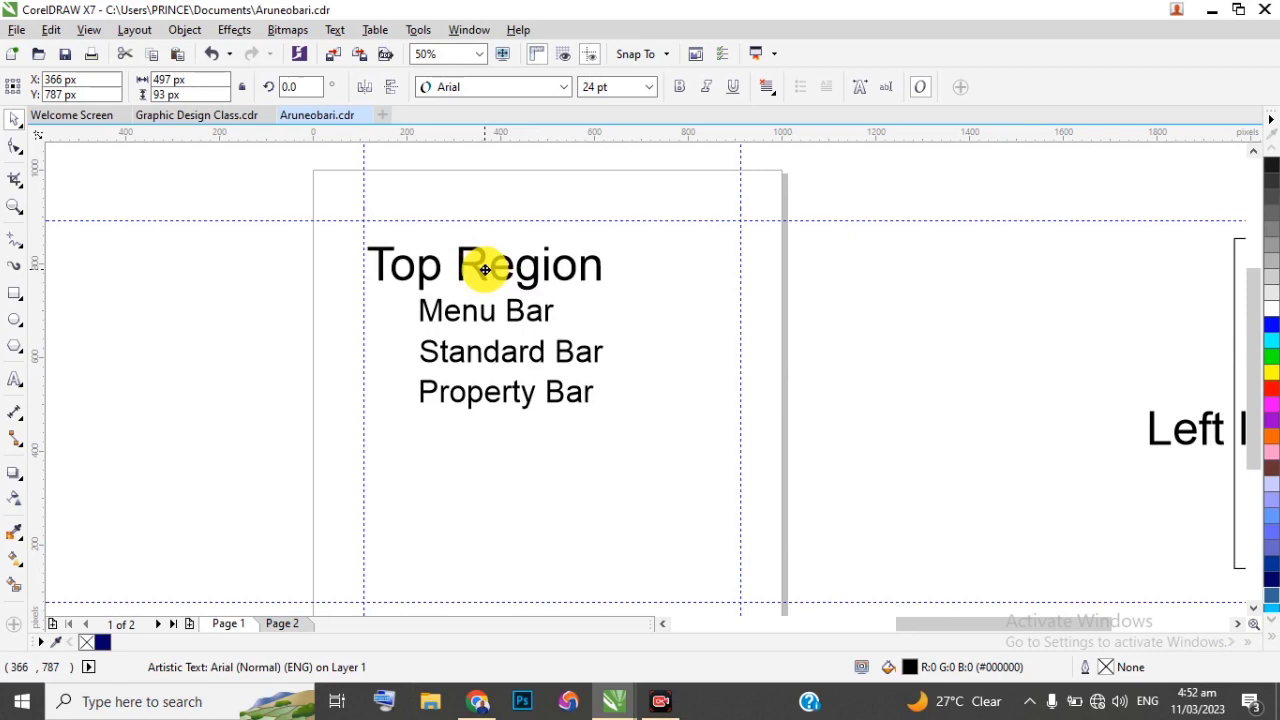
{"action": "left_click_drag", "start_coordinate": [484, 269], "coordinate": [433, 314]}
{"action": "left_click", "coordinate": [508, 309]}
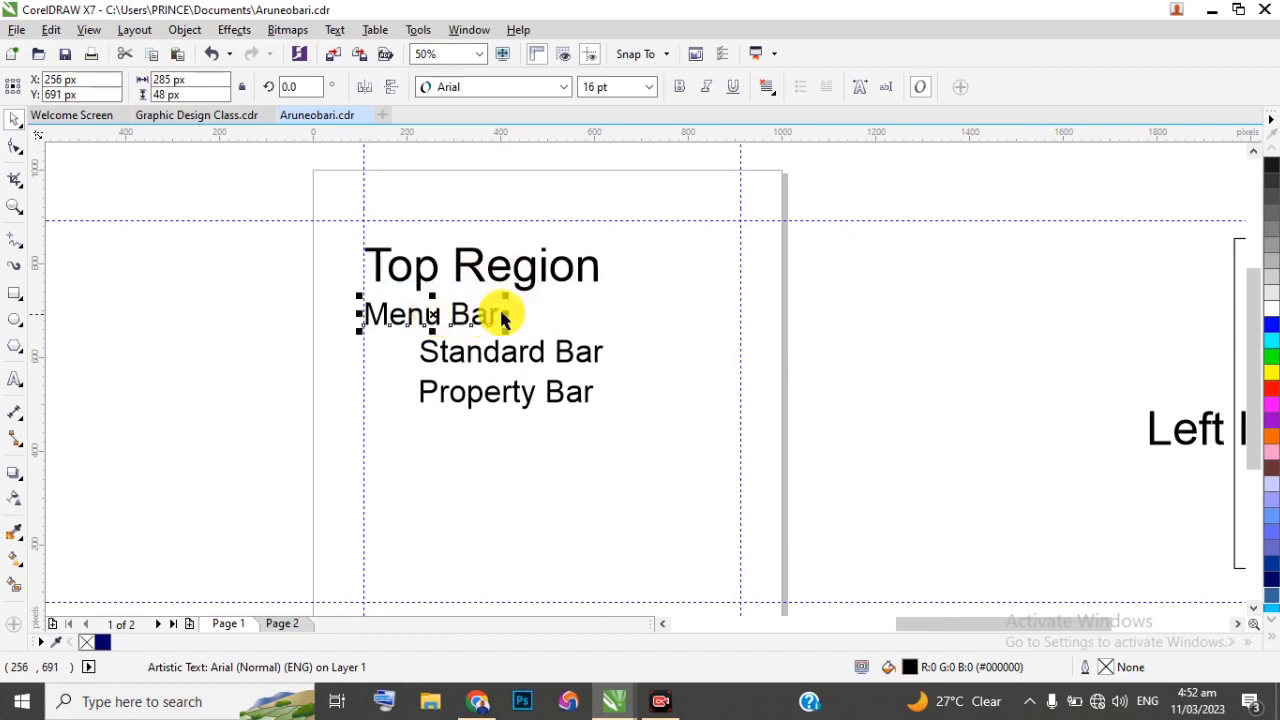
Left-align the four text lines on the page, set the zoom level to 40% and deselect the text
{"action": "left_click_drag", "start_coordinate": [255, 184], "coordinate": [630, 441]}
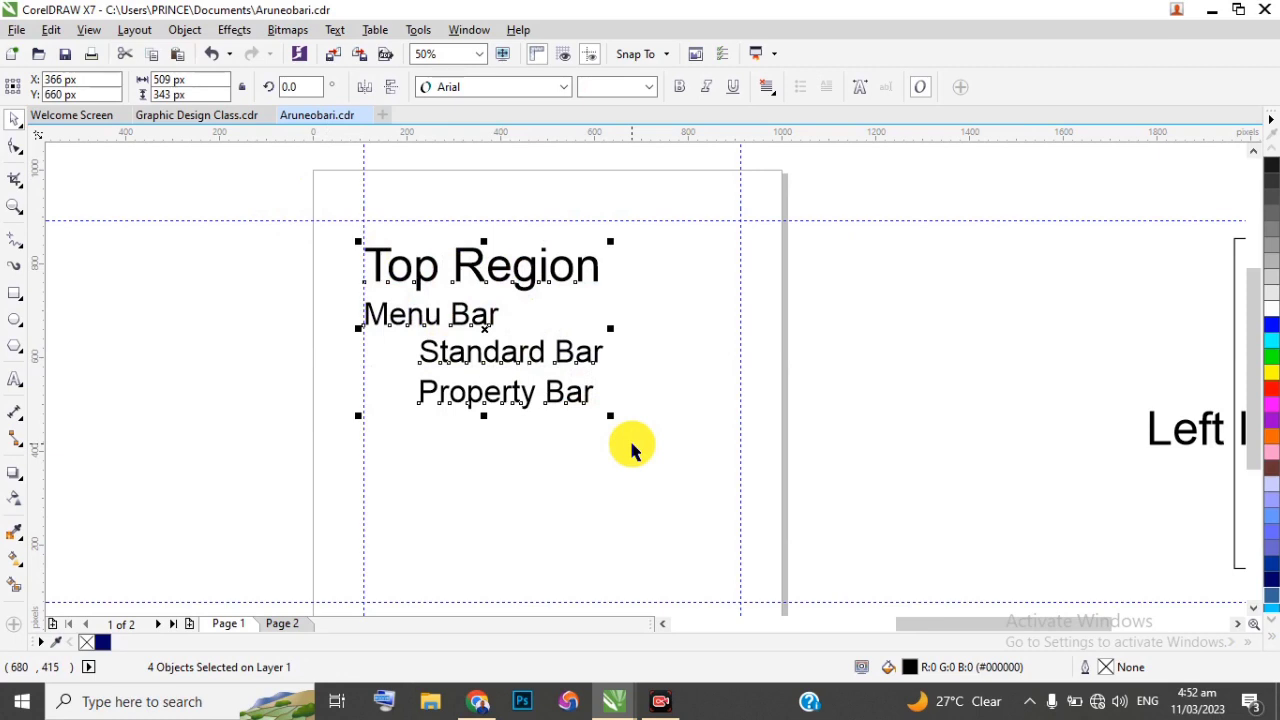
{"action": "key", "text": "l"}
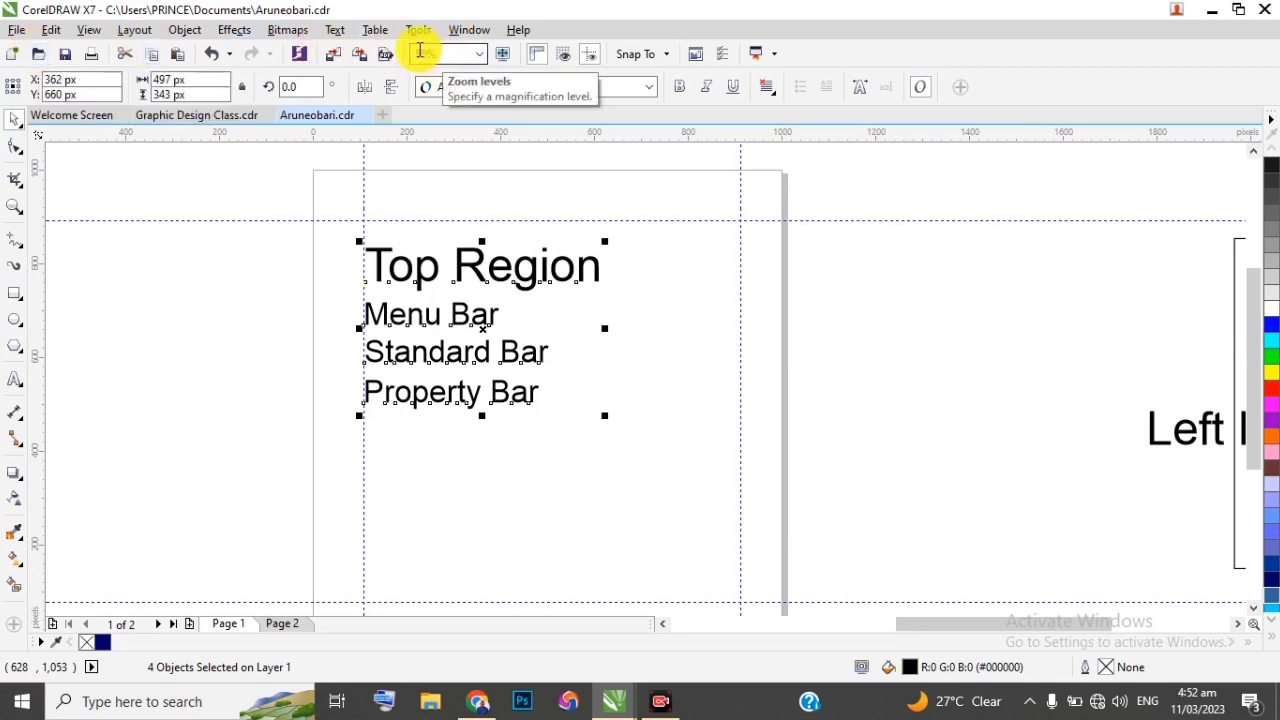
{"action": "type", "text": "40"}
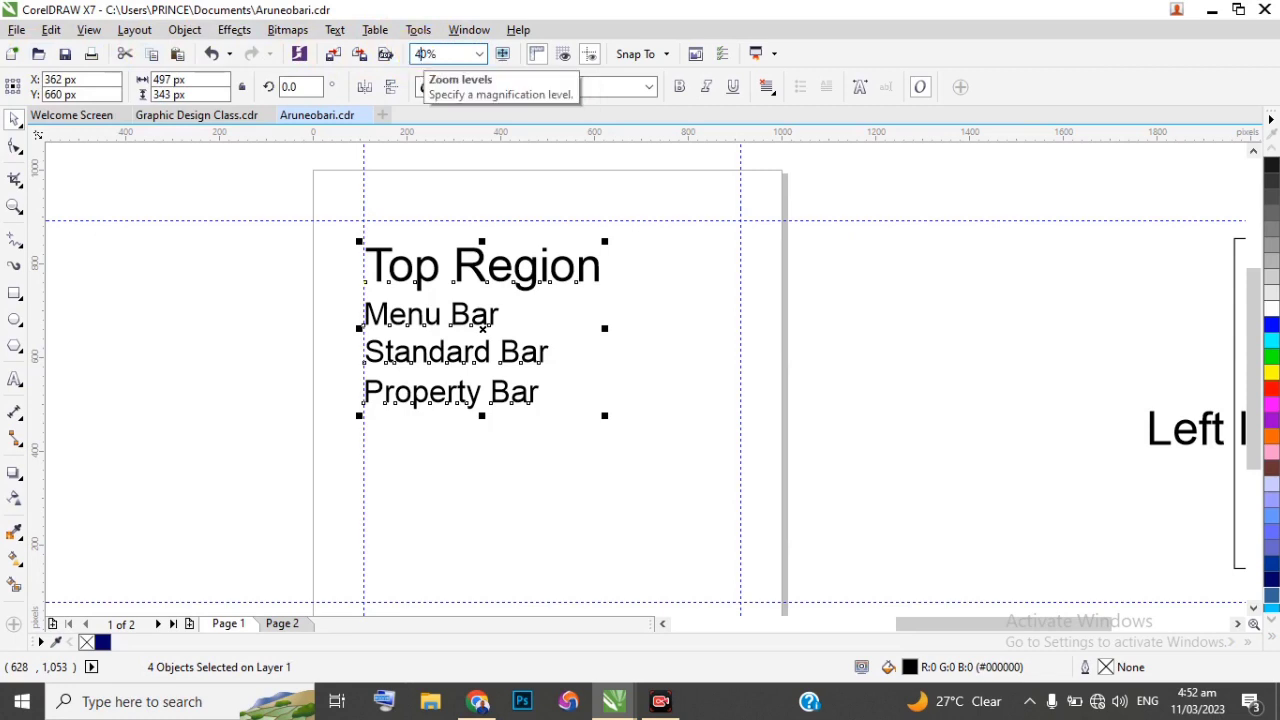
{"action": "key", "text": "Return"}
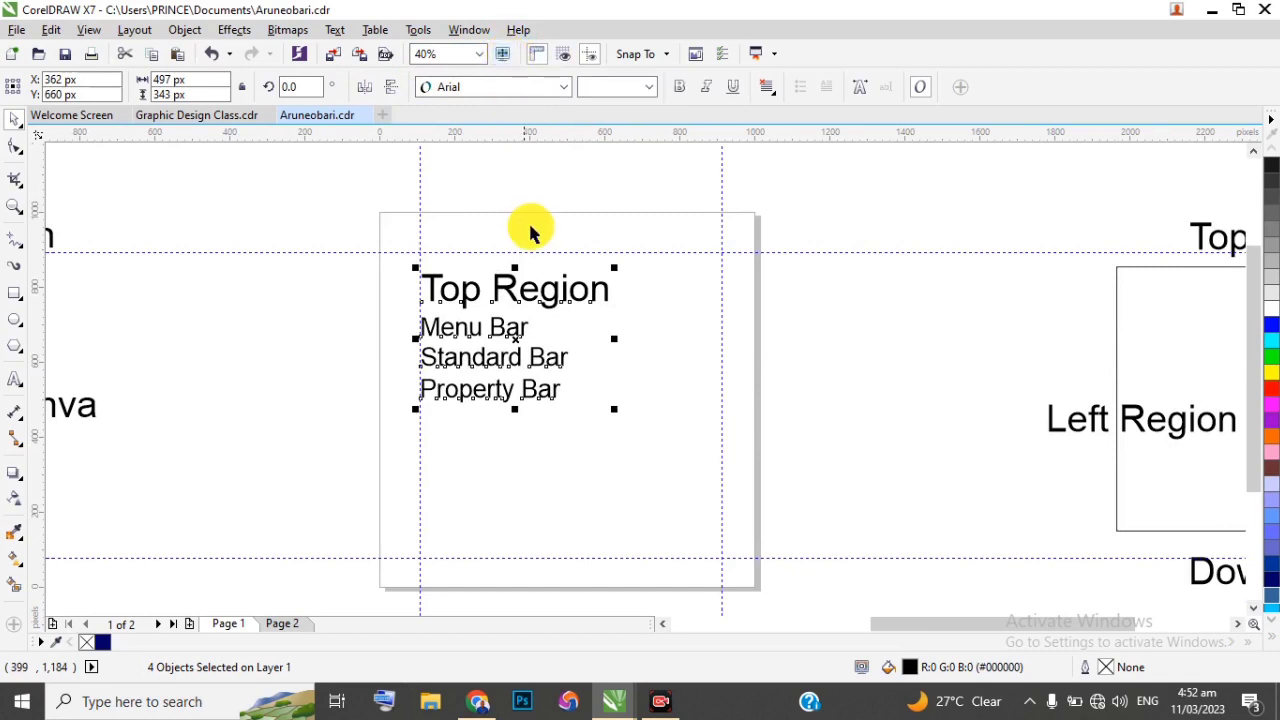
{"action": "left_click", "coordinate": [310, 274]}
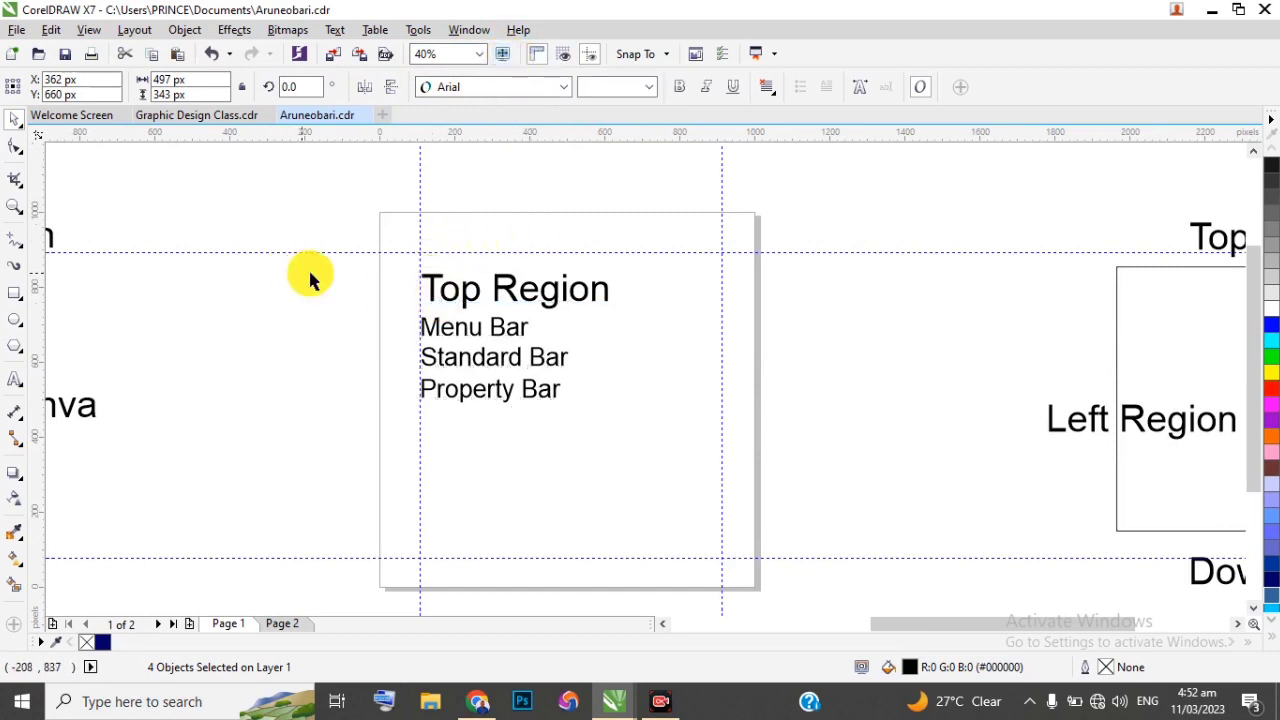
Delete the two horizontal and two vertical guidelines around the page
{"action": "left_click", "coordinate": [368, 254]}
{"action": "left_click", "coordinate": [369, 252]}
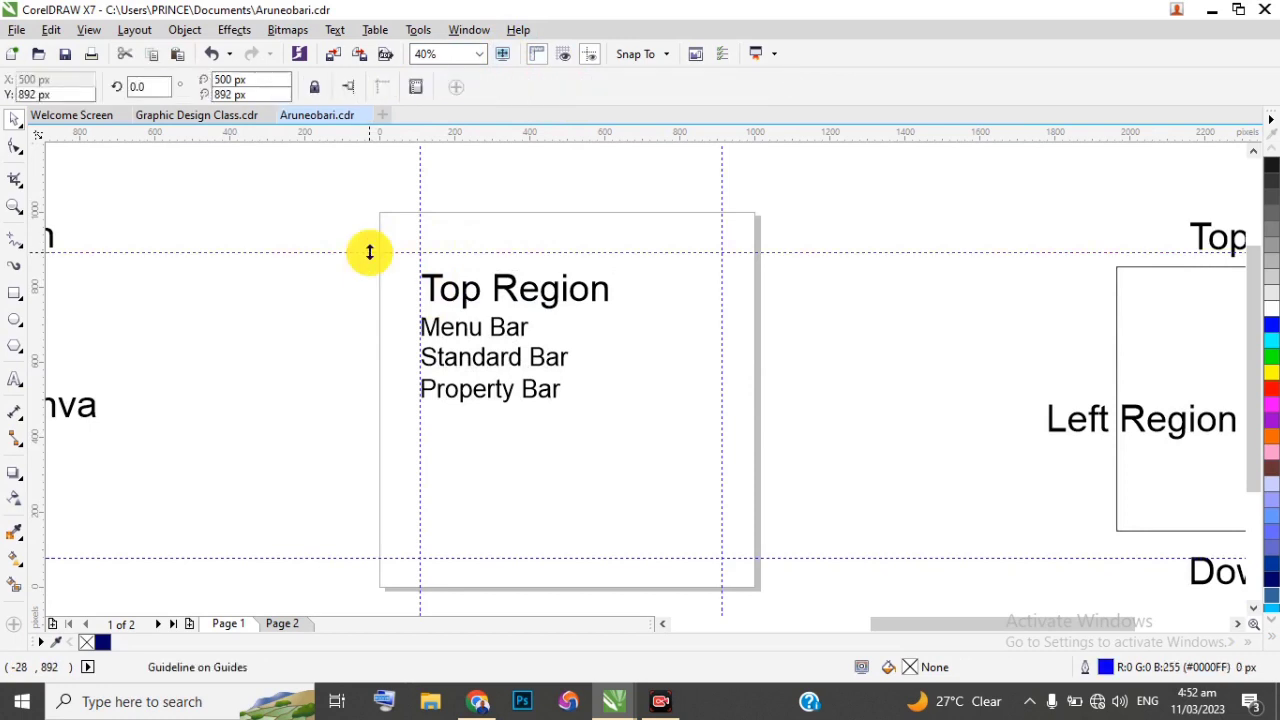
{"action": "key", "text": "Delete"}
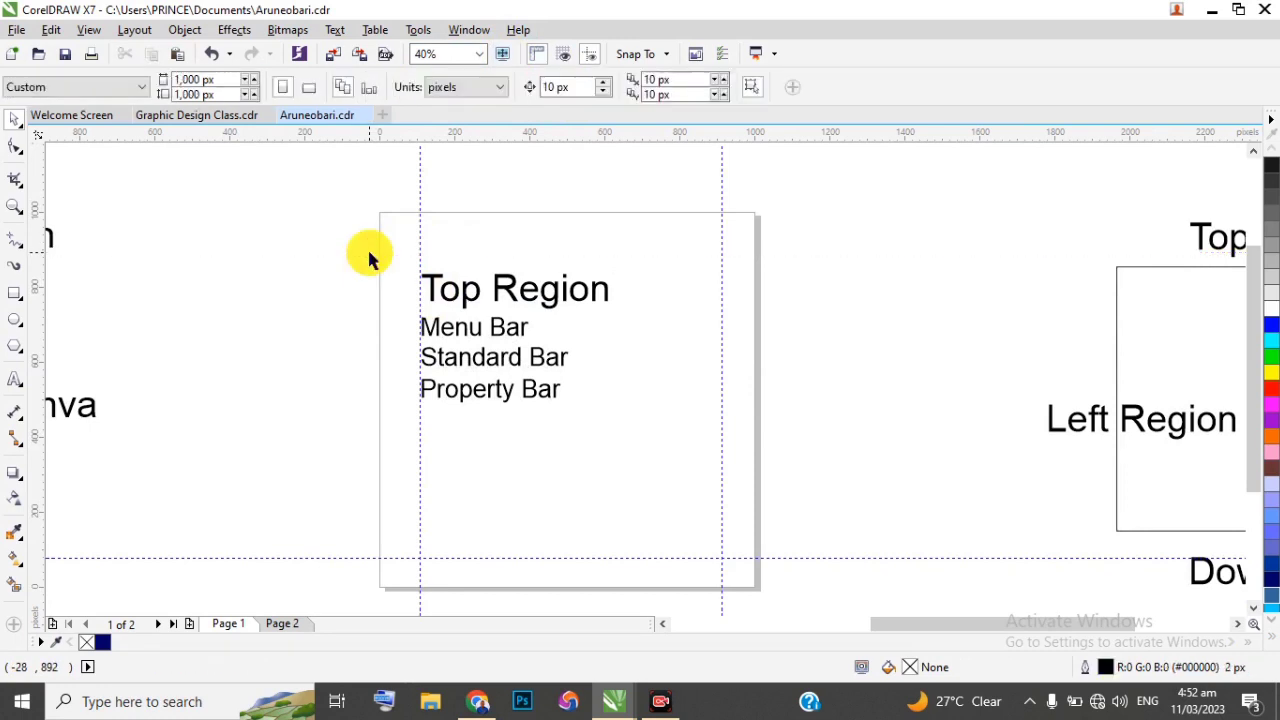
{"action": "left_click", "coordinate": [419, 241]}
{"action": "key", "text": "Delete"}
{"action": "left_click", "coordinate": [722, 200]}
{"action": "key", "text": "Delete"}
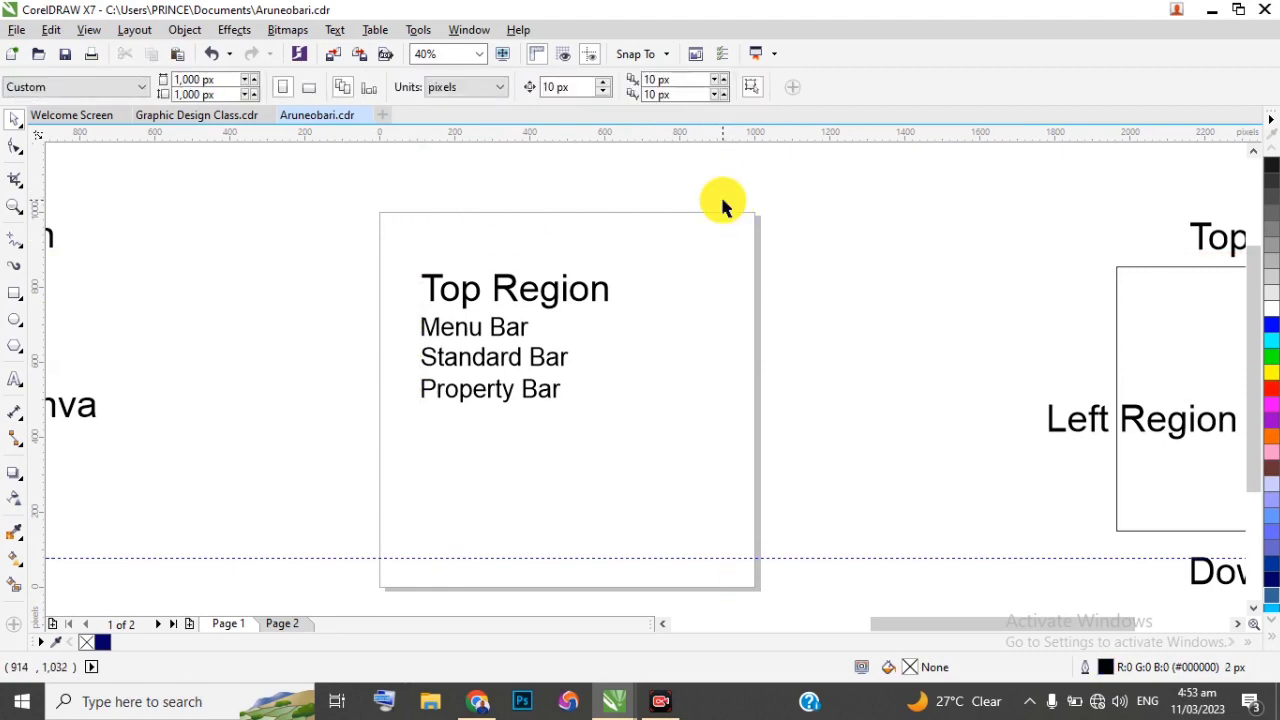
{"action": "left_click", "coordinate": [383, 557]}
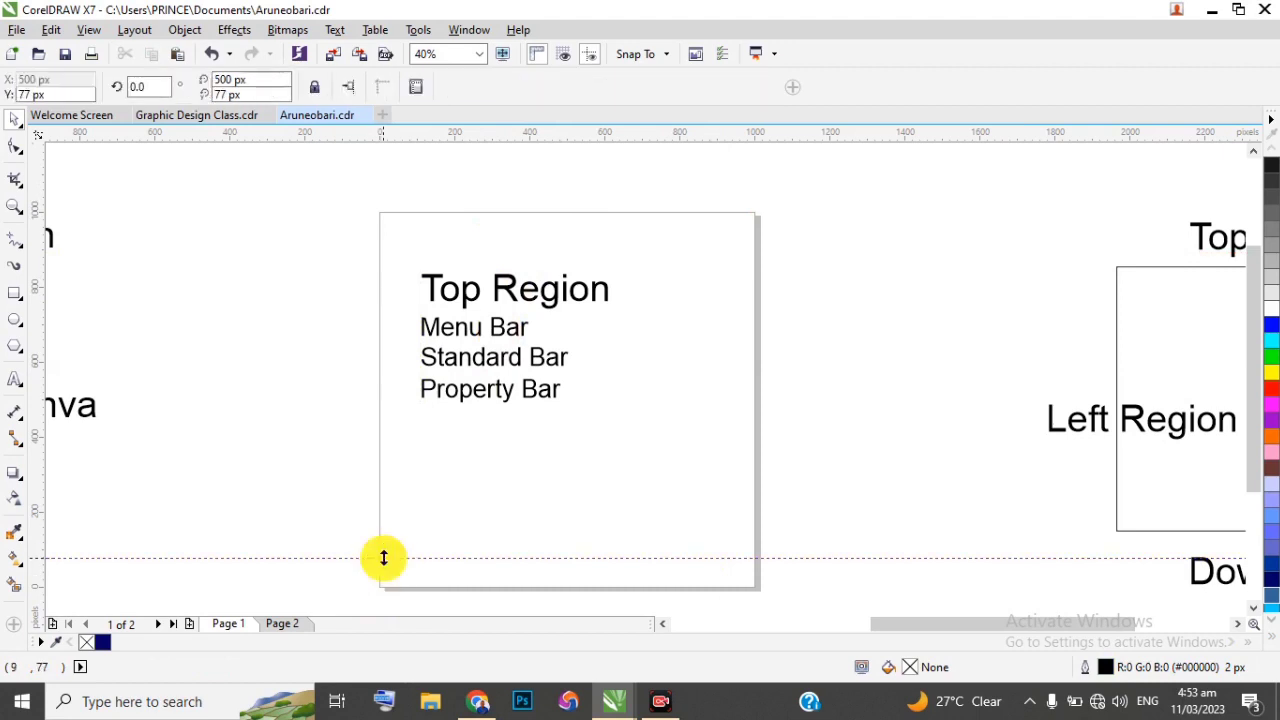
{"action": "key", "text": "Delete"}
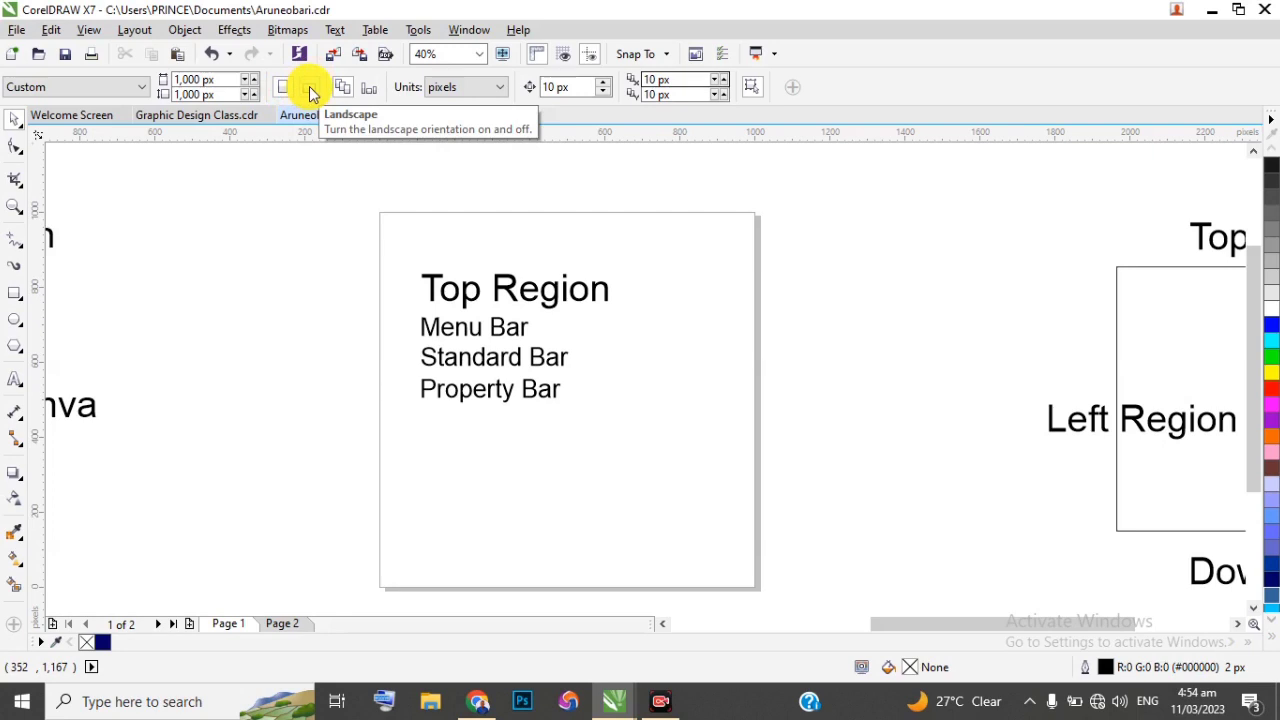
Set the page size to A4 and switch the orientation to landscape, to portrait and back to landscape
{"action": "left_click", "coordinate": [142, 88]}
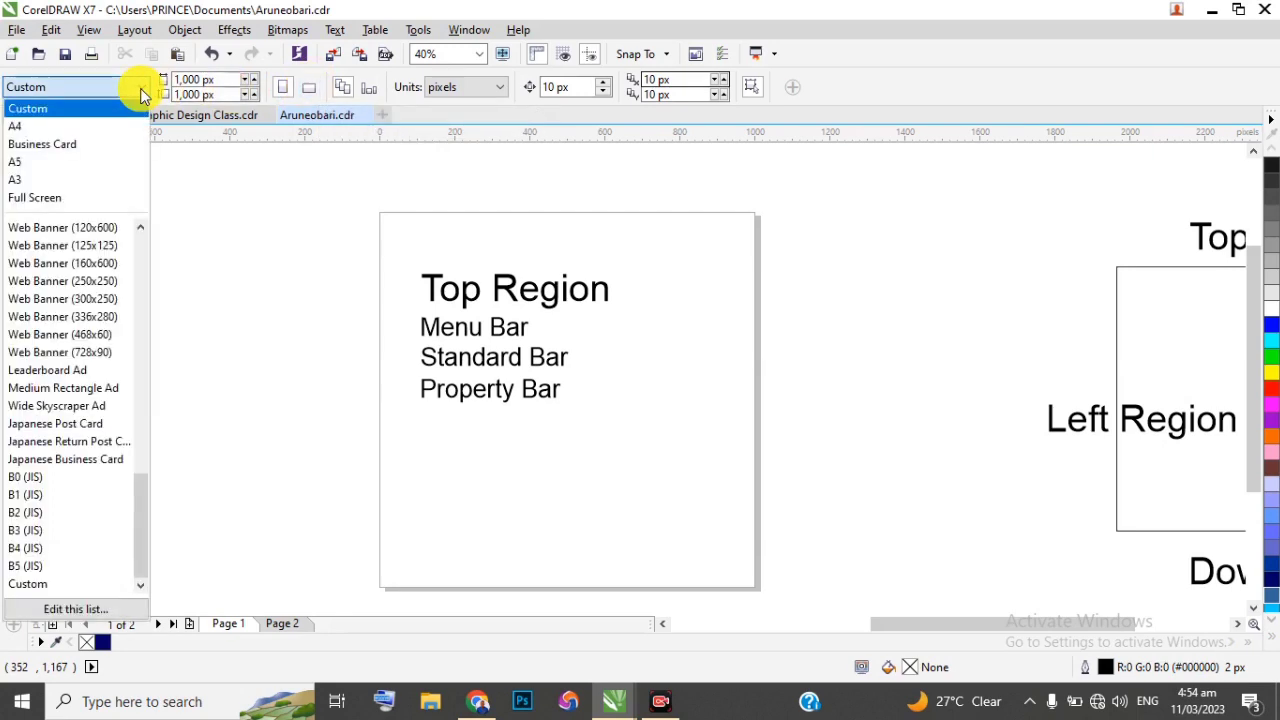
{"action": "left_click", "coordinate": [54, 126]}
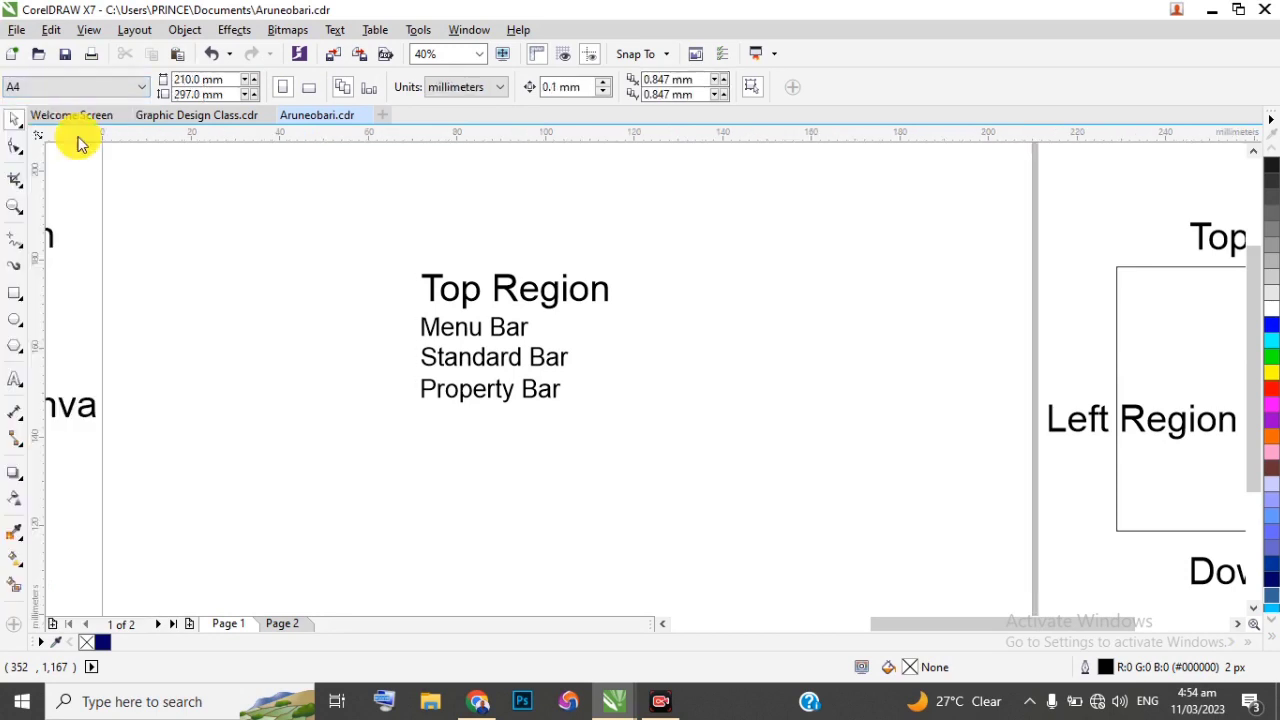
{"action": "scroll", "coordinate": [466, 294], "scroll_direction": "down", "scroll_amount": 5}
{"action": "scroll", "coordinate": [477, 268], "scroll_direction": "up", "scroll_amount": 2}
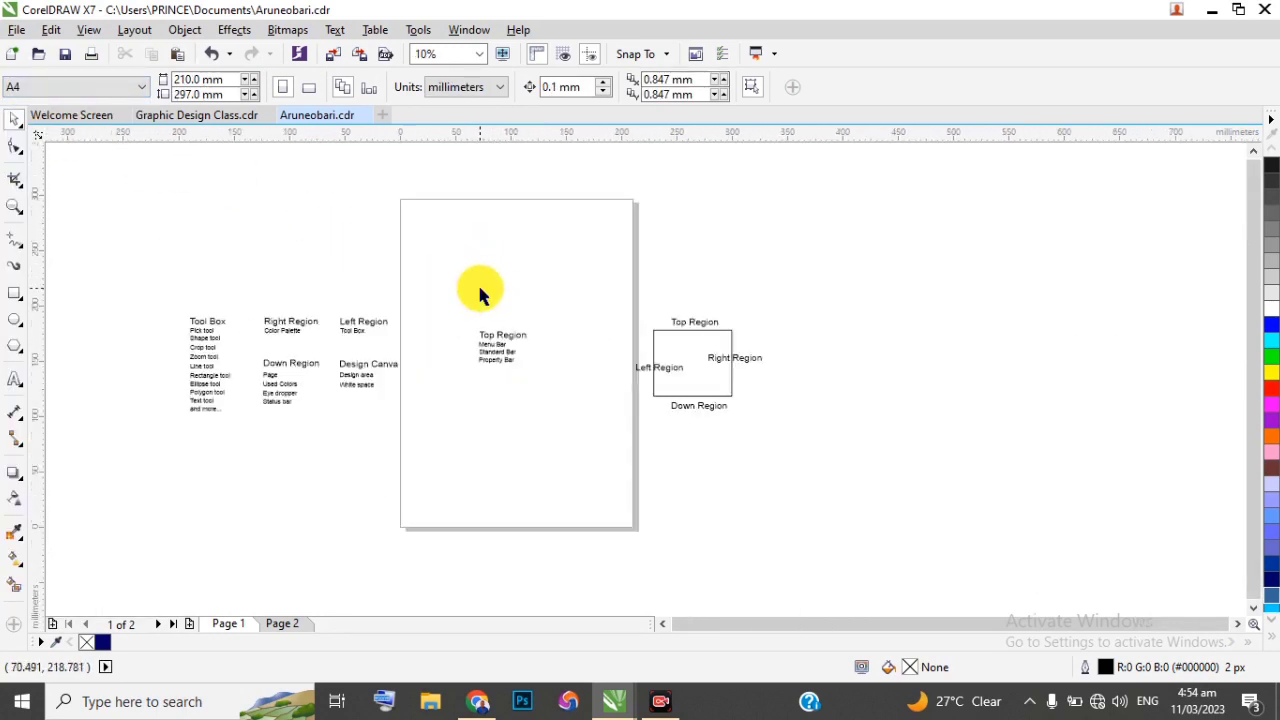
{"action": "left_click", "coordinate": [307, 97]}
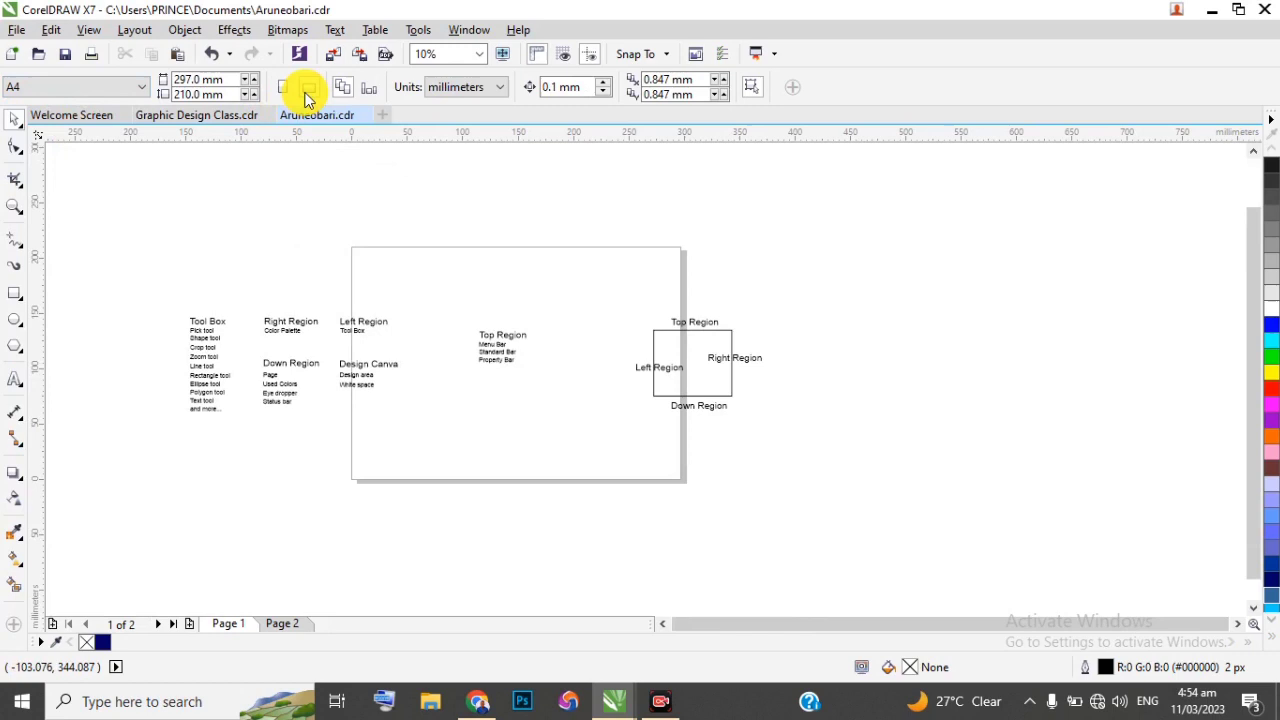
{"action": "left_click", "coordinate": [285, 92]}
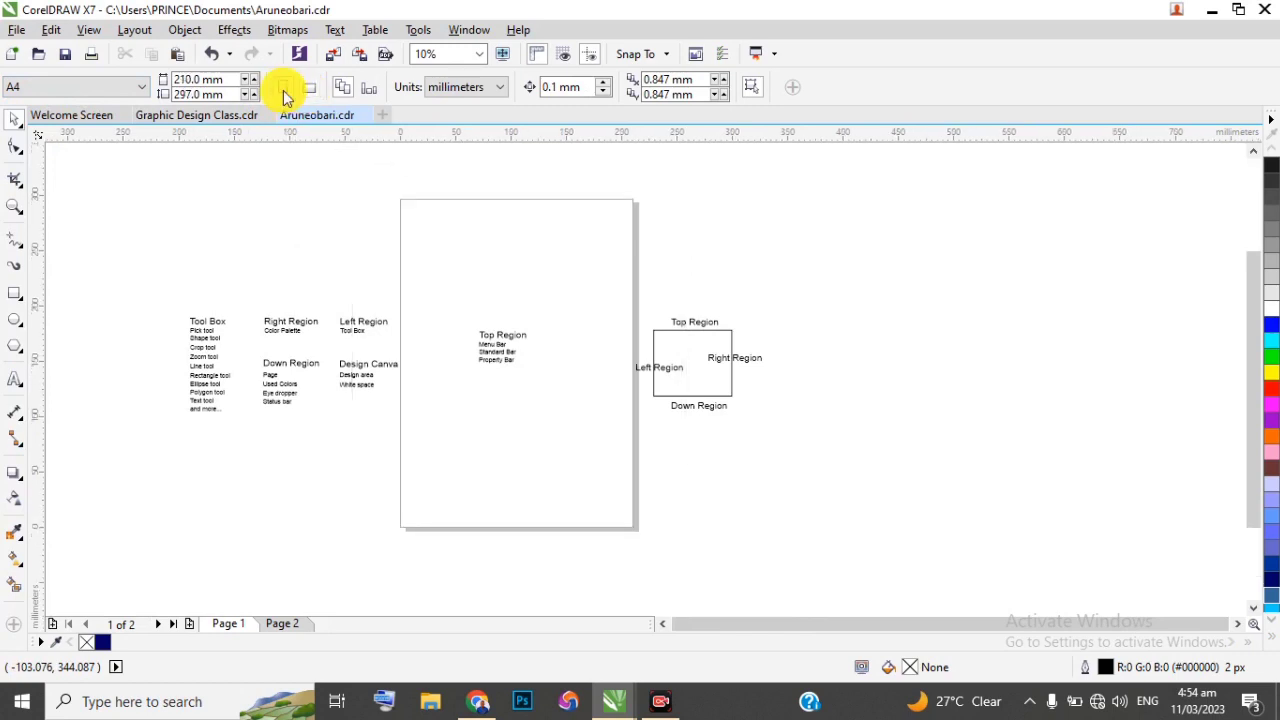
{"action": "left_click", "coordinate": [307, 94]}
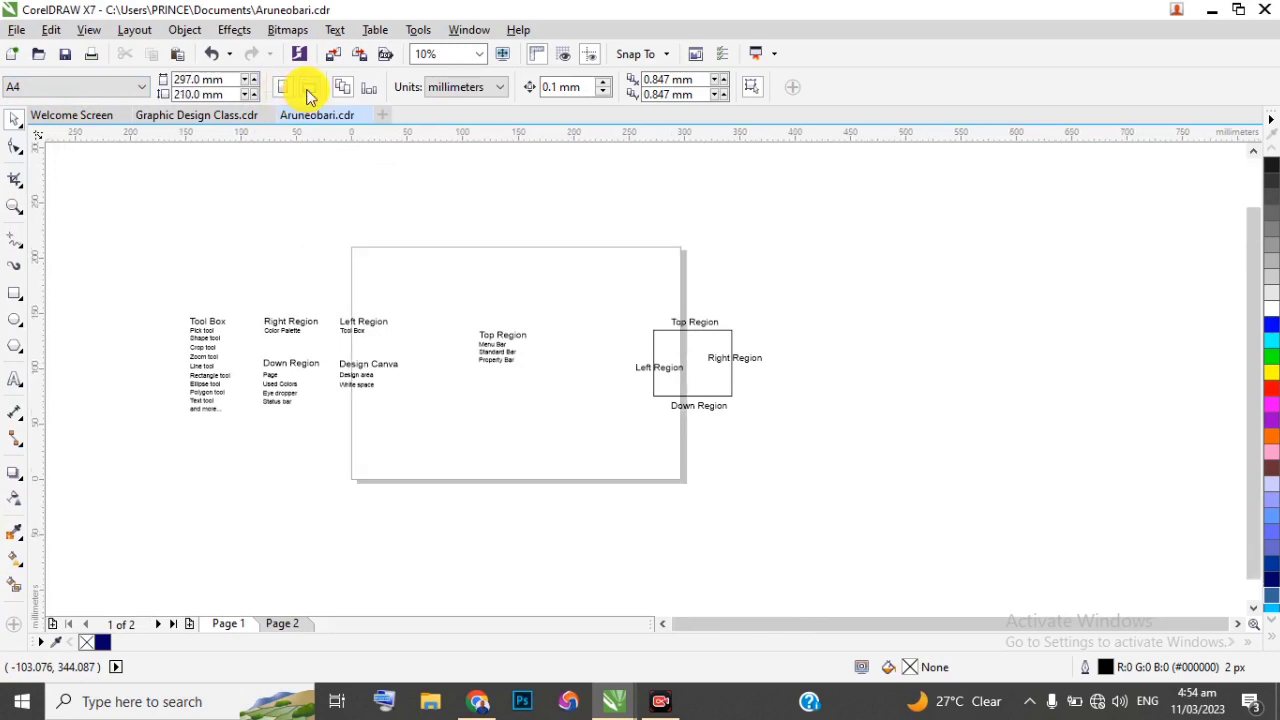
Set the page to a custom size in pixels, 1000 px wide and 1000 px high
{"action": "left_click", "coordinate": [130, 88]}
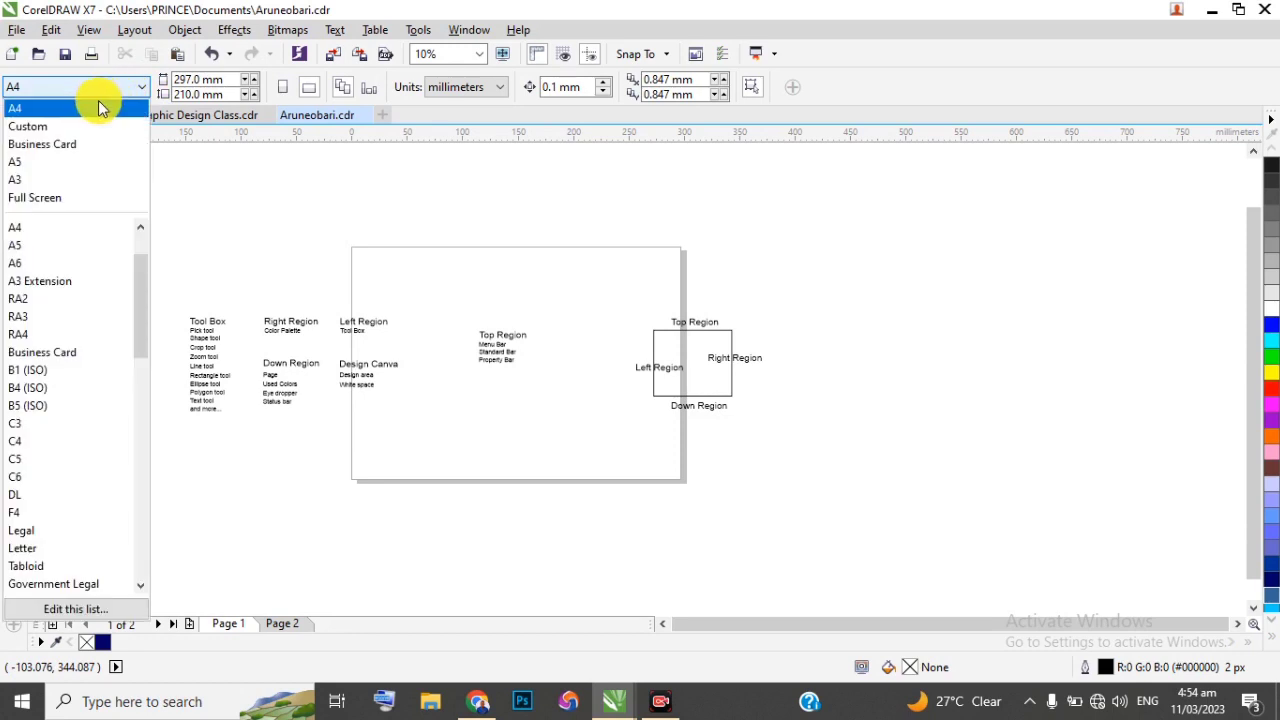
{"action": "left_click", "coordinate": [42, 126]}
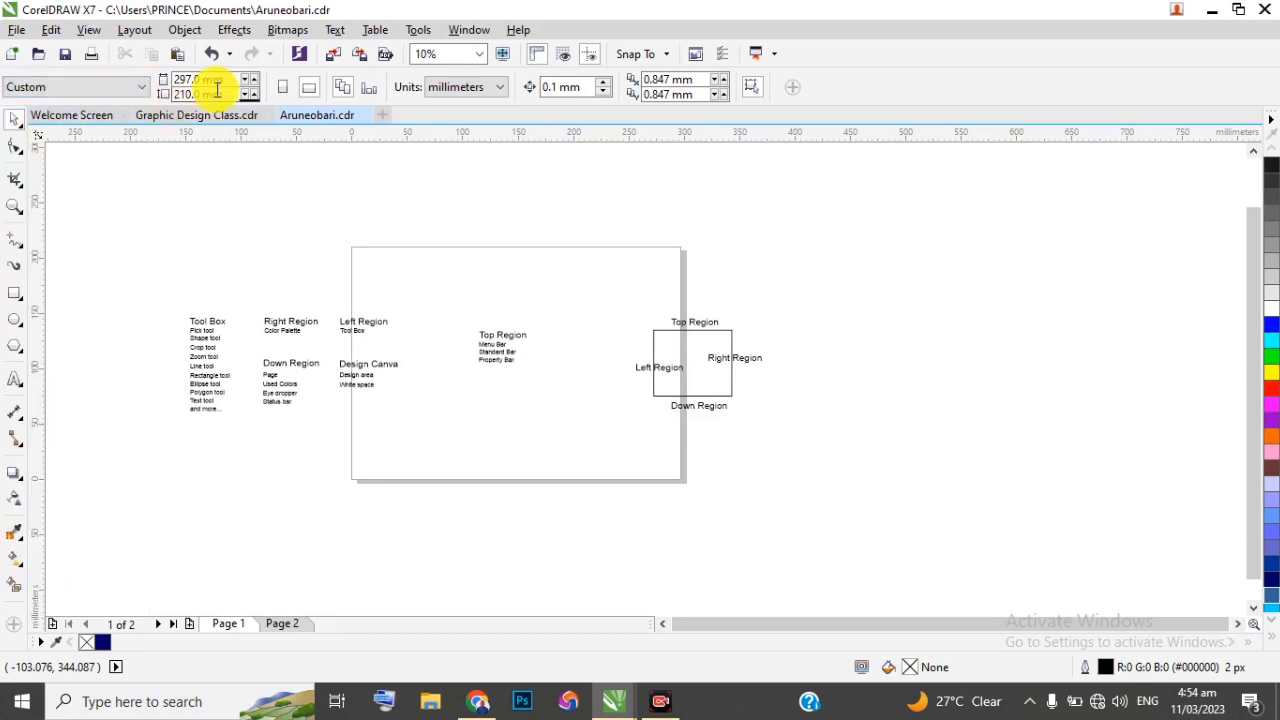
{"action": "left_click", "coordinate": [492, 86]}
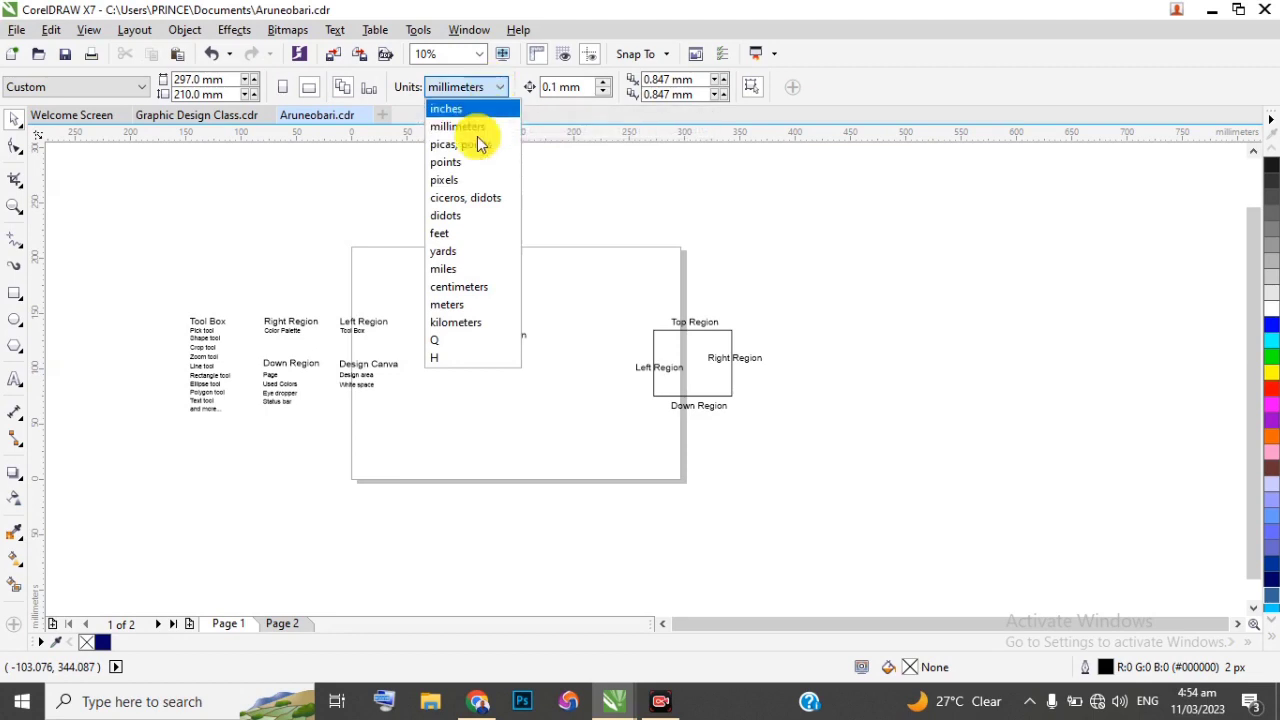
{"action": "left_click", "coordinate": [455, 180]}
{"action": "double_click", "coordinate": [195, 80]}
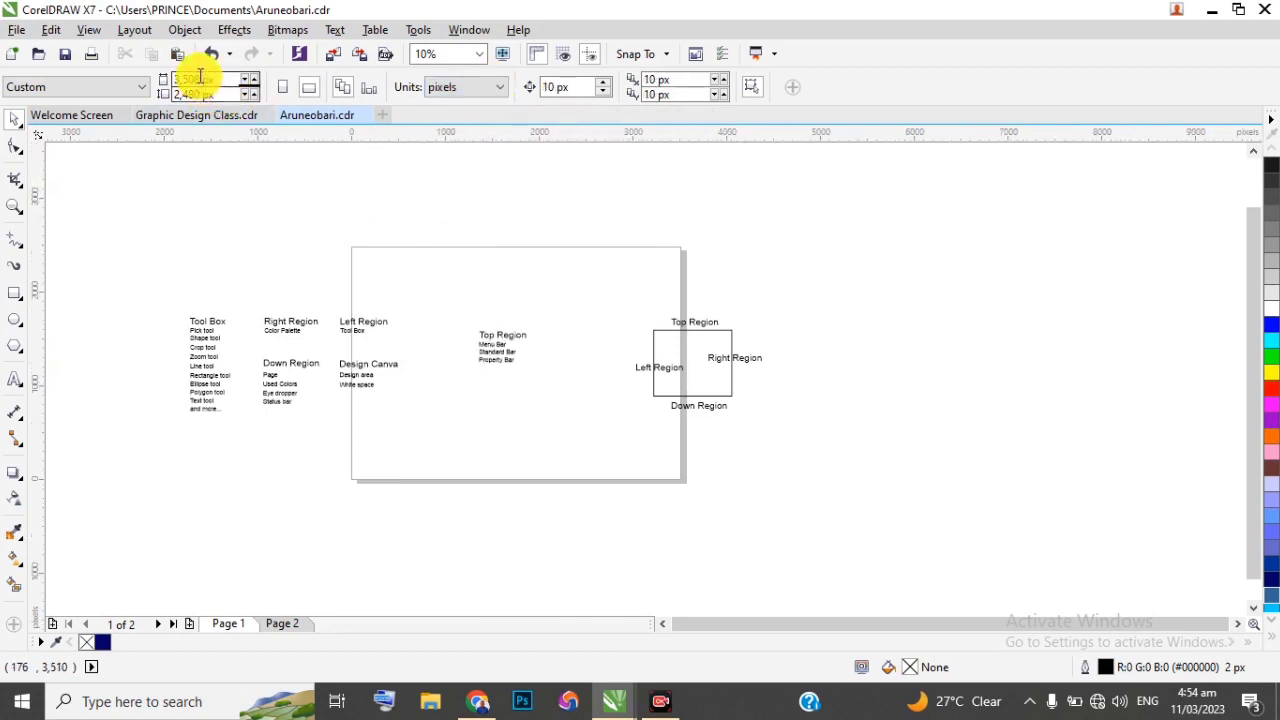
{"action": "type", "text": "1000"}
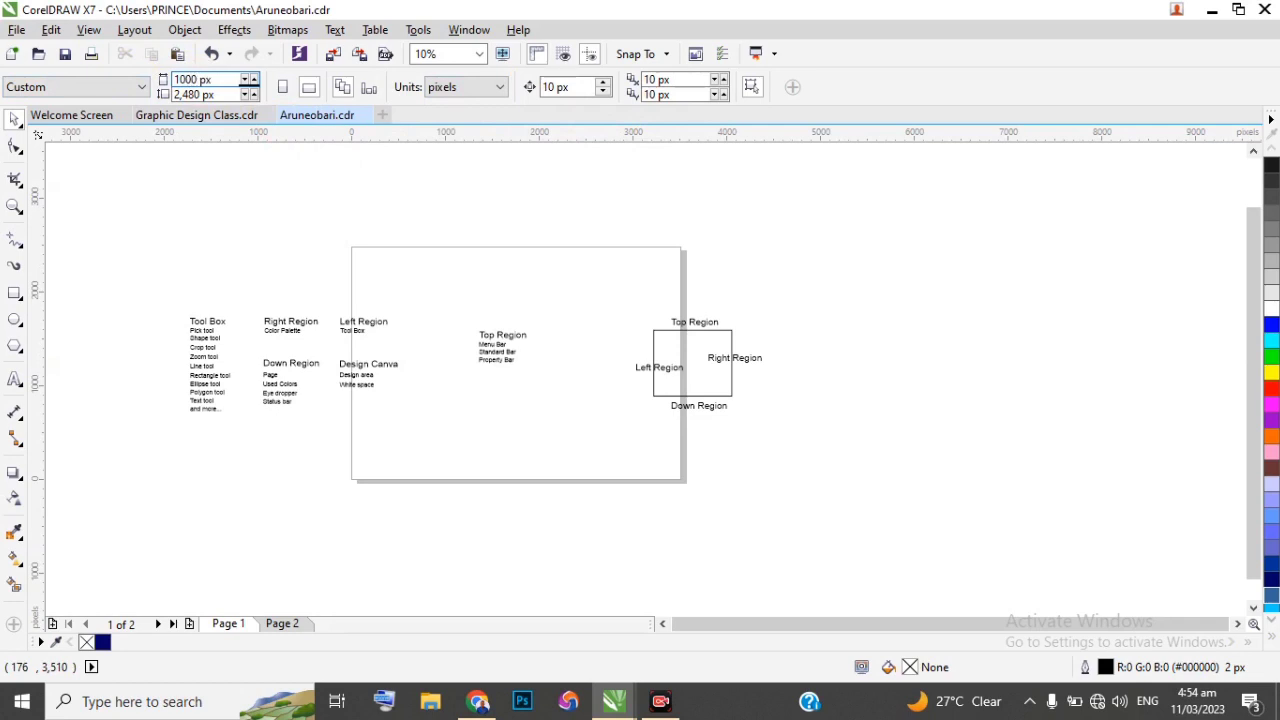
{"action": "key", "text": "Tab"}
{"action": "key", "text": "Return"}
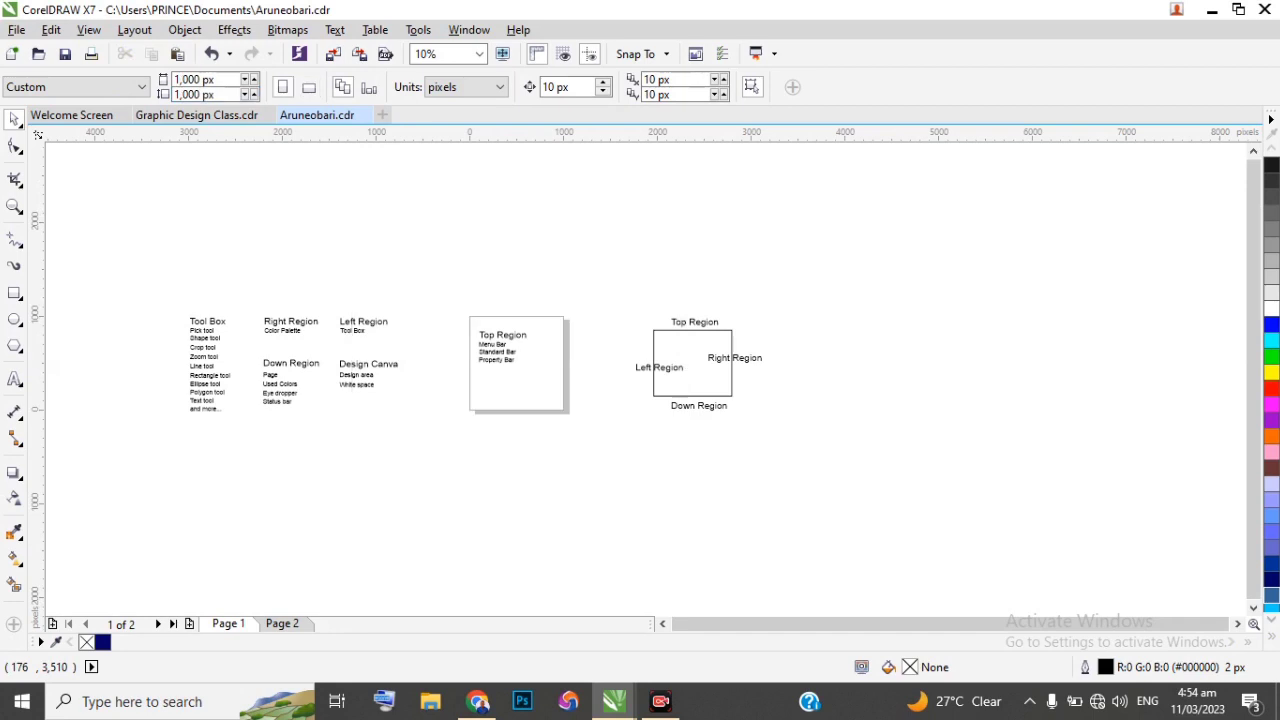
Set the zoom level to 40% and bring the page with the Top Region text back into view
{"action": "left_click", "coordinate": [423, 52]}
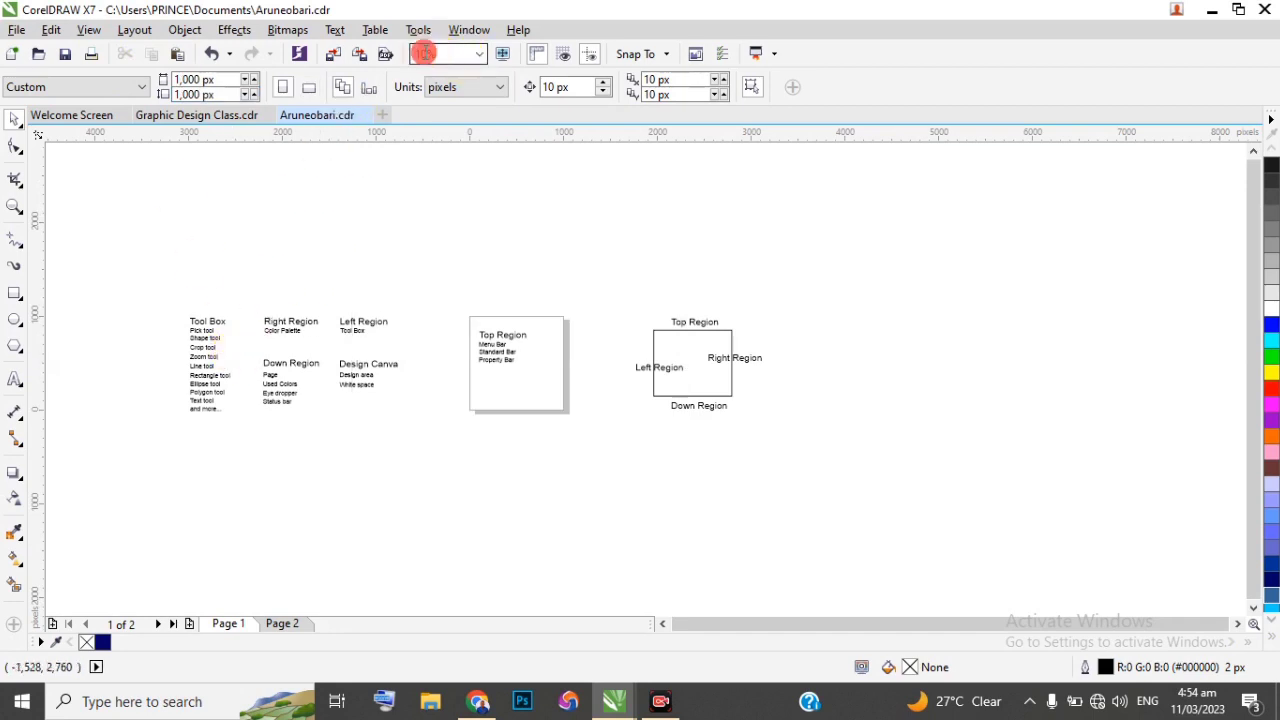
{"action": "type", "text": "40"}
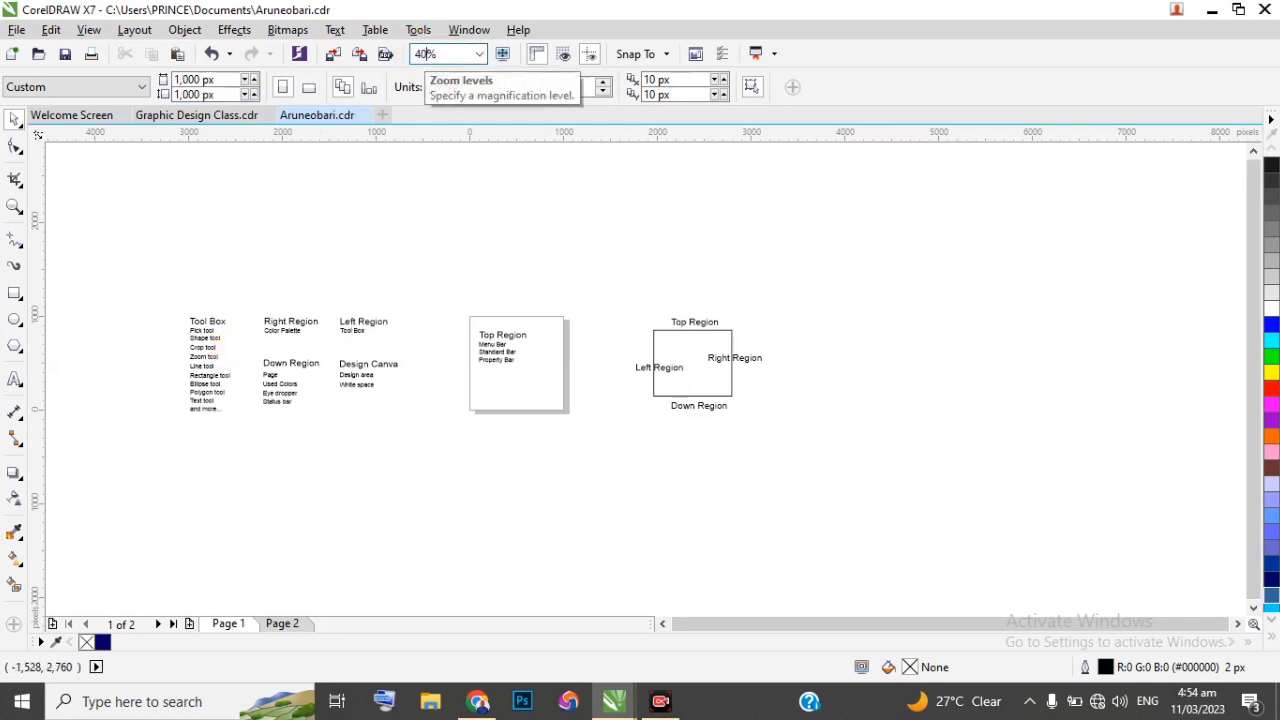
{"action": "key", "text": "Return"}
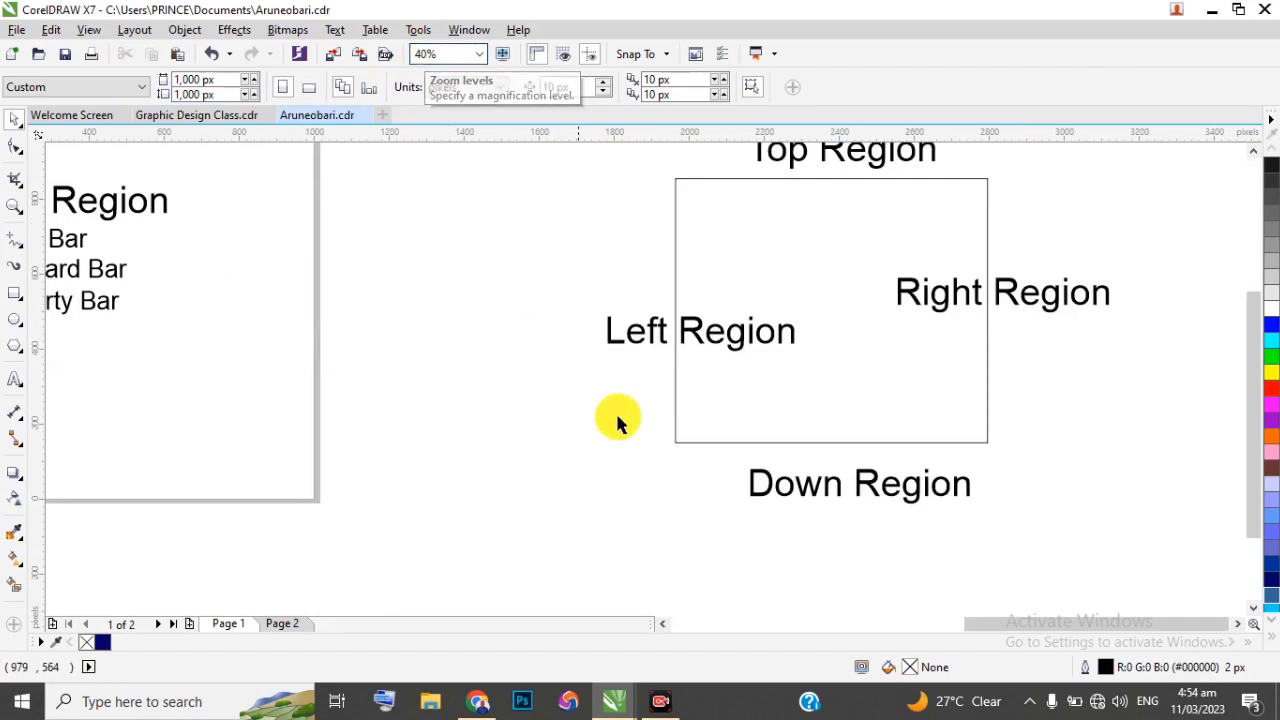
{"action": "left_click_drag", "start_coordinate": [980, 627], "coordinate": [890, 623]}
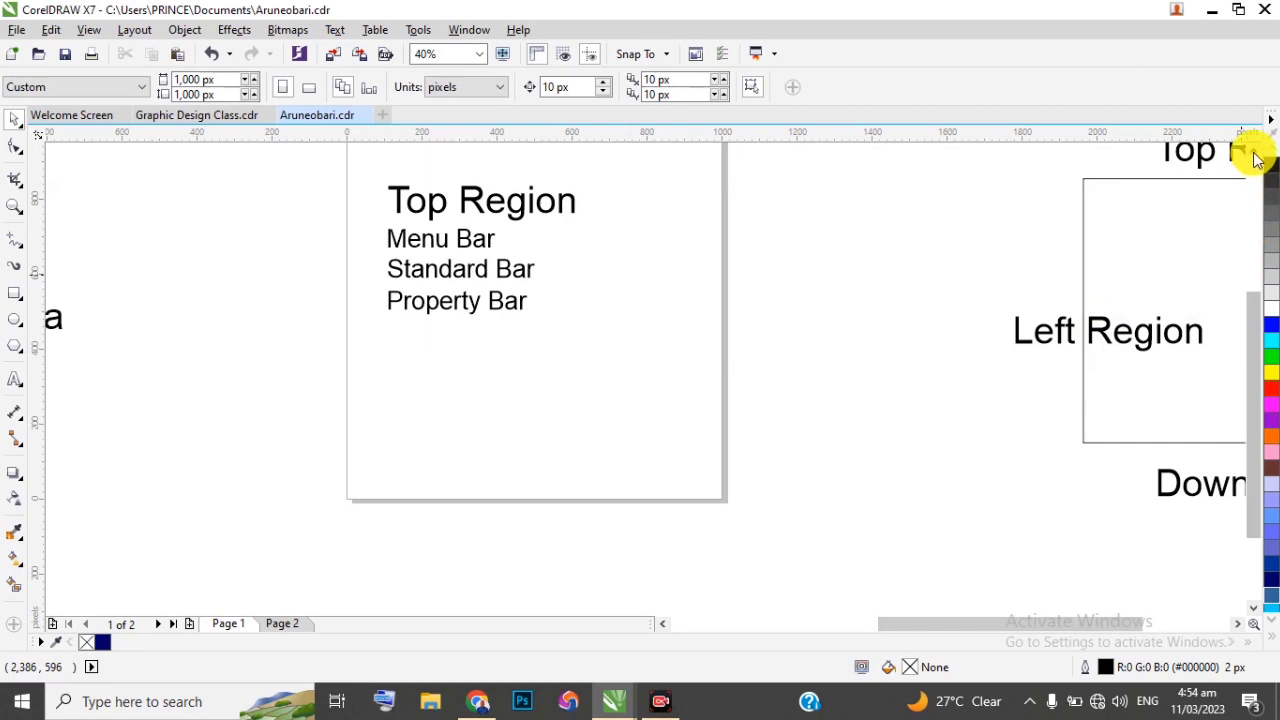
Switch the document units to inches and back to pixels, and reset the nudge distance to 10 px
{"action": "left_click", "coordinate": [1253, 151]}
{"action": "left_click", "coordinate": [1253, 151]}
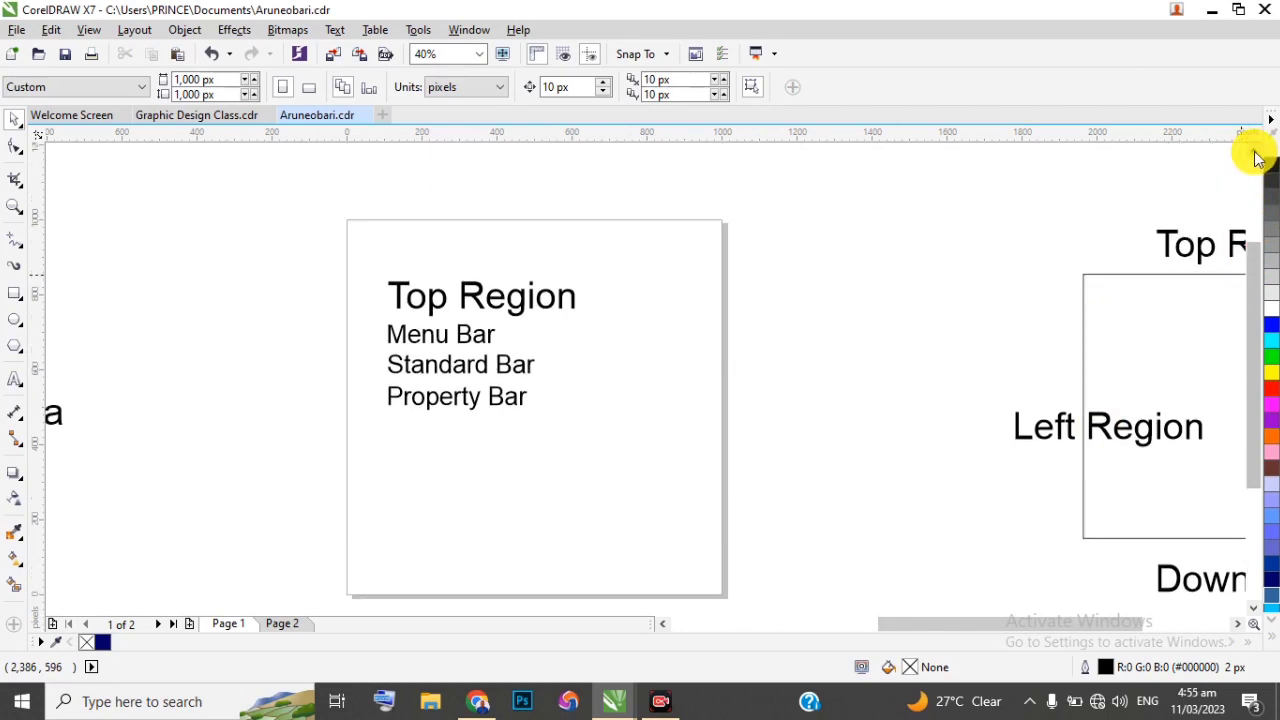
{"action": "mouse_move", "coordinate": [1258, 338]}
{"action": "left_mouse_down"}
{"action": "mouse_move", "coordinate": [1249, 257]}
{"action": "mouse_move", "coordinate": [1249, 480]}
{"action": "mouse_move", "coordinate": [1249, 234]}
{"action": "mouse_move", "coordinate": [1257, 451]}
{"action": "mouse_move", "coordinate": [1266, 271]}
{"action": "mouse_move", "coordinate": [1270, 384]}
{"action": "left_mouse_up"}
{"action": "mouse_move", "coordinate": [980, 622]}
{"action": "left_mouse_down"}
{"action": "mouse_move", "coordinate": [880, 628]}
{"action": "mouse_move", "coordinate": [964, 630]}
{"action": "left_mouse_up"}
{"action": "left_click_drag", "start_coordinate": [1259, 380], "coordinate": [1258, 356]}
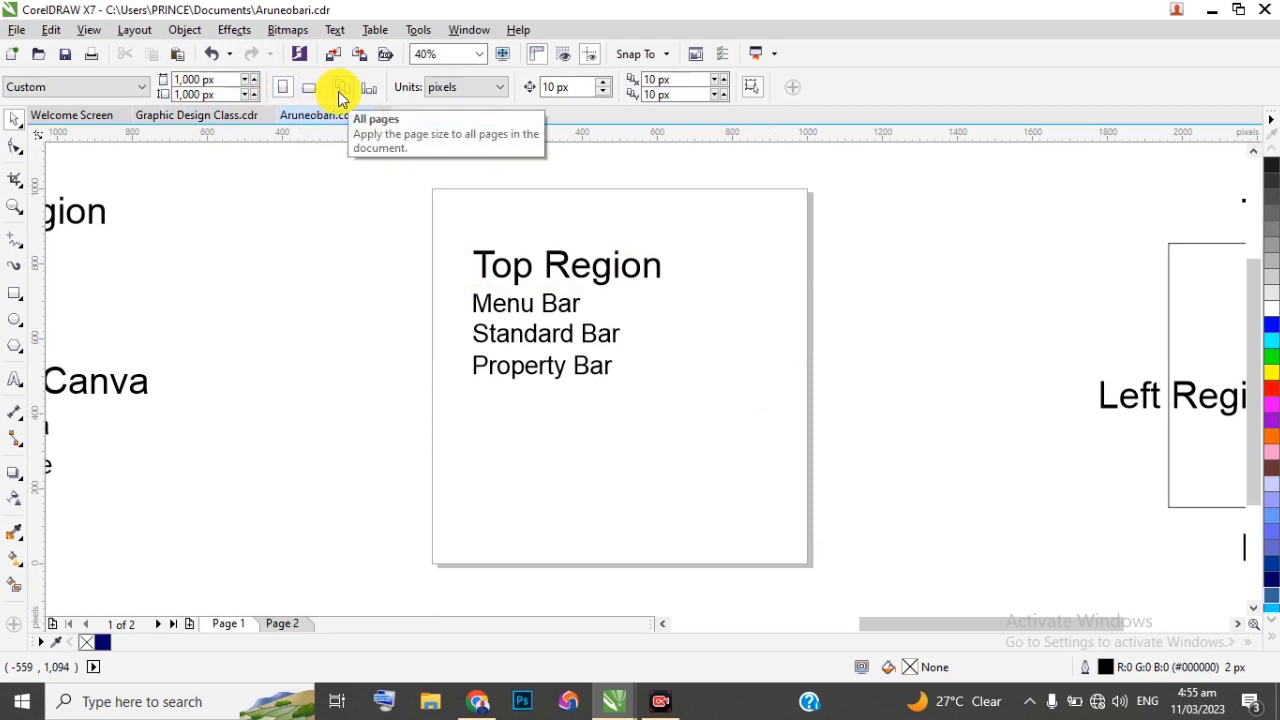
{"action": "left_click", "coordinate": [501, 90]}
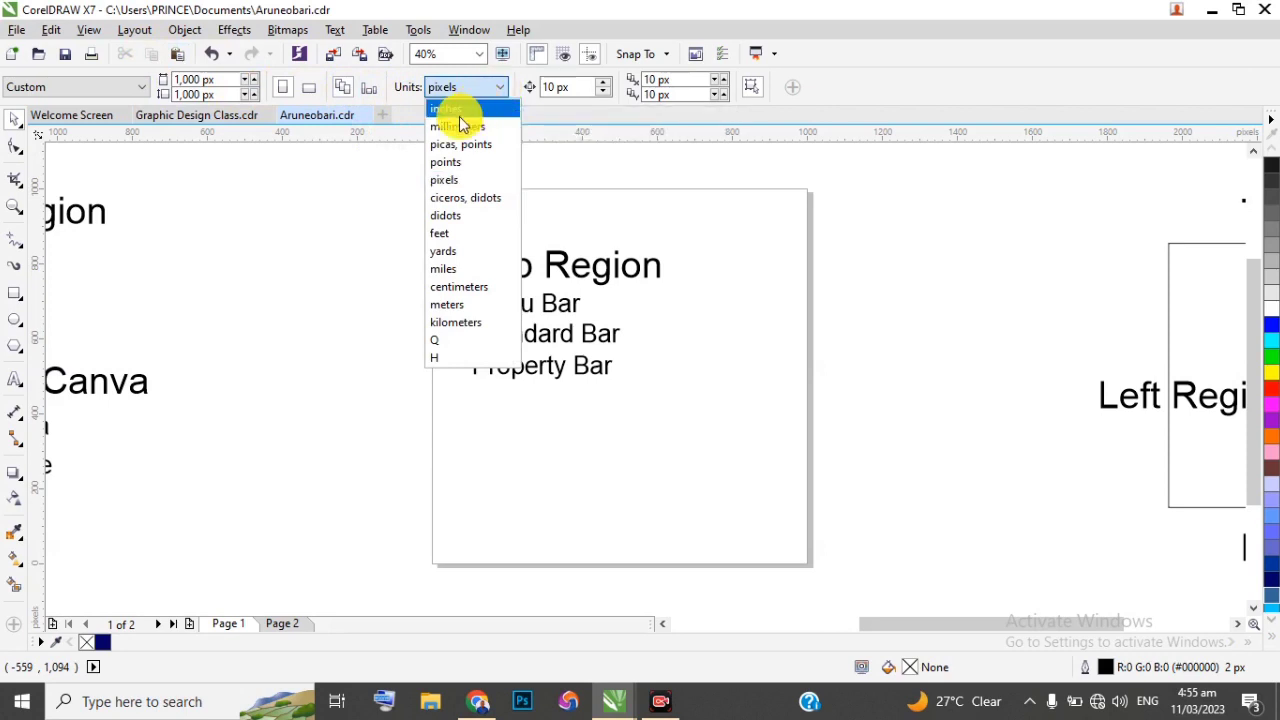
{"action": "left_click", "coordinate": [459, 116]}
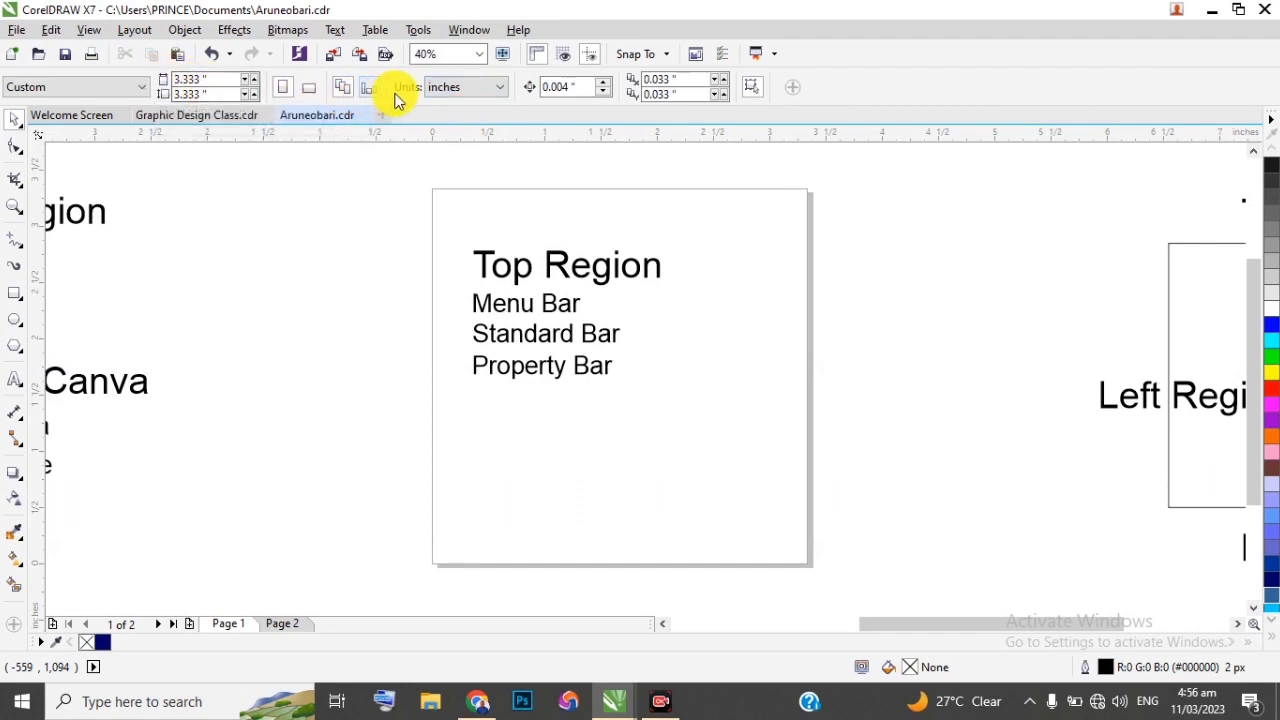
{"action": "left_click", "coordinate": [497, 88]}
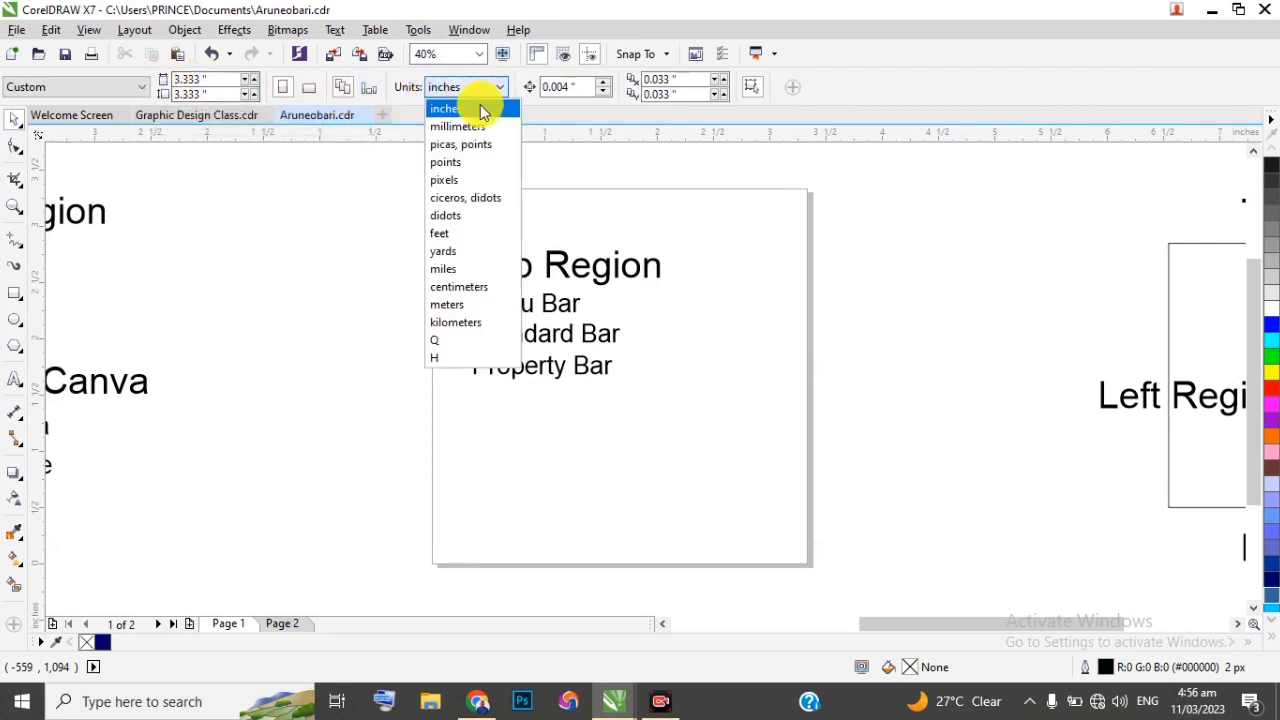
{"action": "left_click", "coordinate": [444, 179]}
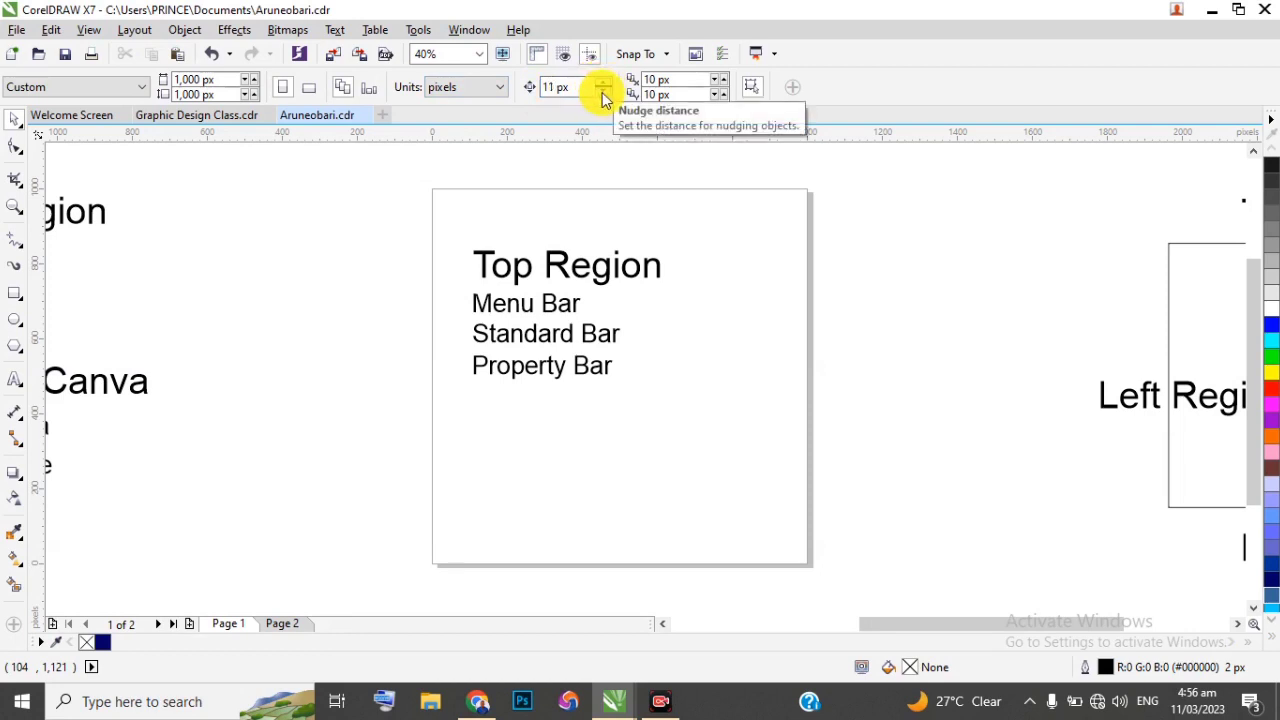
{"action": "left_click", "coordinate": [602, 92]}
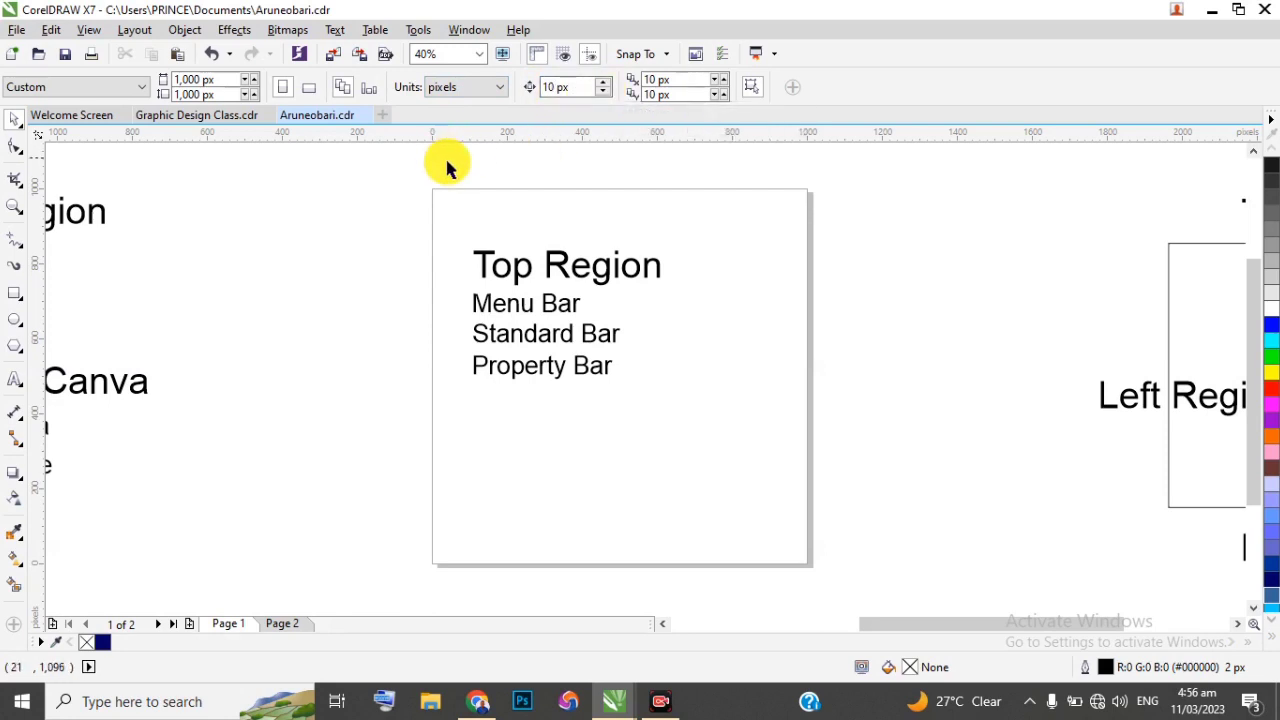
Move the Top Region text block to the page's left edge, centred at about X -162 px and Y 785 px
{"action": "scroll", "coordinate": [729, 271], "scroll_direction": "down", "scroll_amount": 2}
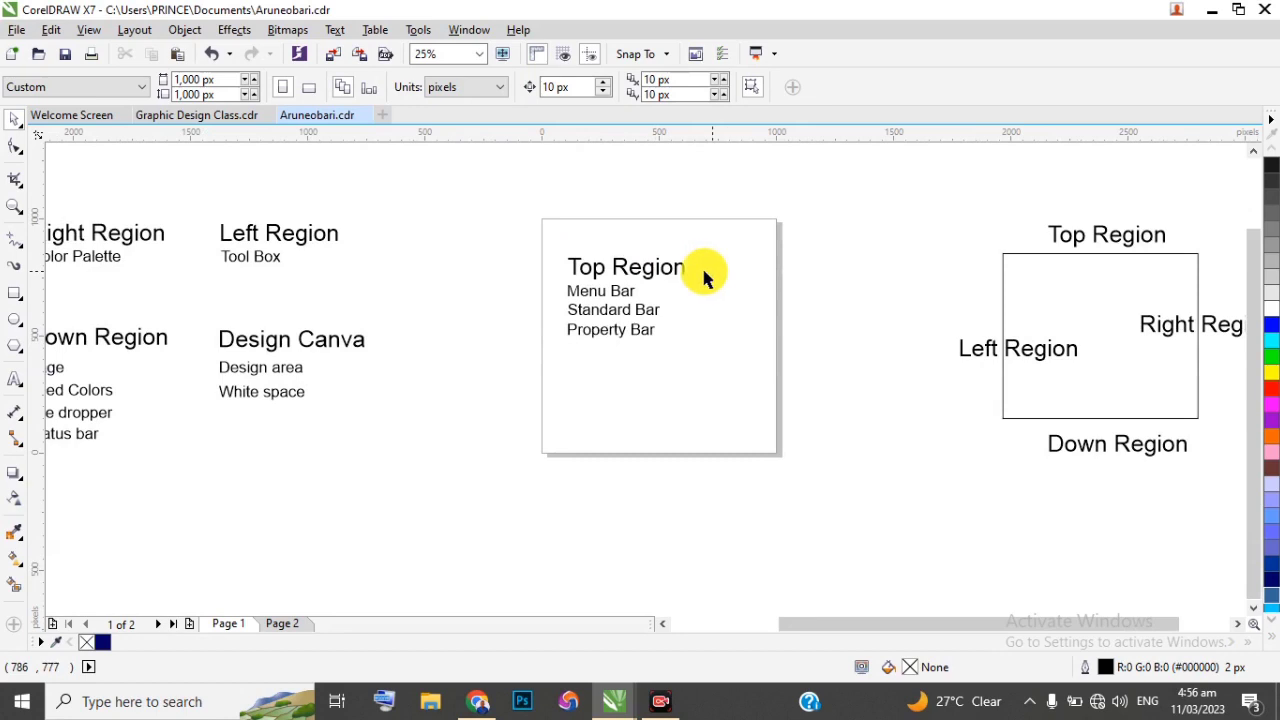
{"action": "left_click_drag", "start_coordinate": [519, 228], "coordinate": [739, 381]}
{"action": "left_click_drag", "start_coordinate": [623, 297], "coordinate": [499, 267]}
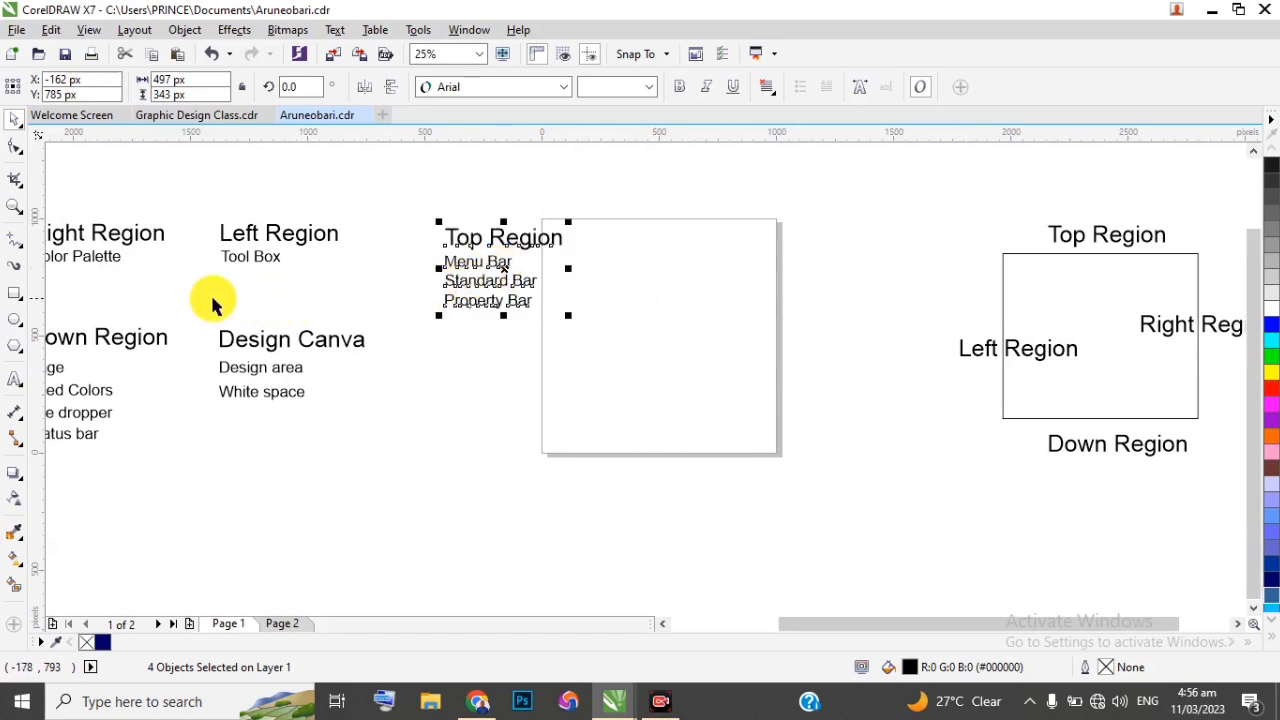
Move the Right Region and Color Palette text onto the page, centred at about X 529 px and Y 539 px
{"action": "left_click_drag", "start_coordinate": [814, 623], "coordinate": [783, 623]}
{"action": "left_click_drag", "start_coordinate": [98, 212], "coordinate": [276, 288]}
{"action": "left_click_drag", "start_coordinate": [171, 240], "coordinate": [752, 332]}
Duplicate the Right Region and Color Palette text directly above the original and select the upper heading
{"action": "scroll", "coordinate": [843, 314], "scroll_direction": "up", "scroll_amount": 1}
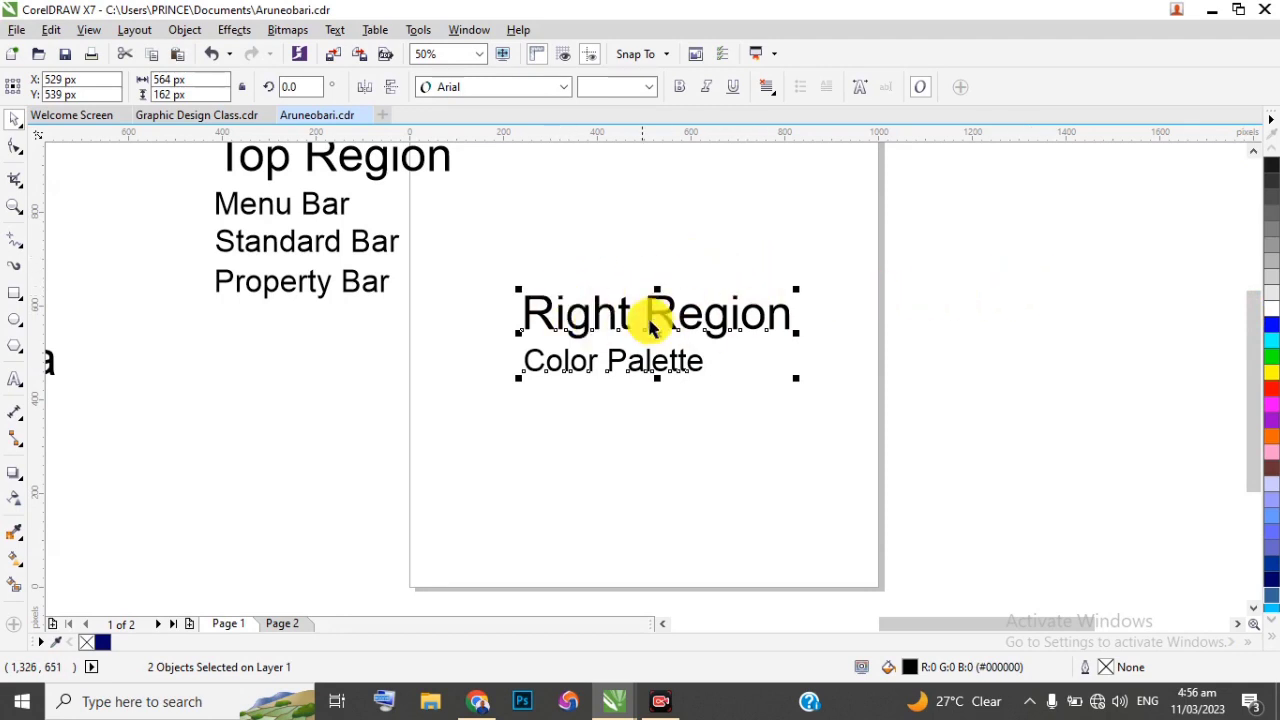
{"action": "left_click_drag", "start_coordinate": [660, 333], "coordinate": [657, 211]}
{"action": "left_click", "coordinate": [935, 280]}
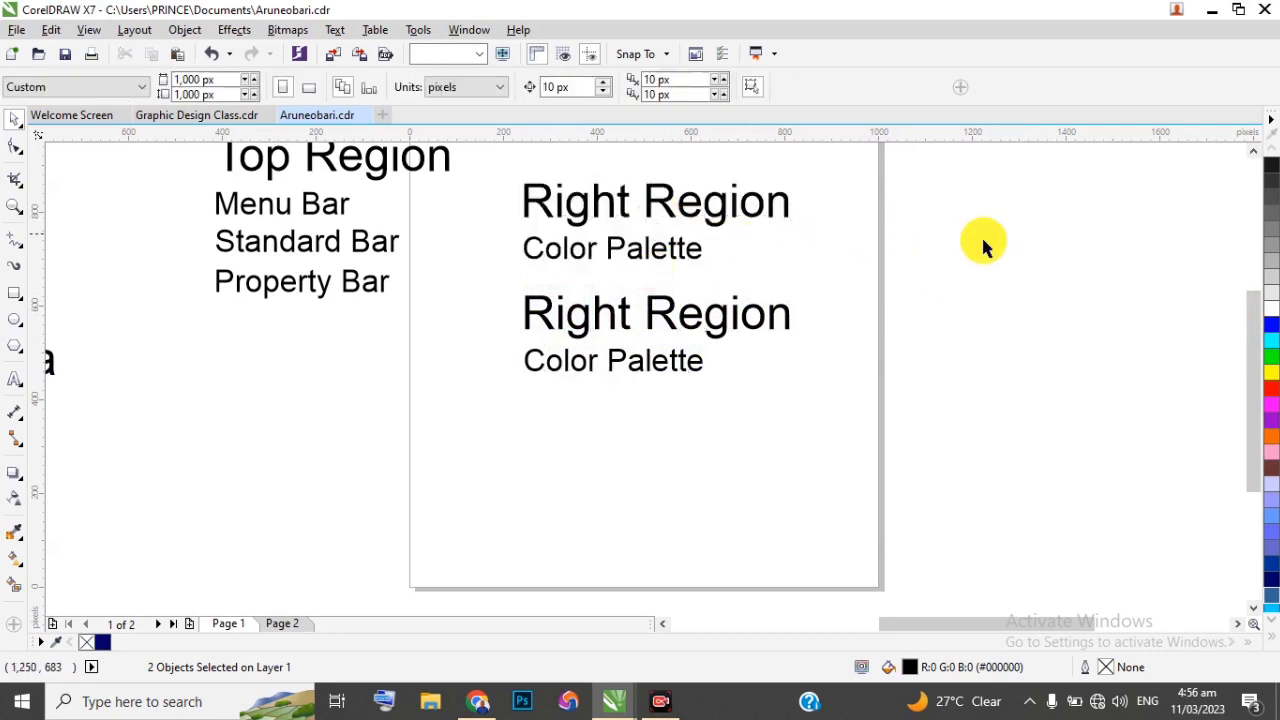
{"action": "left_click", "coordinate": [658, 205]}
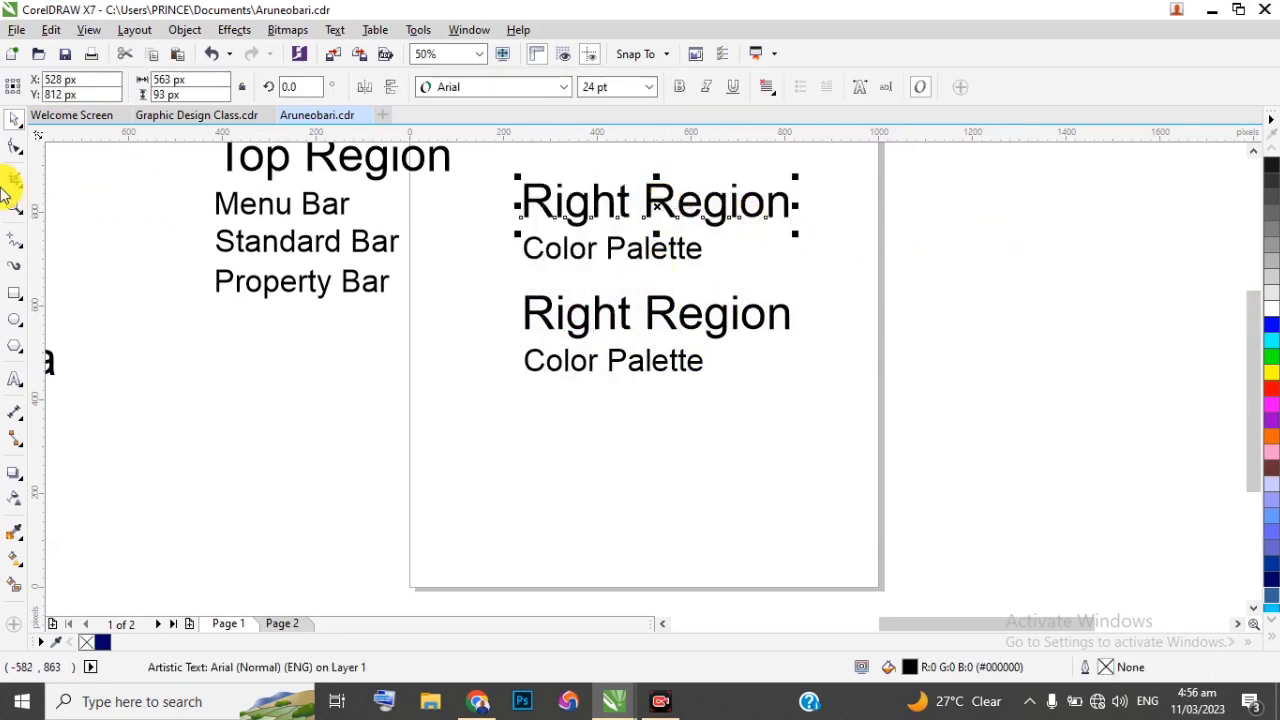
Draw a rectangle about 238 by 190 px below the text and a diagonal line about 282 px long beside it
{"action": "left_click_drag", "start_coordinate": [534, 410], "coordinate": [647, 500]}
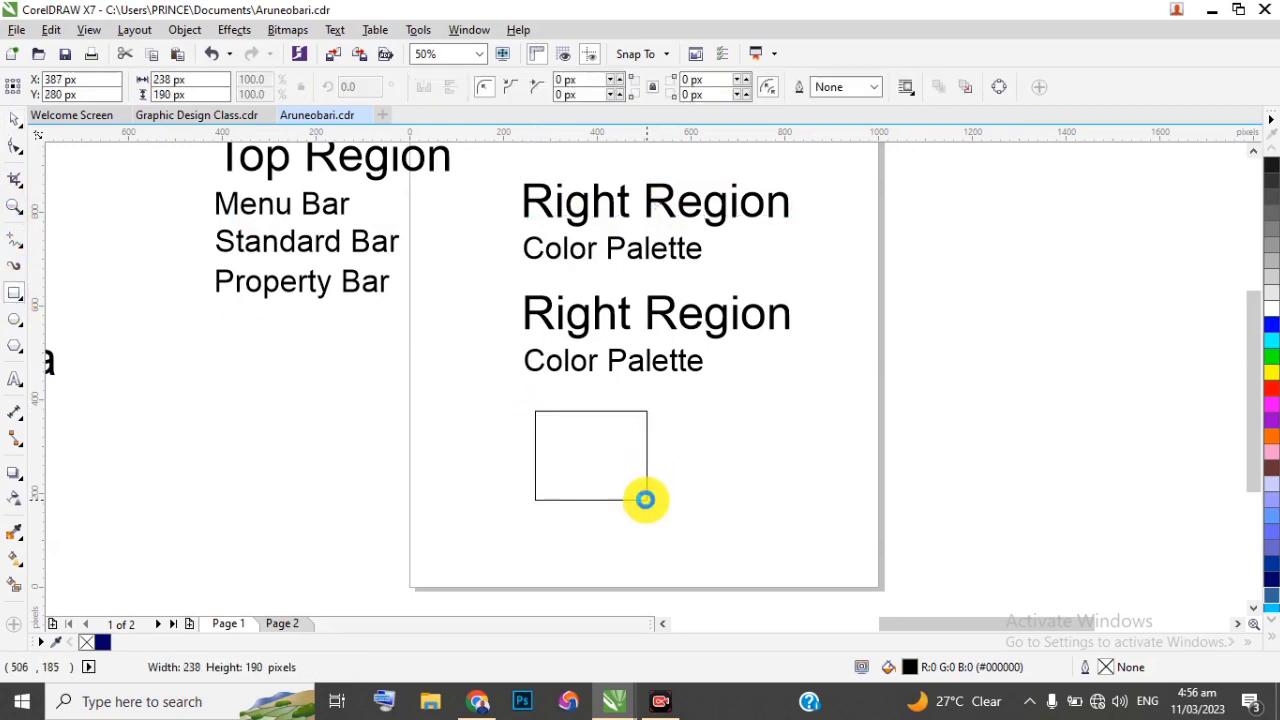
{"action": "left_click", "coordinate": [20, 250]}
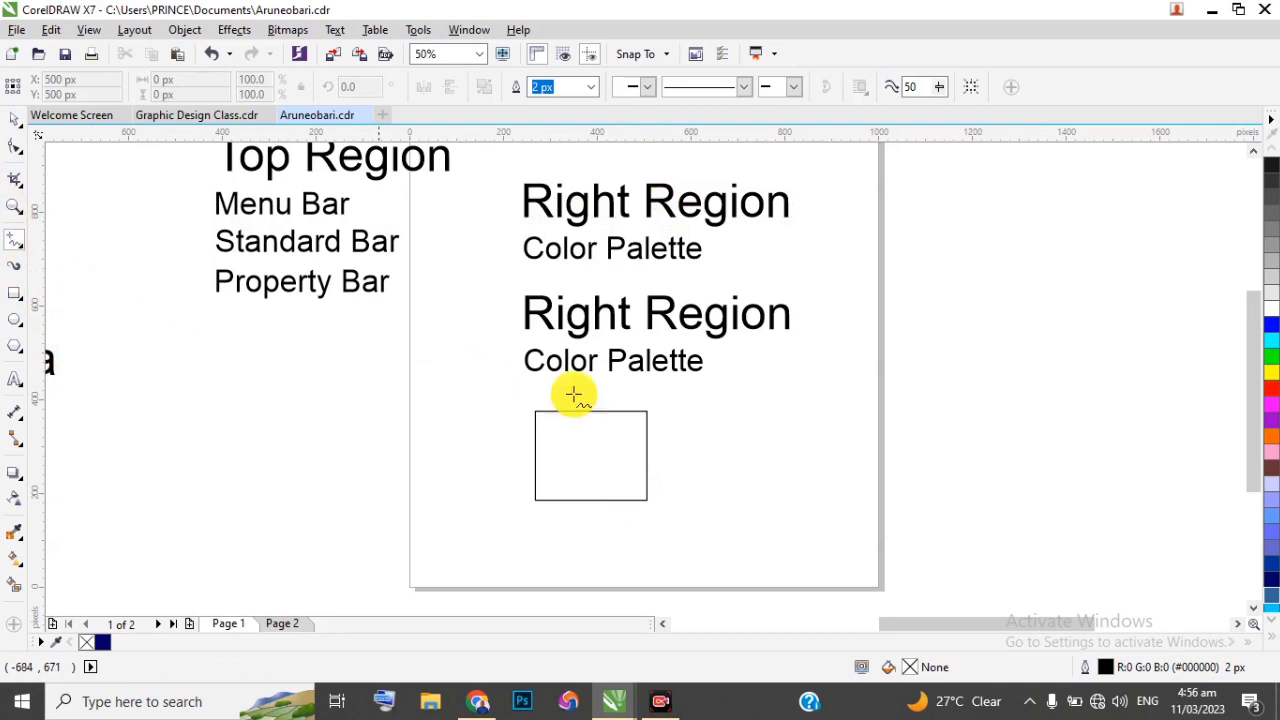
{"action": "left_click", "coordinate": [720, 463]}
{"action": "left_click", "coordinate": [826, 380]}
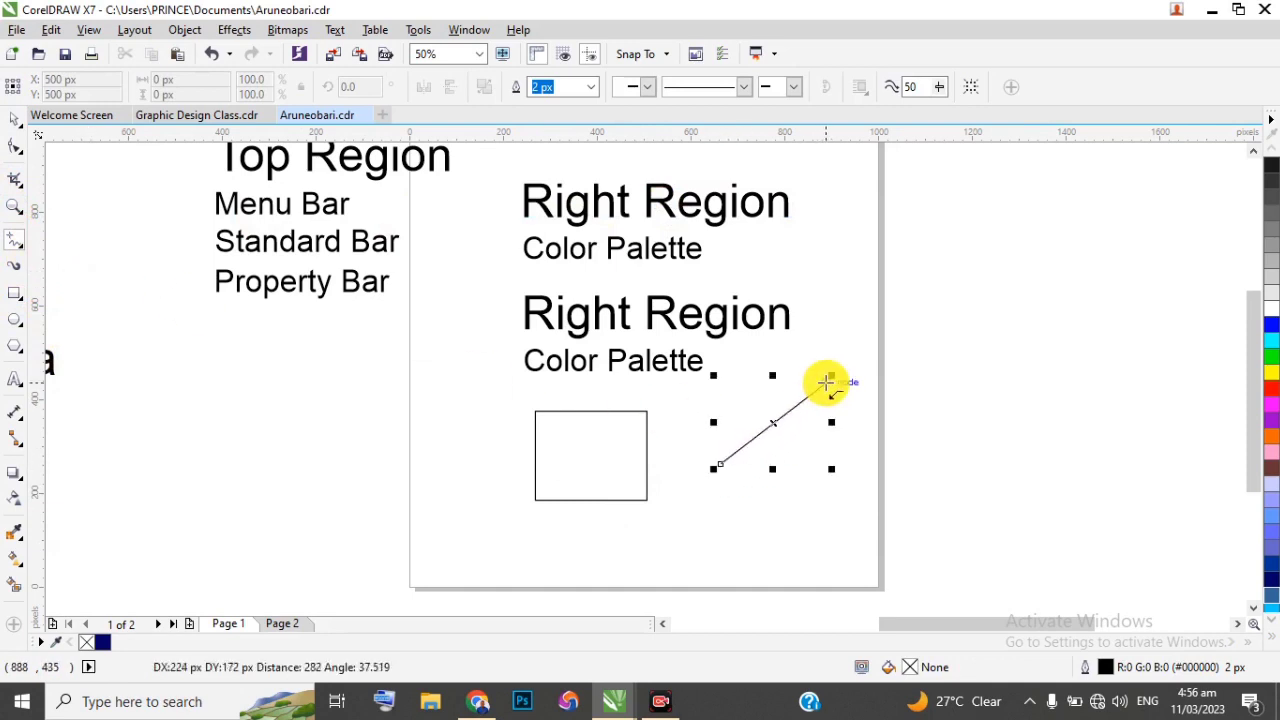
{"action": "left_click", "coordinate": [14, 120]}
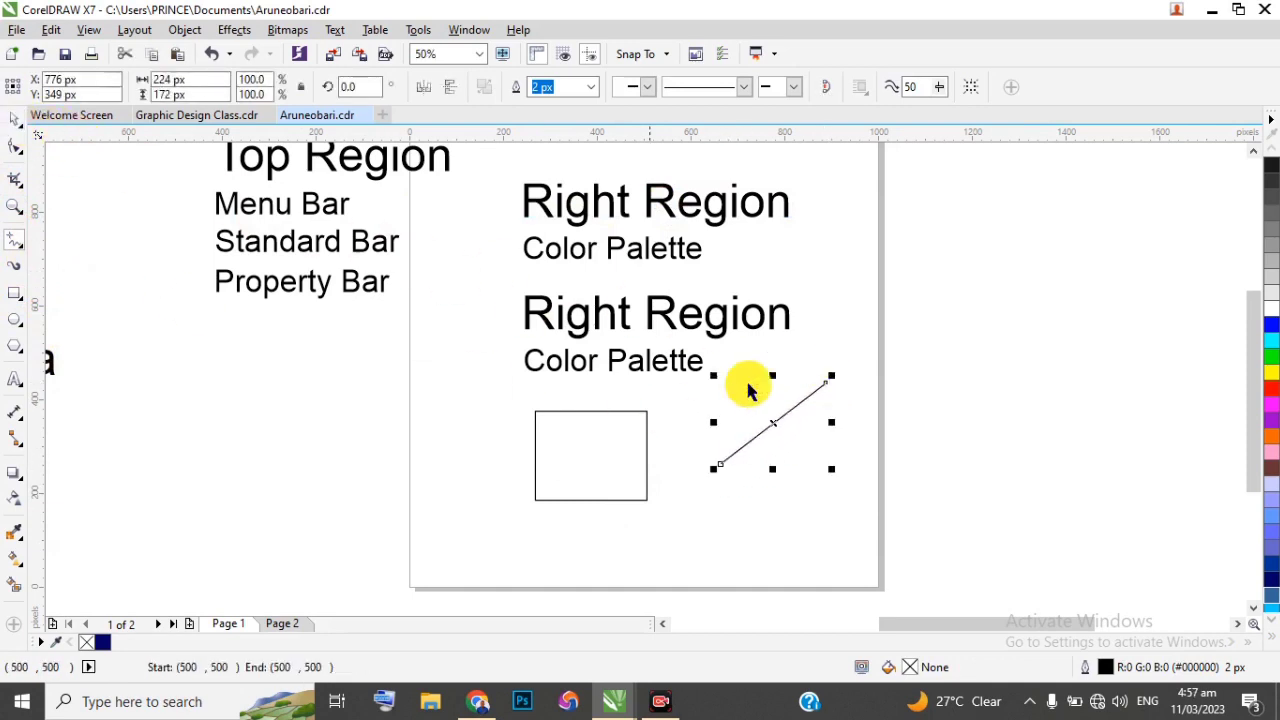
{"action": "left_click", "coordinate": [940, 378]}
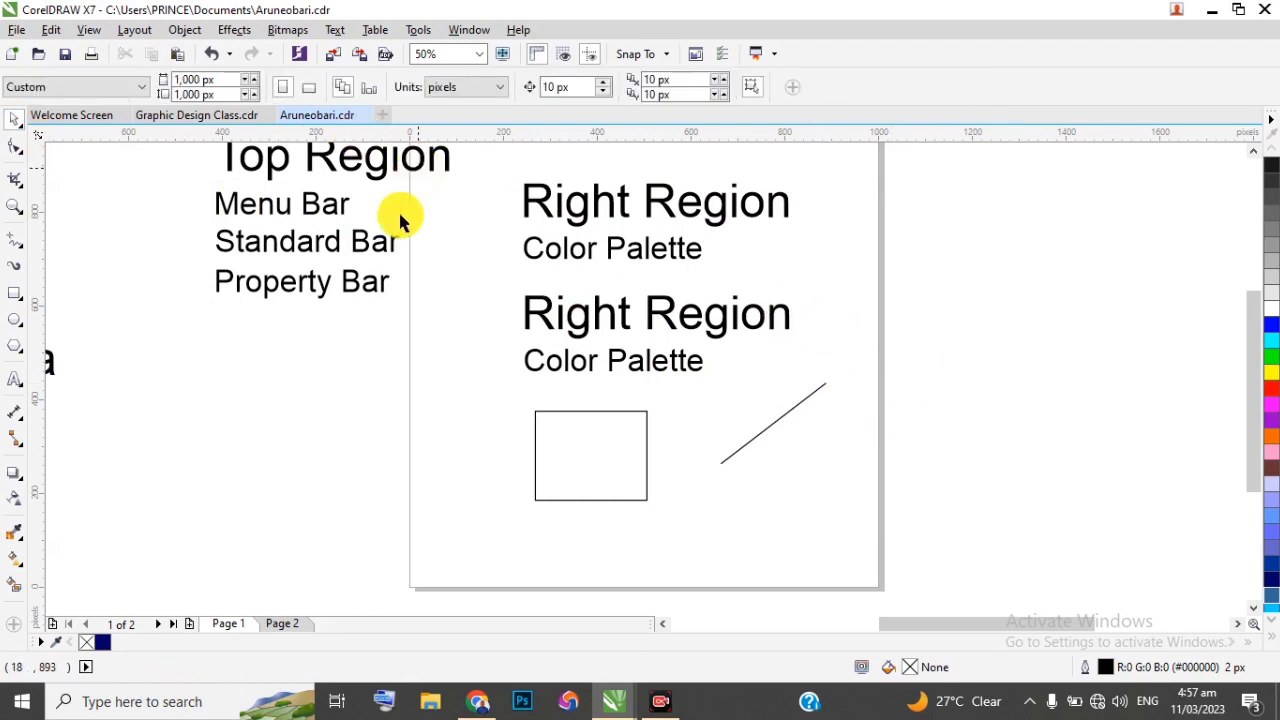
Move the Top Region text block further left, clear of the page, to about X -274 px, and deselect it
{"action": "scroll", "coordinate": [325, 243], "scroll_direction": "down", "scroll_amount": 2}
{"action": "left_click_drag", "start_coordinate": [265, 200], "coordinate": [424, 310]}
{"action": "left_click_drag", "start_coordinate": [341, 249], "coordinate": [318, 250]}
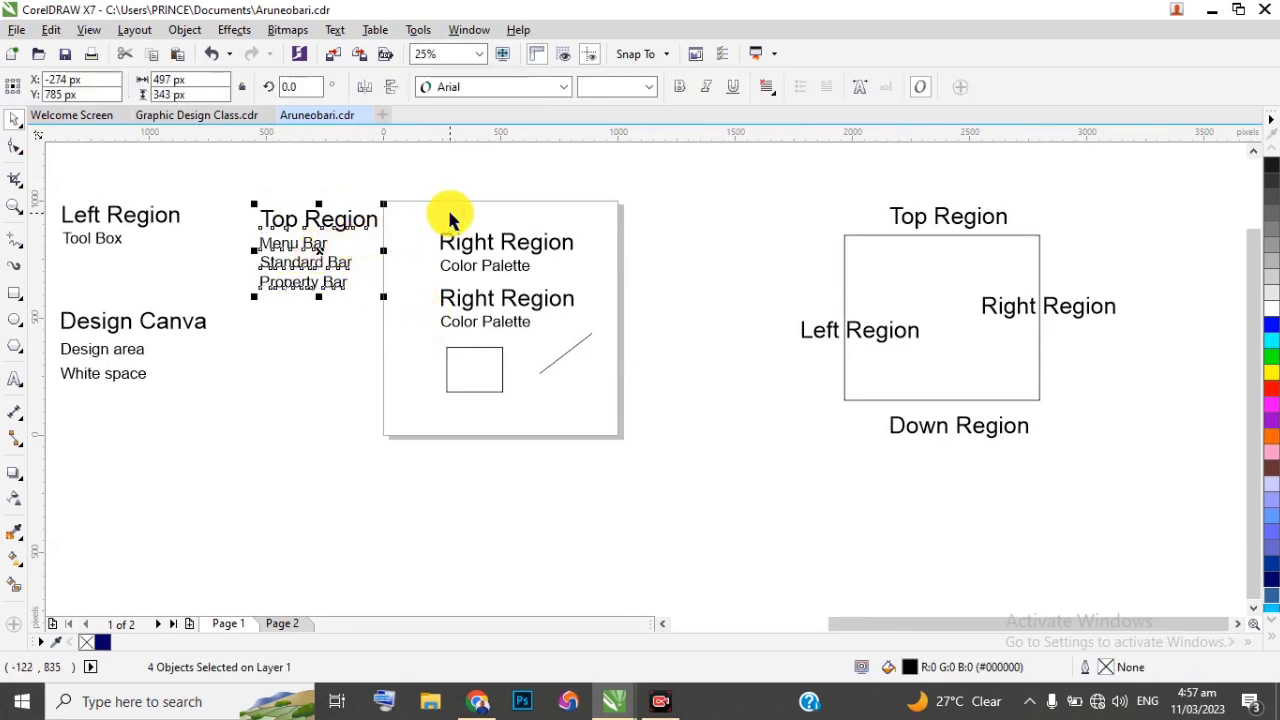
{"action": "scroll", "coordinate": [425, 245], "scroll_direction": "up", "scroll_amount": 1}
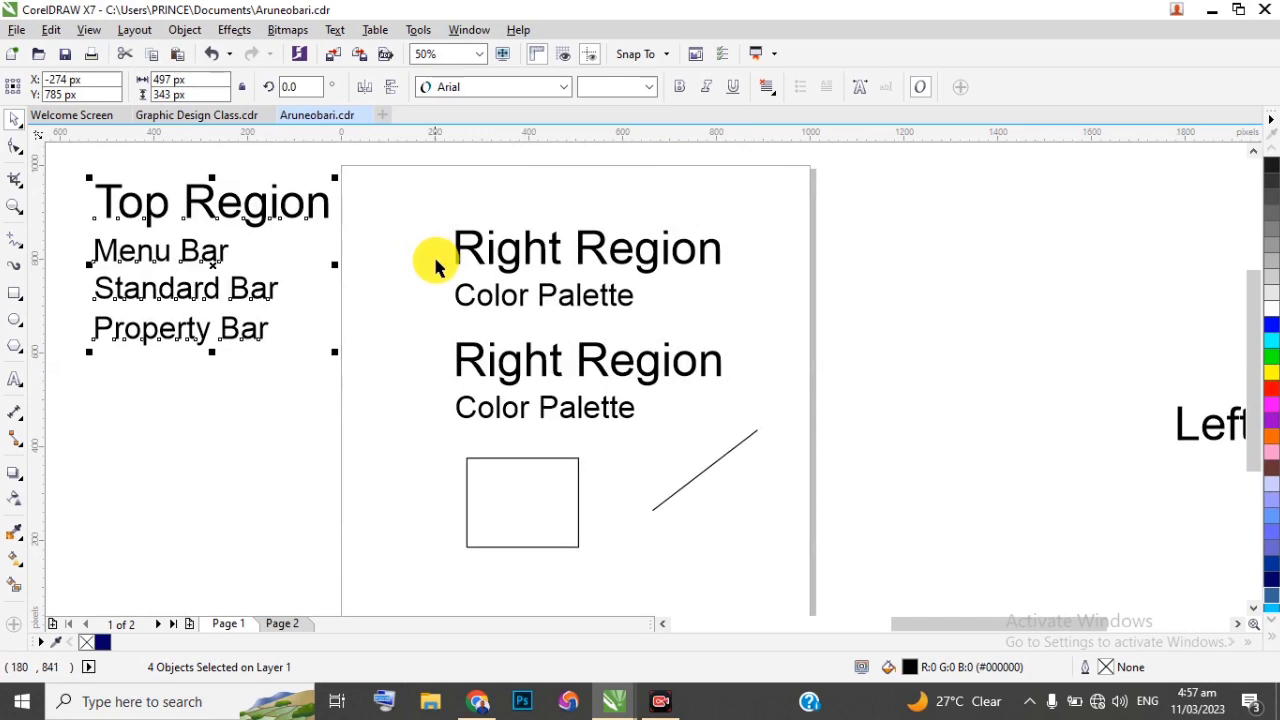
{"action": "left_click", "coordinate": [956, 276]}
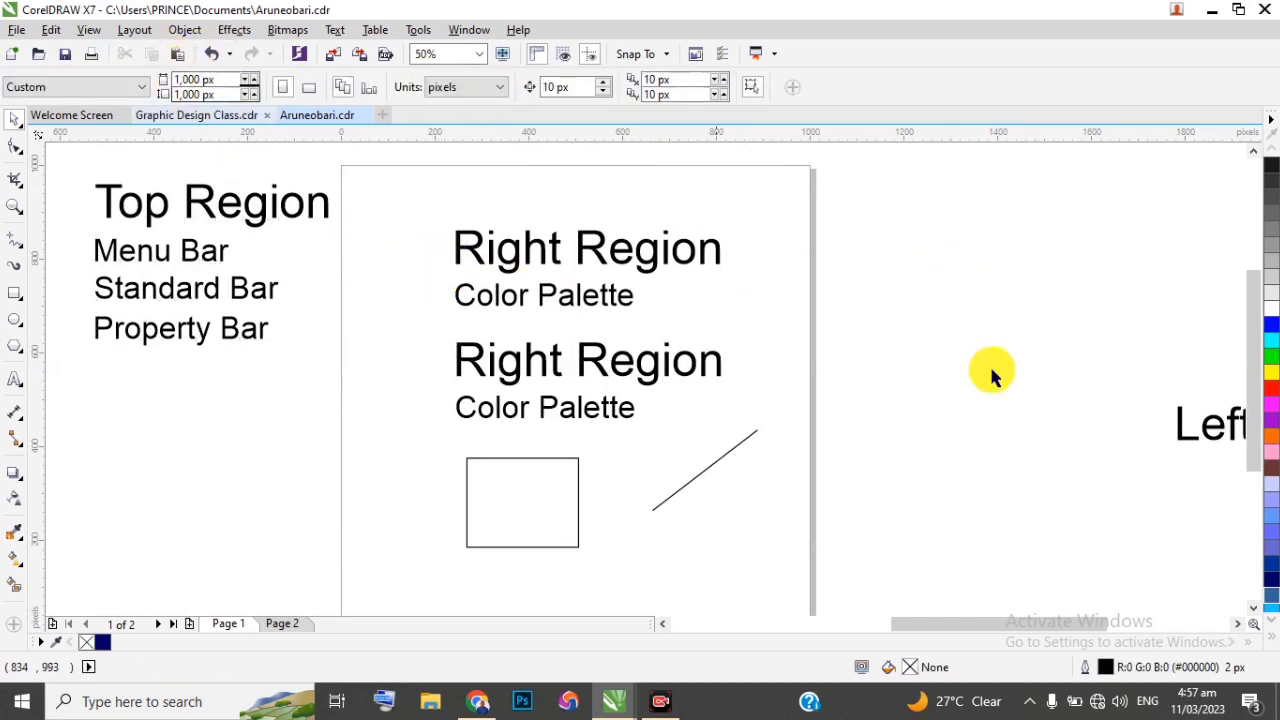
Compare the property bar options for the upper Right Region heading and the rectangle by selecting each, ending with the heading
{"action": "left_click_drag", "start_coordinate": [1259, 378], "coordinate": [1259, 381]}
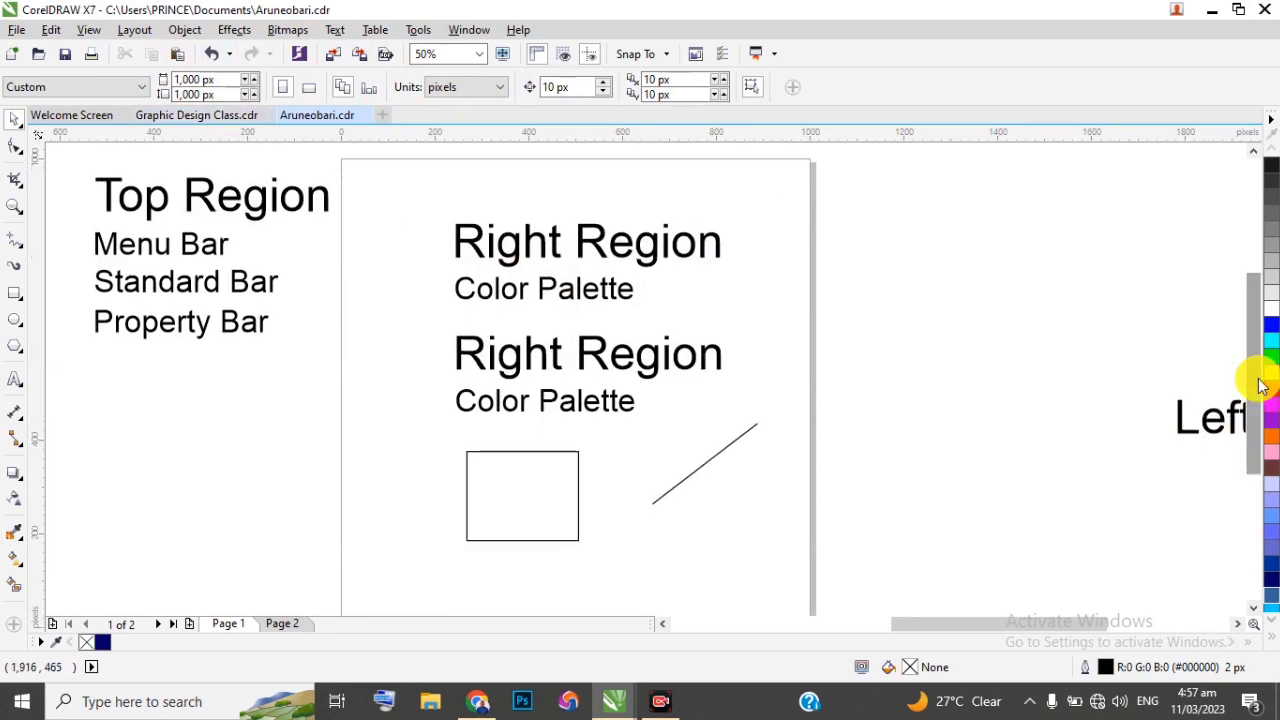
{"action": "left_click", "coordinate": [479, 253]}
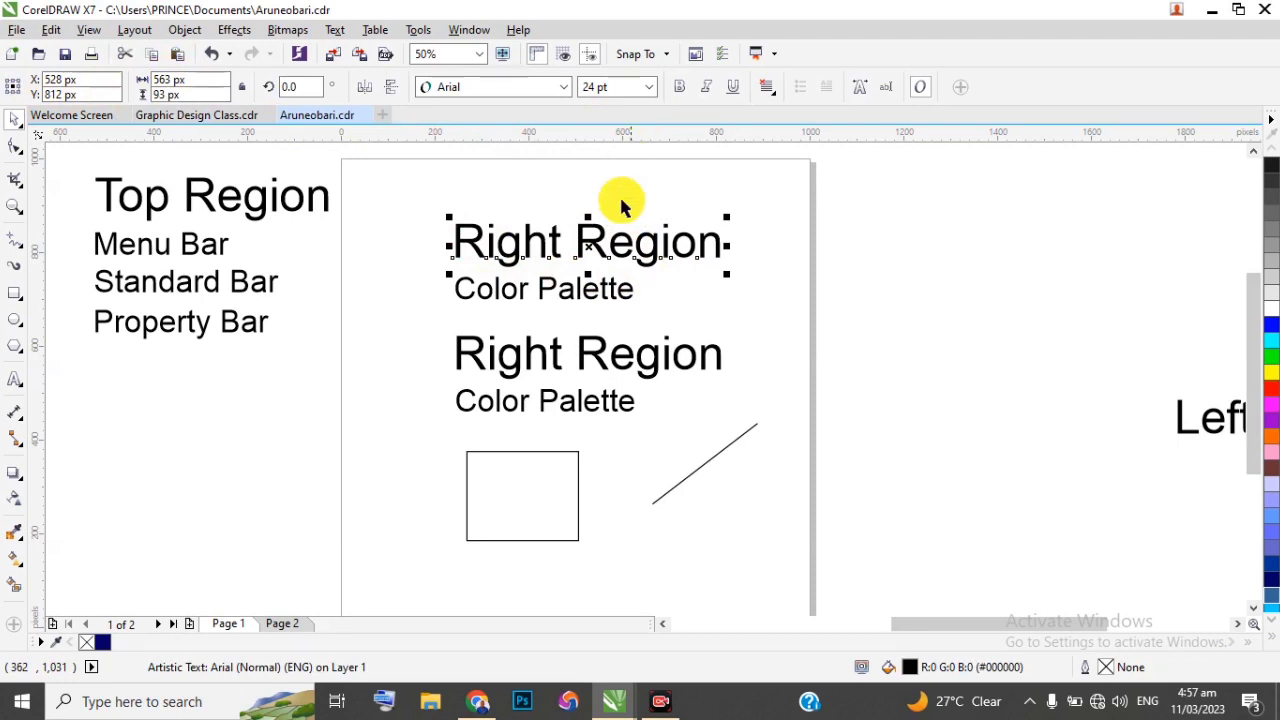
{"action": "left_click", "coordinate": [520, 451]}
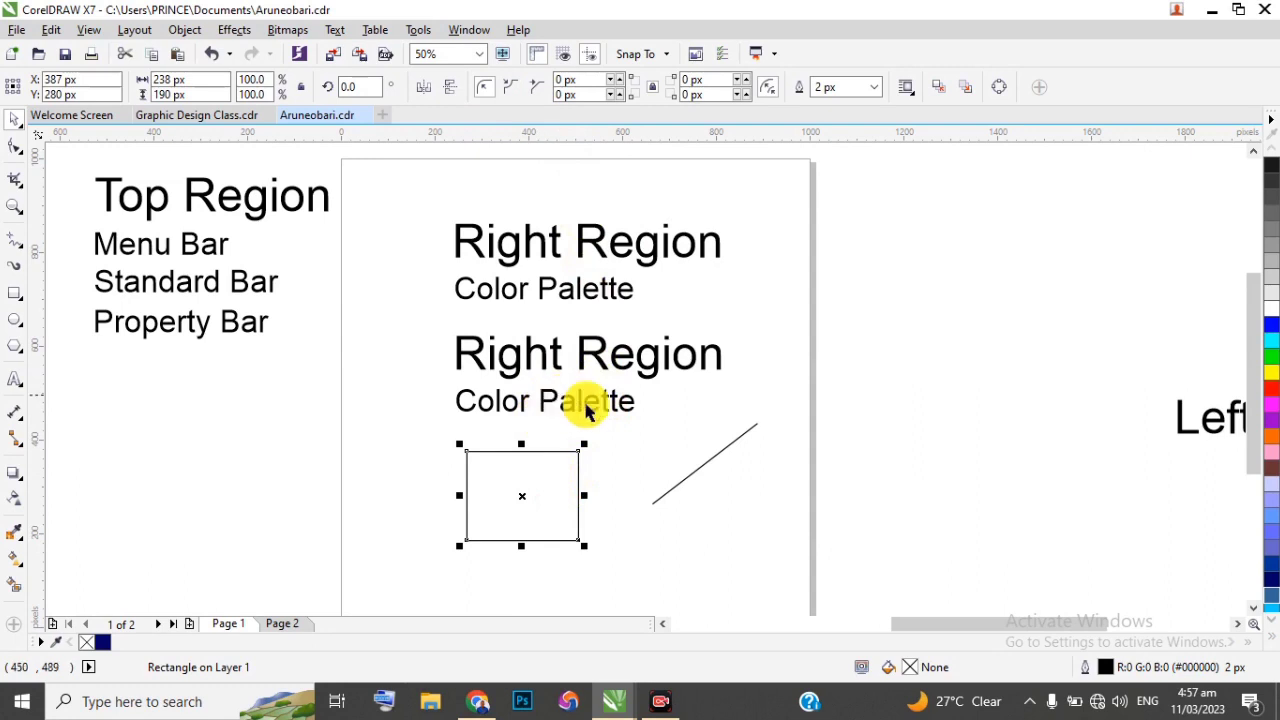
{"action": "left_click", "coordinate": [517, 248]}
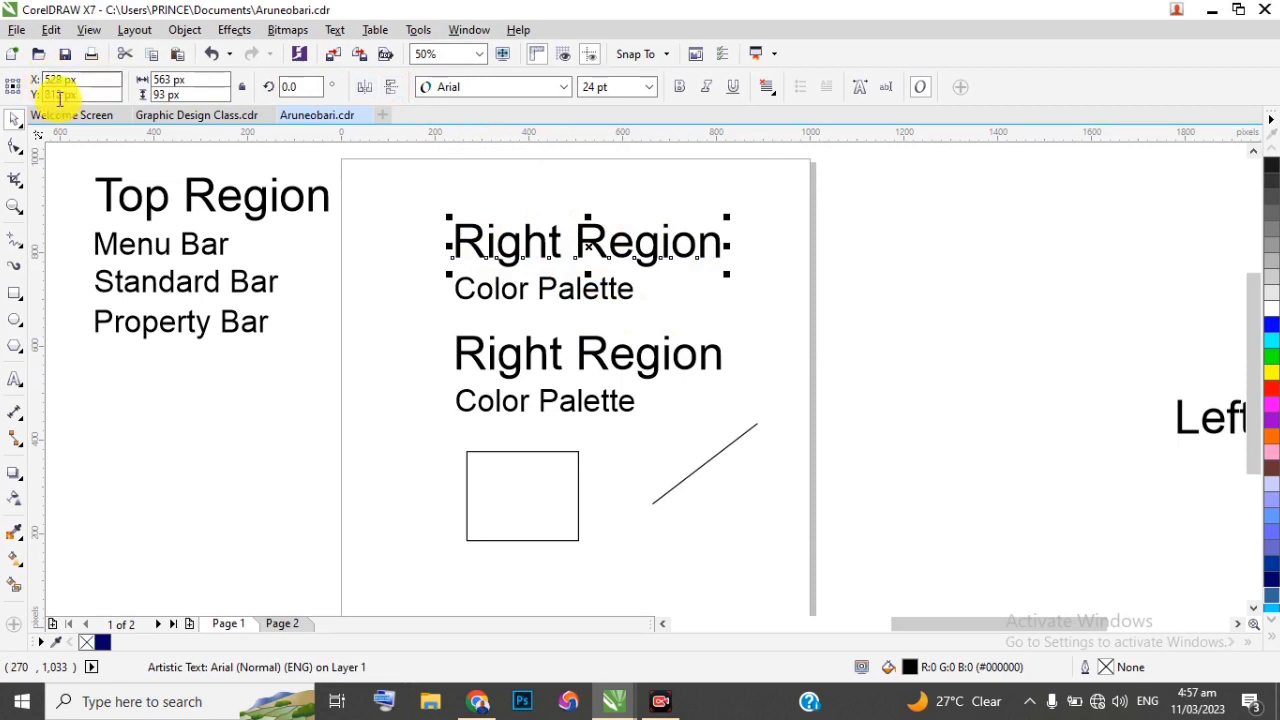
Mirror the upper Right Region heading horizontally and back, and mirror it vertically and back
{"action": "left_click", "coordinate": [365, 88]}
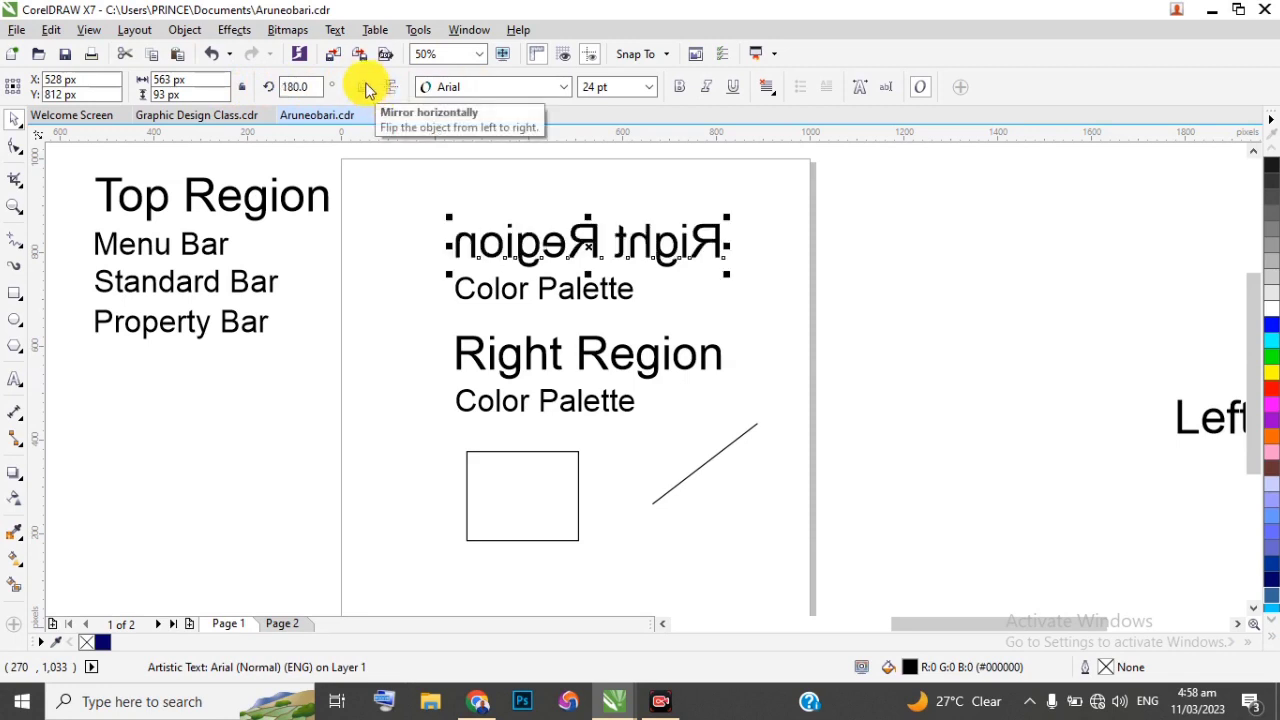
{"action": "left_click", "coordinate": [367, 88]}
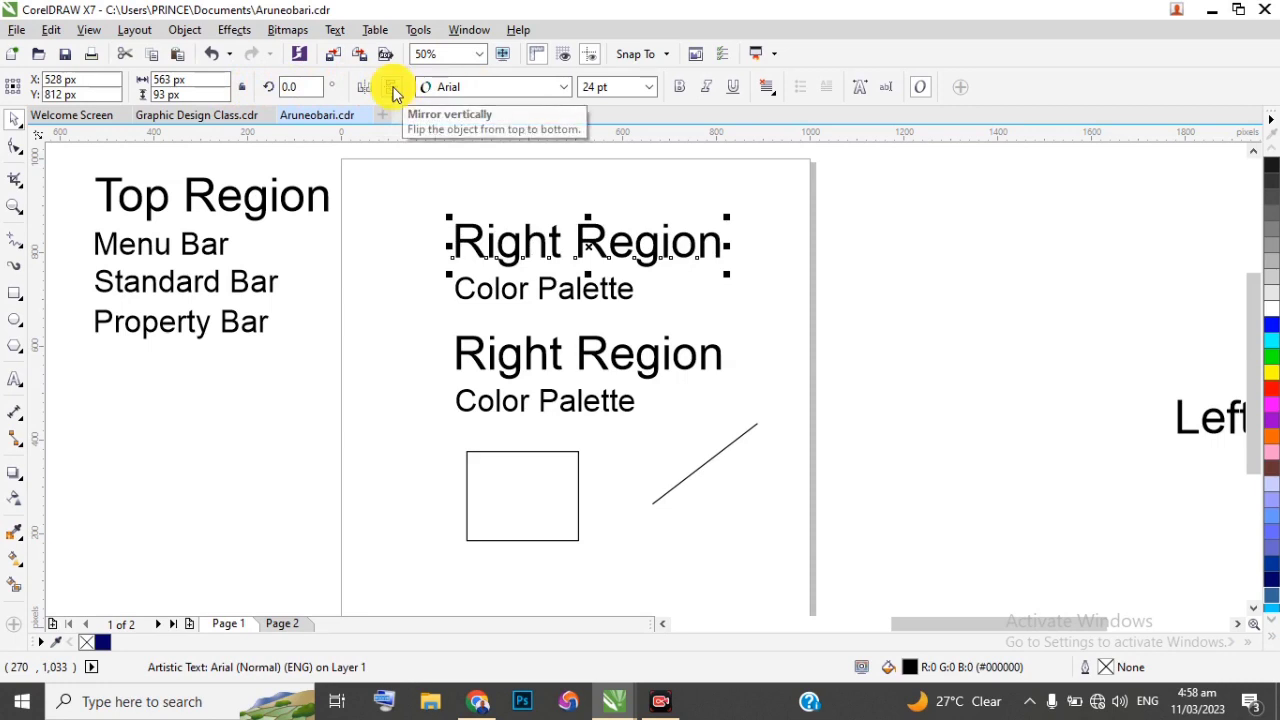
{"action": "left_click", "coordinate": [393, 90]}
{"action": "left_click", "coordinate": [393, 90]}
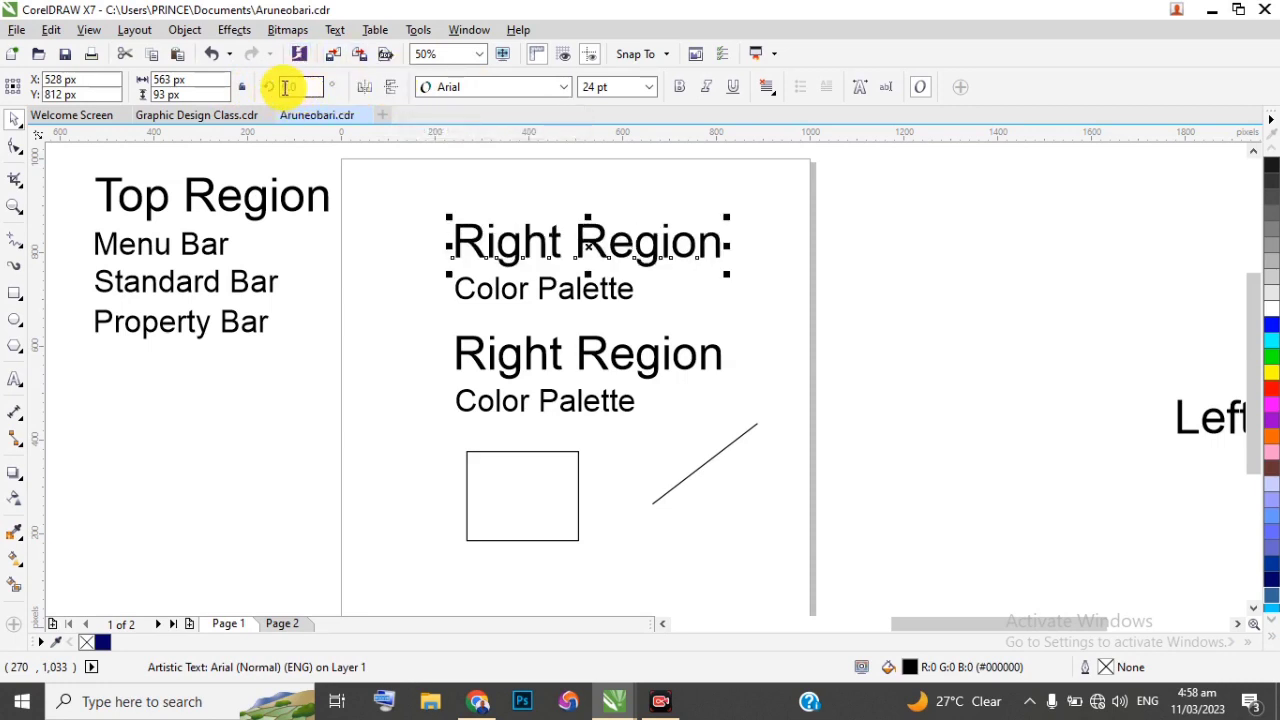
Rotate the upper Right Region heading to 90 degrees and undo the rotation
{"action": "left_click", "coordinate": [283, 87]}
{"action": "type", "text": "9"}
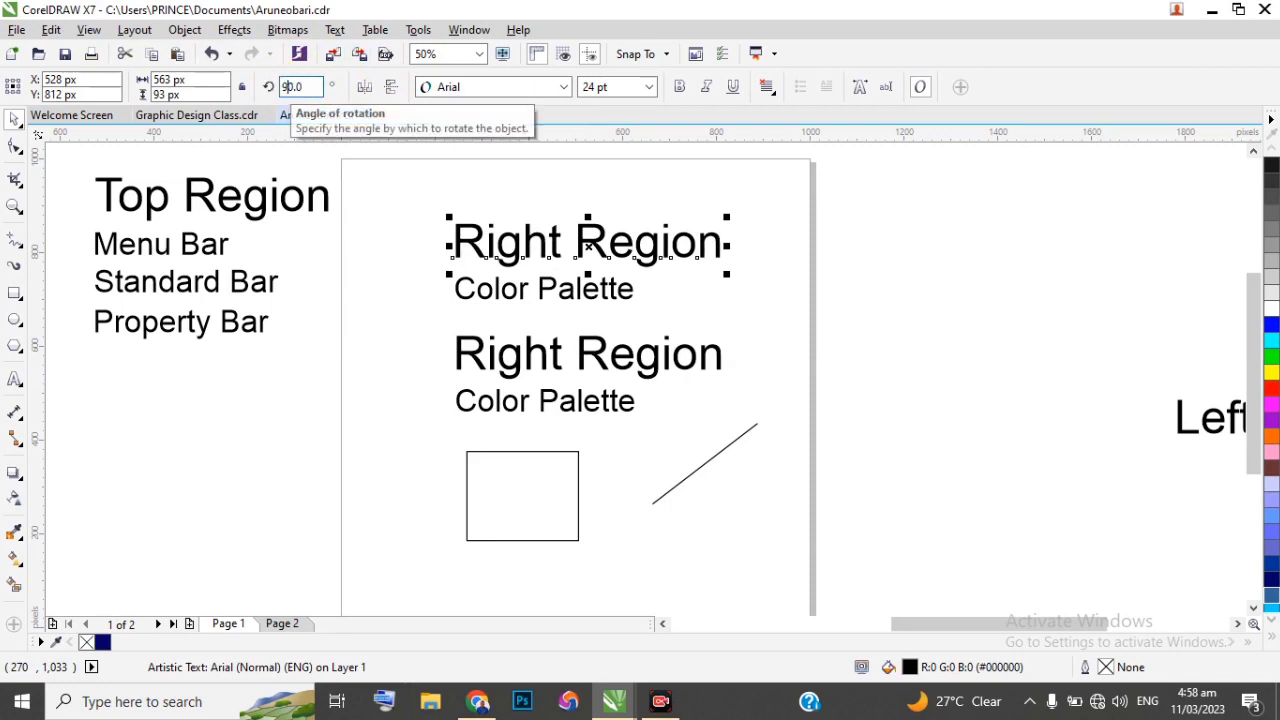
{"action": "key", "text": "Return"}
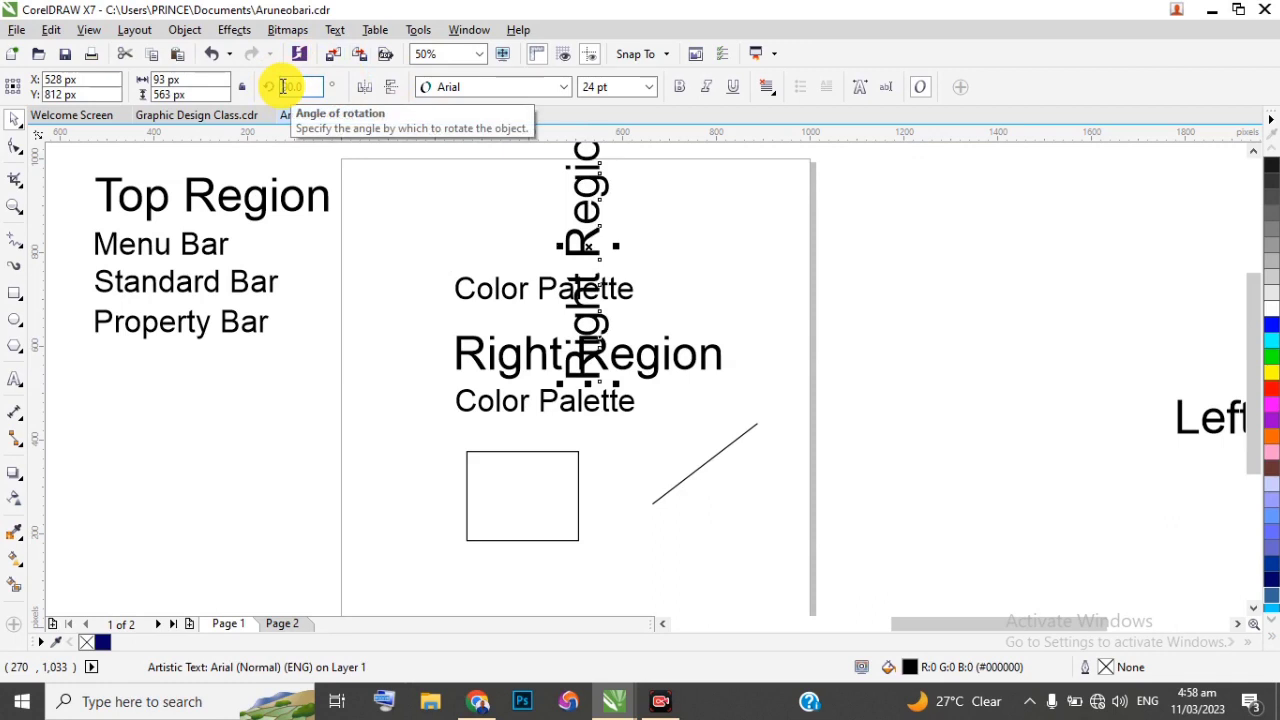
{"action": "key", "text": "ctrl+z"}
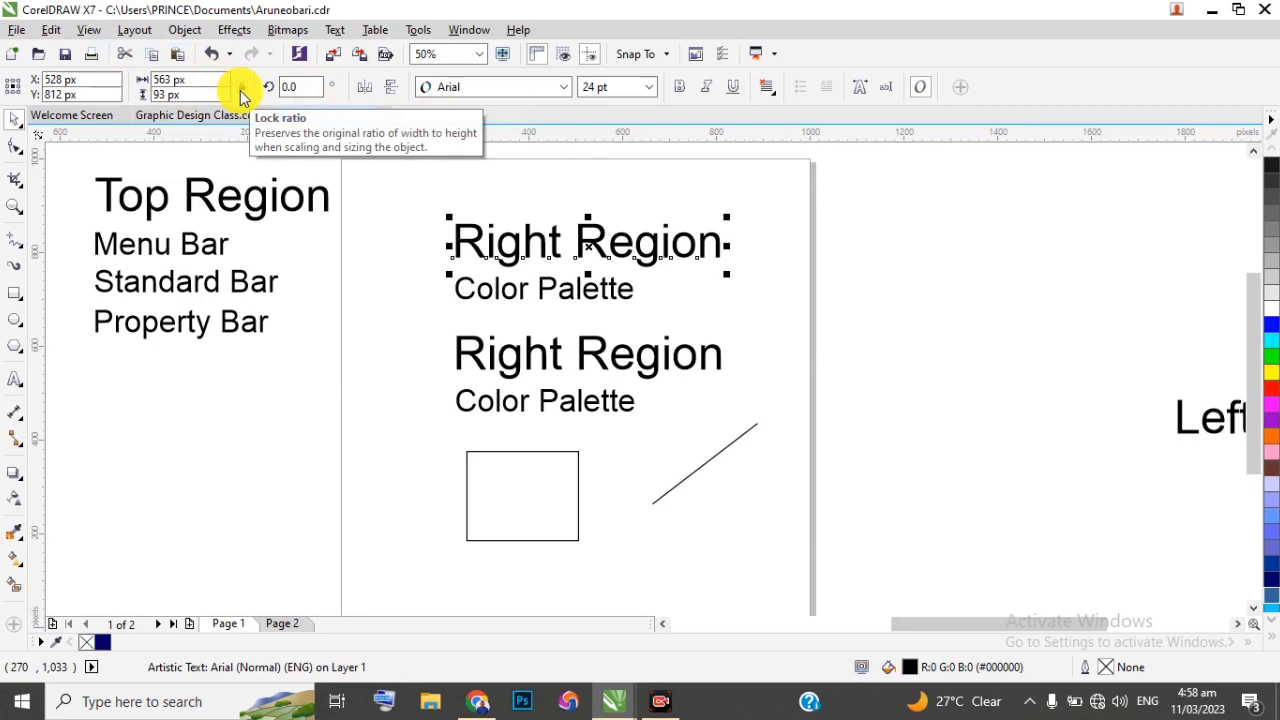
Move the upper Right Region heading slightly and scale it from its corner, undoing each change
{"action": "left_click_drag", "start_coordinate": [578, 250], "coordinate": [538, 246]}
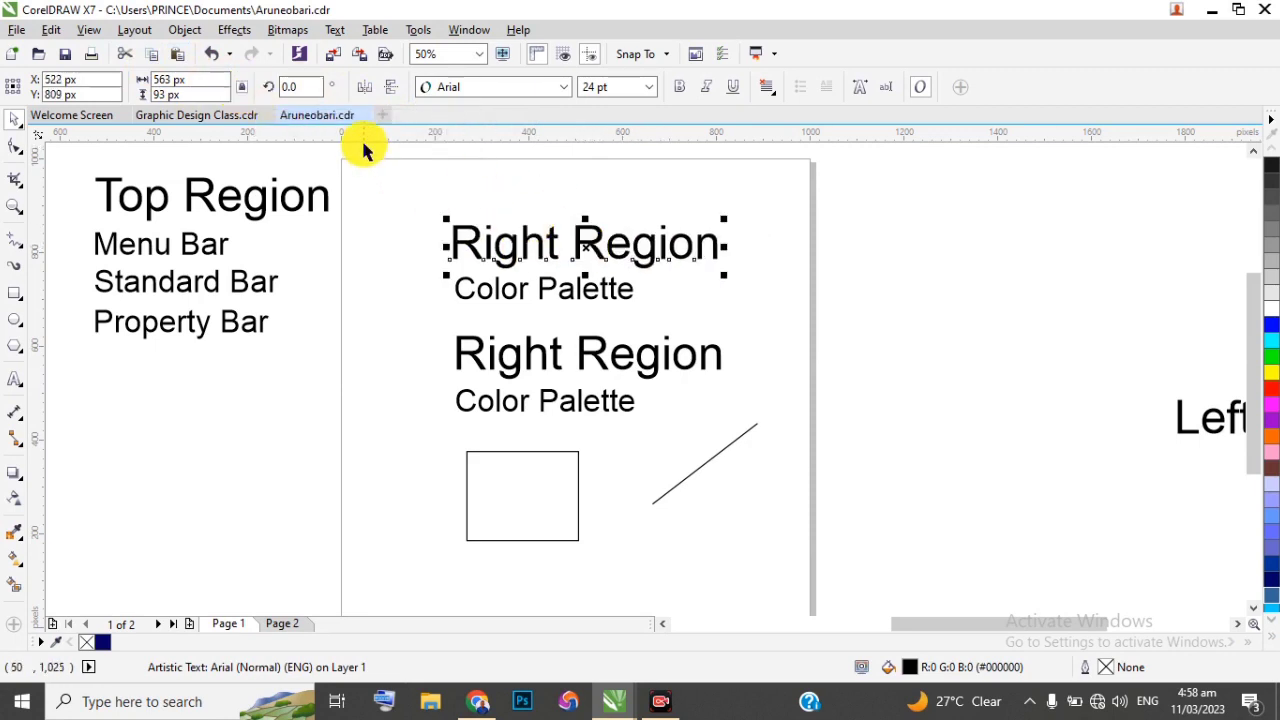
{"action": "key", "text": "ctrl+z"}
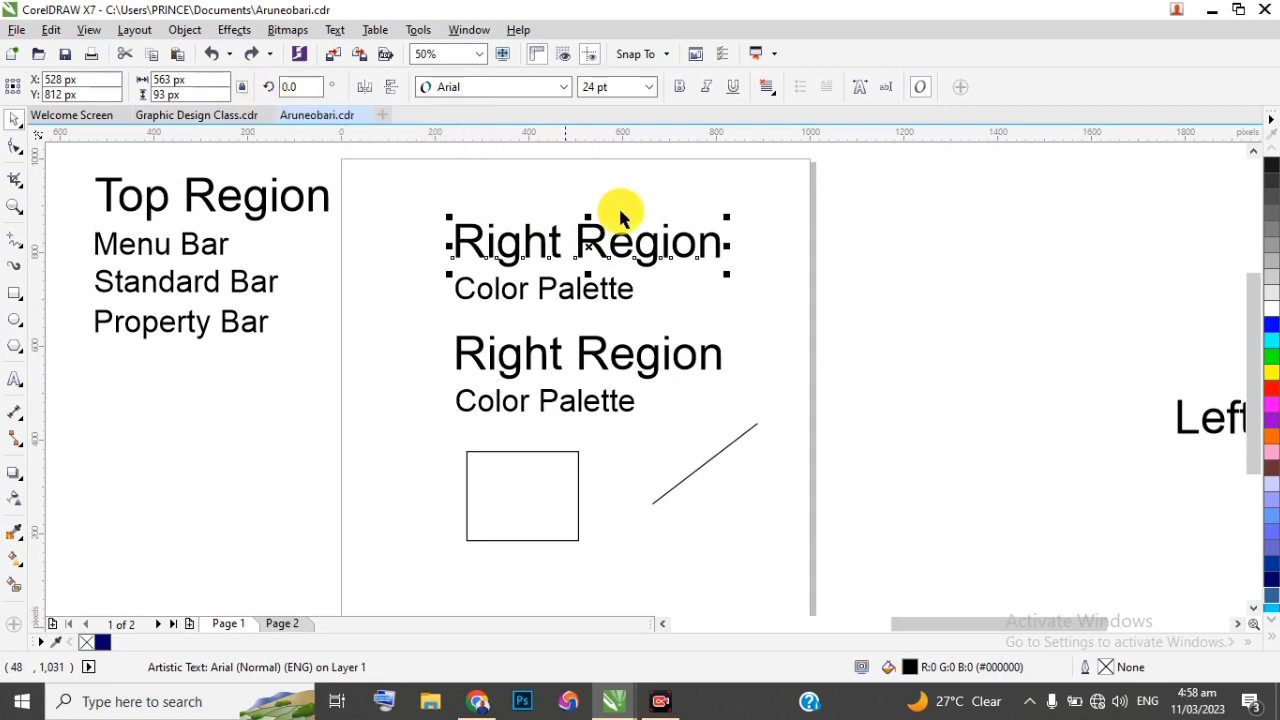
{"action": "mouse_move", "coordinate": [726, 218]}
{"action": "left_mouse_down"}
{"action": "mouse_move", "coordinate": [783, 191]}
{"action": "mouse_move", "coordinate": [738, 216]}
{"action": "left_mouse_up"}
{"action": "key", "text": "ctrl+z"}
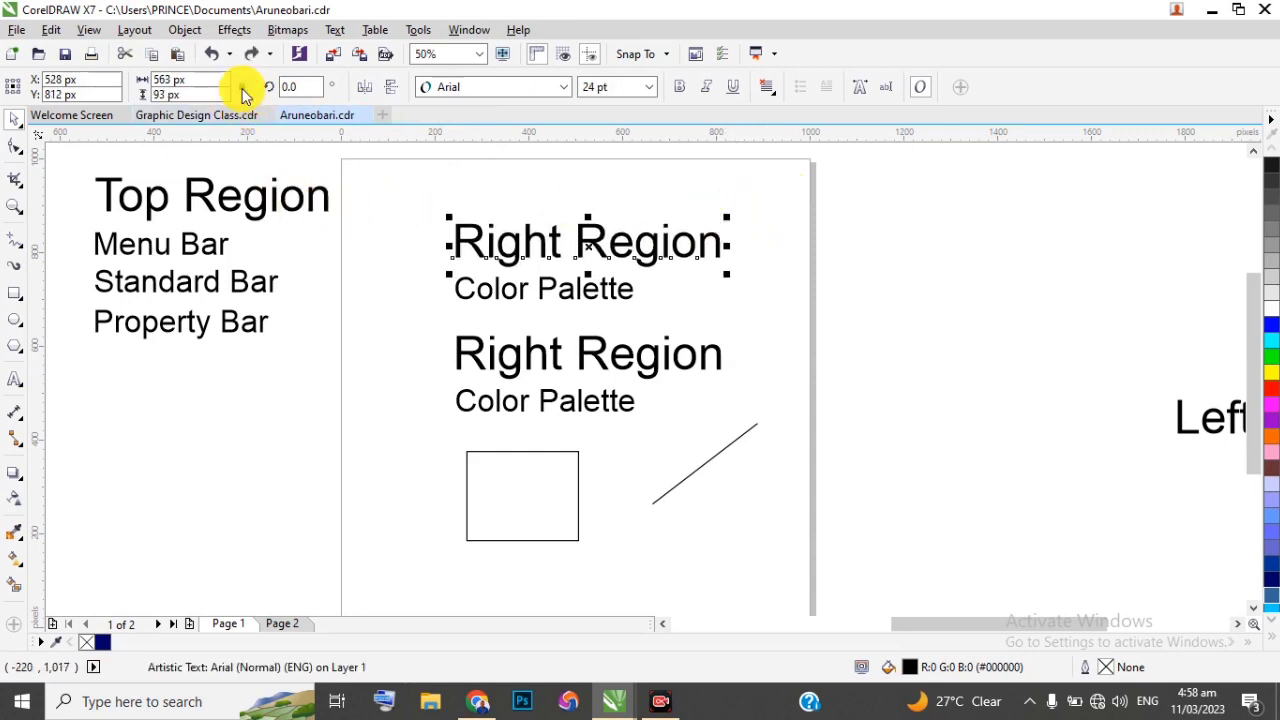
Change the font of the upper Right Region heading to Tw Cen MT
{"action": "left_click", "coordinate": [564, 88]}
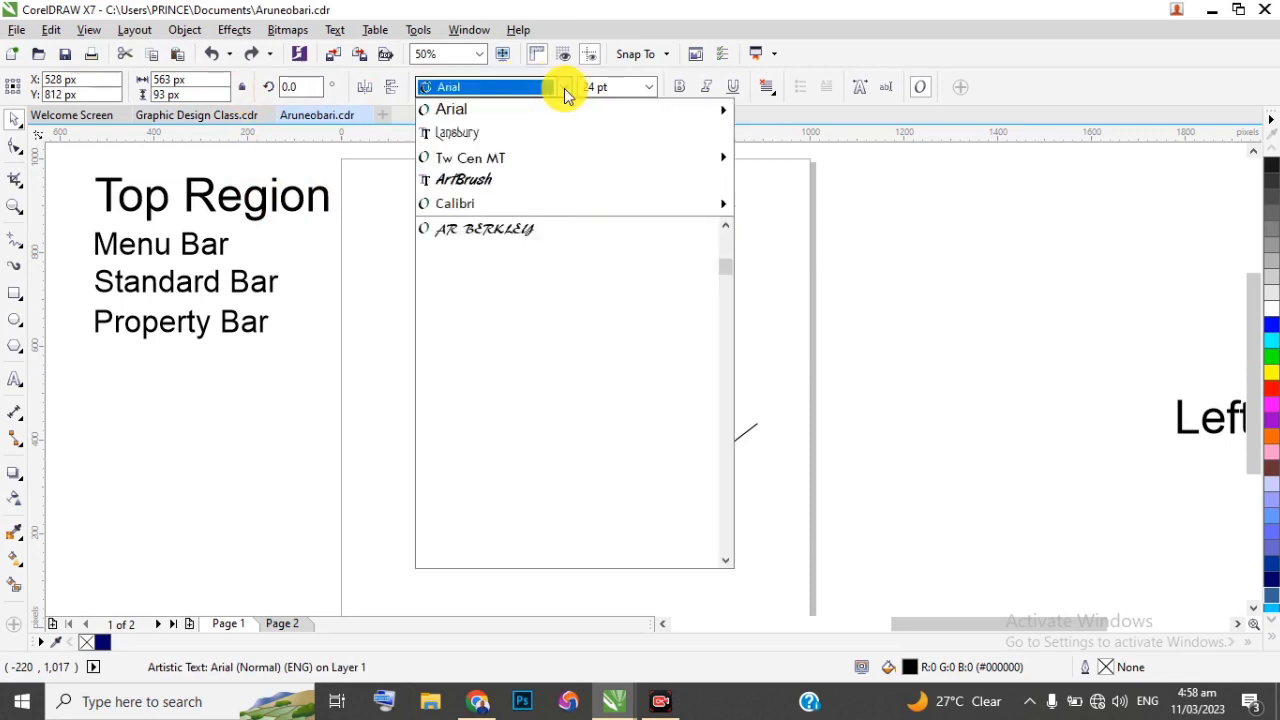
{"action": "mouse_move", "coordinate": [512, 165]}
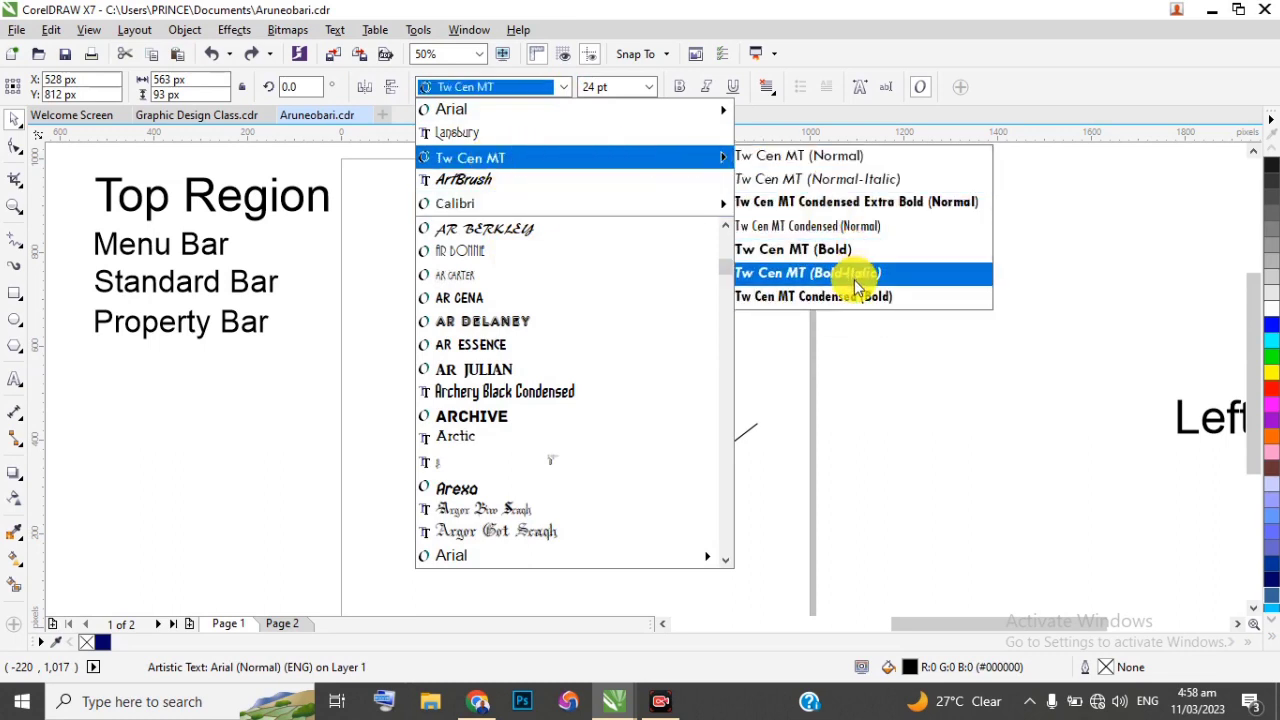
{"action": "left_click", "coordinate": [521, 158]}
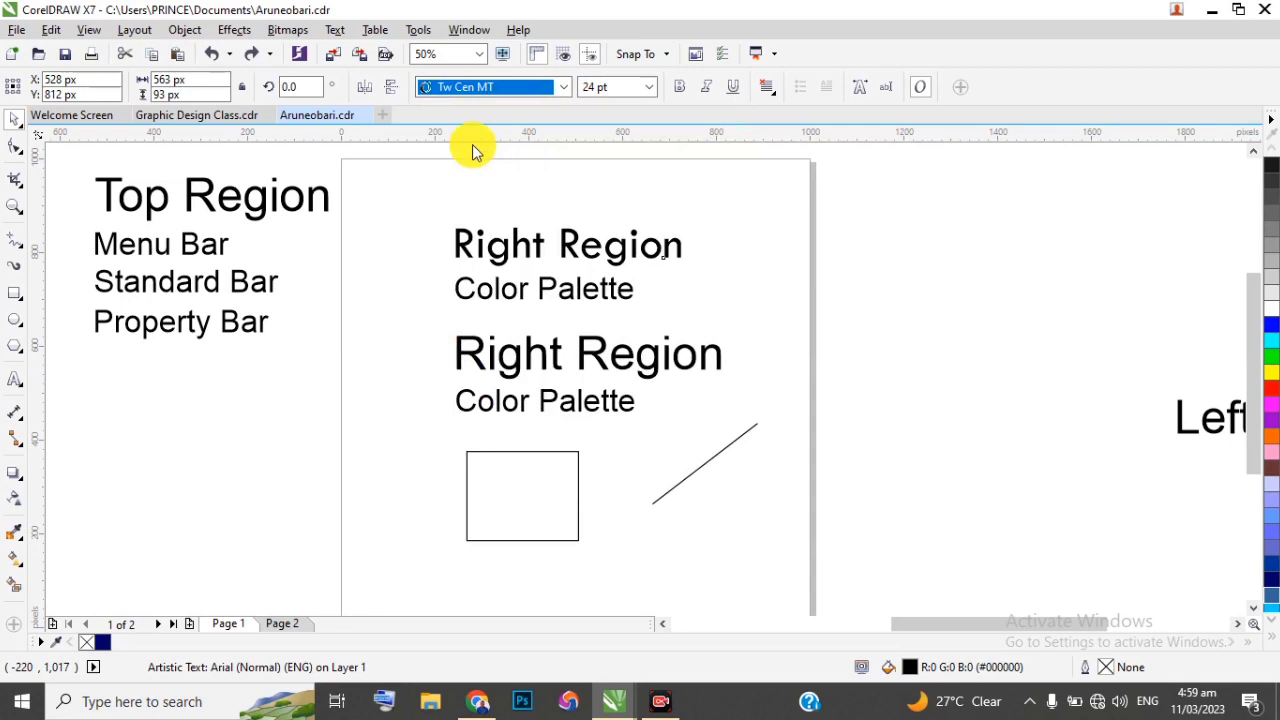
{"action": "left_click", "coordinate": [815, 245]}
{"action": "scroll", "coordinate": [543, 246], "scroll_direction": "up", "scroll_amount": 1}
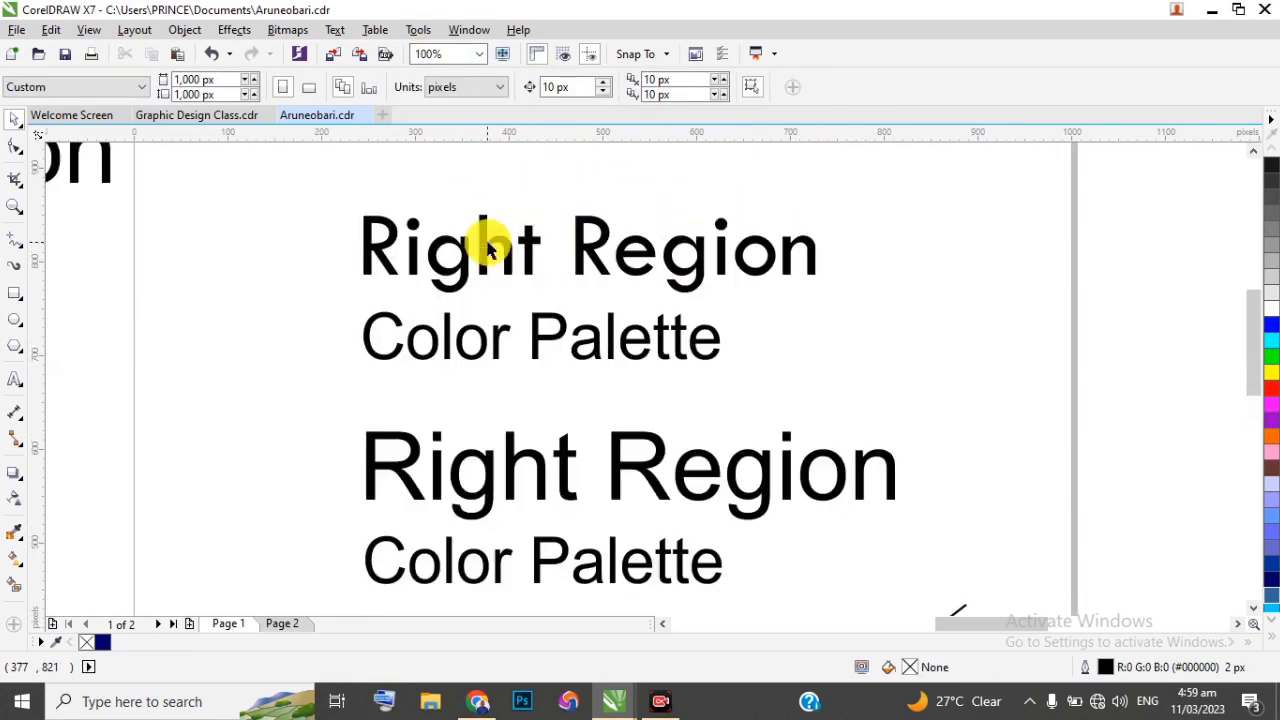
Make the upper Color Palette text bold, italic and underlined
{"action": "left_click", "coordinate": [489, 248]}
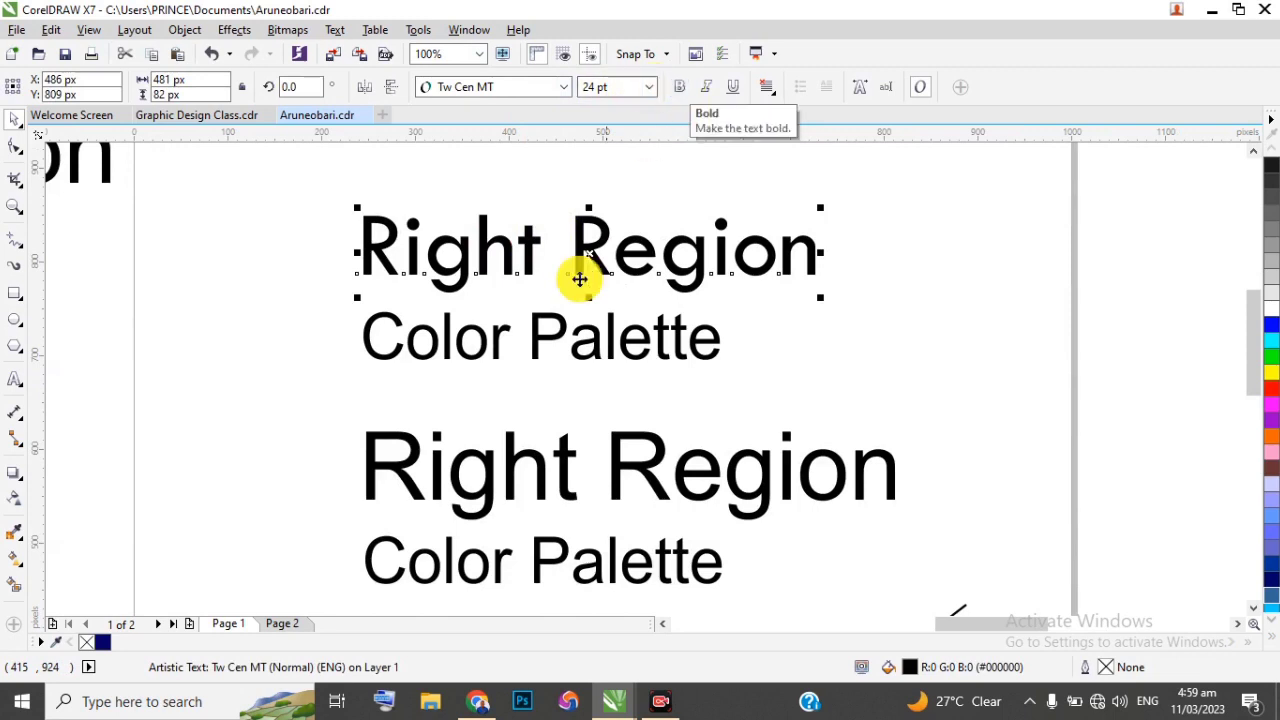
{"action": "left_click", "coordinate": [541, 315]}
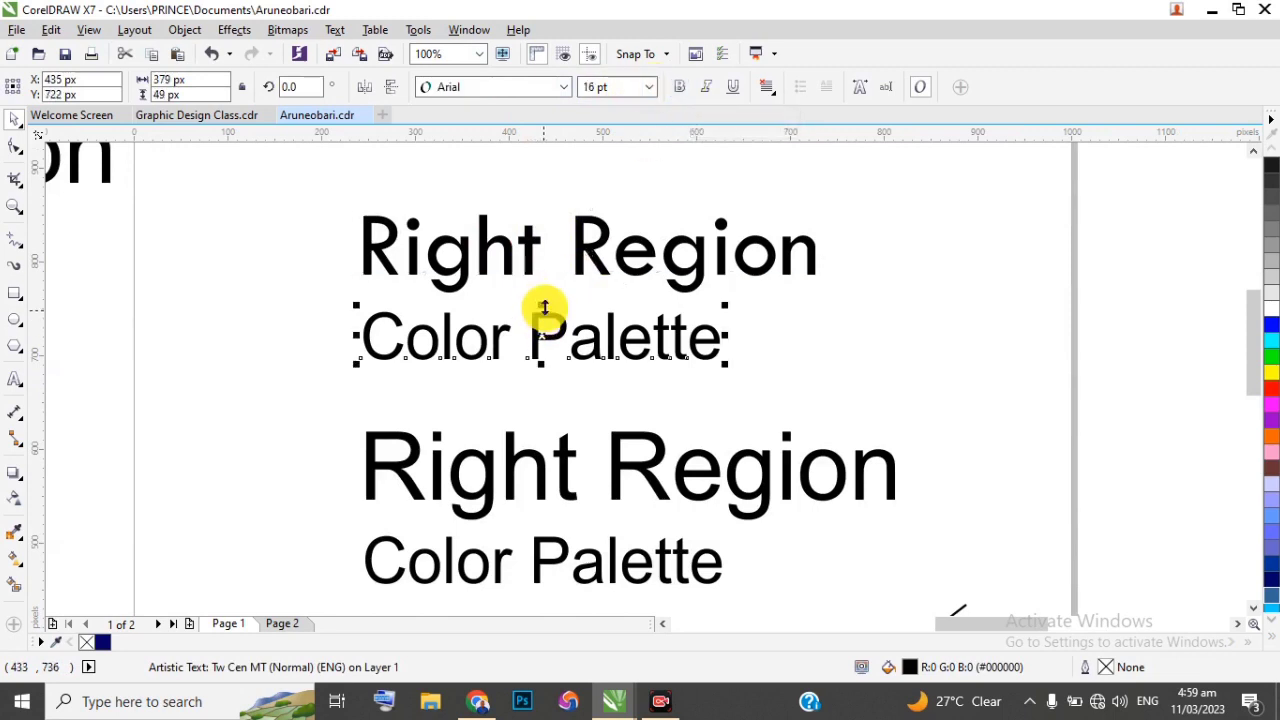
{"action": "left_click", "coordinate": [677, 88]}
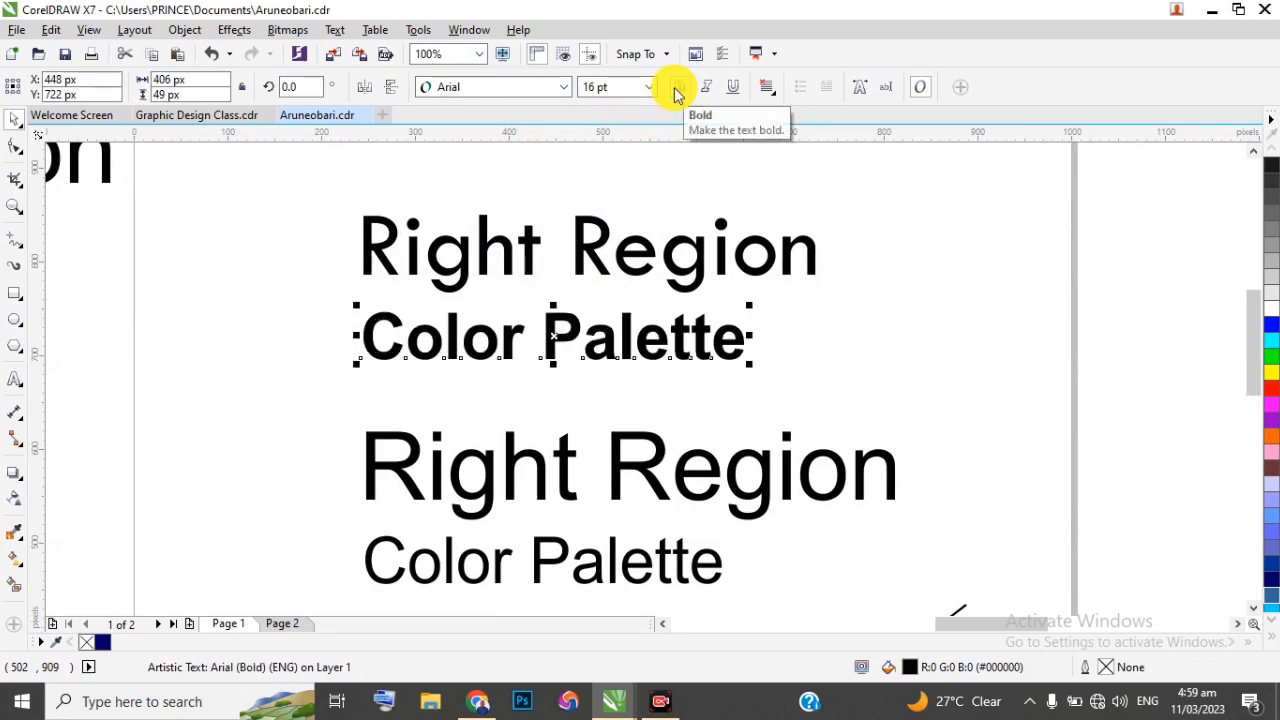
{"action": "left_click", "coordinate": [706, 88]}
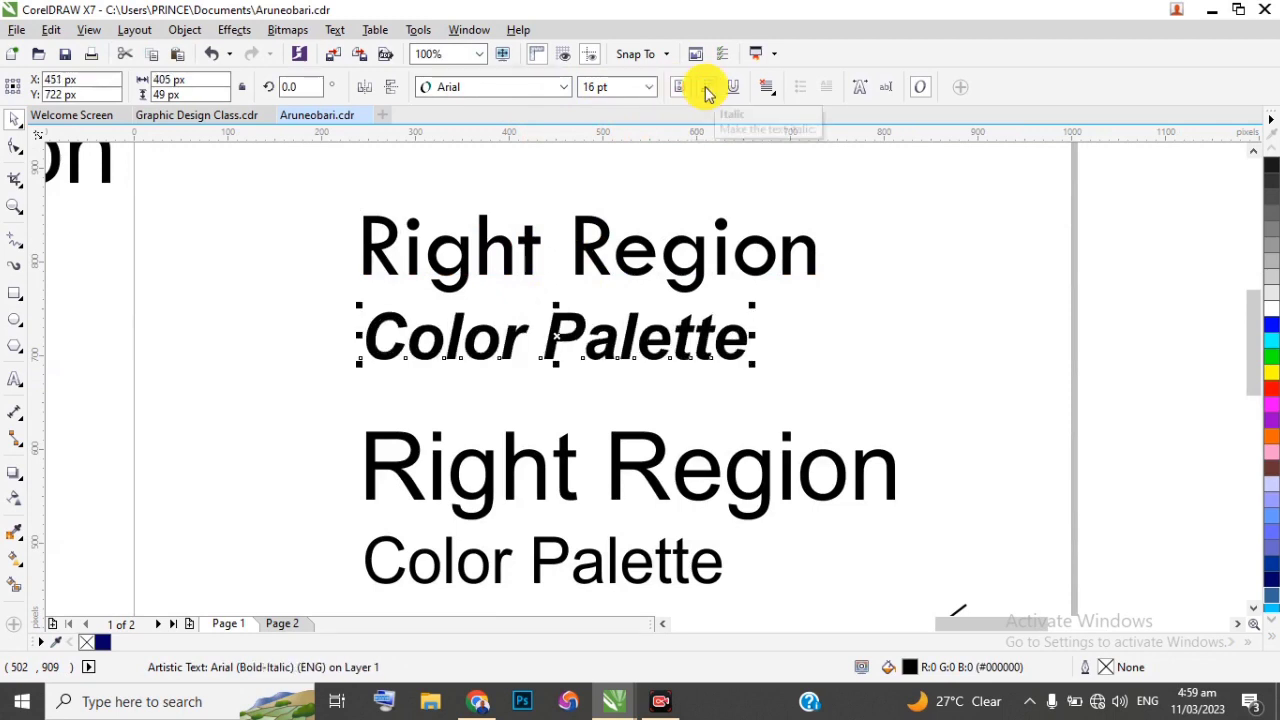
{"action": "left_click", "coordinate": [734, 89]}
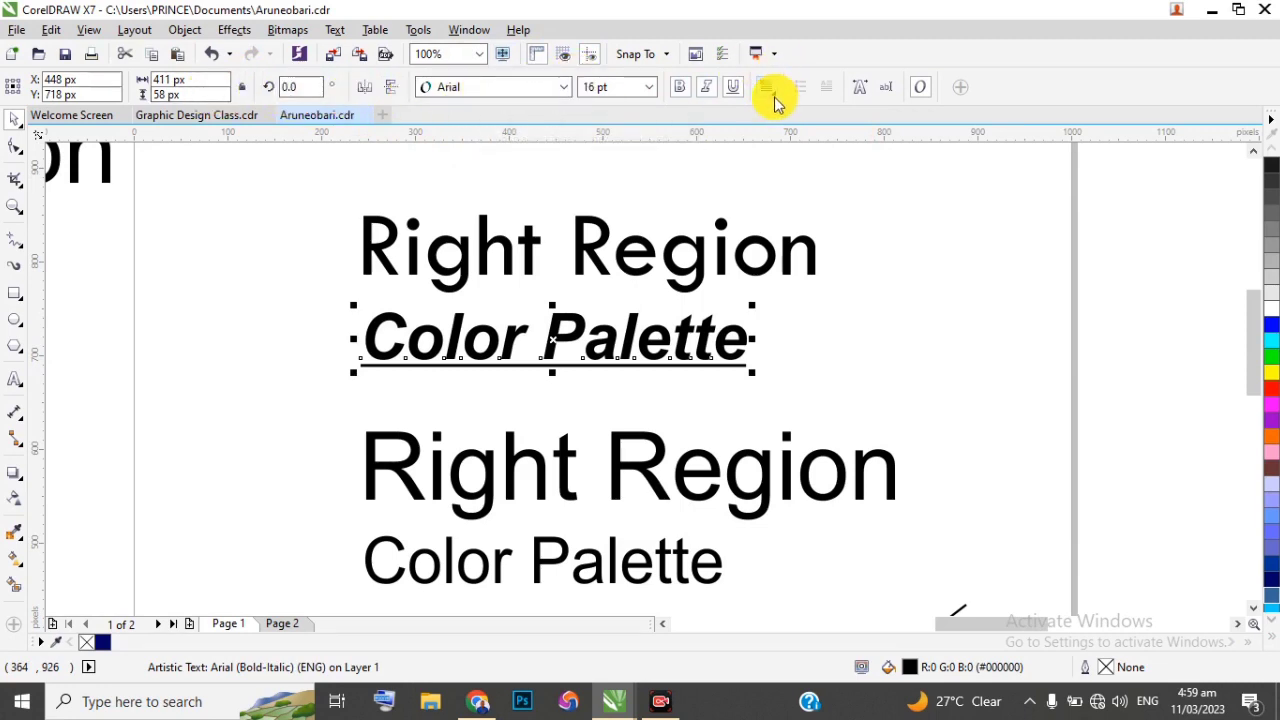
Examine the horizontal alignment options available for the upper Color Palette text
{"action": "left_click", "coordinate": [766, 90]}
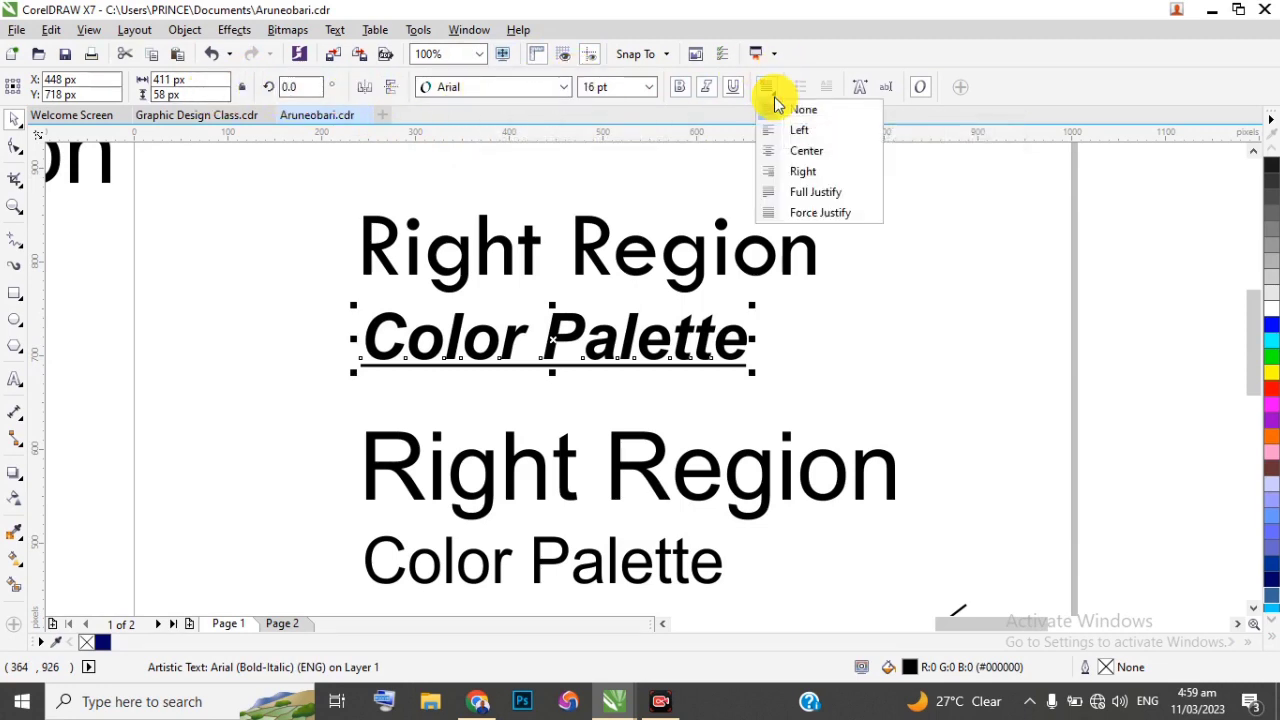
{"action": "left_click", "coordinate": [815, 191]}
{"action": "left_click", "coordinate": [608, 170]}
{"action": "scroll", "coordinate": [580, 166], "scroll_direction": "down", "scroll_amount": 2}
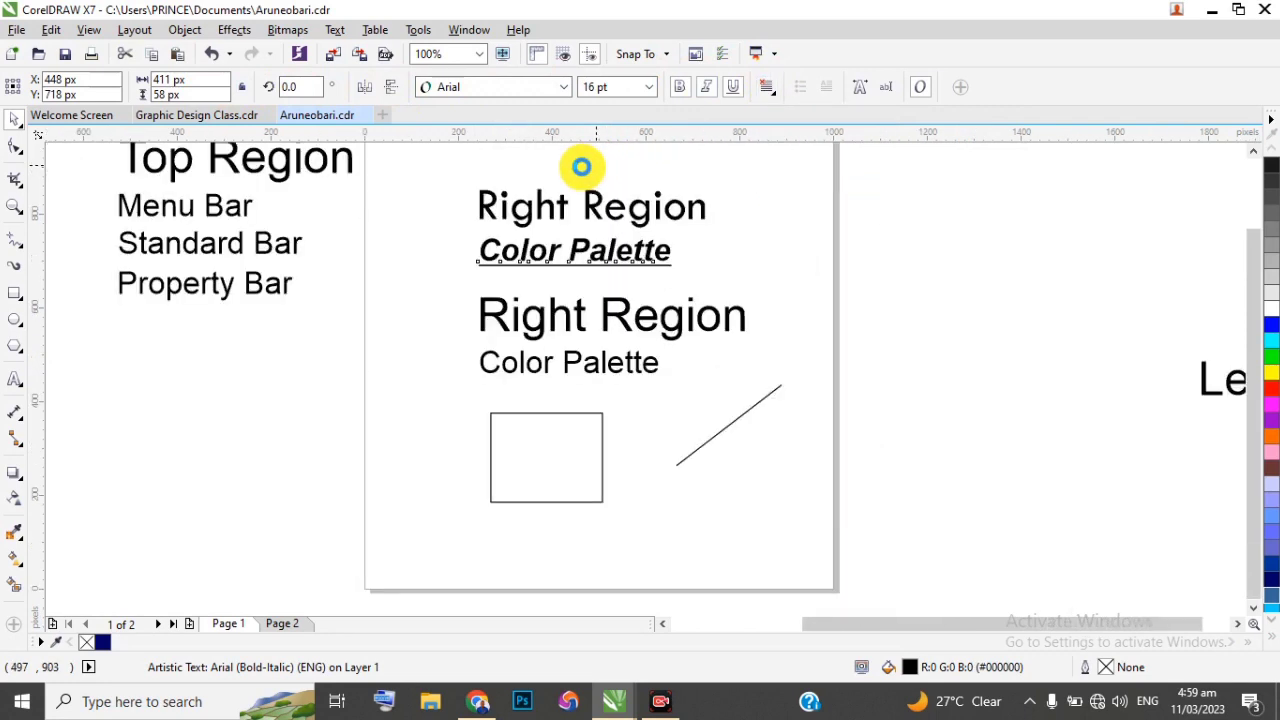
{"action": "scroll", "coordinate": [568, 165], "scroll_direction": "up", "scroll_amount": 1}
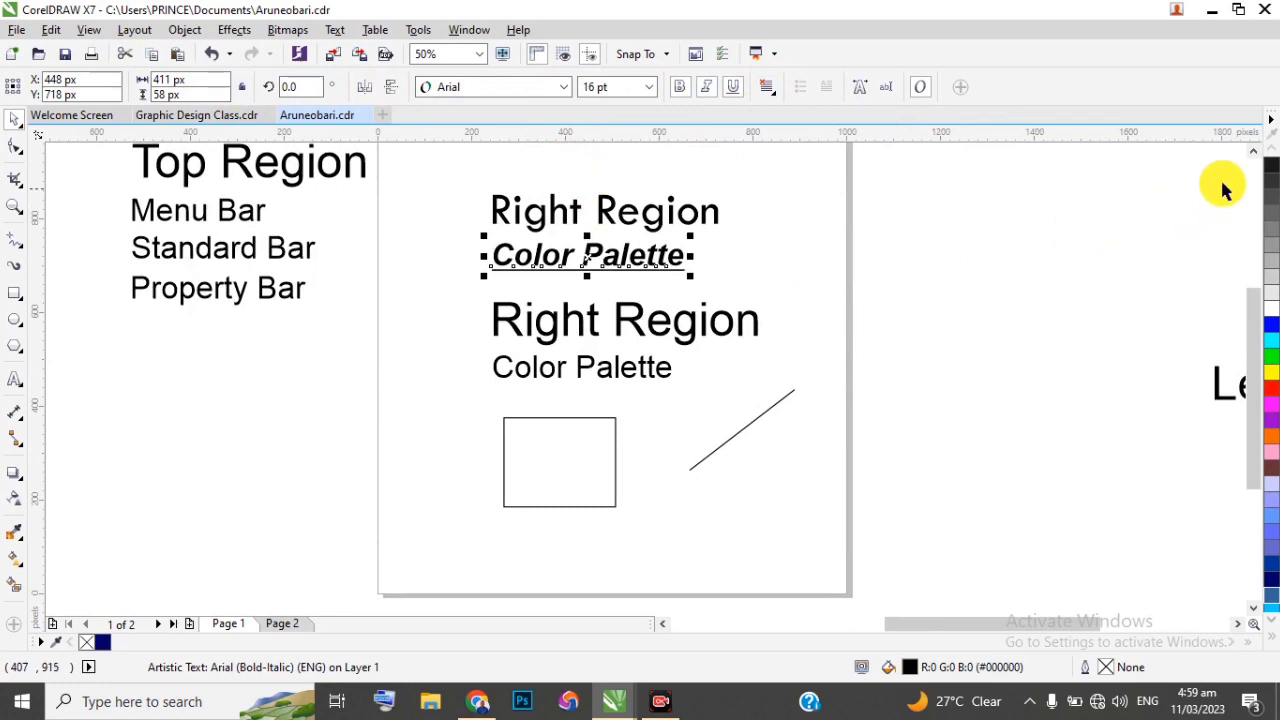
{"action": "scroll", "coordinate": [1240, 170], "scroll_direction": "up", "scroll_amount": 1}
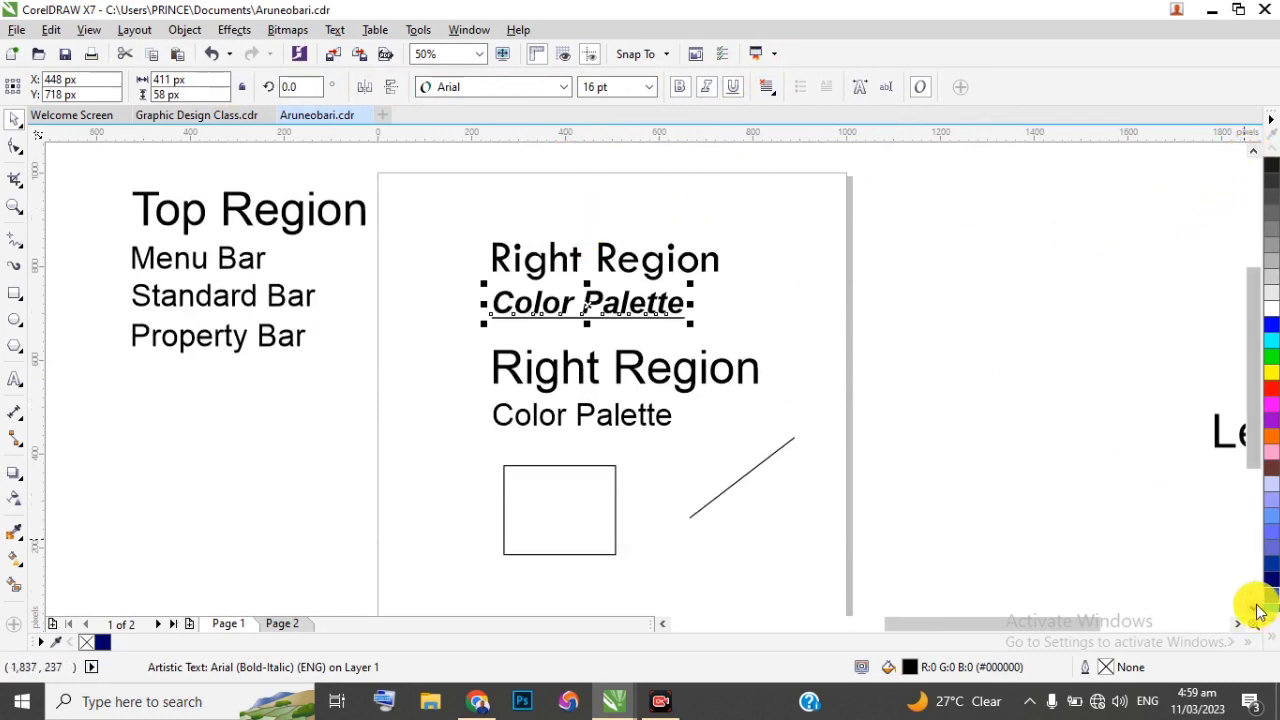
{"action": "scroll", "coordinate": [1258, 612], "scroll_direction": "down", "scroll_amount": 1}
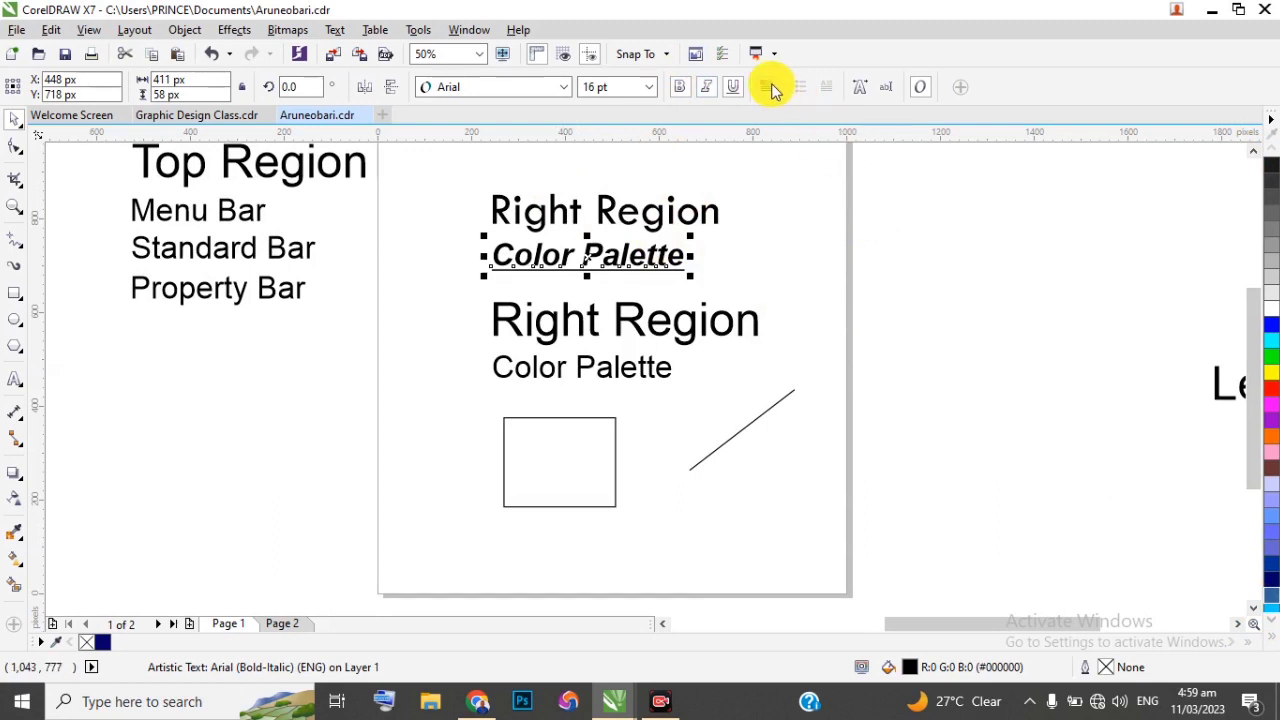
Give the upper Color Palette text a red frame background (C 4, M 89, Y 76, K 9) and undo it
{"action": "left_click", "coordinate": [864, 92]}
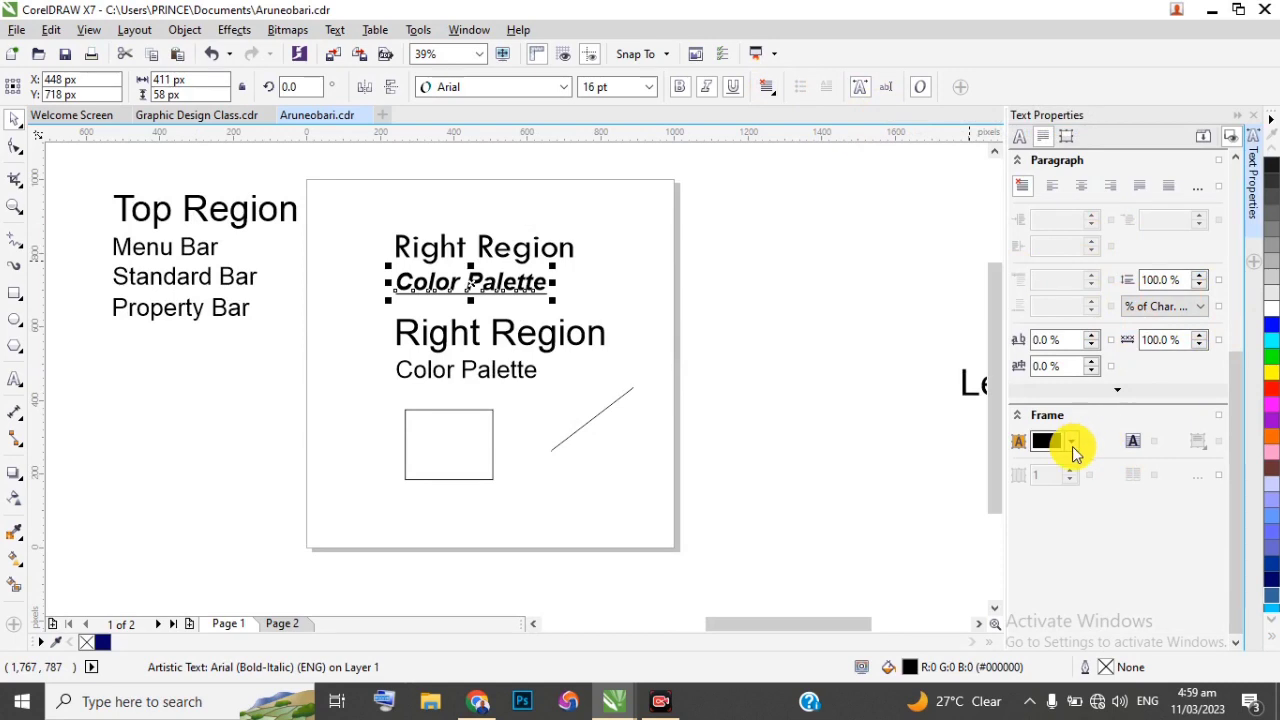
{"action": "left_click", "coordinate": [1072, 442]}
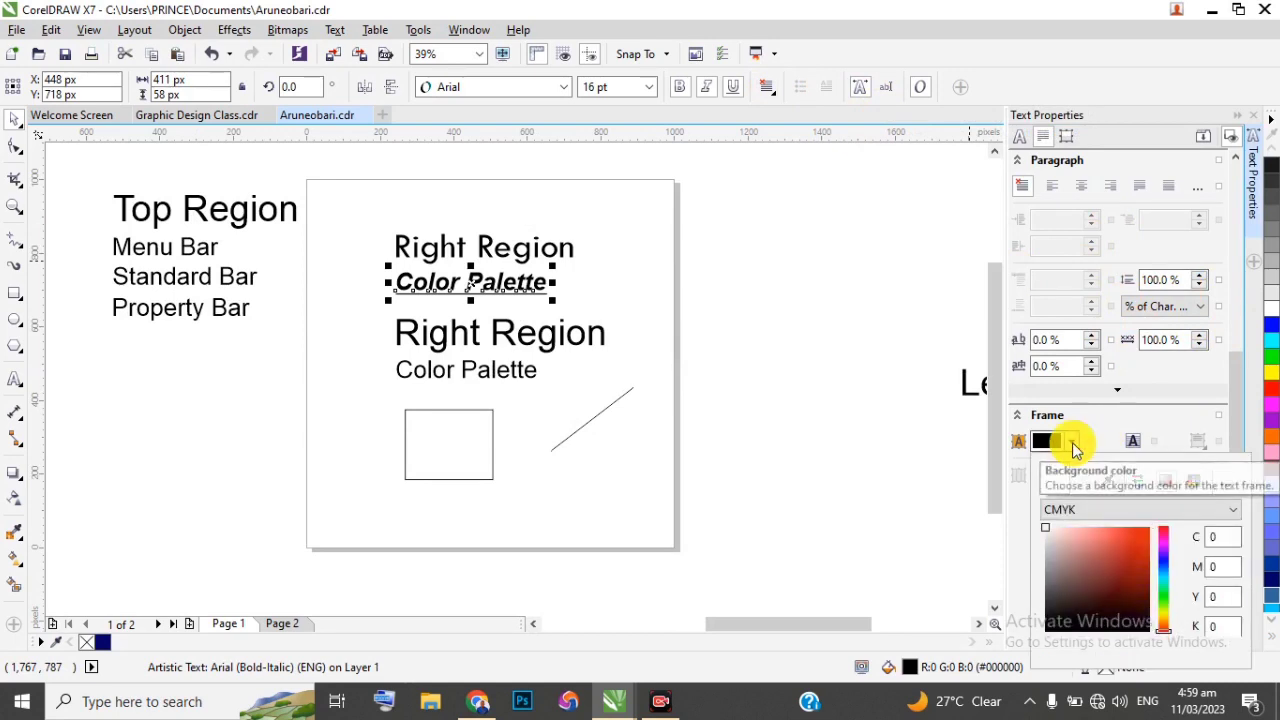
{"action": "left_click", "coordinate": [1119, 546]}
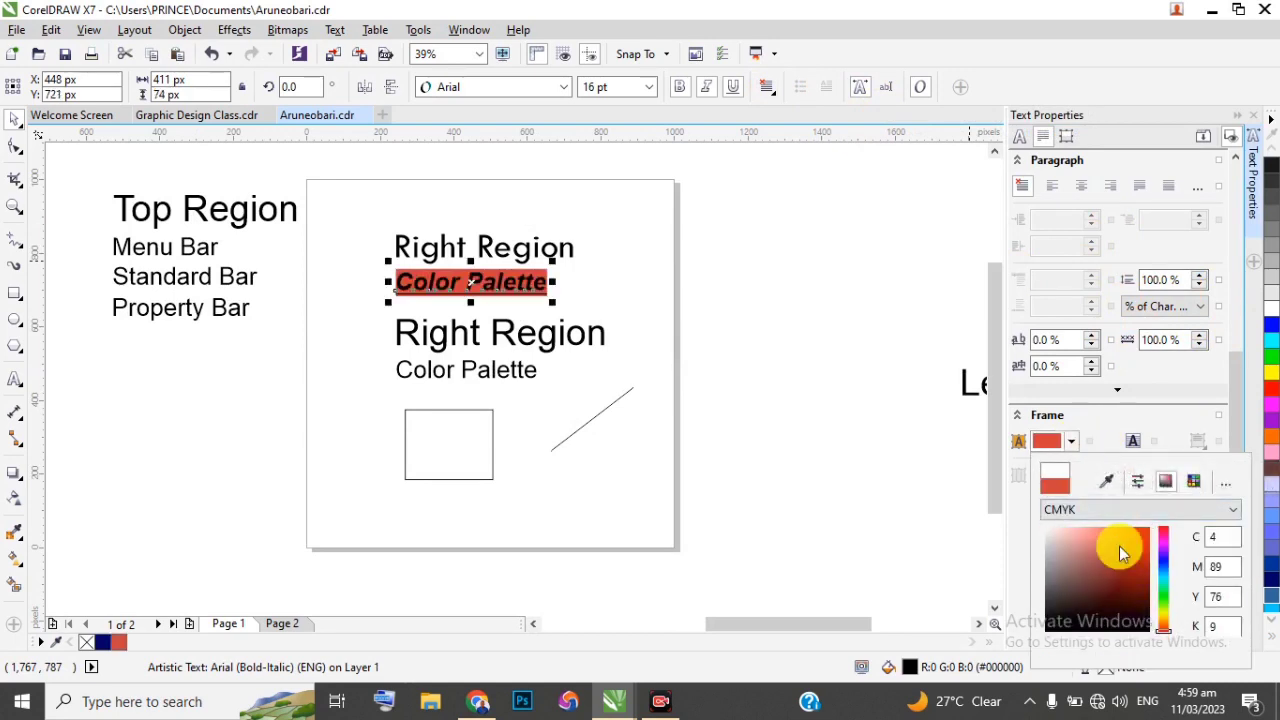
{"action": "left_click", "coordinate": [1072, 442]}
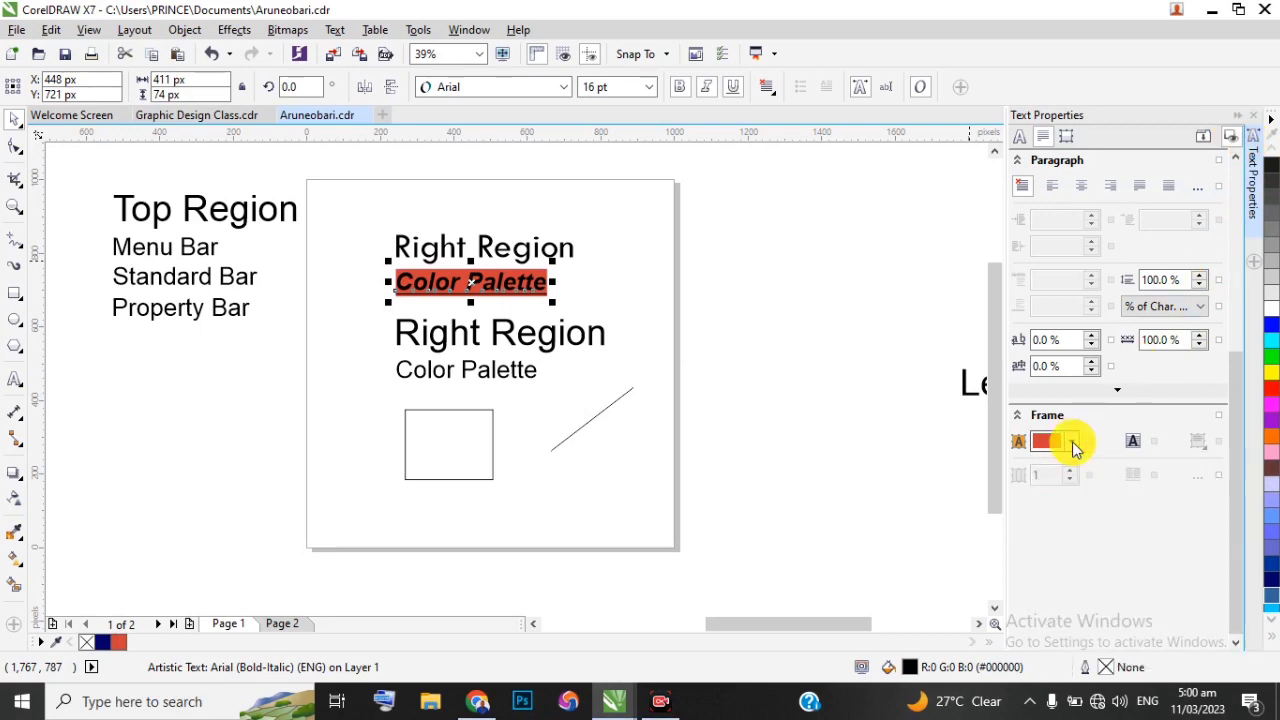
{"action": "left_click", "coordinate": [1253, 116]}
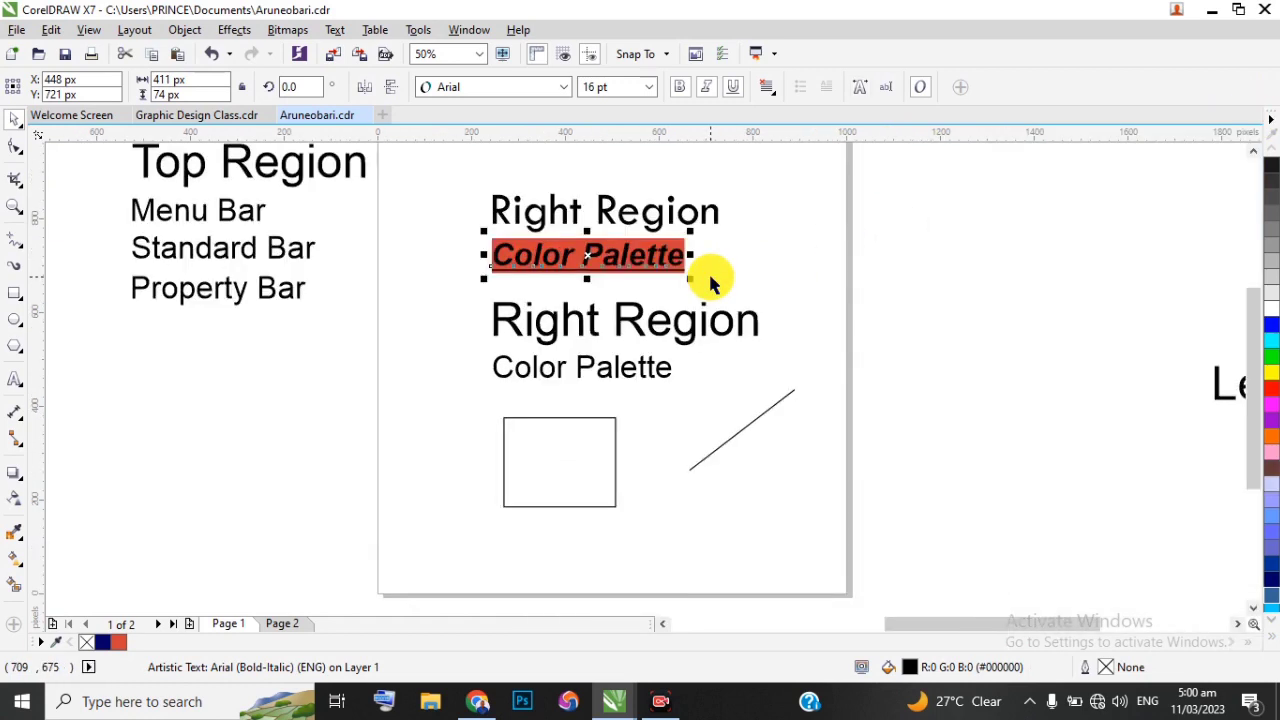
{"action": "key", "text": "ctrl+z"}
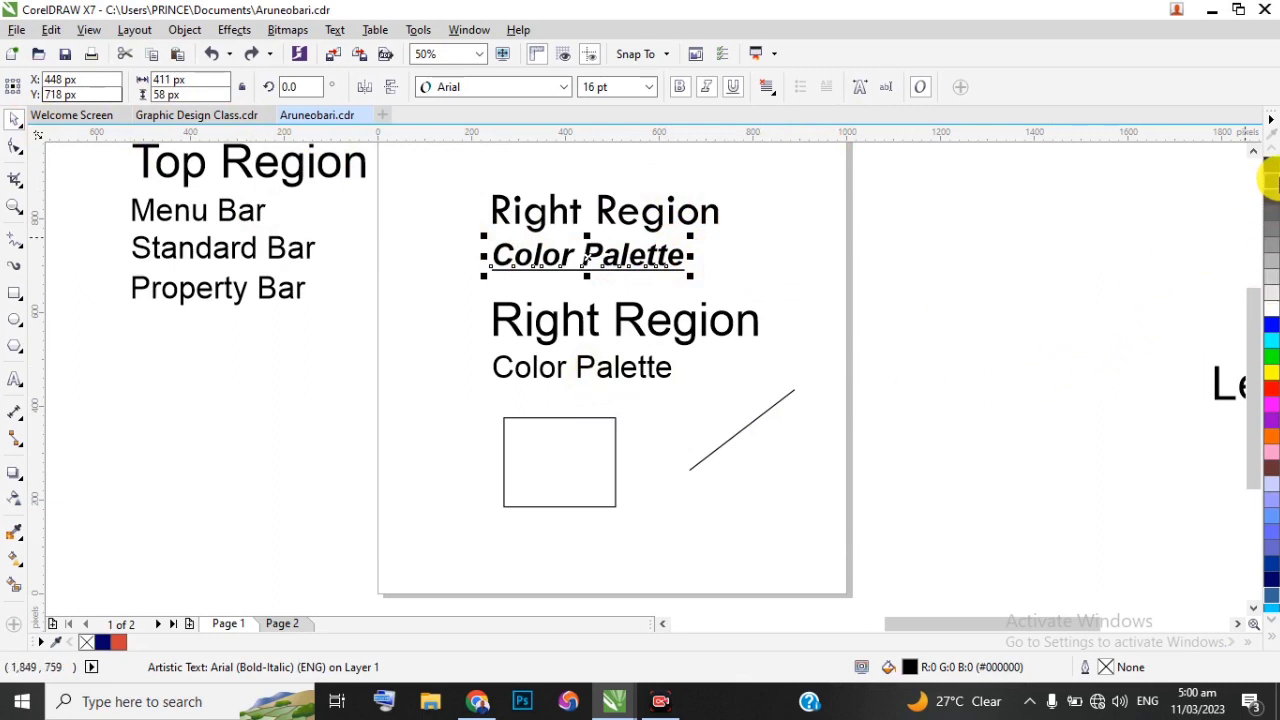
Fill the upper Color Palette text with blue and a lighter shade of that blue, and undo both color changes
{"action": "left_click", "coordinate": [1268, 332]}
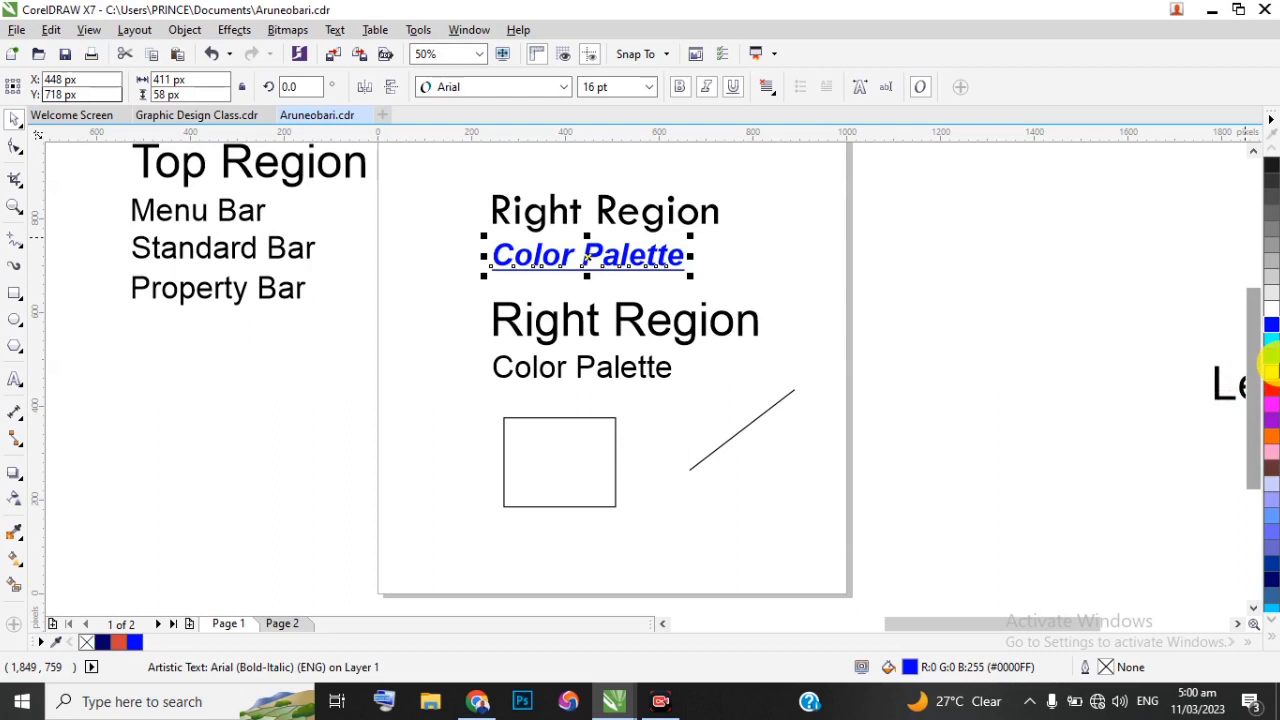
{"action": "scroll", "coordinate": [1272, 360], "scroll_direction": "down", "scroll_amount": 3}
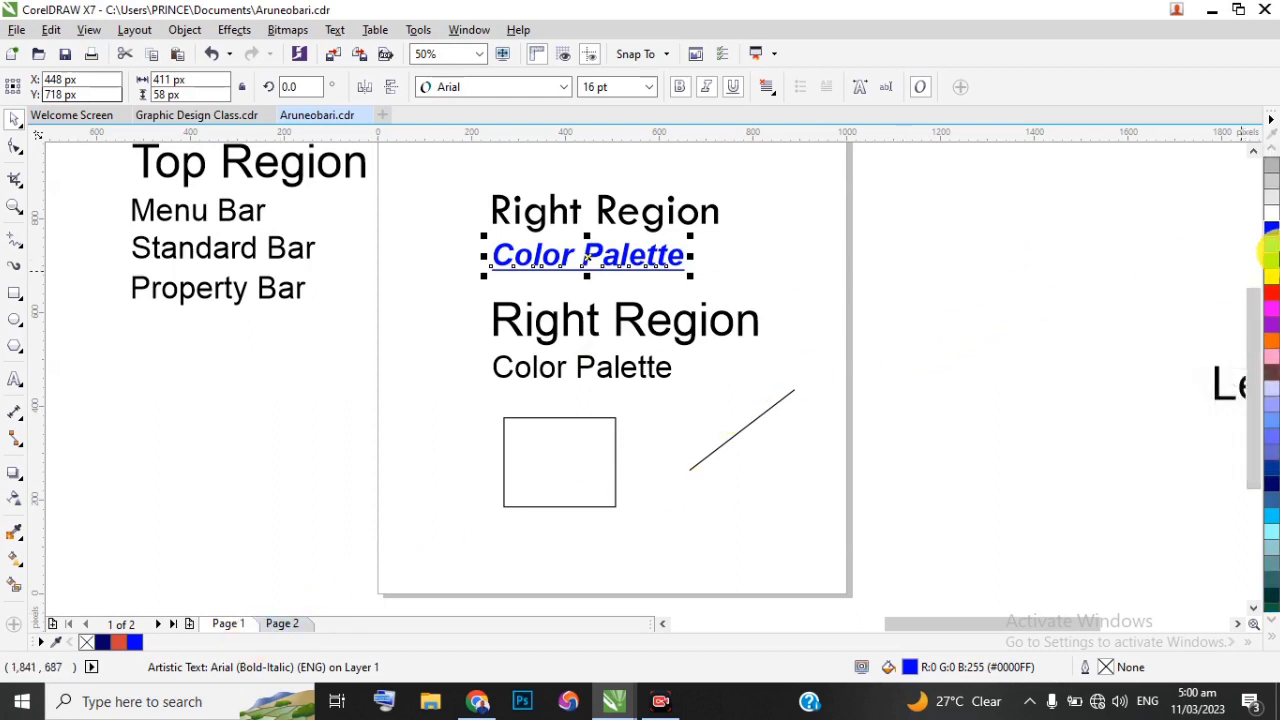
{"action": "left_click", "coordinate": [1270, 230]}
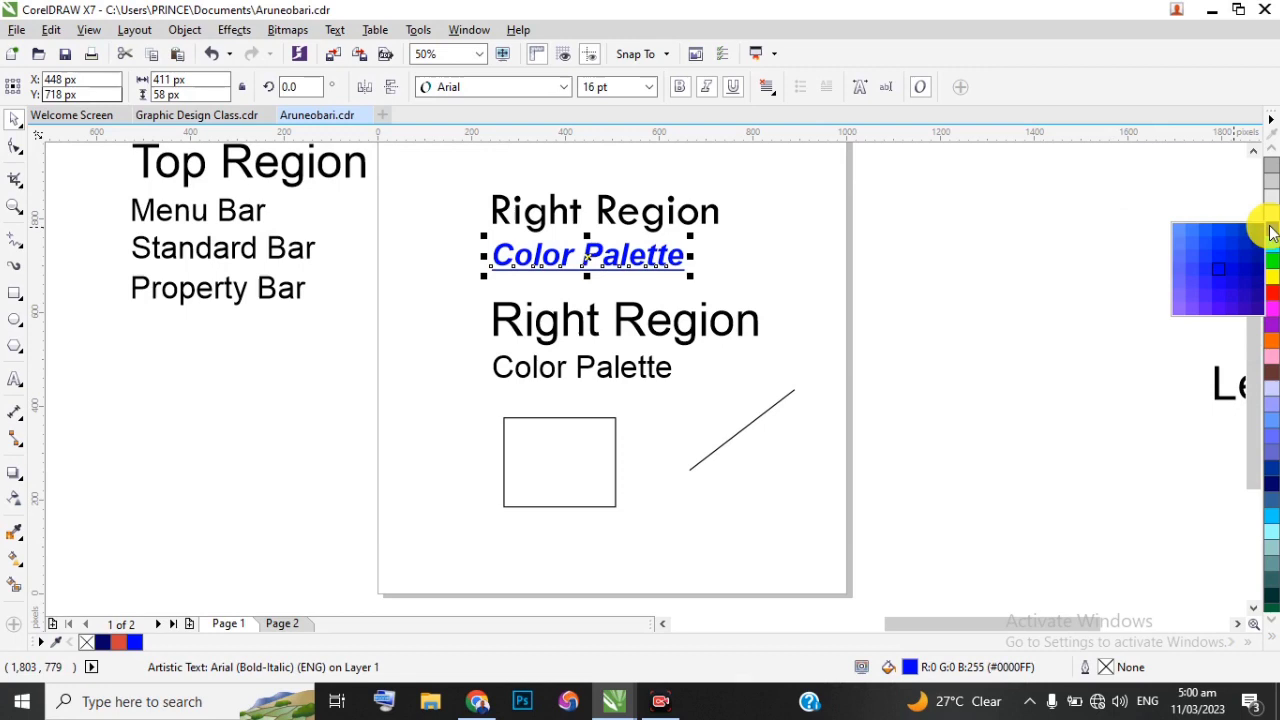
{"action": "left_click", "coordinate": [1191, 229]}
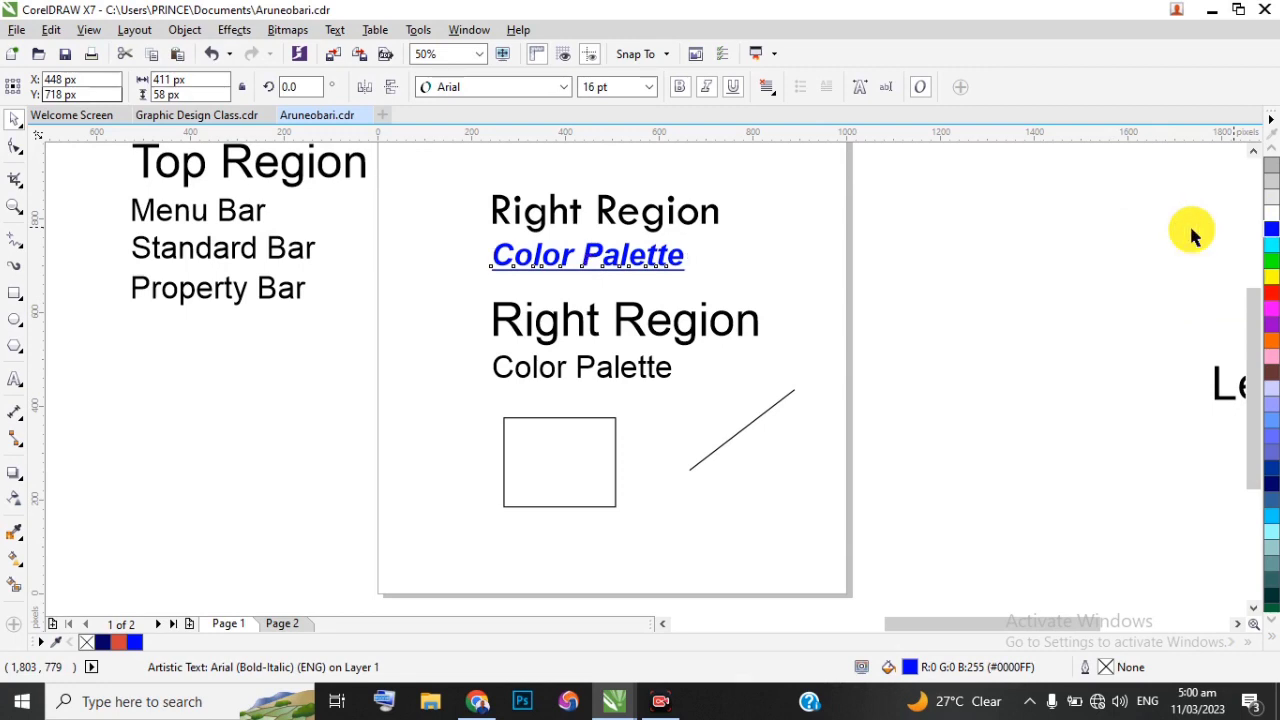
{"action": "left_click", "coordinate": [793, 264]}
{"action": "scroll", "coordinate": [1270, 358], "scroll_direction": "down", "scroll_amount": 3}
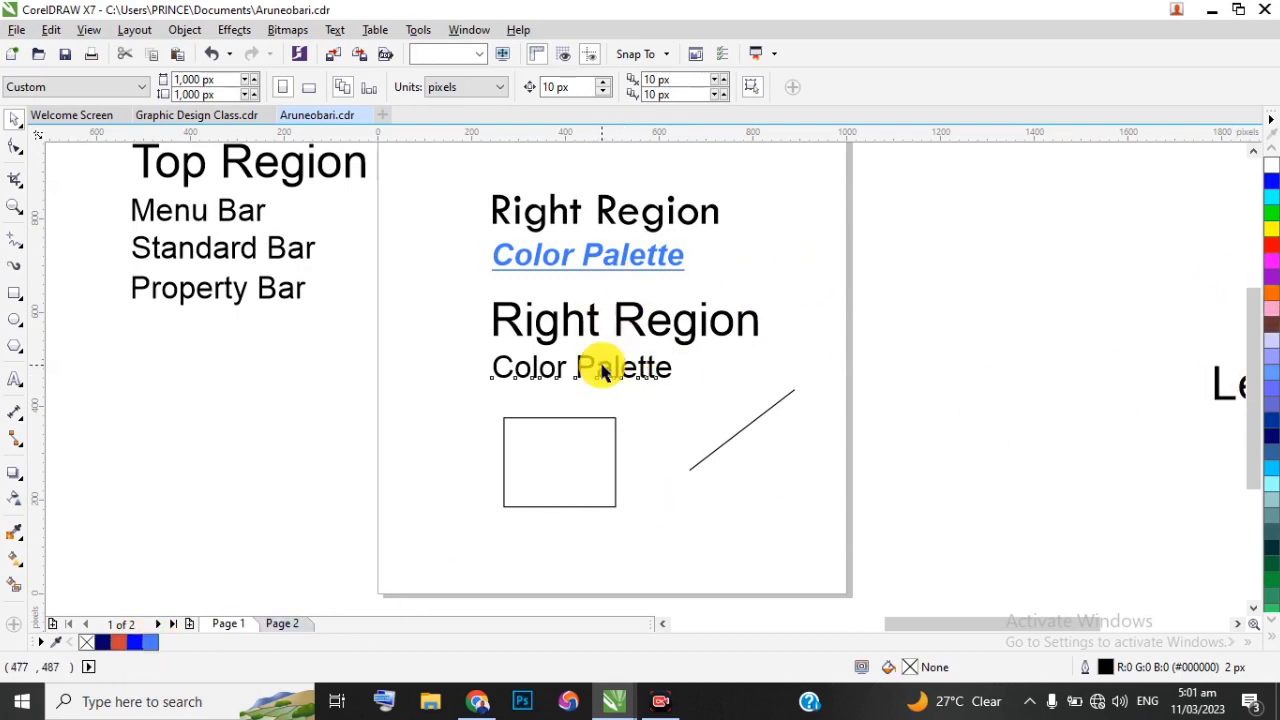
{"action": "key", "text": "ctrl+z"}
{"action": "key", "text": "ctrl+z"}
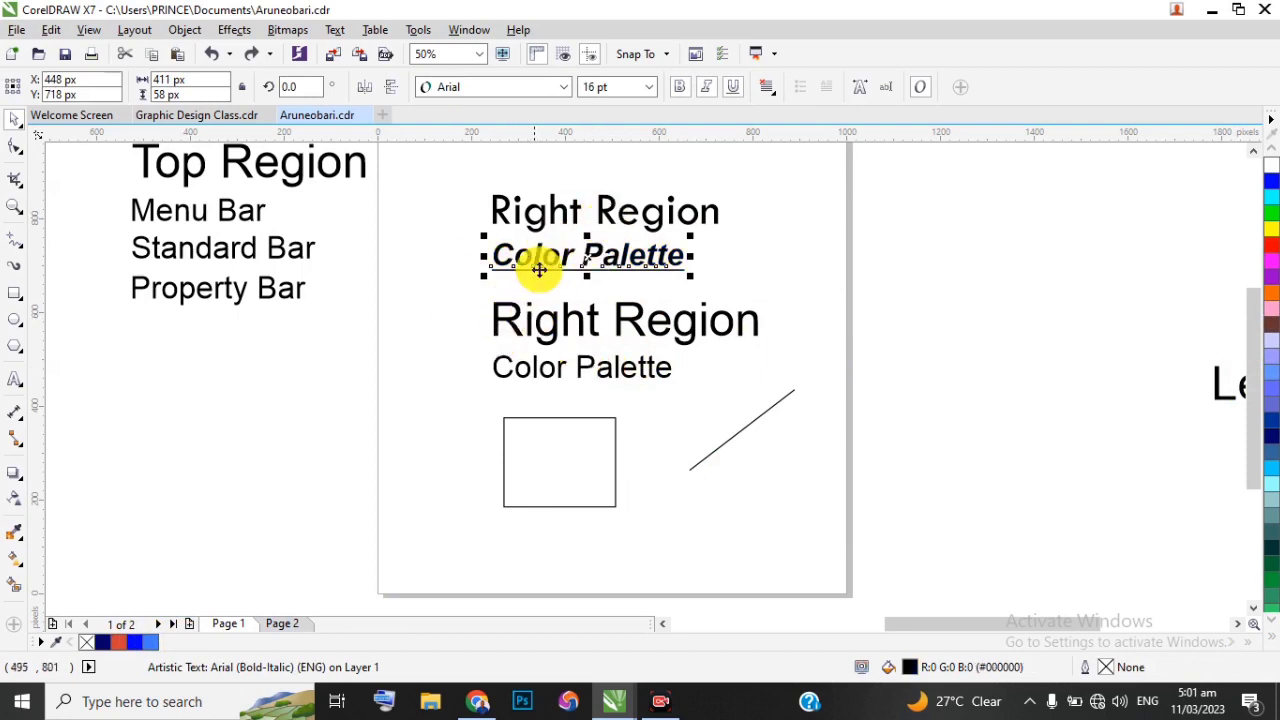
Fill the upper Color Palette text with Deep Navy Blue from the colors already used in the document
{"action": "left_click", "coordinate": [450, 264]}
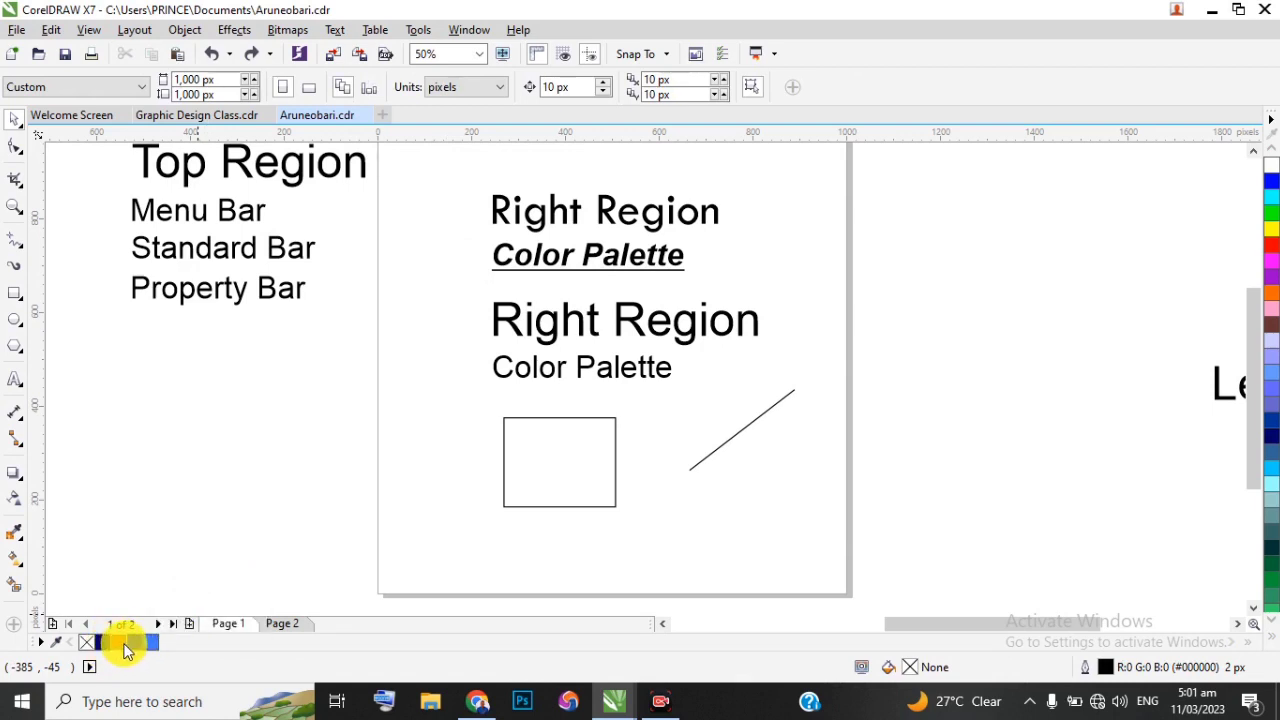
{"action": "left_click", "coordinate": [530, 256]}
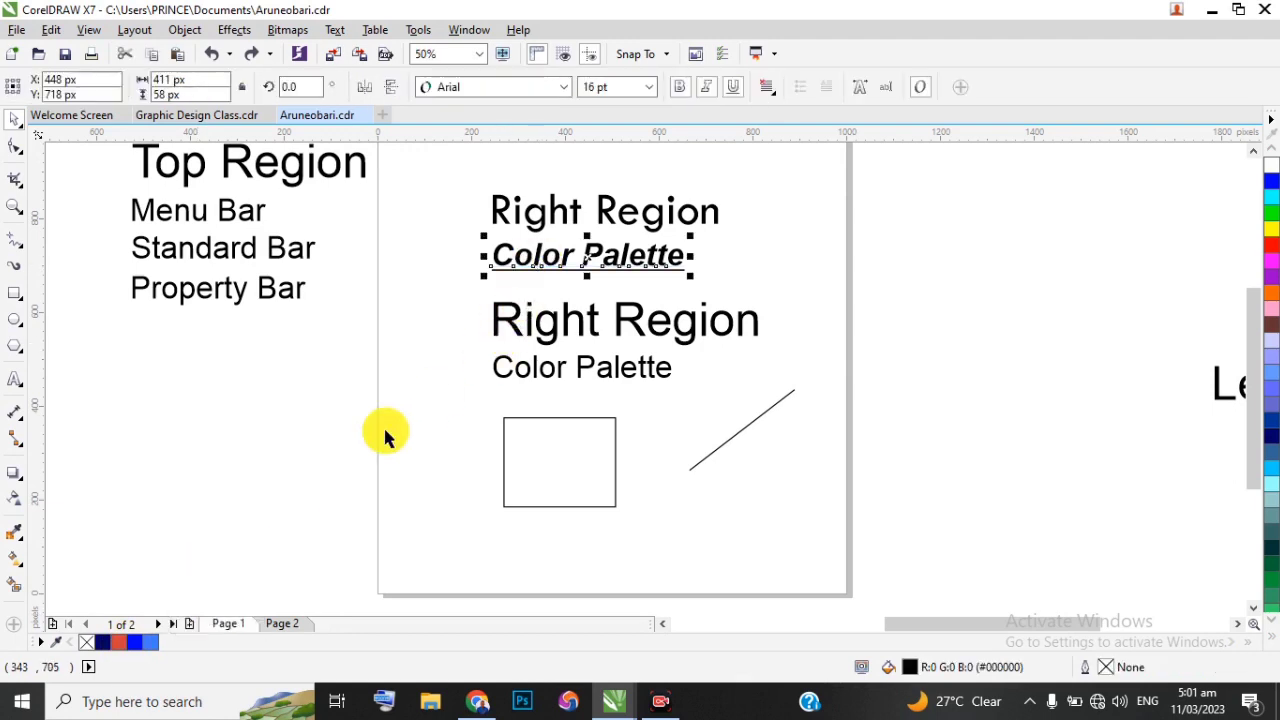
{"action": "left_click", "coordinate": [100, 641]}
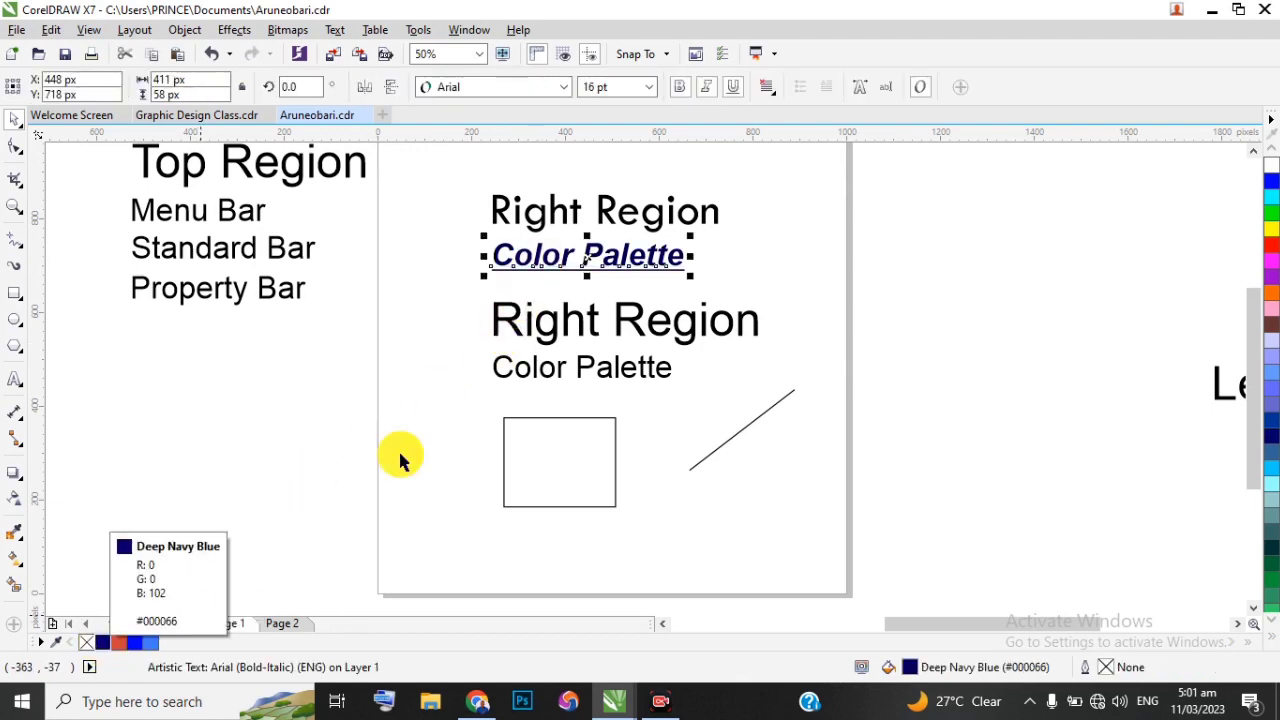
{"action": "scroll", "coordinate": [586, 232], "scroll_direction": "up", "scroll_amount": 2}
{"action": "scroll", "coordinate": [509, 266], "scroll_direction": "down", "scroll_amount": 2}
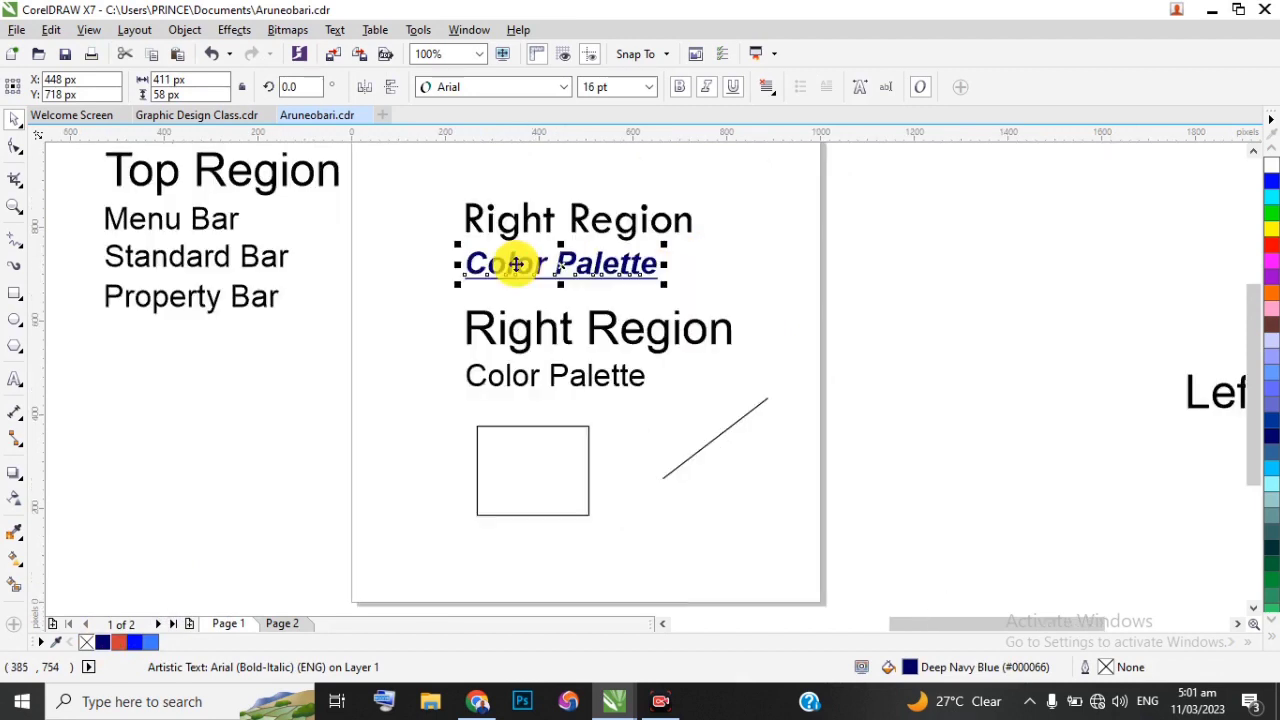
{"action": "scroll", "coordinate": [1270, 285], "scroll_direction": "down", "scroll_amount": 3}
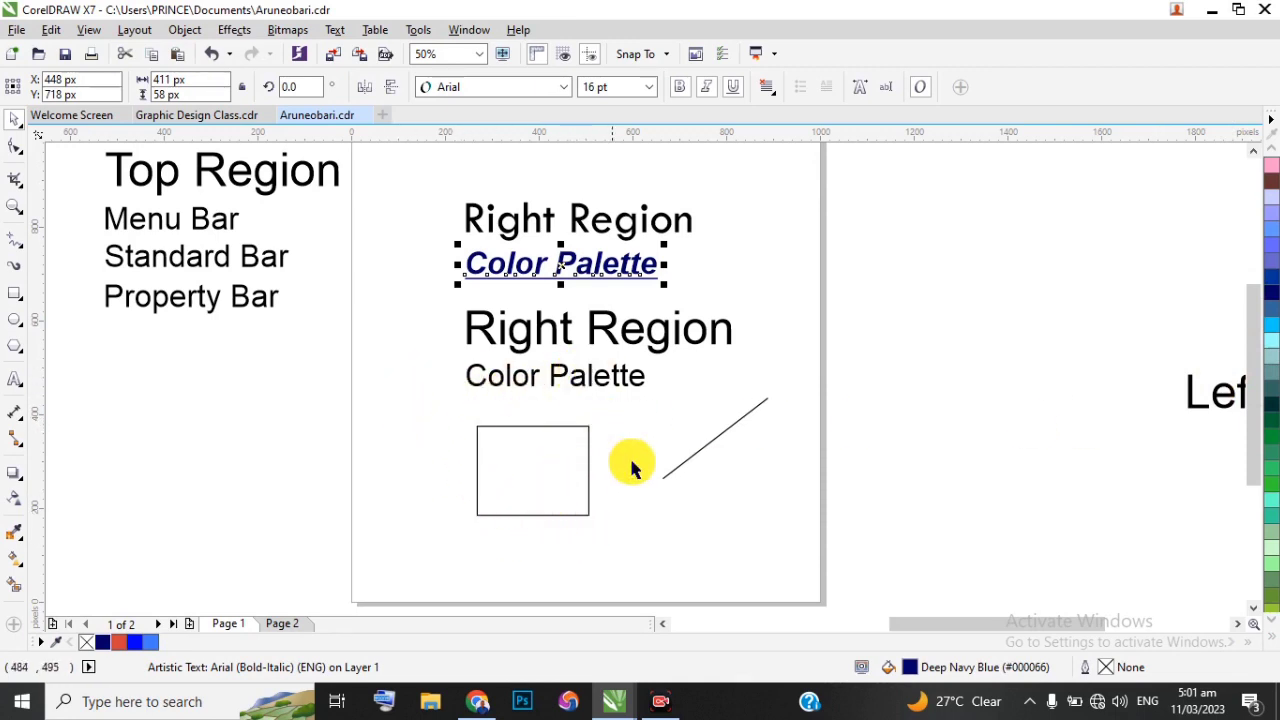
Change the font of the upper Color Palette text to Arial Black
{"action": "scroll", "coordinate": [549, 252], "scroll_direction": "up", "scroll_amount": 1}
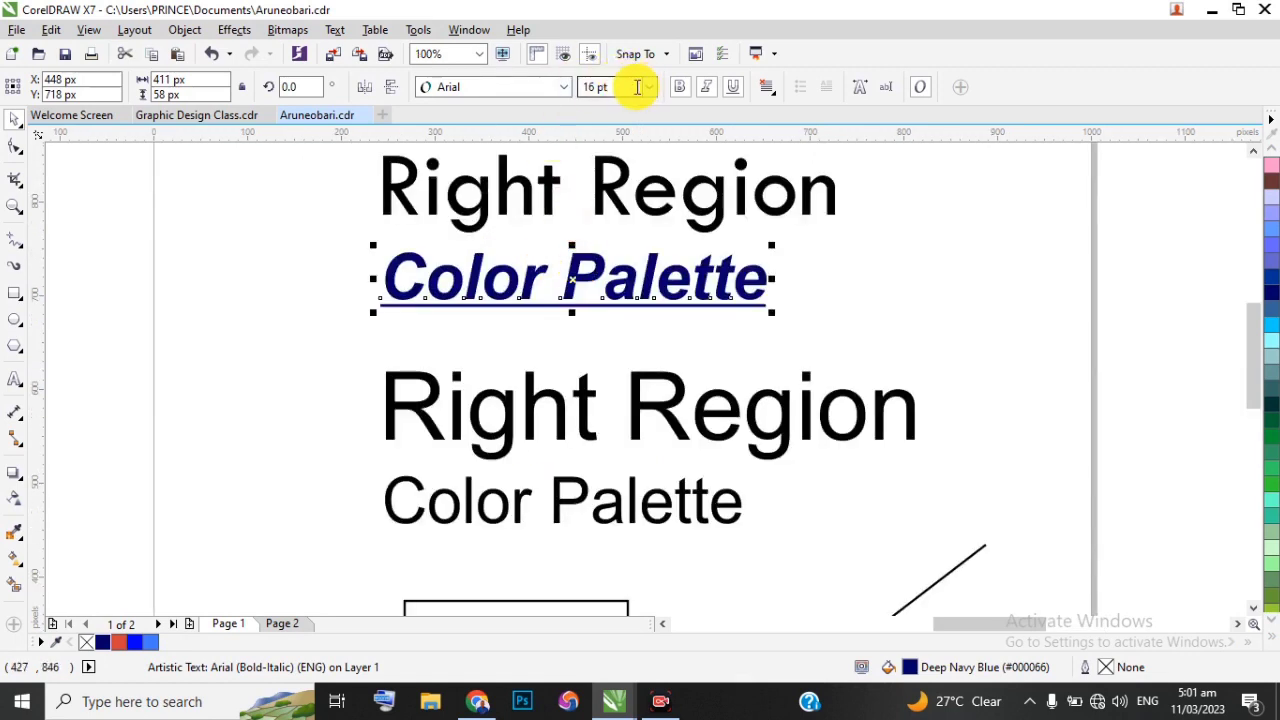
{"action": "left_click", "coordinate": [563, 87]}
{"action": "mouse_move", "coordinate": [645, 112]}
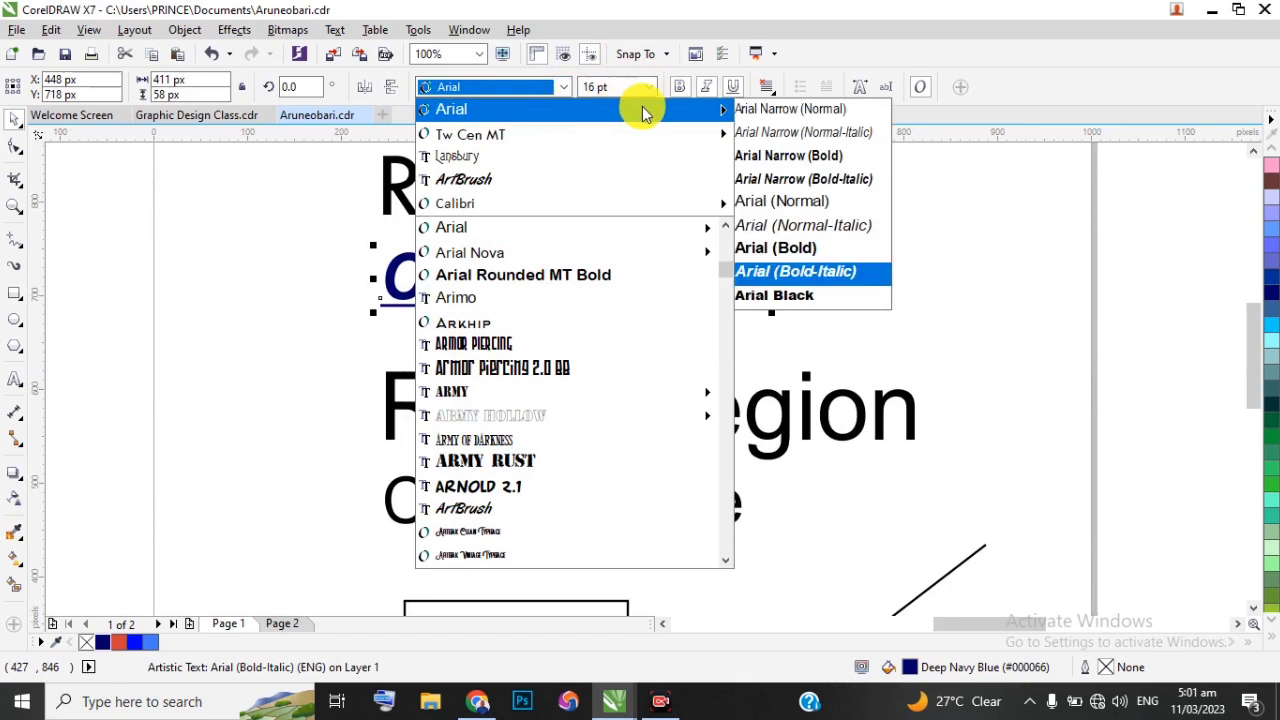
{"action": "left_click", "coordinate": [780, 298]}
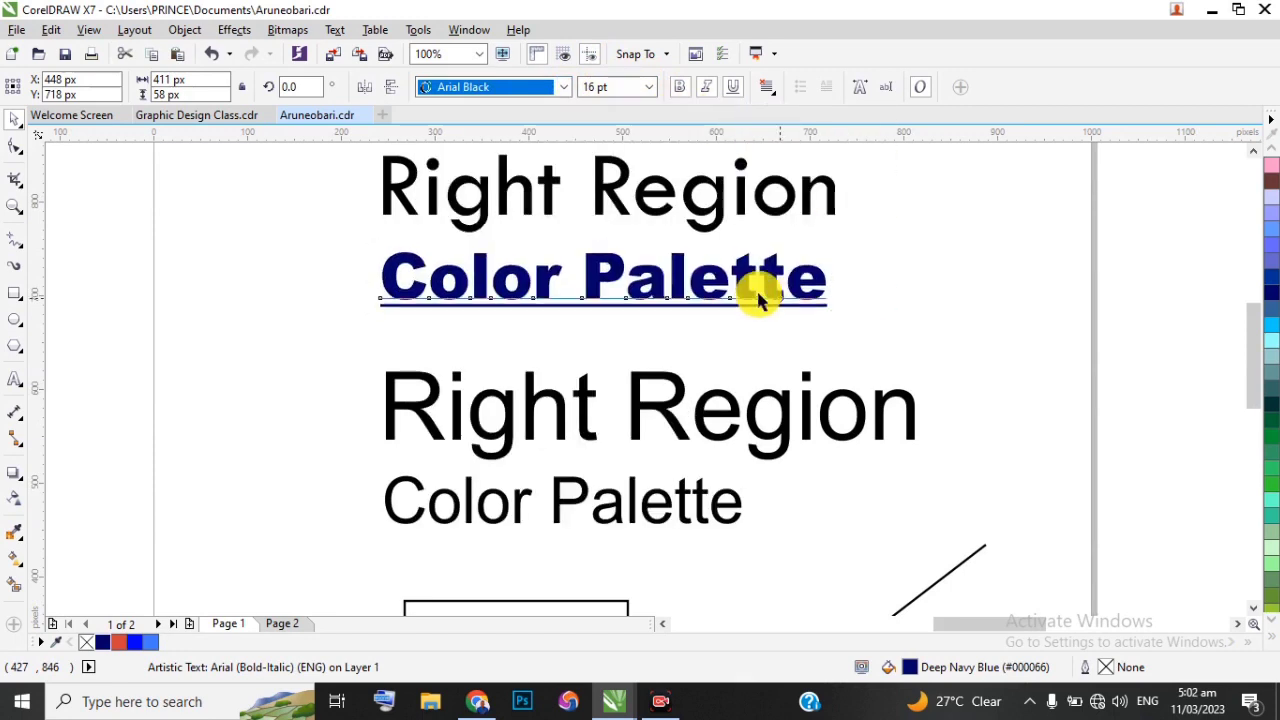
{"action": "left_click", "coordinate": [900, 291]}
{"action": "scroll", "coordinate": [621, 257], "scroll_direction": "up", "scroll_amount": 2}
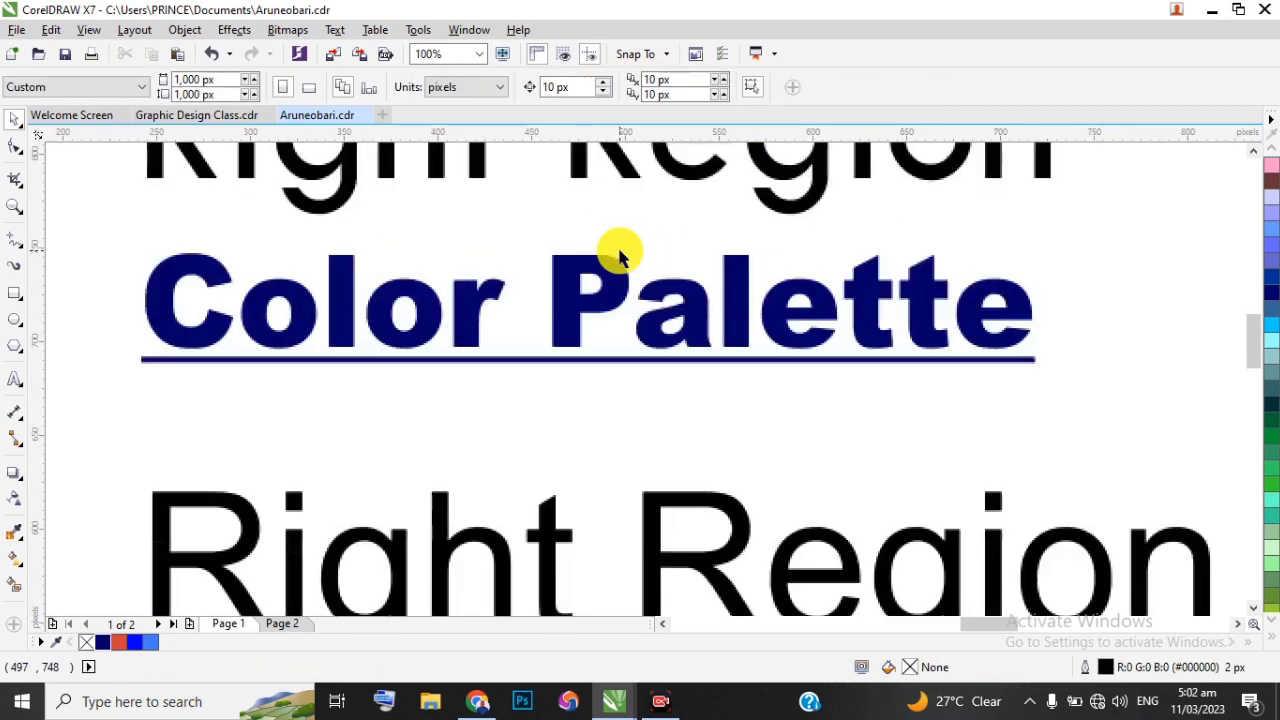
Fill the upper Color Palette text with Orange (#FF6600) and undo the fill
{"action": "scroll", "coordinate": [591, 272], "scroll_direction": "down", "scroll_amount": 2}
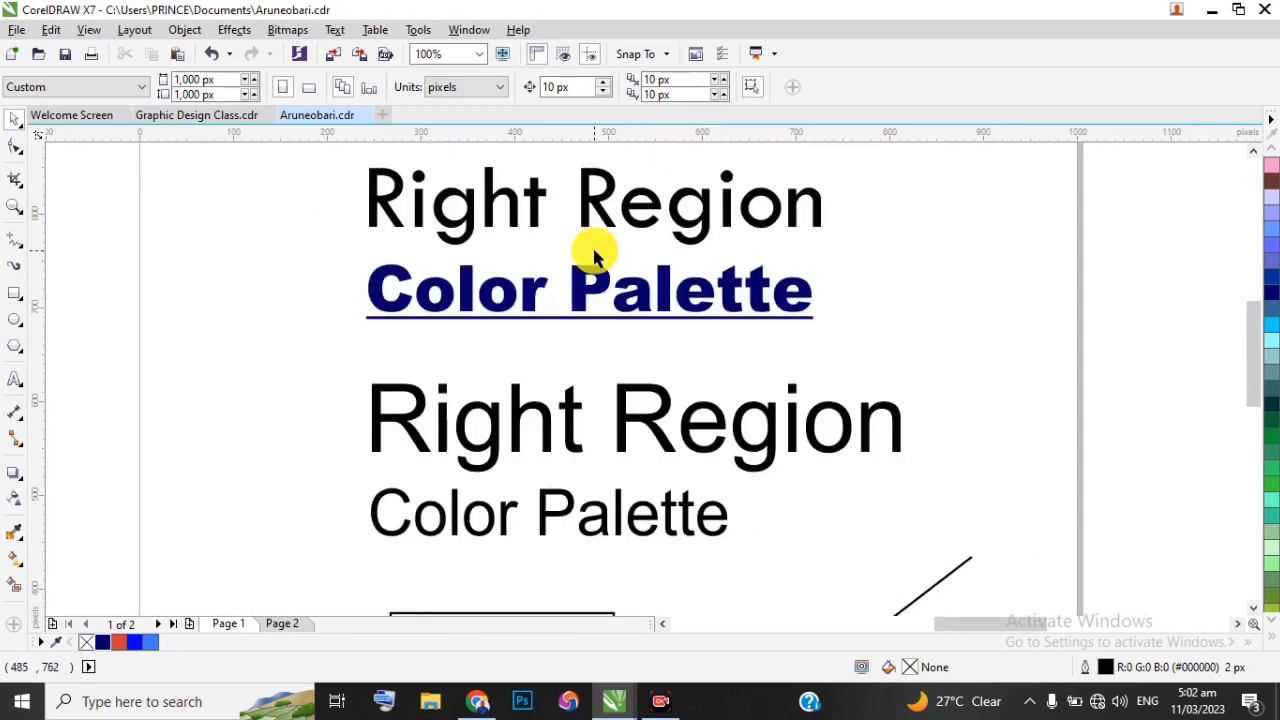
{"action": "scroll", "coordinate": [591, 267], "scroll_direction": "up", "scroll_amount": 2}
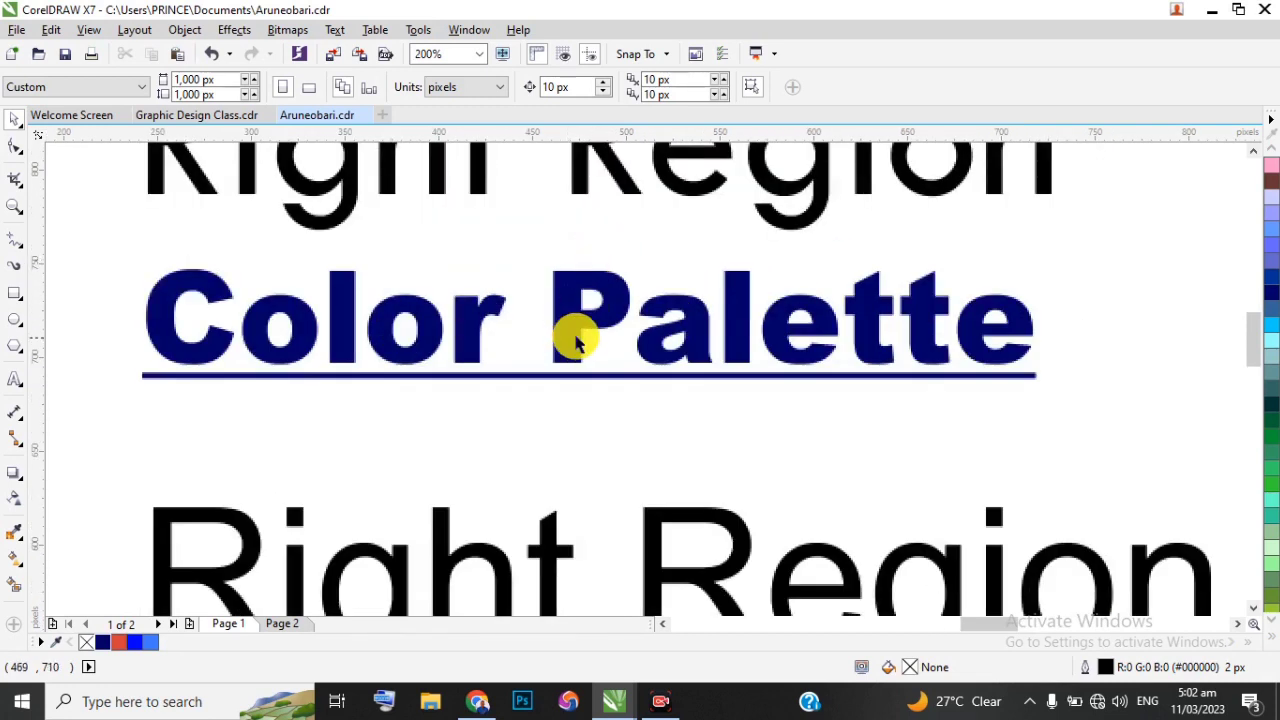
{"action": "scroll", "coordinate": [1266, 240], "scroll_direction": "up", "scroll_amount": 2}
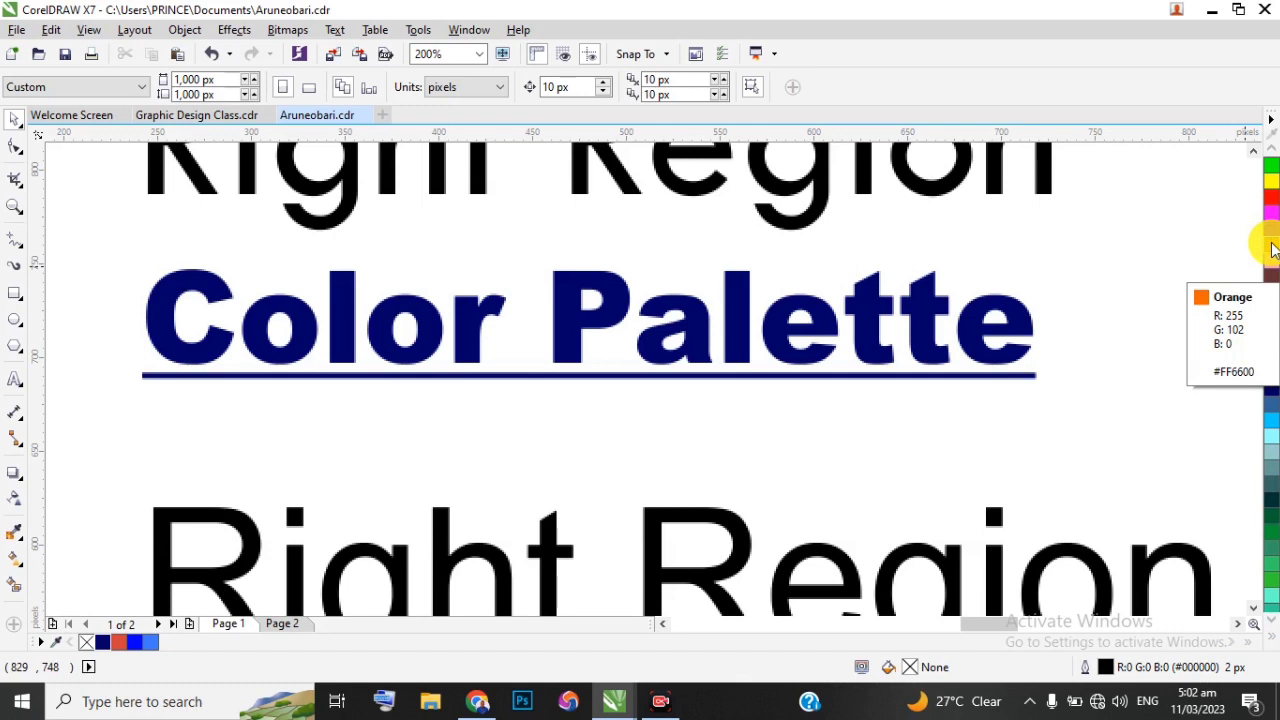
{"action": "left_click", "coordinate": [1272, 250]}
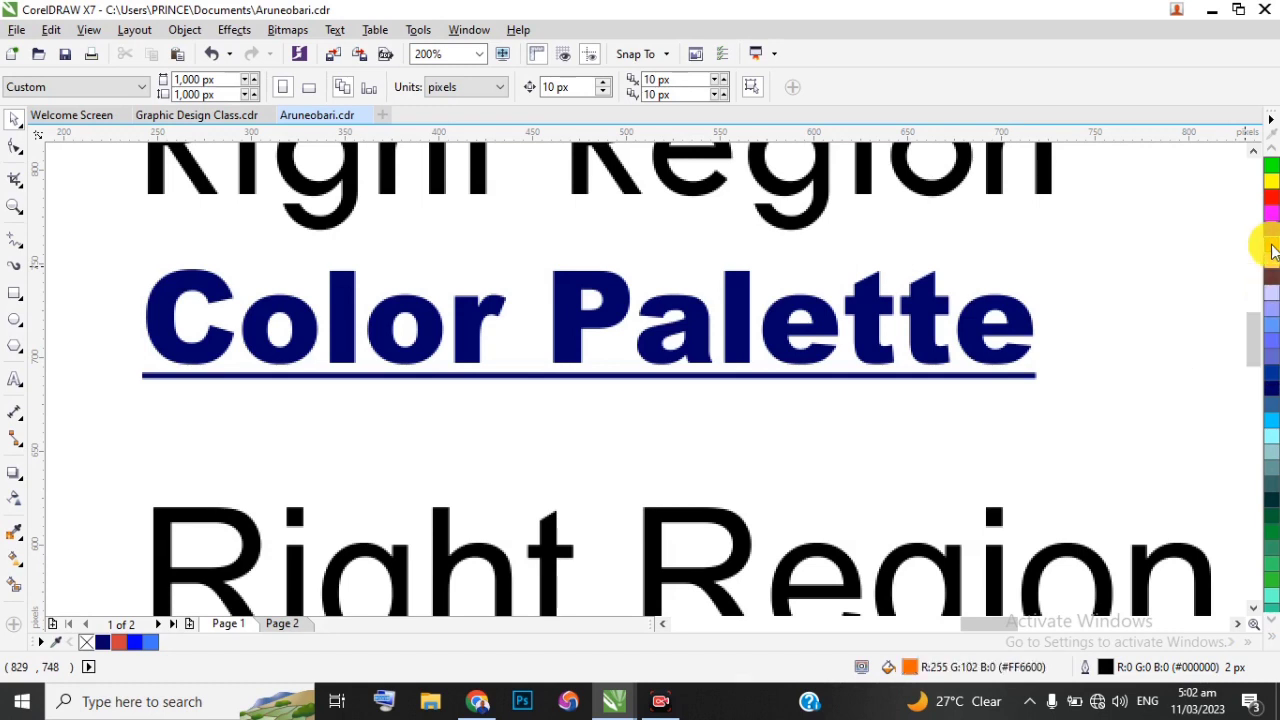
{"action": "left_click", "coordinate": [598, 319]}
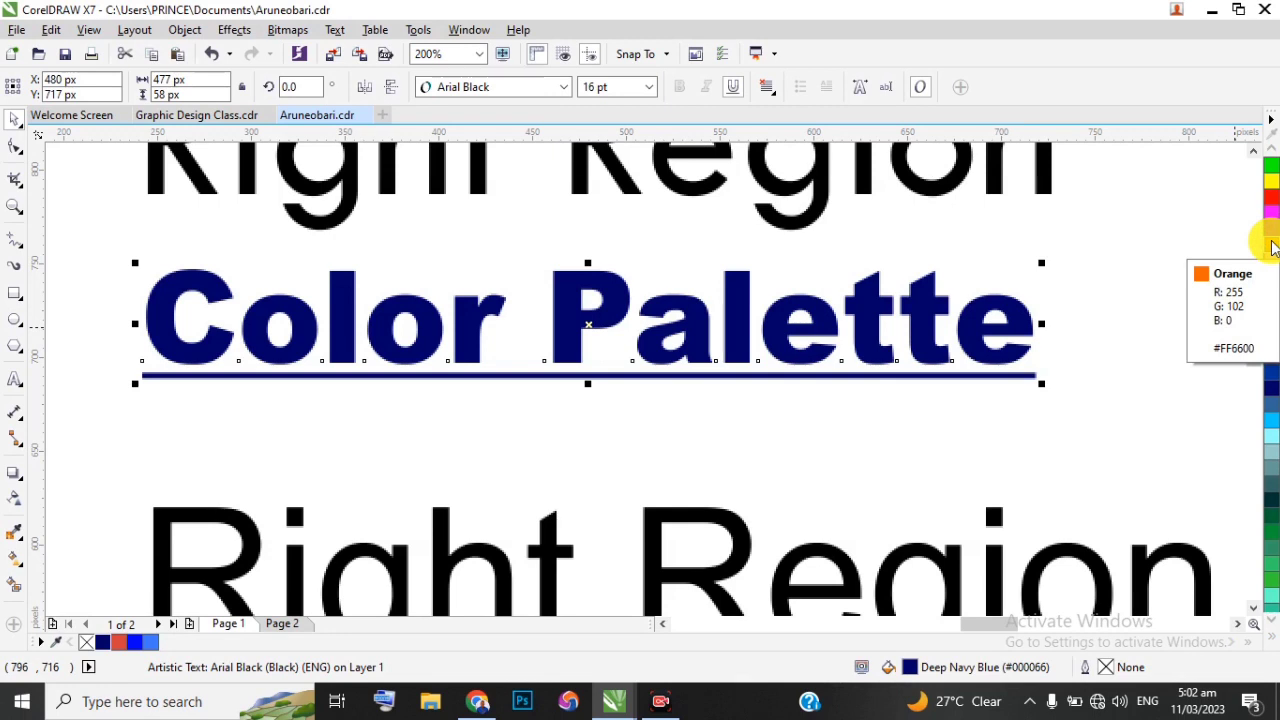
{"action": "left_click", "coordinate": [1272, 244]}
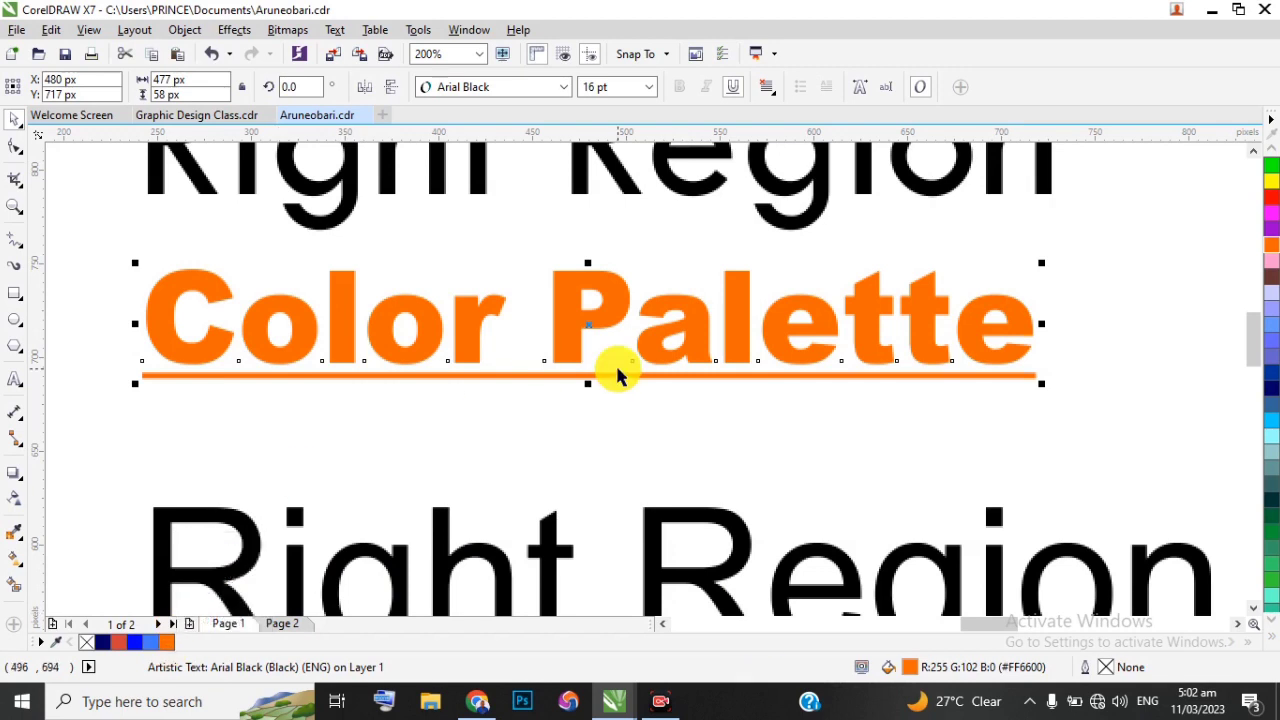
{"action": "key", "text": "ctrl+z"}
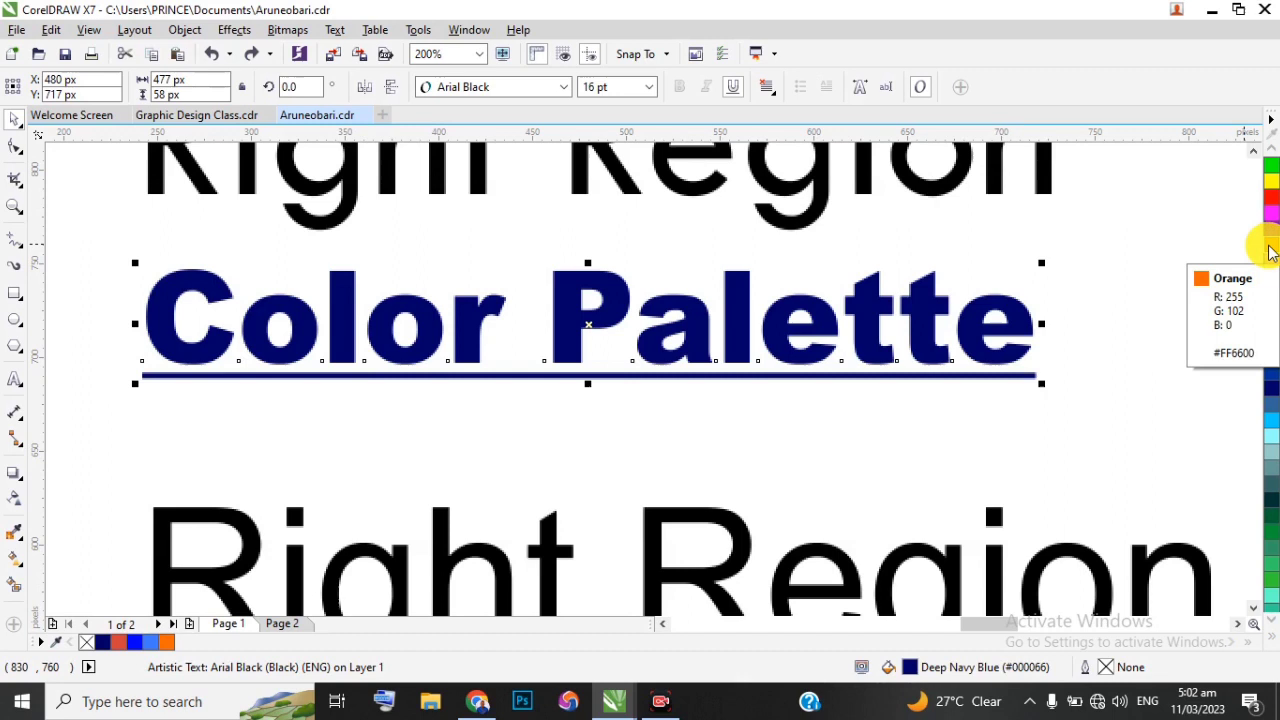
Give the upper Color Palette text an orange outline (R 255, G 102, B 0)
{"action": "right_click", "coordinate": [1270, 252]}
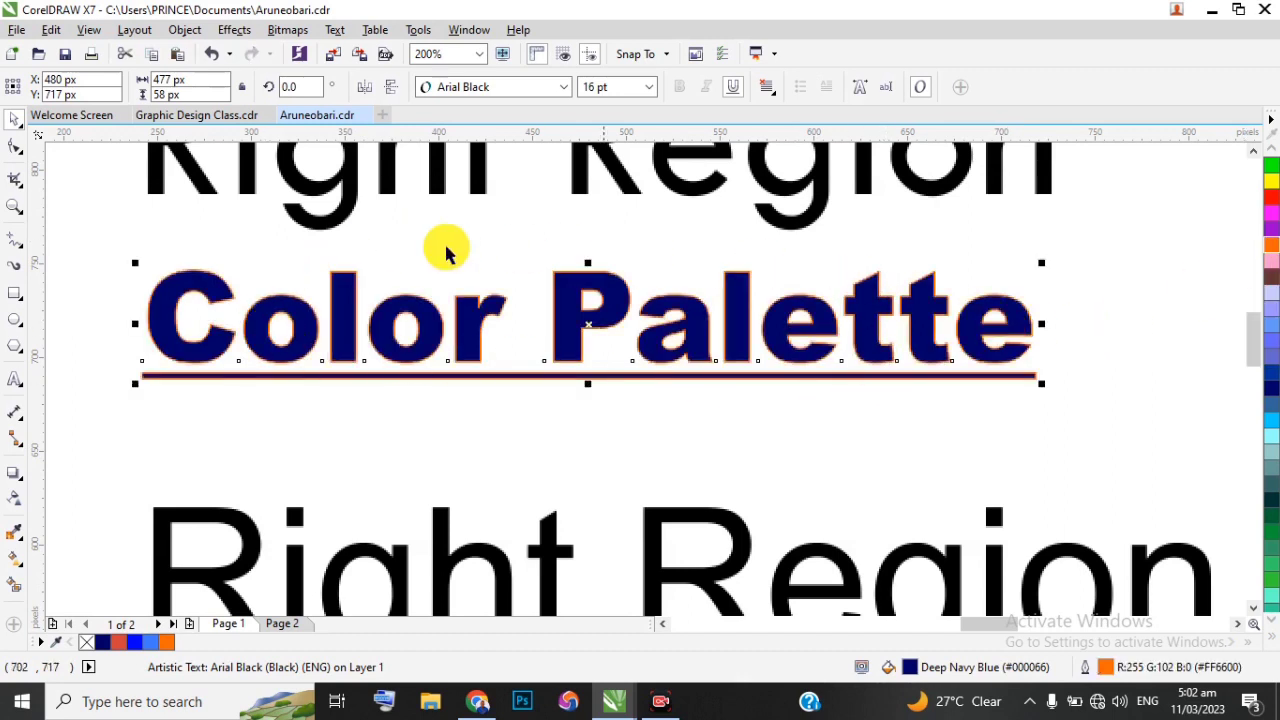
{"action": "scroll", "coordinate": [534, 351], "scroll_direction": "up", "scroll_amount": 1}
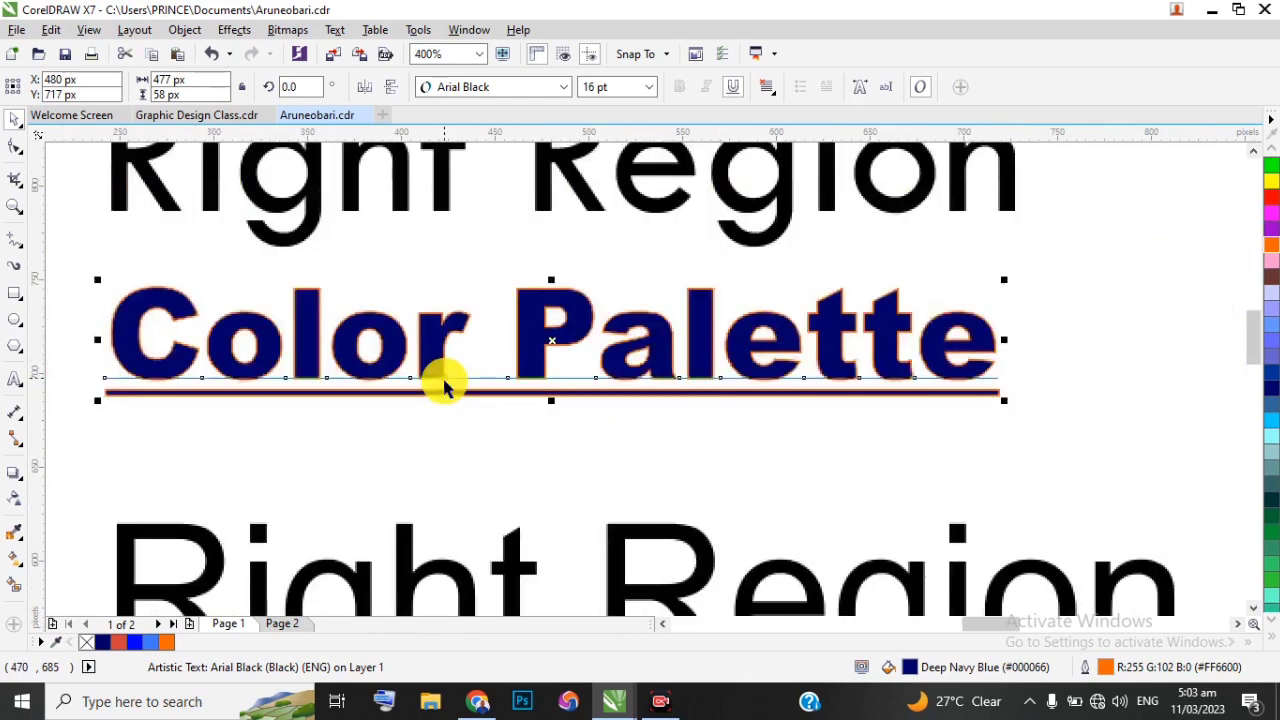
{"action": "scroll", "coordinate": [443, 380], "scroll_direction": "down", "scroll_amount": 1}
{"action": "scroll", "coordinate": [434, 377], "scroll_direction": "down", "scroll_amount": 1}
{"action": "scroll", "coordinate": [505, 385], "scroll_direction": "down", "scroll_amount": 1}
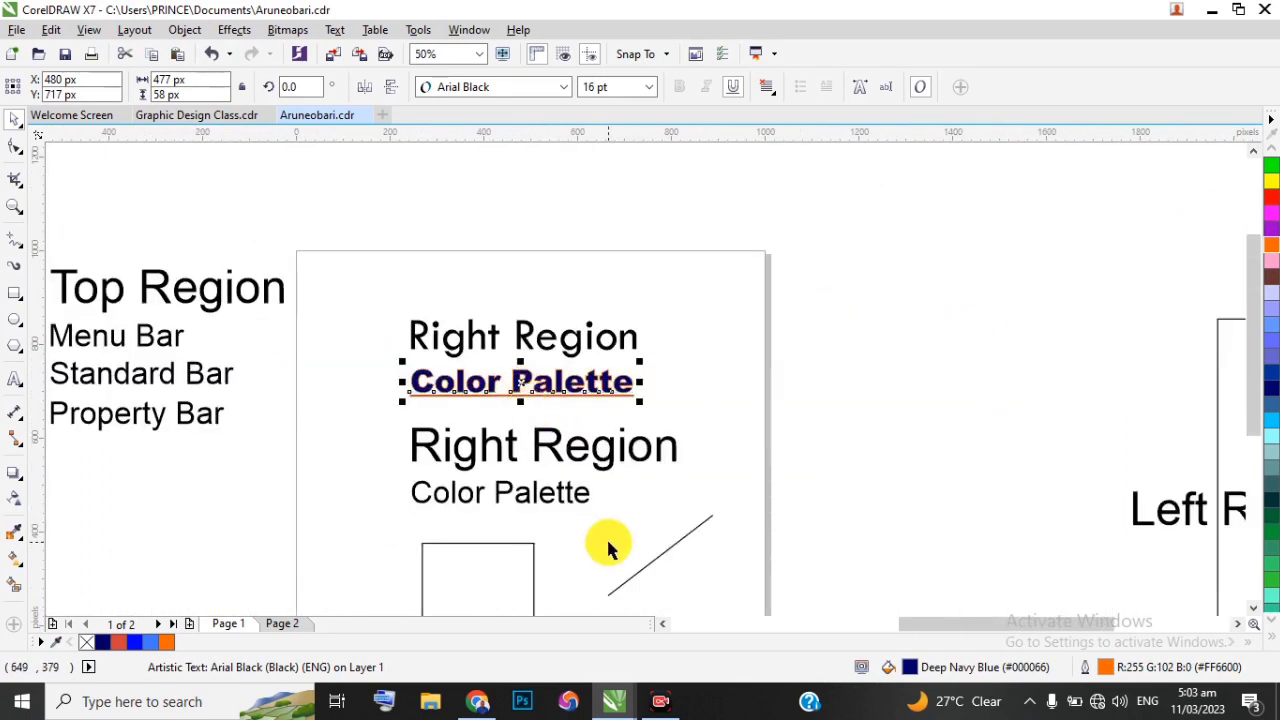
Move the diagonal line up beside the upper Color Palette text, centered at about X 914, Y 717 px
{"action": "scroll", "coordinate": [651, 557], "scroll_direction": "up", "scroll_amount": 1}
{"action": "left_click_drag", "start_coordinate": [678, 575], "coordinate": [816, 226]}
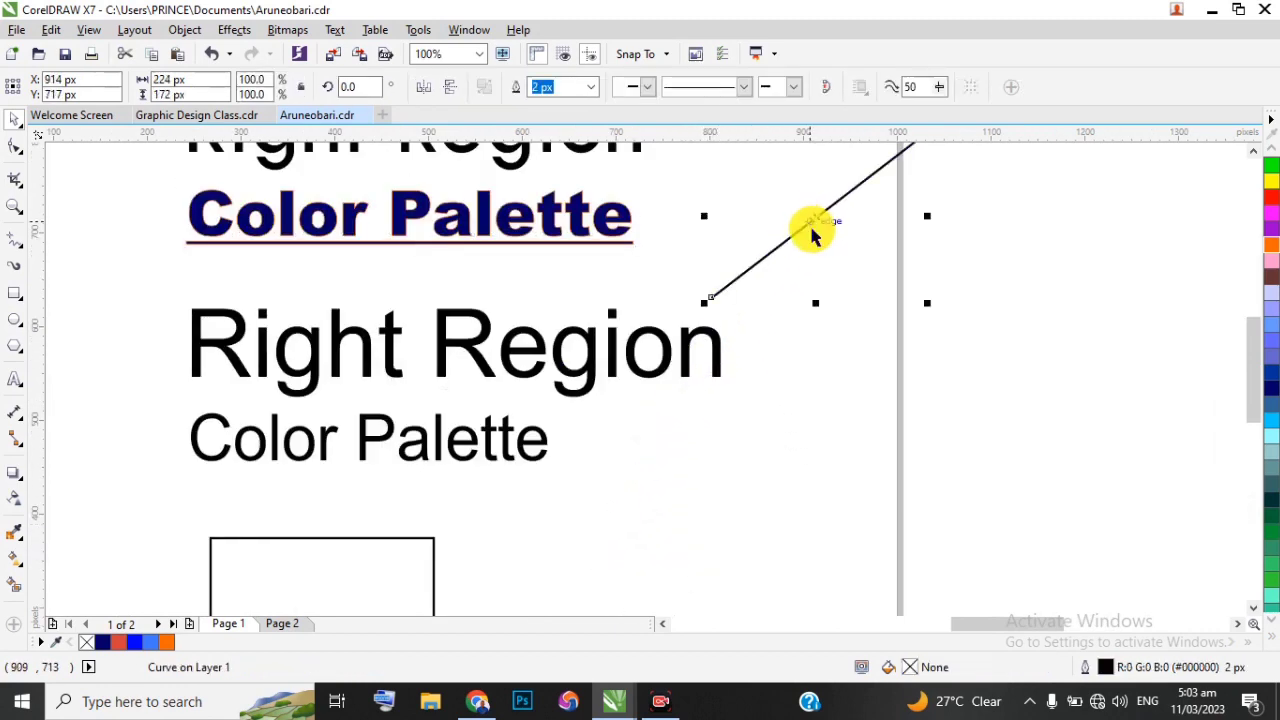
{"action": "scroll", "coordinate": [820, 220], "scroll_direction": "up", "scroll_amount": 1}
{"action": "scroll", "coordinate": [785, 252], "scroll_direction": "down", "scroll_amount": 2}
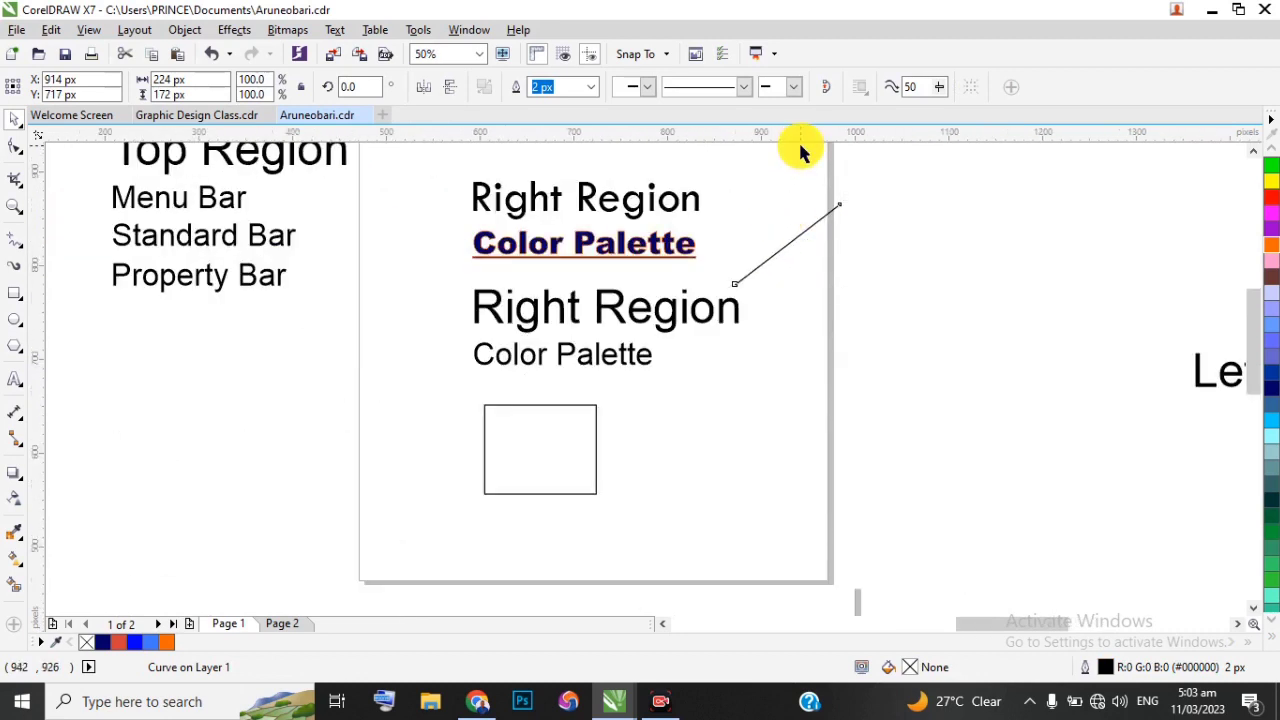
Color the diagonal line's outline orange (#FF6600) and mirror the line both horizontally and vertically
{"action": "scroll", "coordinate": [803, 151], "scroll_direction": "up", "scroll_amount": 1}
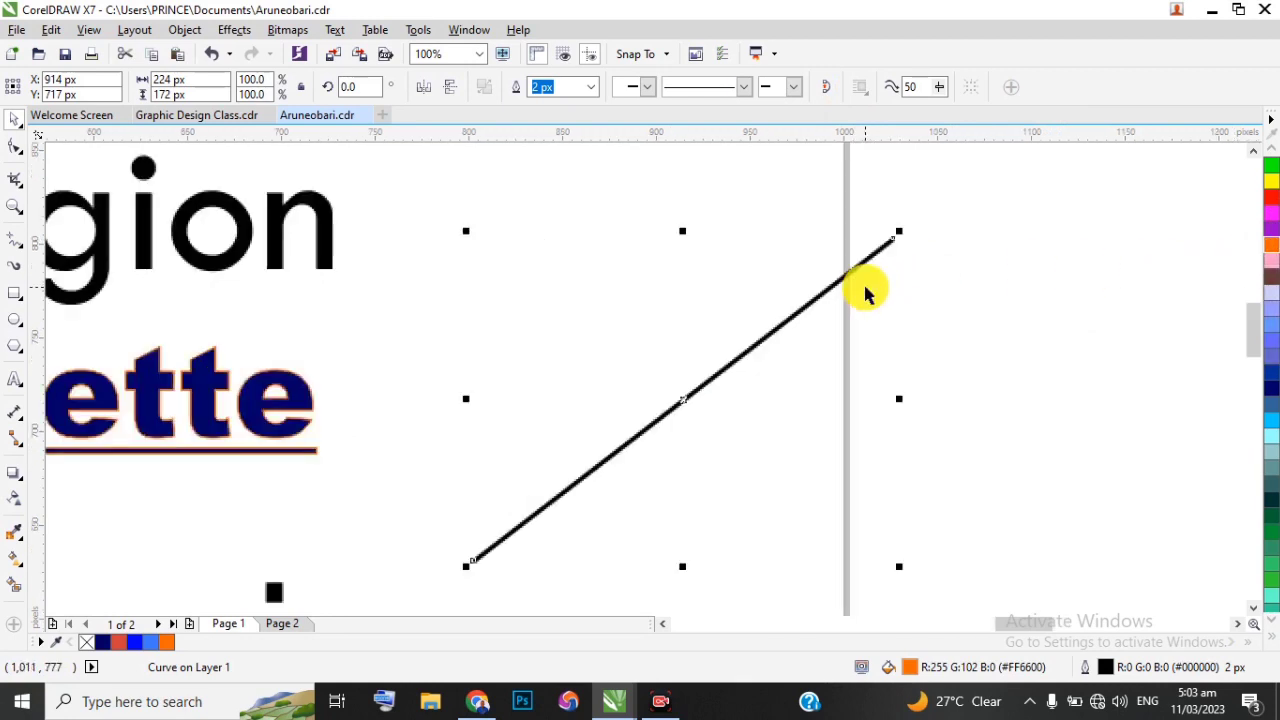
{"action": "scroll", "coordinate": [866, 291], "scroll_direction": "up", "scroll_amount": 3}
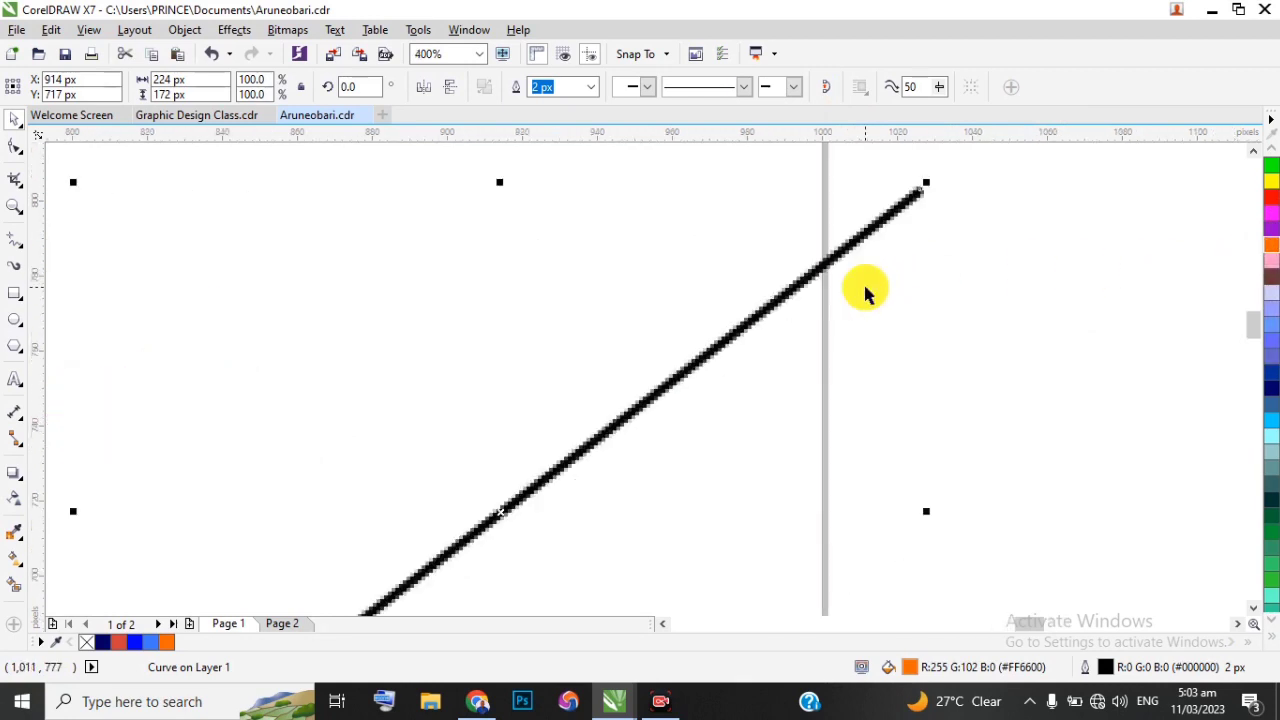
{"action": "right_click", "coordinate": [1270, 255]}
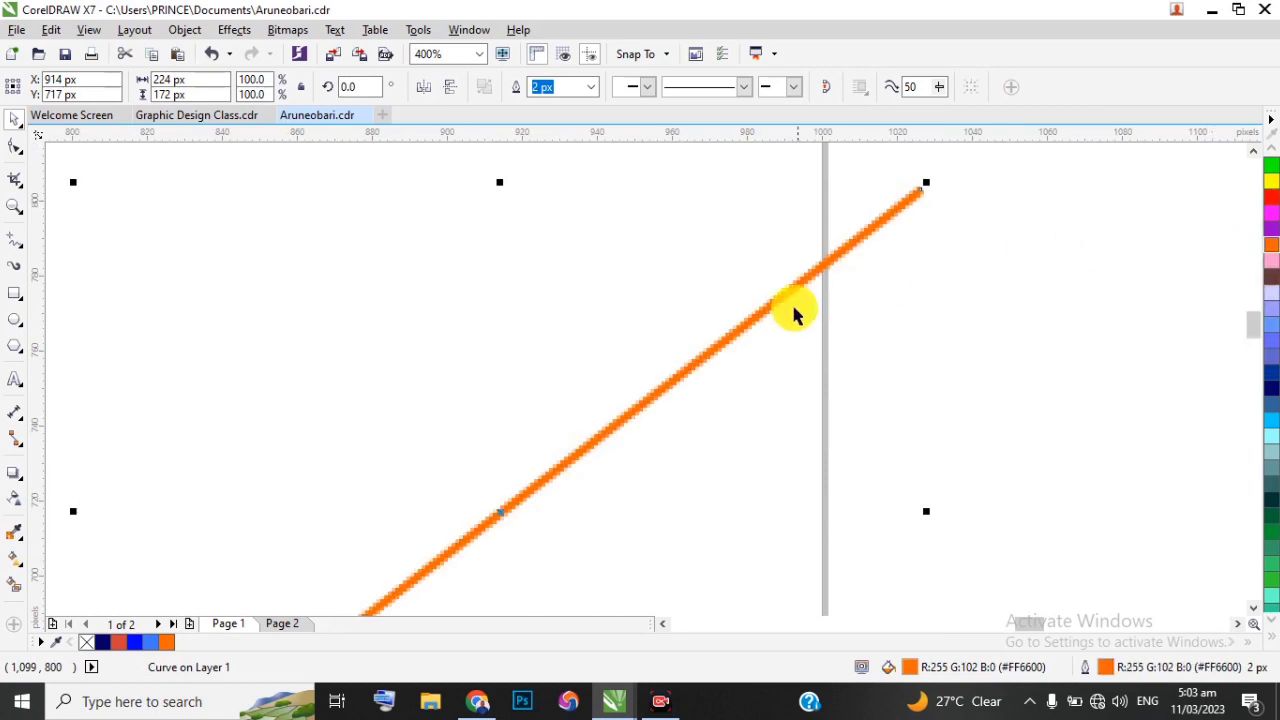
{"action": "scroll", "coordinate": [597, 315], "scroll_direction": "down", "scroll_amount": 2}
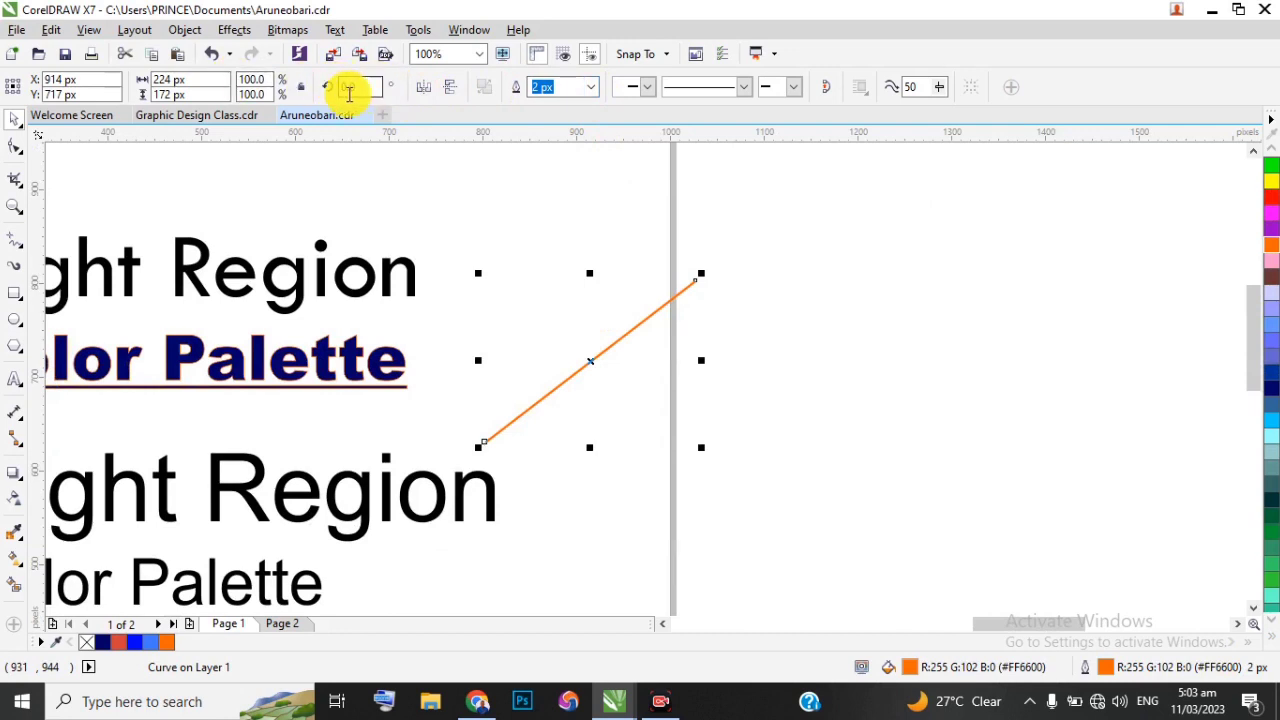
{"action": "left_click", "coordinate": [422, 88]}
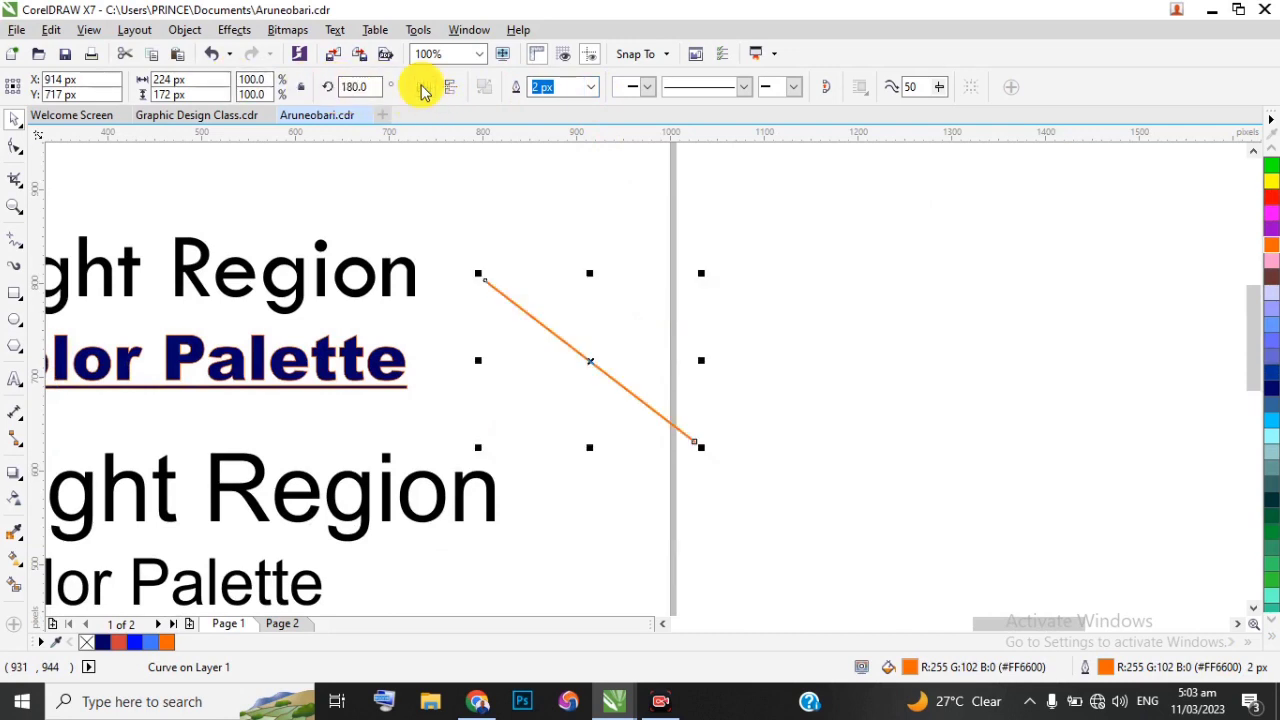
{"action": "left_click", "coordinate": [455, 88]}
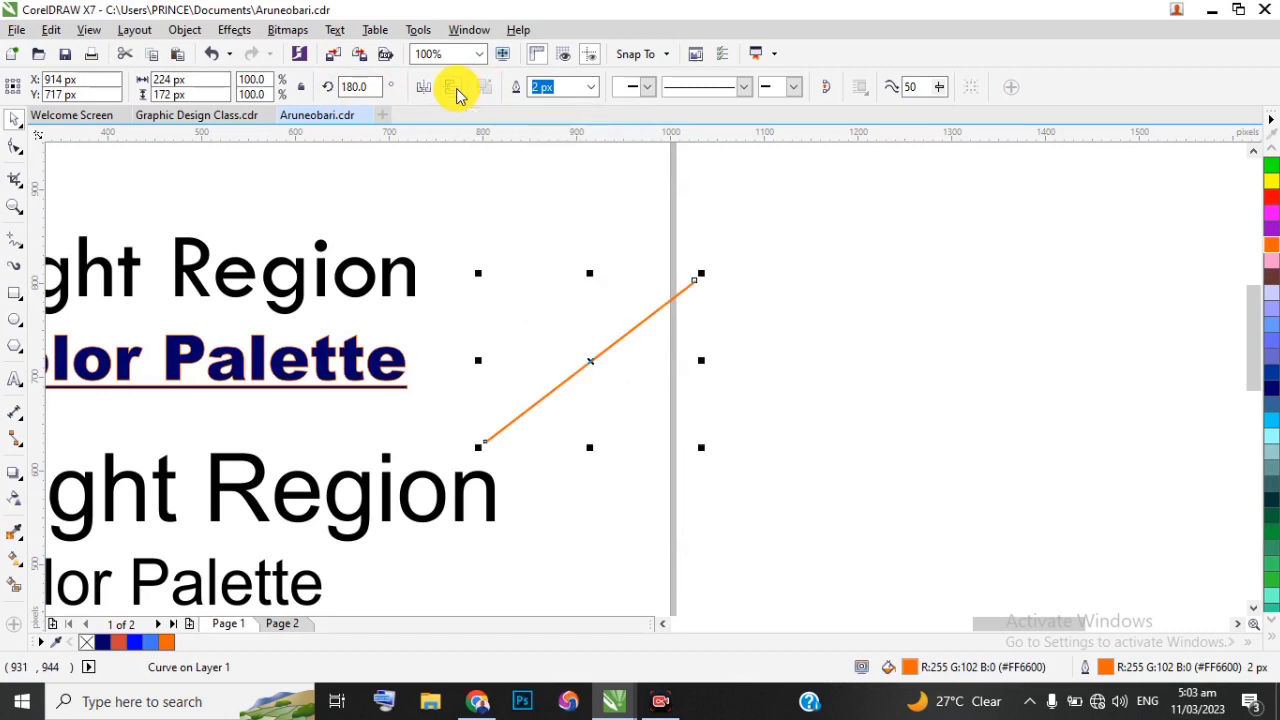
Set the orange line's outline width to 8 px, and reduce it to 5 px
{"action": "left_click", "coordinate": [591, 88]}
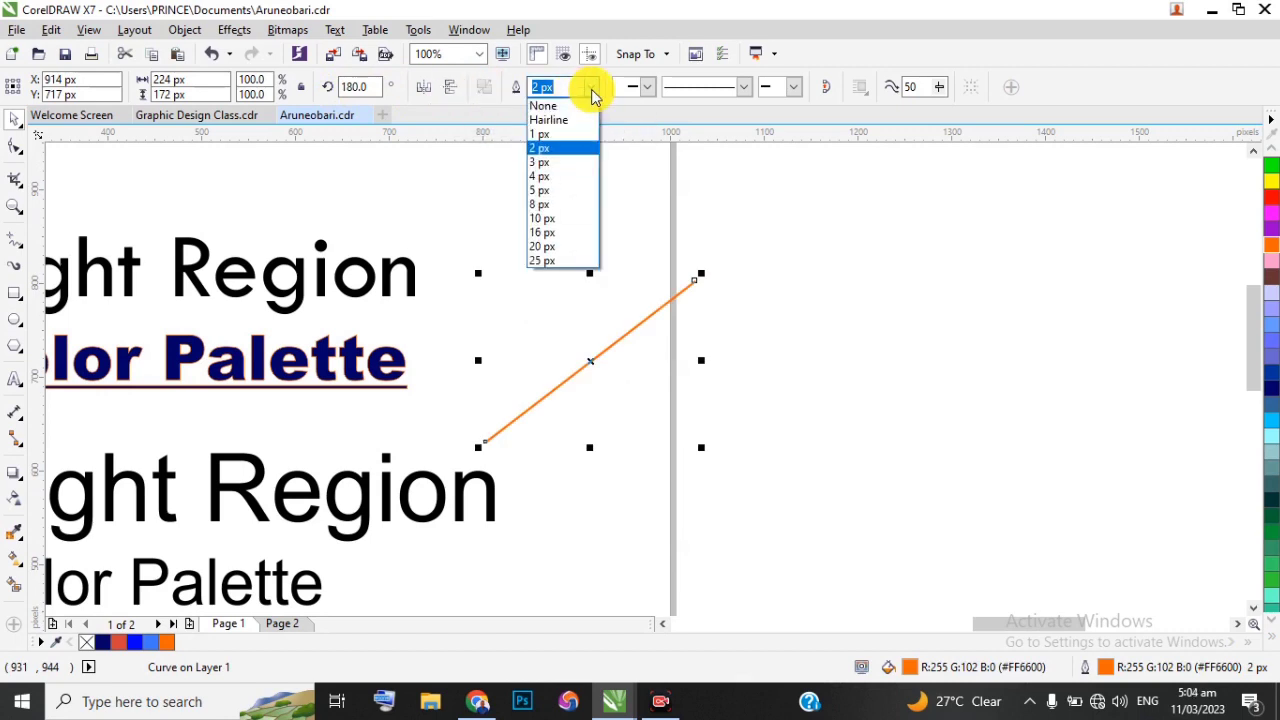
{"action": "left_click", "coordinate": [540, 204]}
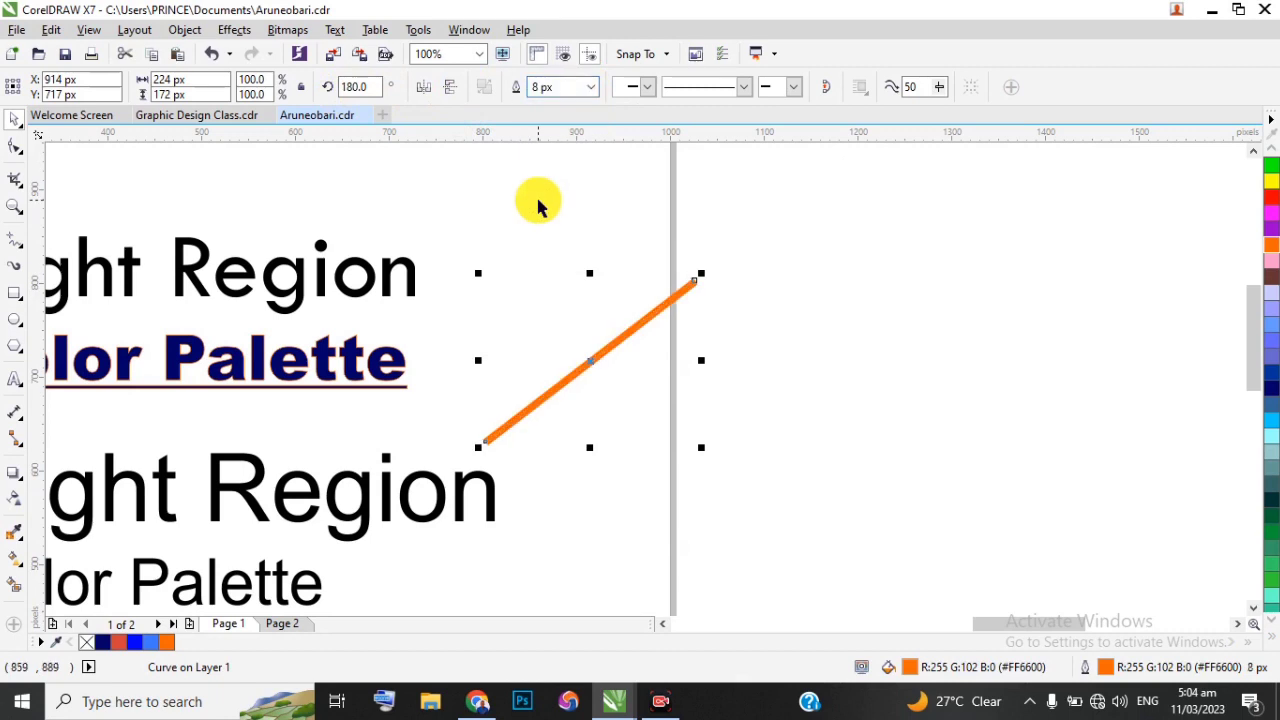
{"action": "left_click", "coordinate": [595, 90]}
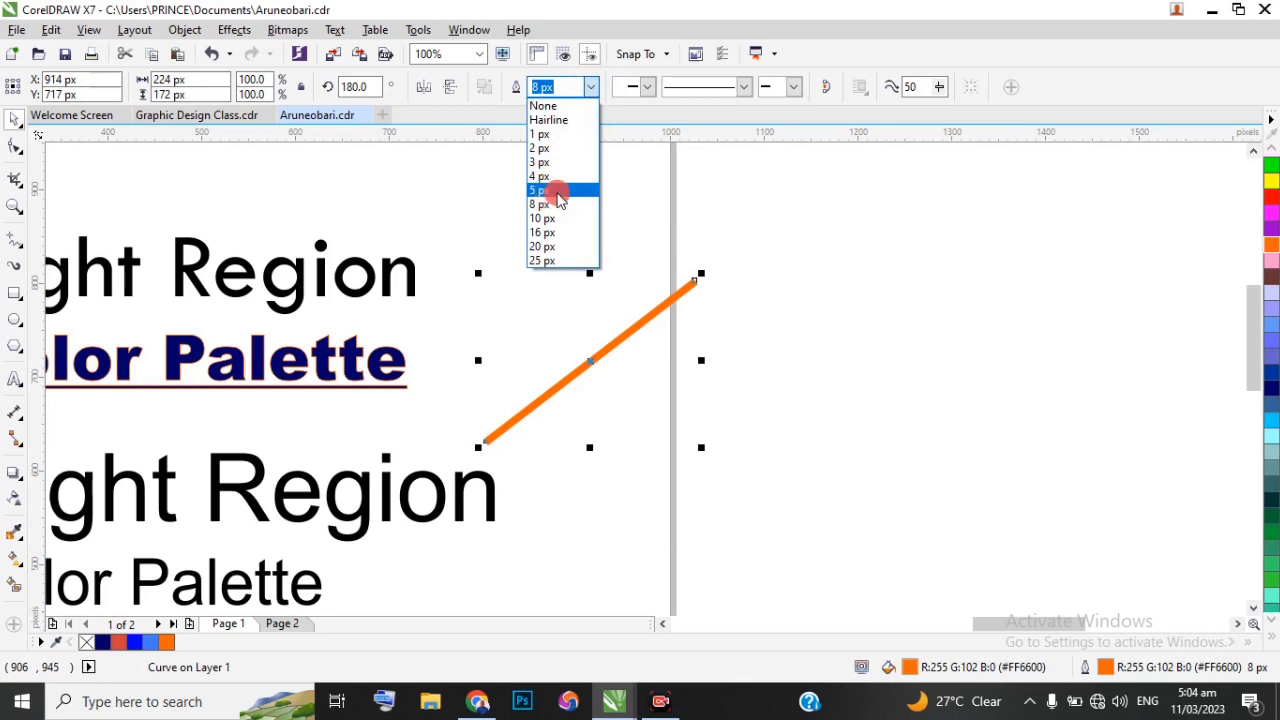
{"action": "left_click", "coordinate": [557, 194]}
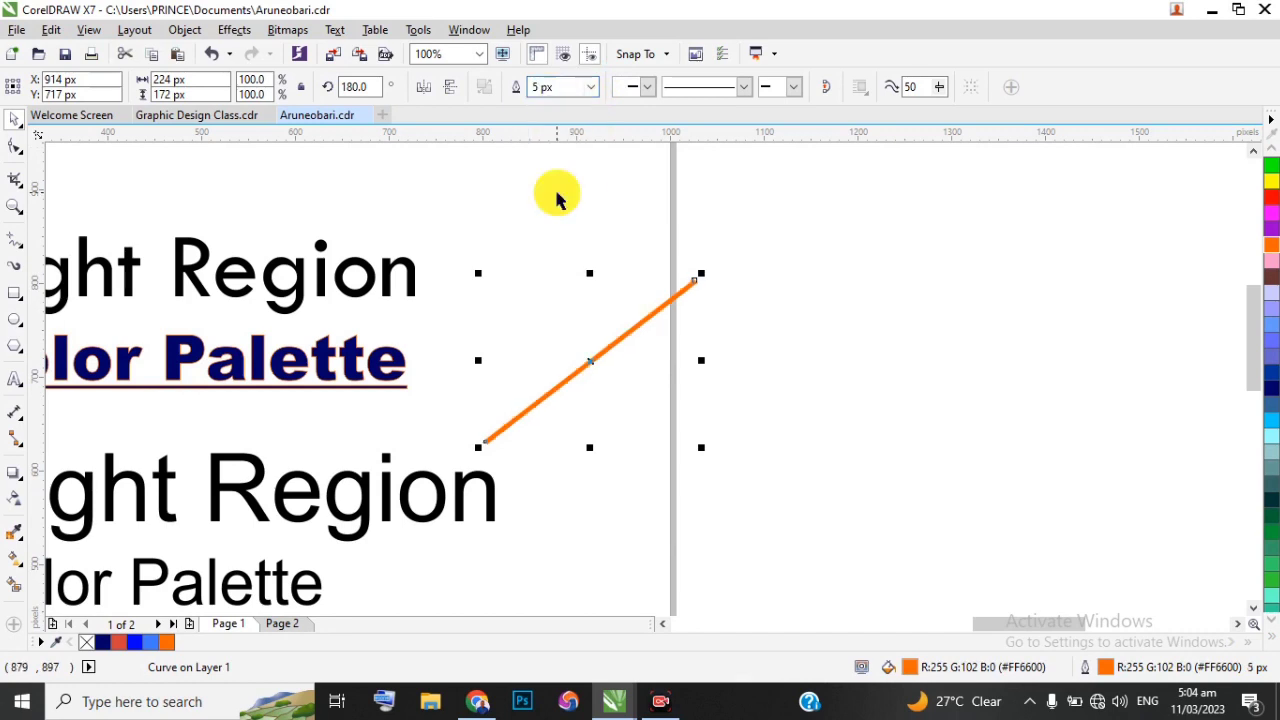
Add a solid triangular arrowhead to the upper end of the orange line and a double-chevron tail to its lower end
{"action": "left_click", "coordinate": [648, 87]}
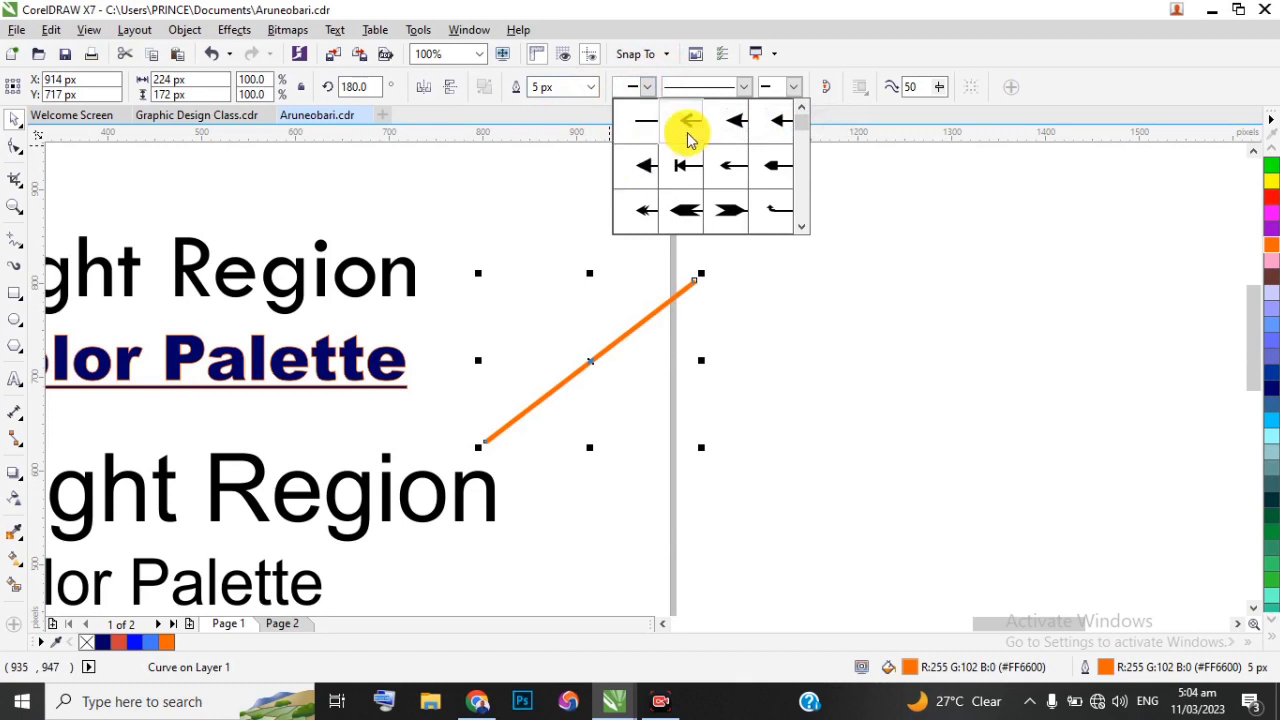
{"action": "left_click", "coordinate": [748, 125]}
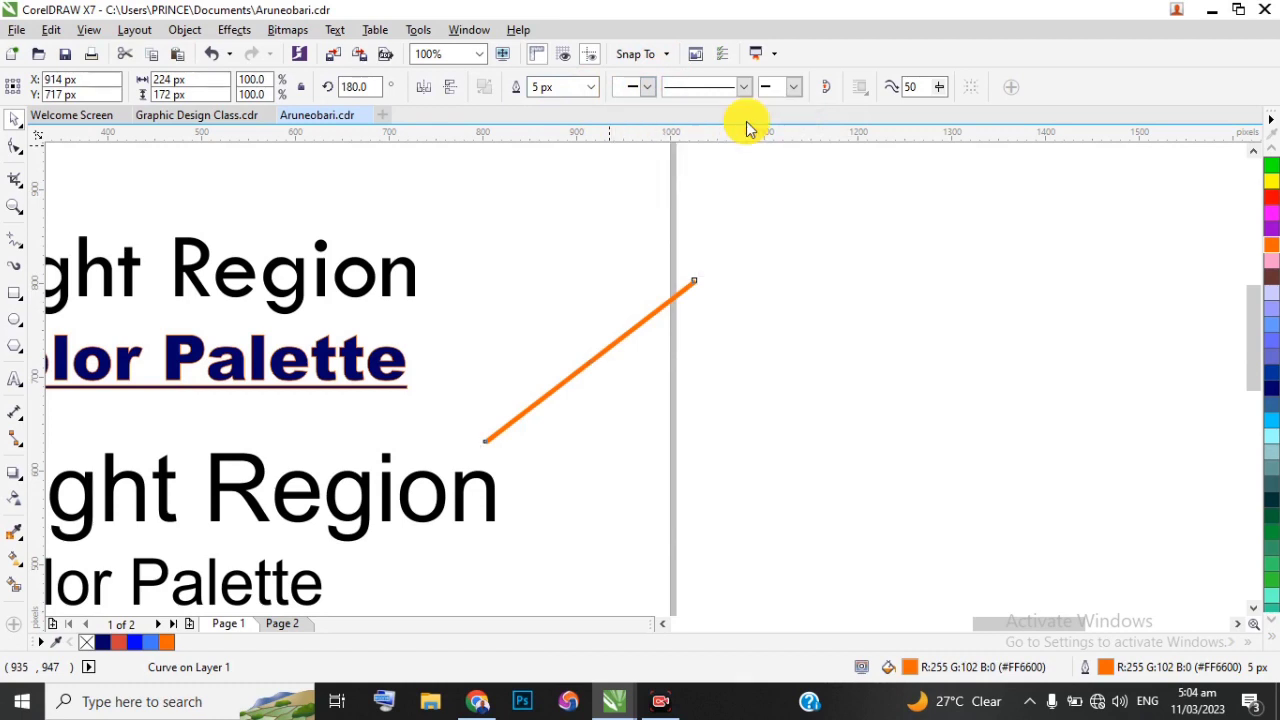
{"action": "left_click", "coordinate": [795, 89]}
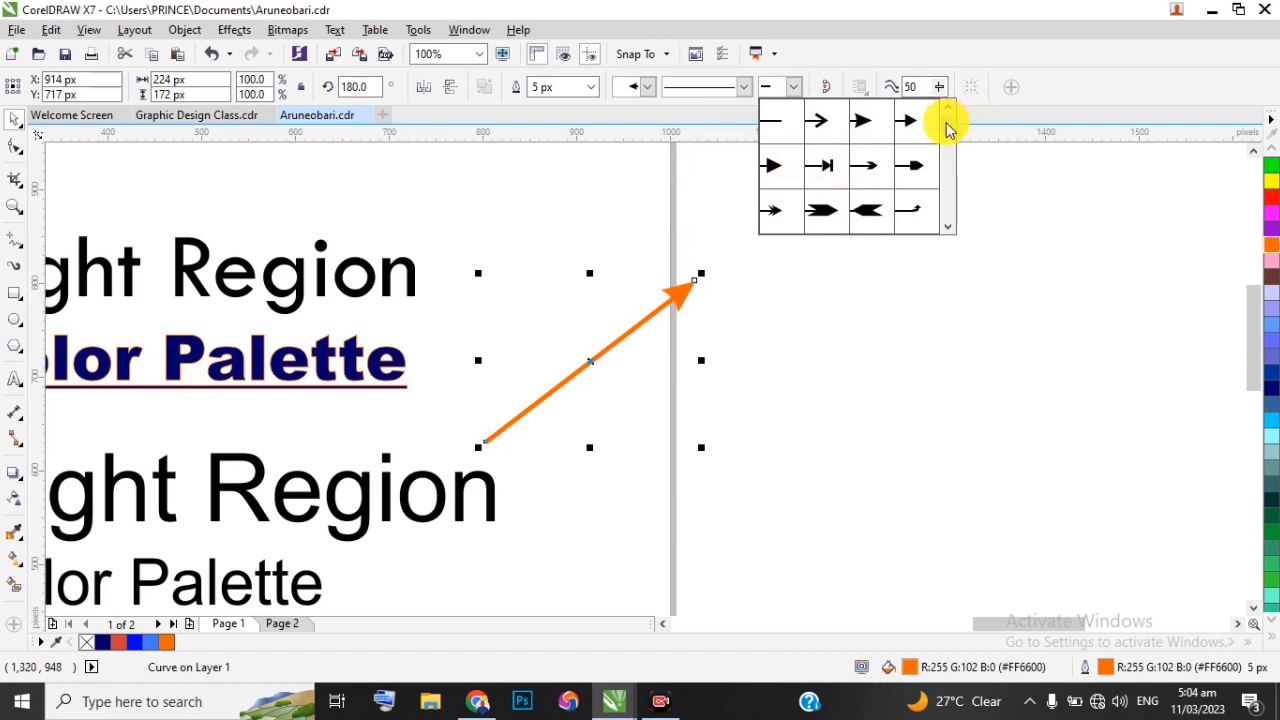
{"action": "left_click_drag", "start_coordinate": [945, 121], "coordinate": [948, 153]}
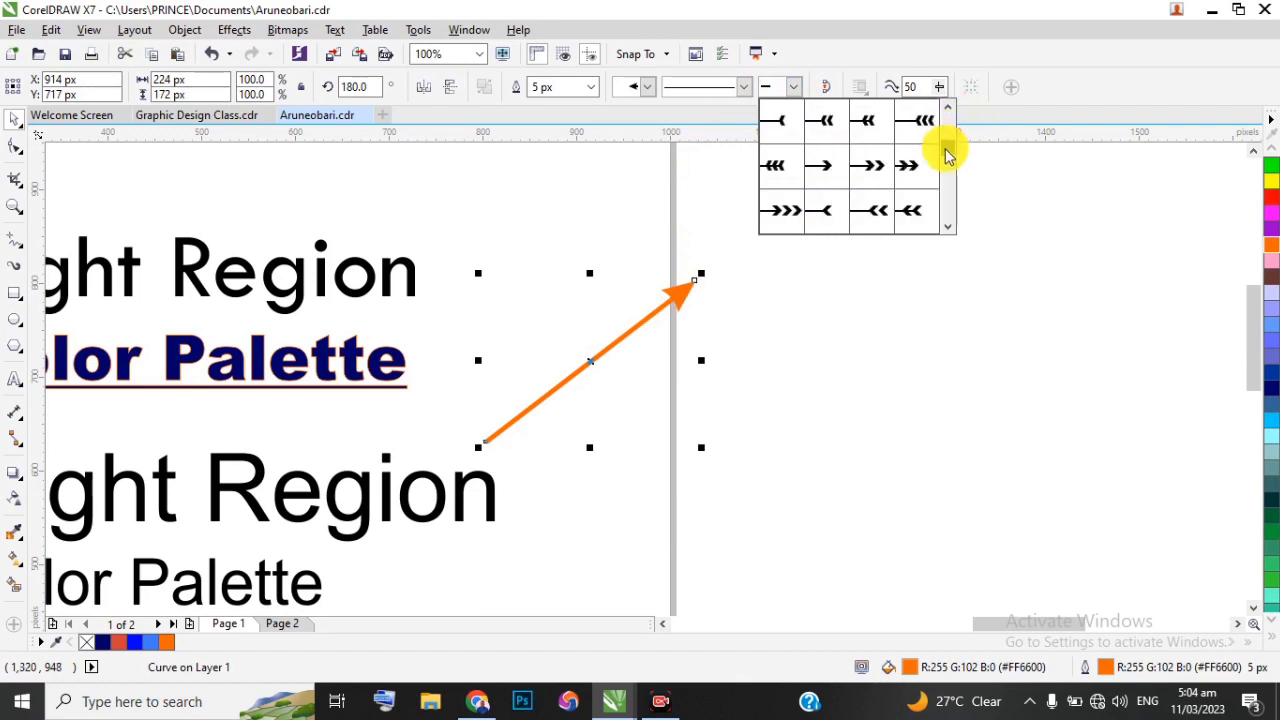
{"action": "left_click", "coordinate": [829, 122]}
{"action": "left_click", "coordinate": [909, 380]}
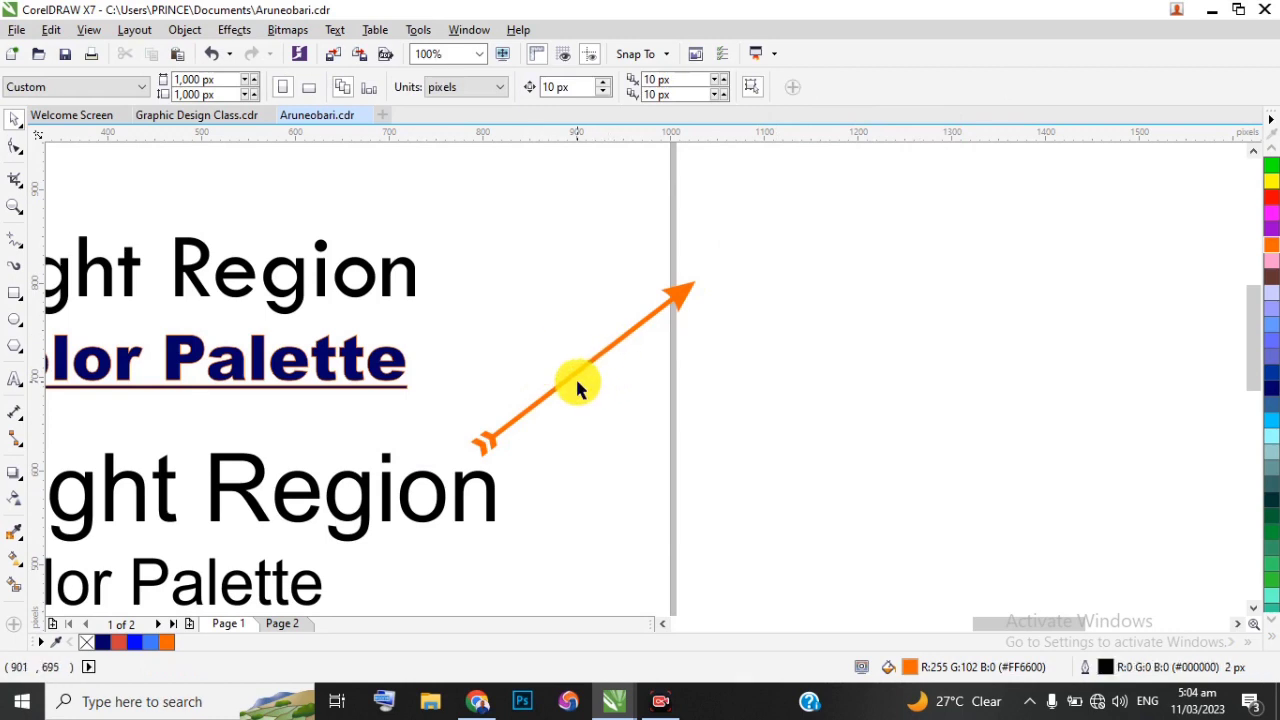
Move the orange arrow slightly up and to the right, centering it at about X 926, Y 757 px
{"action": "scroll", "coordinate": [577, 378], "scroll_direction": "up", "scroll_amount": 2}
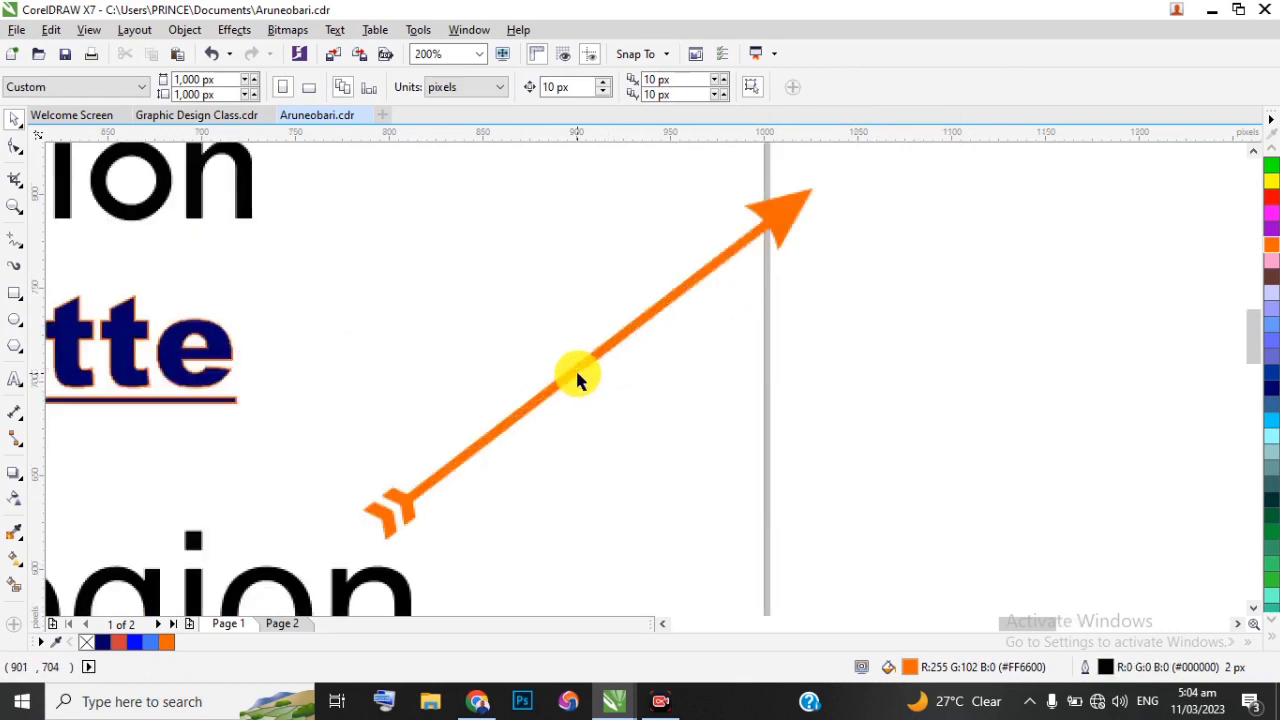
{"action": "scroll", "coordinate": [575, 380], "scroll_direction": "down", "scroll_amount": 2}
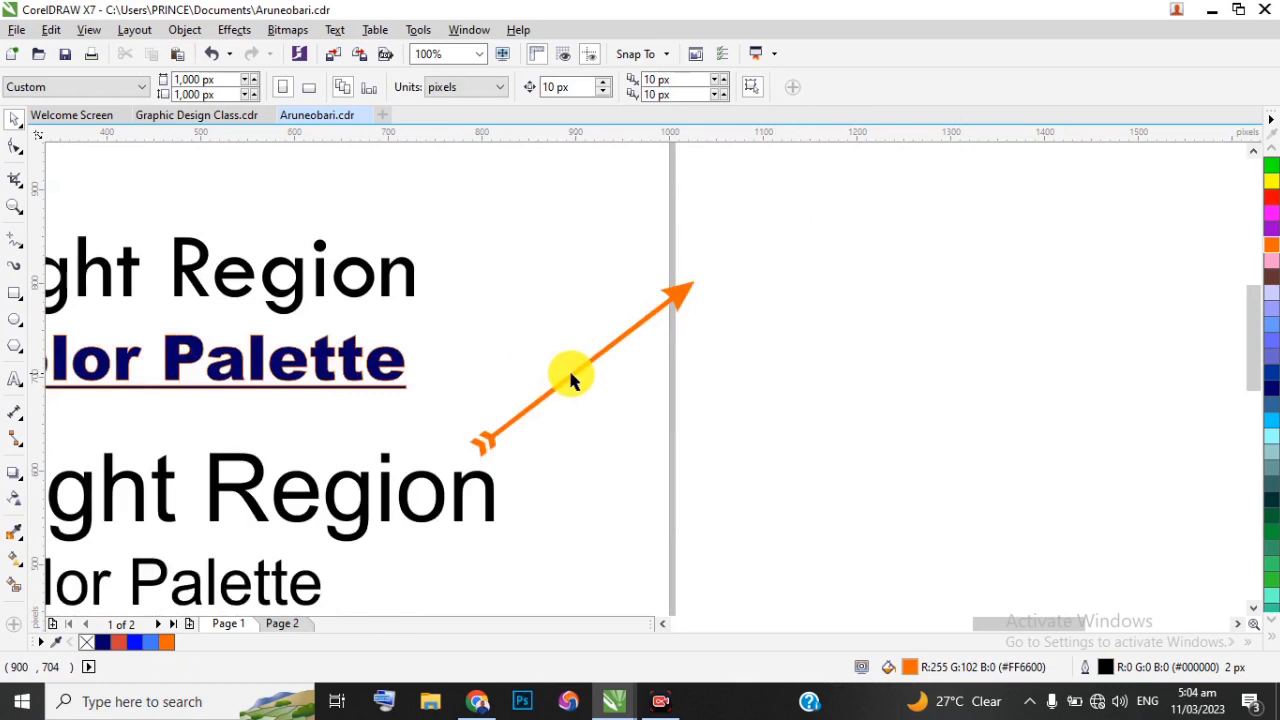
{"action": "scroll", "coordinate": [570, 380], "scroll_direction": "up", "scroll_amount": 2}
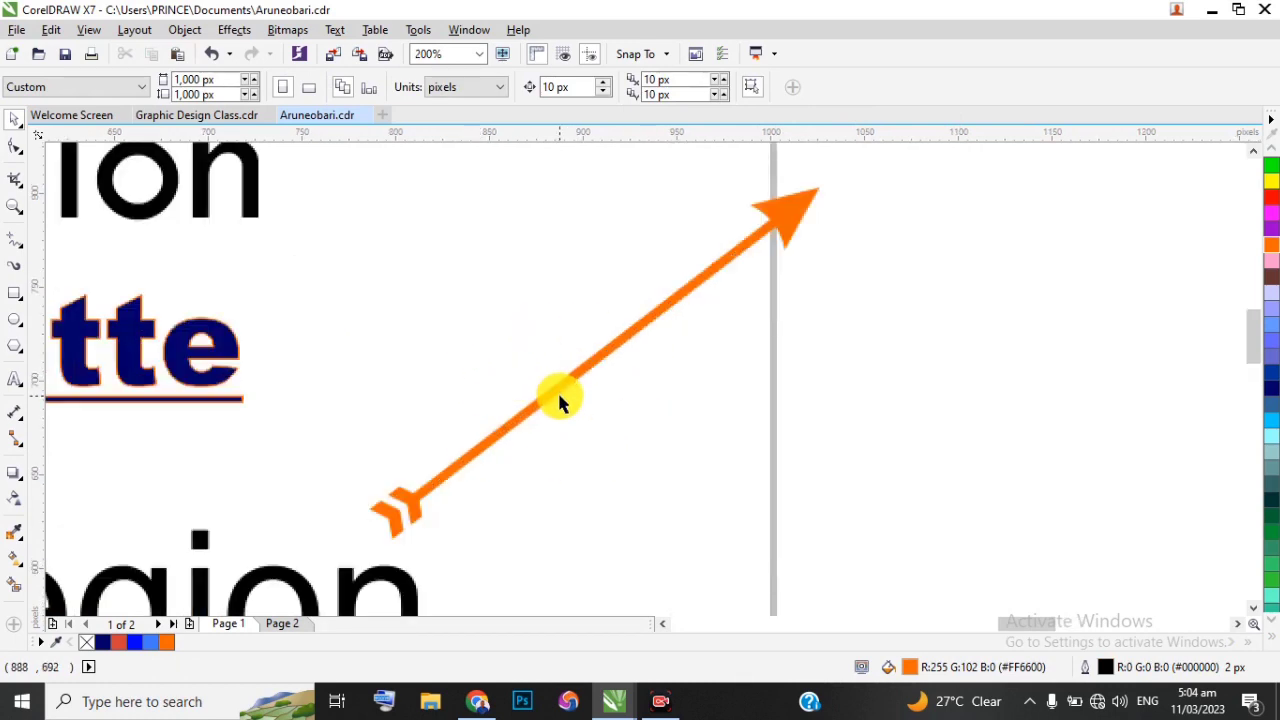
{"action": "scroll", "coordinate": [598, 380], "scroll_direction": "down", "scroll_amount": 2}
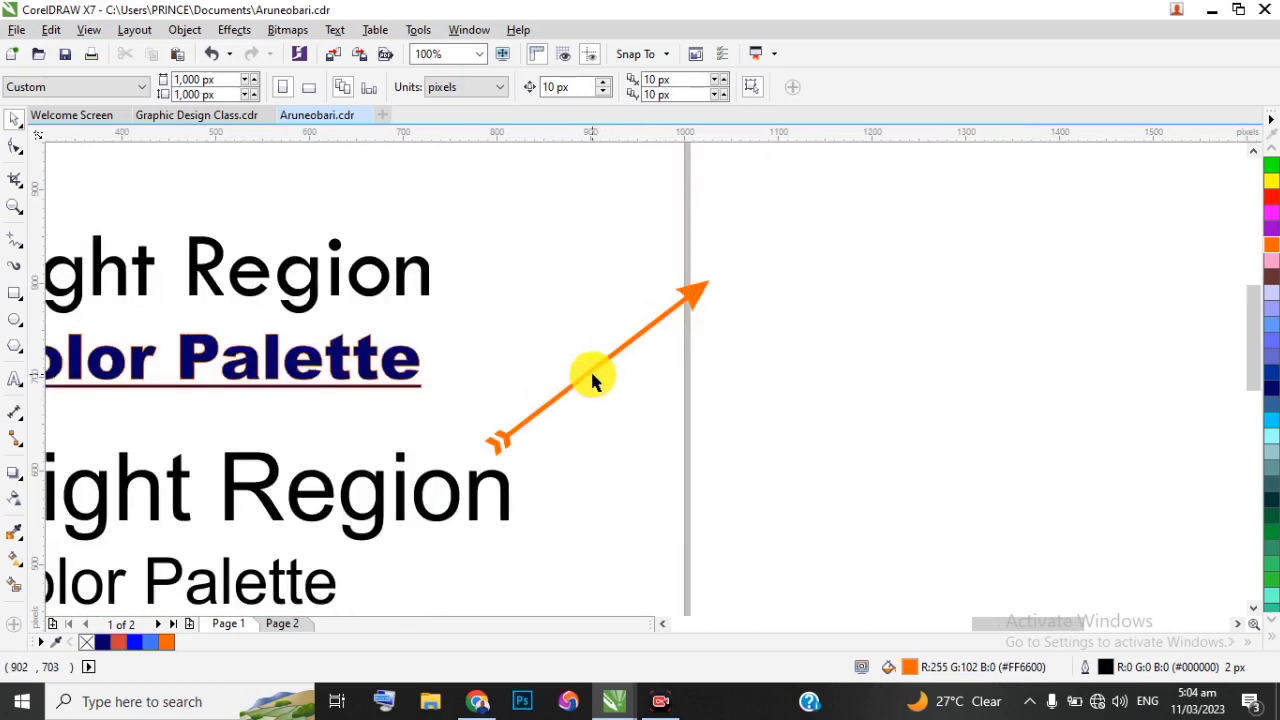
{"action": "left_click", "coordinate": [598, 380]}
{"action": "left_click_drag", "start_coordinate": [594, 372], "coordinate": [600, 335]}
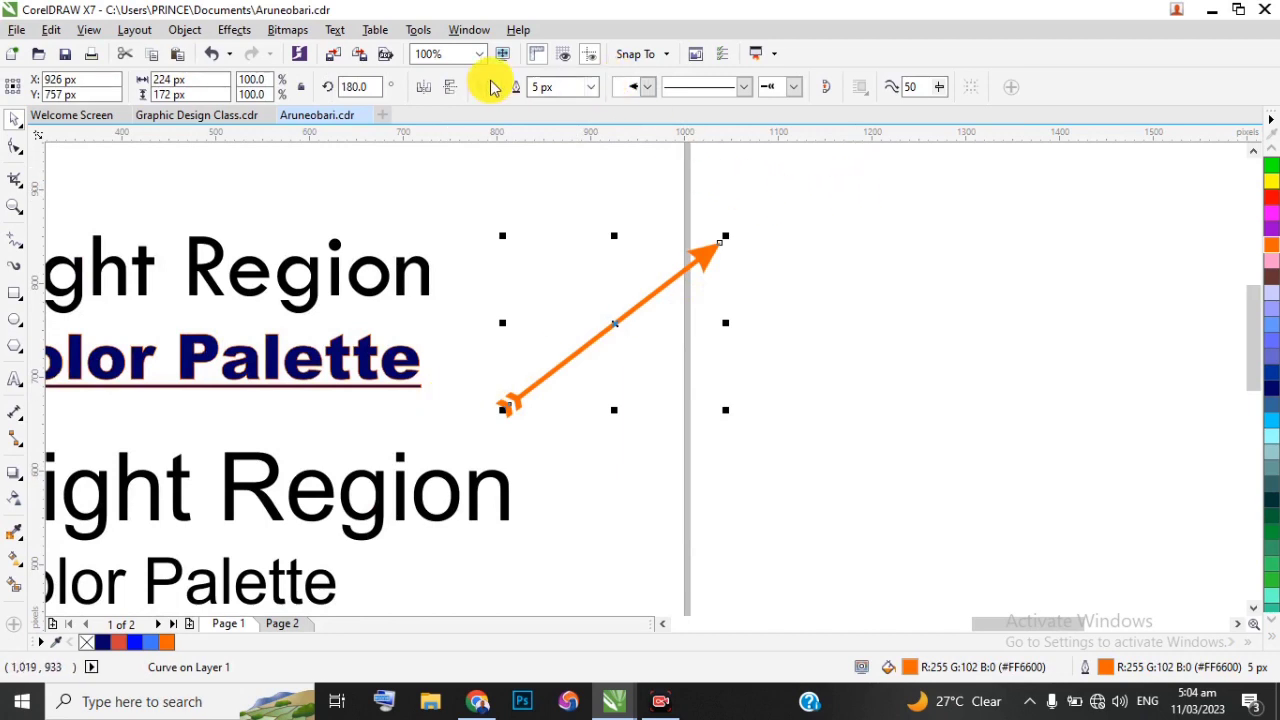
Try a dotted and a dashed line style on the orange arrow, and restore the solid line style
{"action": "left_click", "coordinate": [744, 89]}
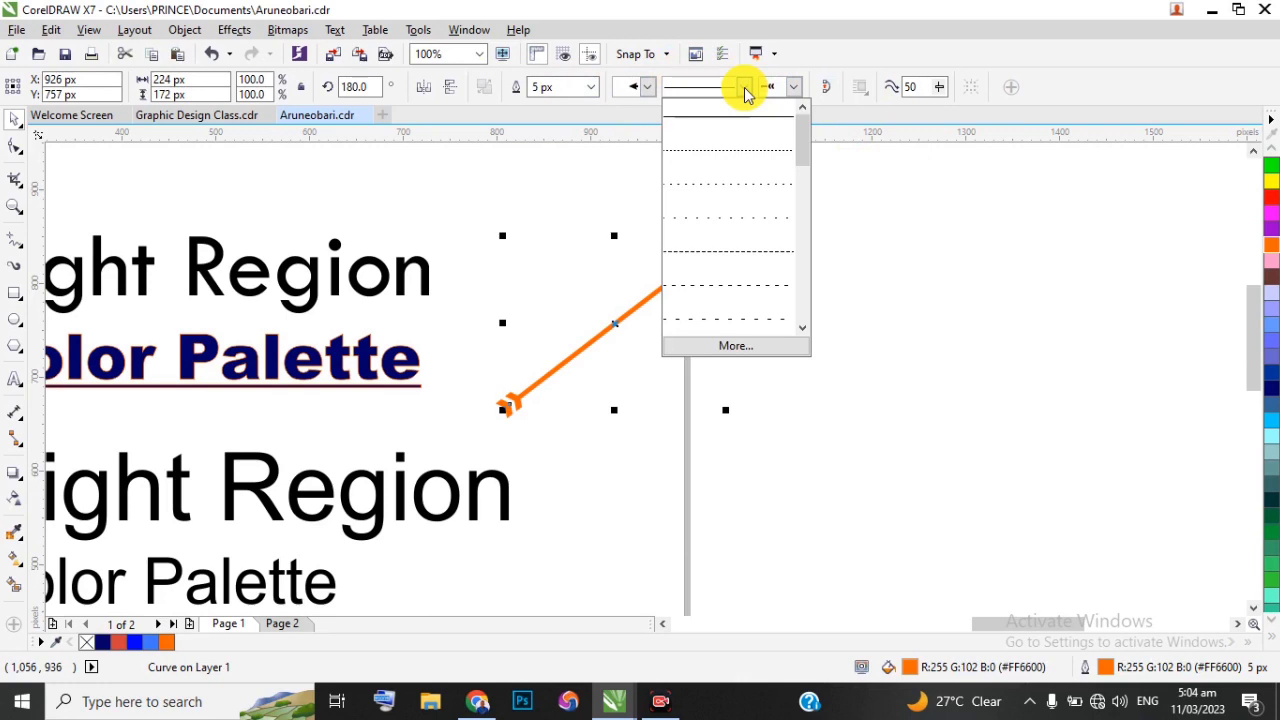
{"action": "left_click", "coordinate": [741, 152]}
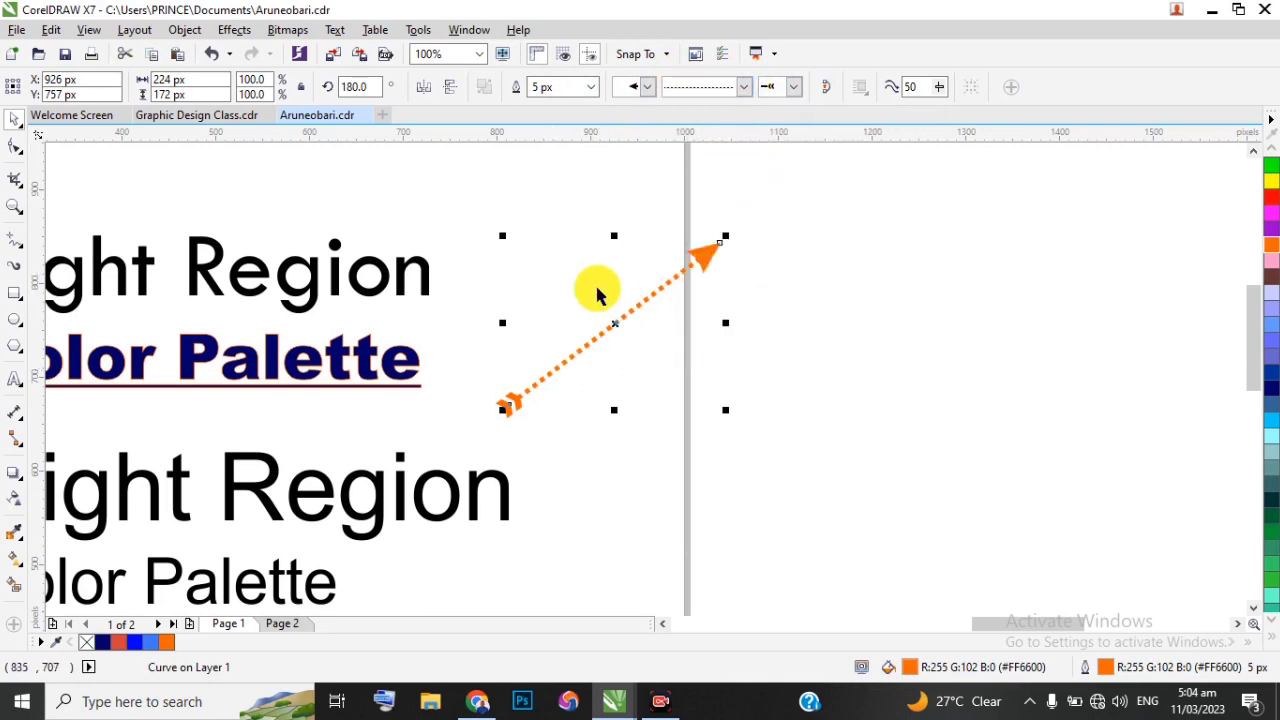
{"action": "left_click", "coordinate": [745, 88]}
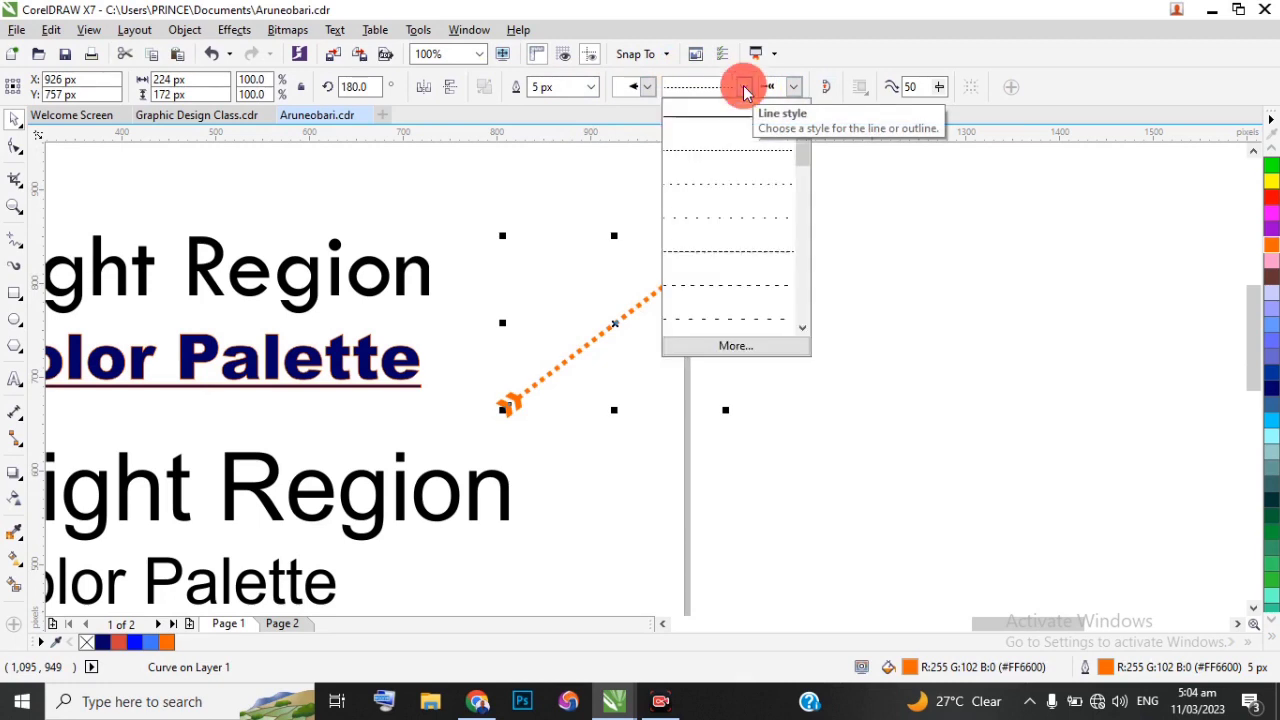
{"action": "left_click", "coordinate": [700, 290]}
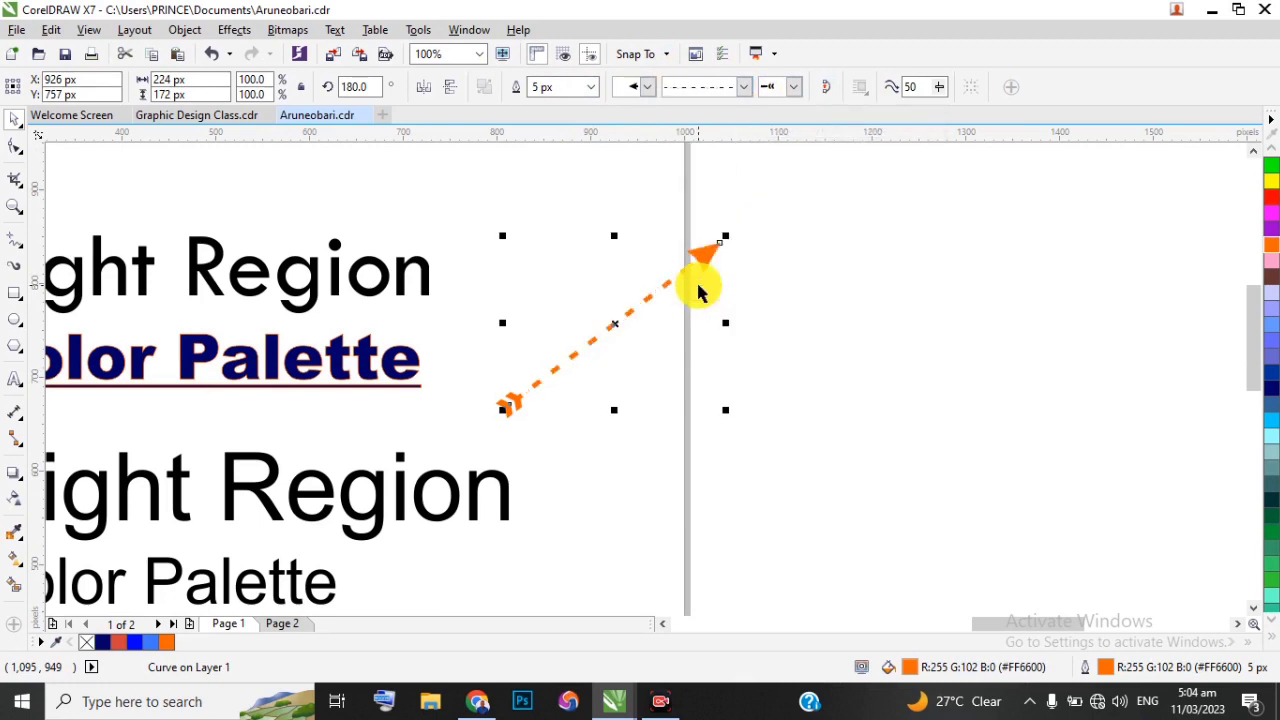
{"action": "left_click", "coordinate": [746, 89]}
{"action": "left_click", "coordinate": [731, 118]}
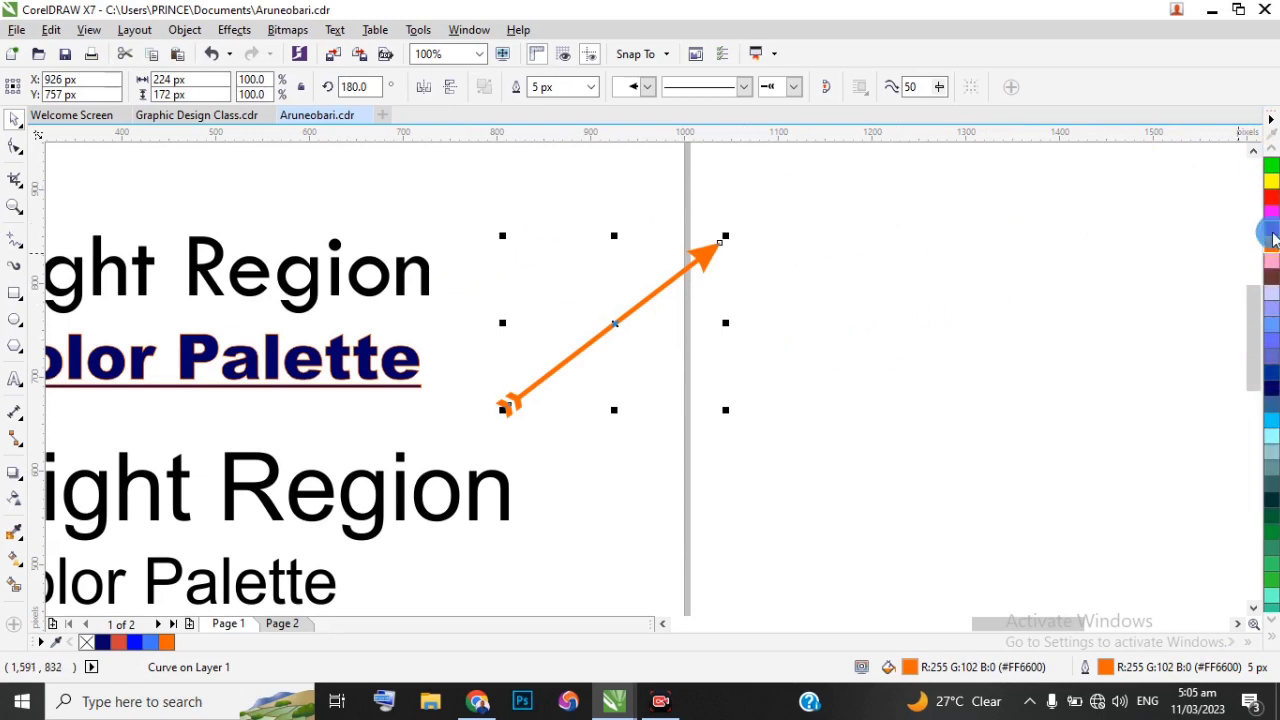
Color the orange arrow's outline purple (#9900CC) and deselect it
{"action": "right_click", "coordinate": [1273, 236]}
{"action": "left_click", "coordinate": [993, 237]}
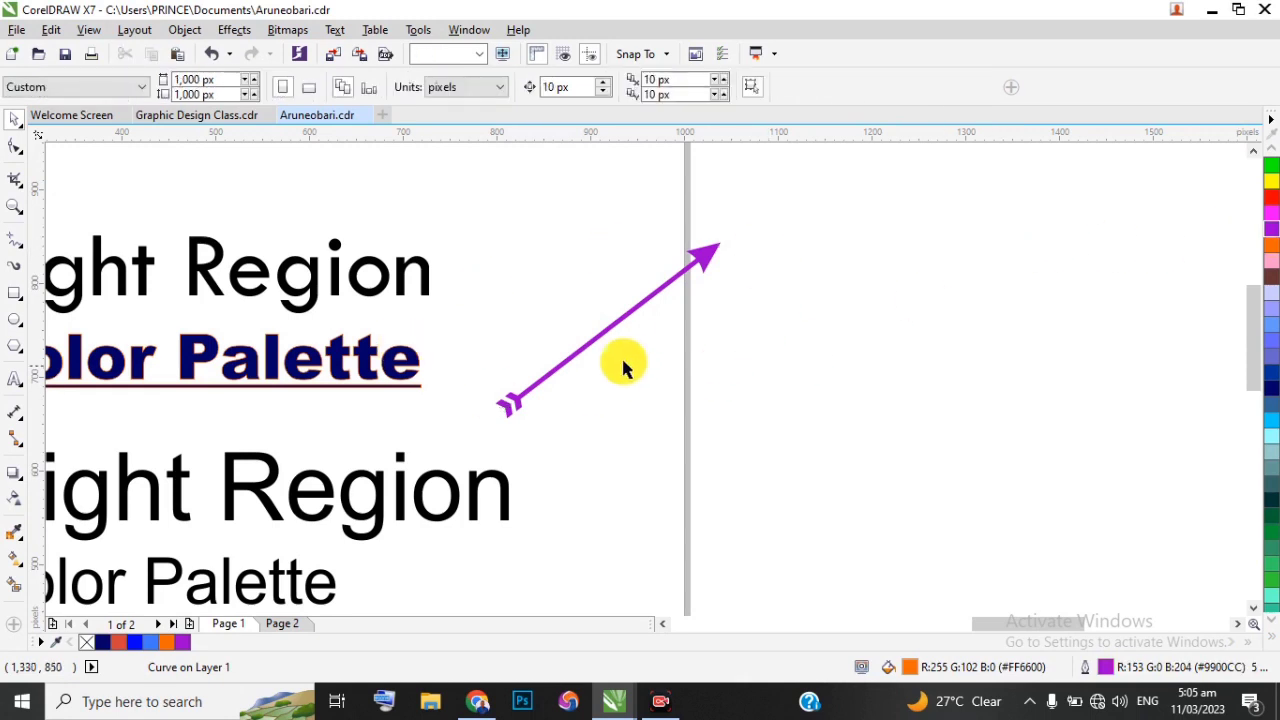
Move the unfilled rectangle up beside the lower Color Palette text, centering it at about X 807, Y 410 px
{"action": "scroll", "coordinate": [697, 335], "scroll_direction": "down", "scroll_amount": 1}
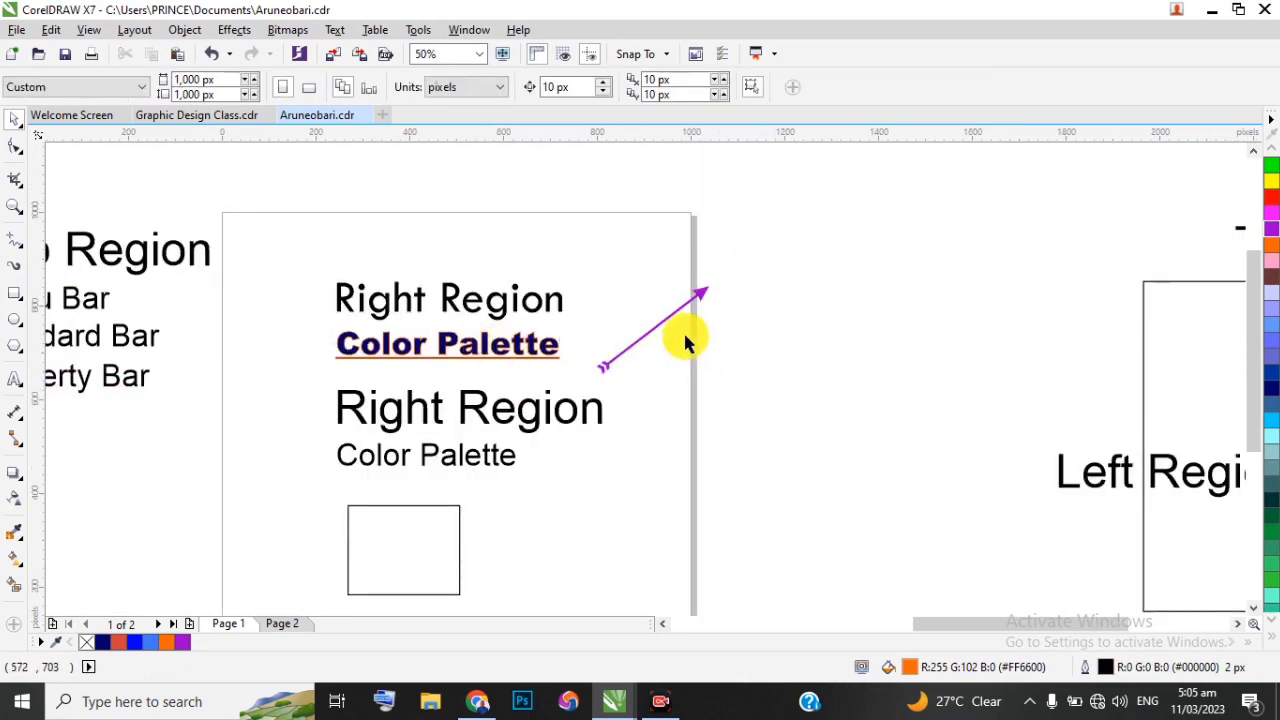
{"action": "left_click", "coordinate": [409, 508]}
{"action": "left_click_drag", "start_coordinate": [730, 421], "coordinate": [607, 476]}
Draw a nearly square rectangle of about 190 × 191 px just beside the unfilled rectangle, across the page's edge
{"action": "scroll", "coordinate": [609, 518], "scroll_direction": "up", "scroll_amount": 2}
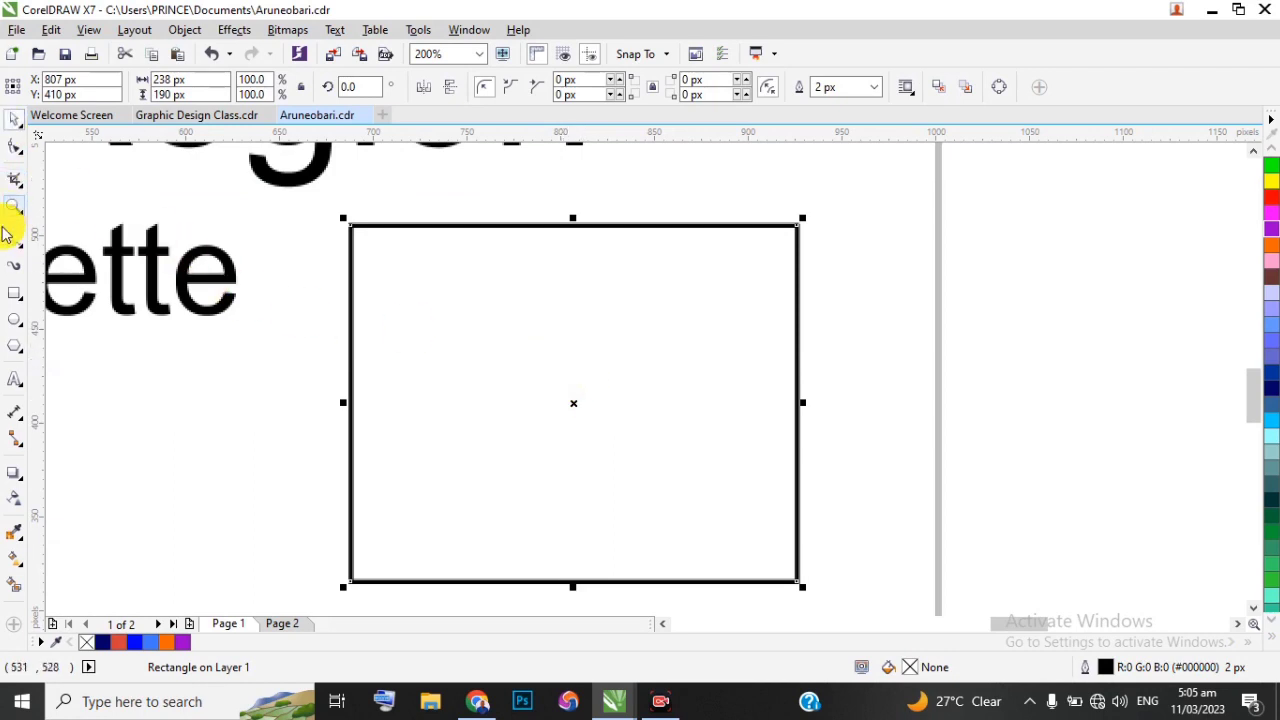
{"action": "left_click", "coordinate": [15, 291]}
{"action": "left_click_drag", "start_coordinate": [850, 222], "coordinate": [1207, 580]}
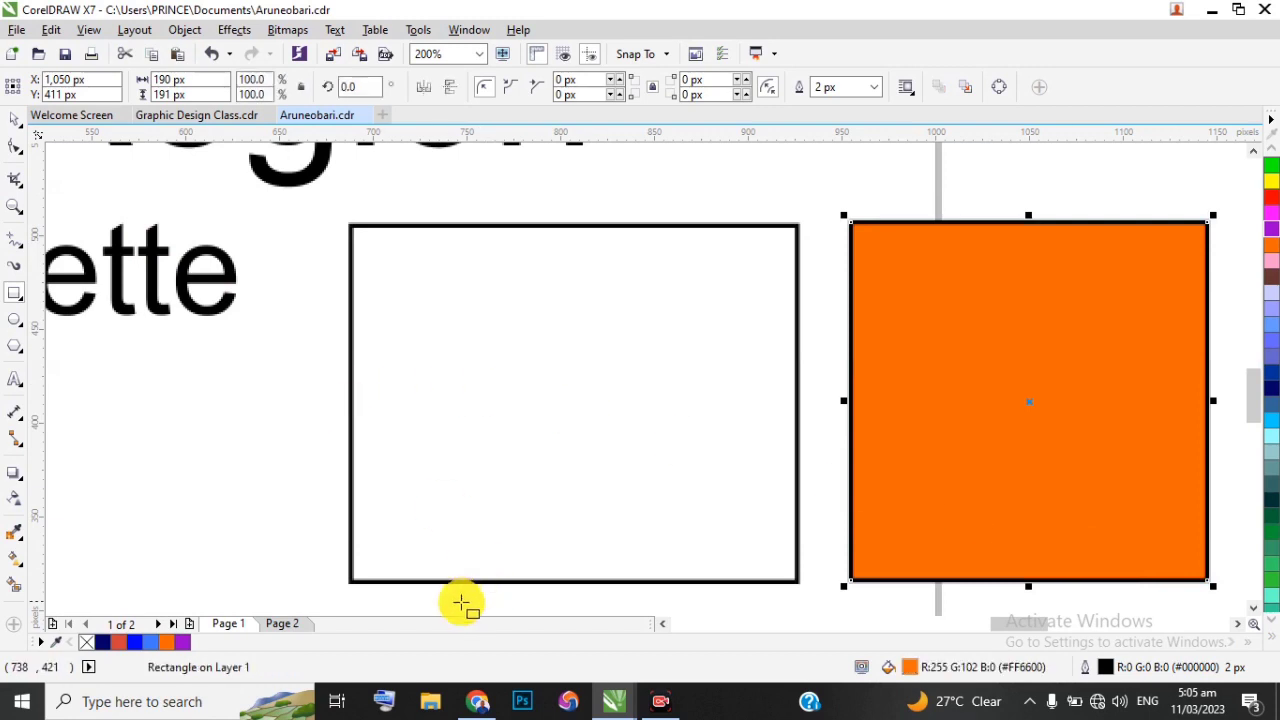
Remove the orange square's fill and move the square below the lower Color Palette text, at about X 360, Y 306 px
{"action": "left_click_drag", "start_coordinate": [1027, 628], "coordinate": [1067, 633]}
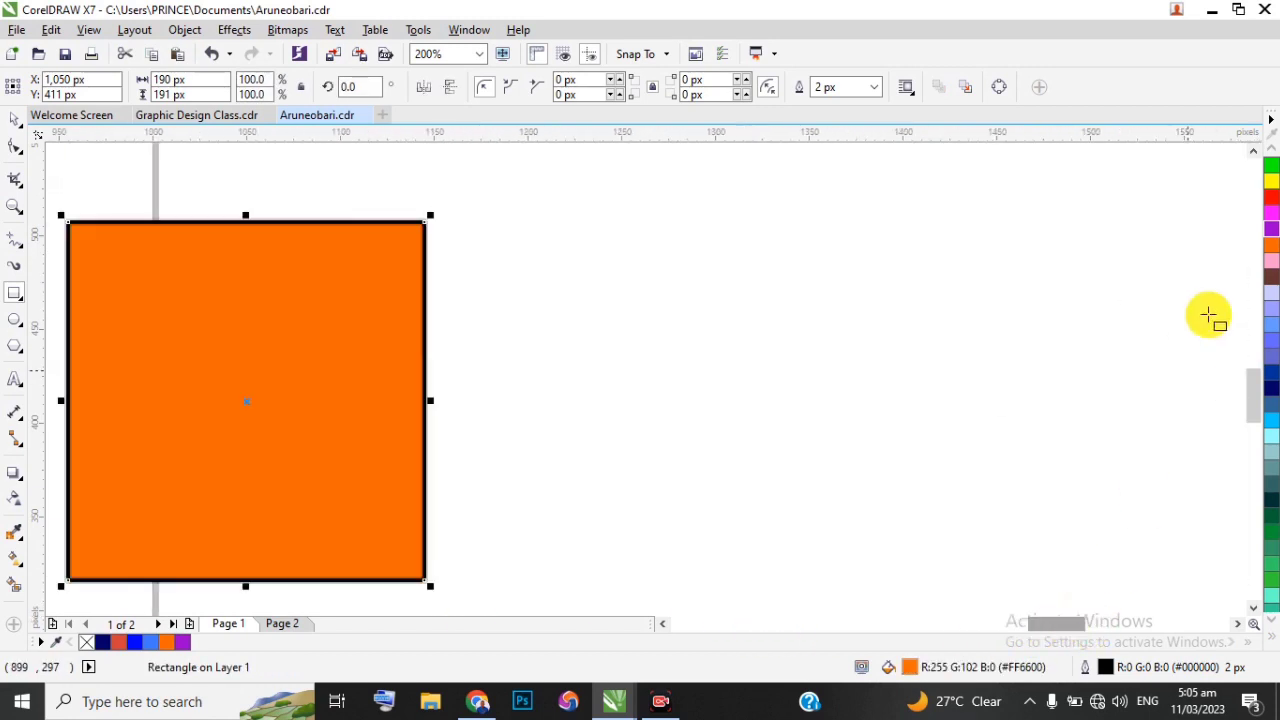
{"action": "left_click", "coordinate": [16, 124]}
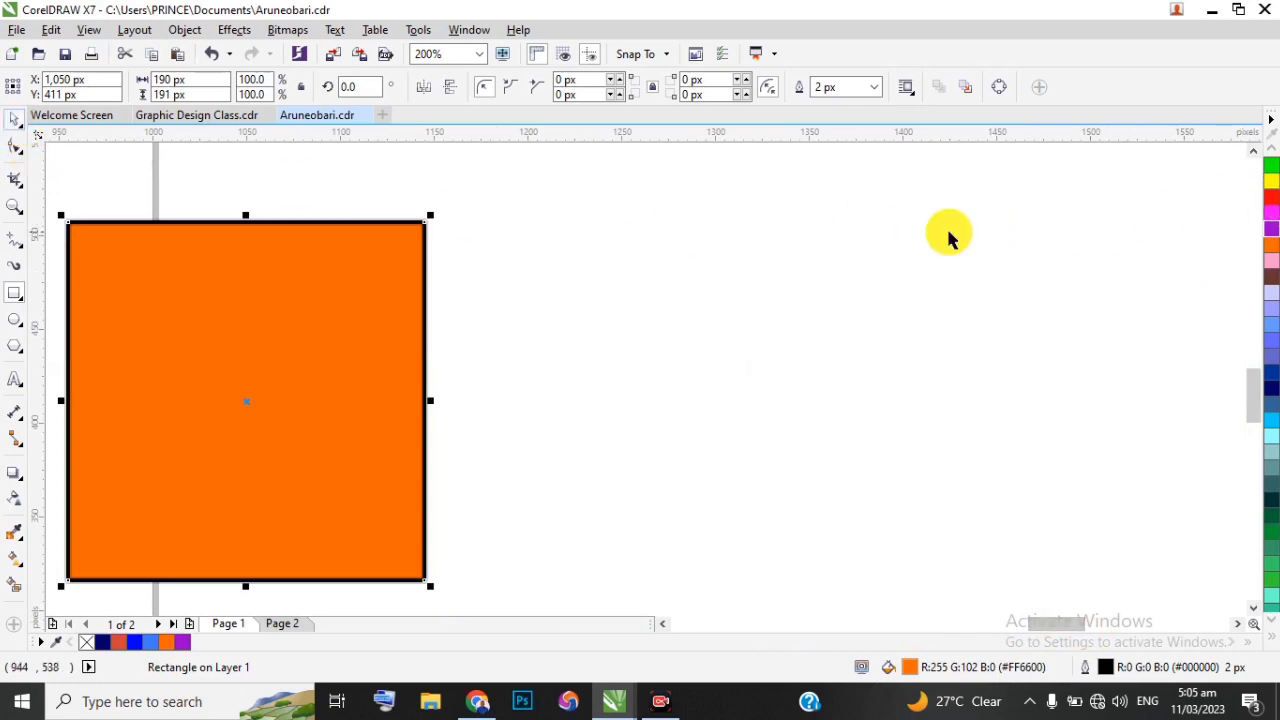
{"action": "scroll", "coordinate": [1273, 150], "scroll_direction": "up", "scroll_amount": 5}
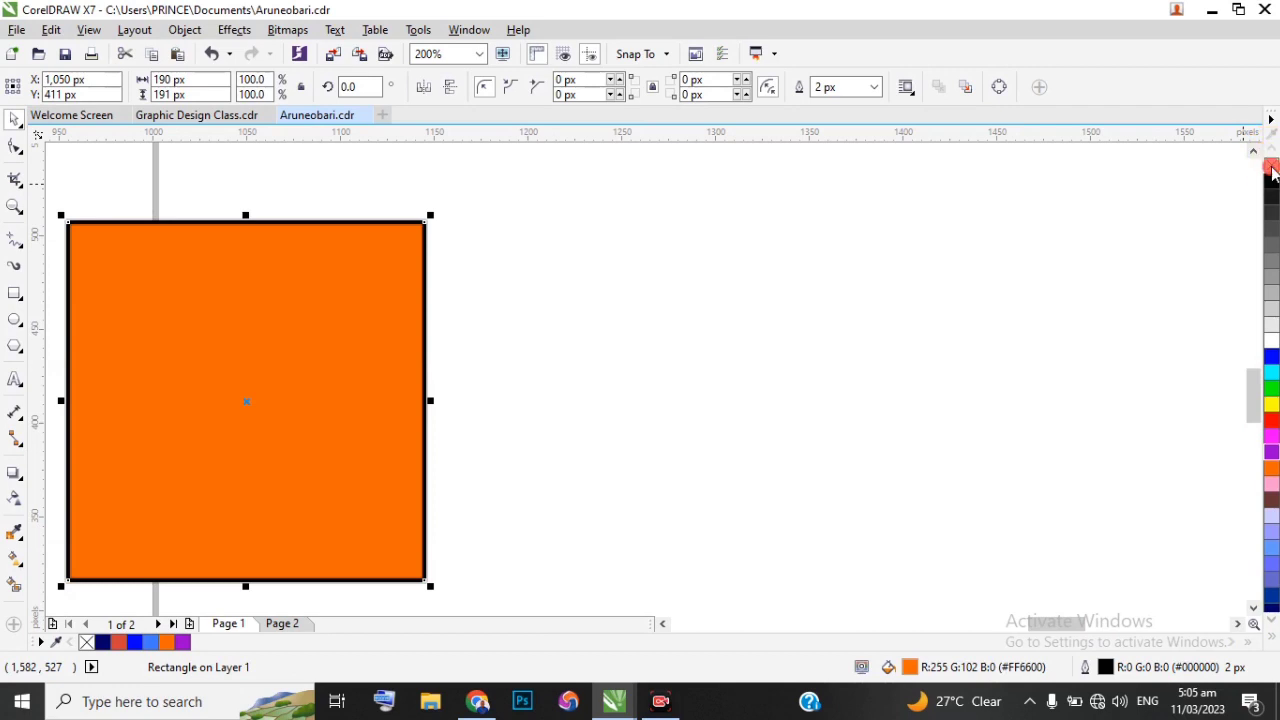
{"action": "left_click", "coordinate": [1272, 166]}
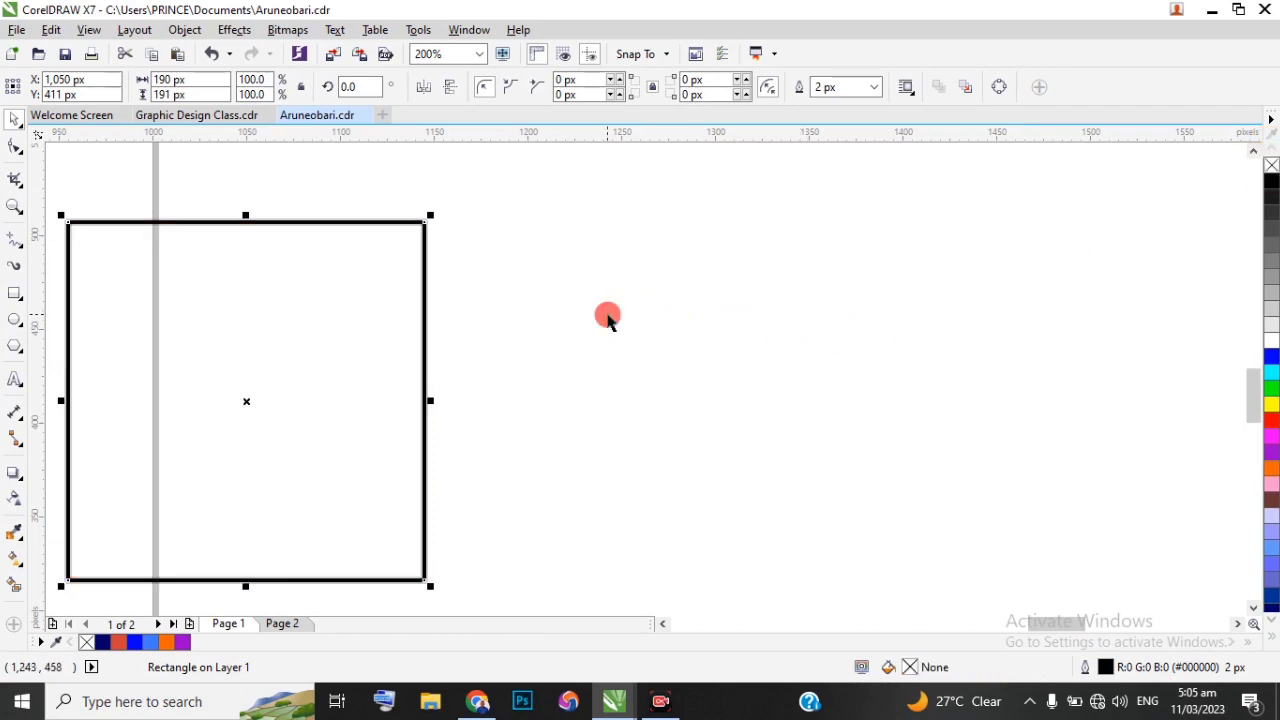
{"action": "left_click", "coordinate": [608, 318]}
{"action": "scroll", "coordinate": [1155, 268], "scroll_direction": "down", "scroll_amount": 3}
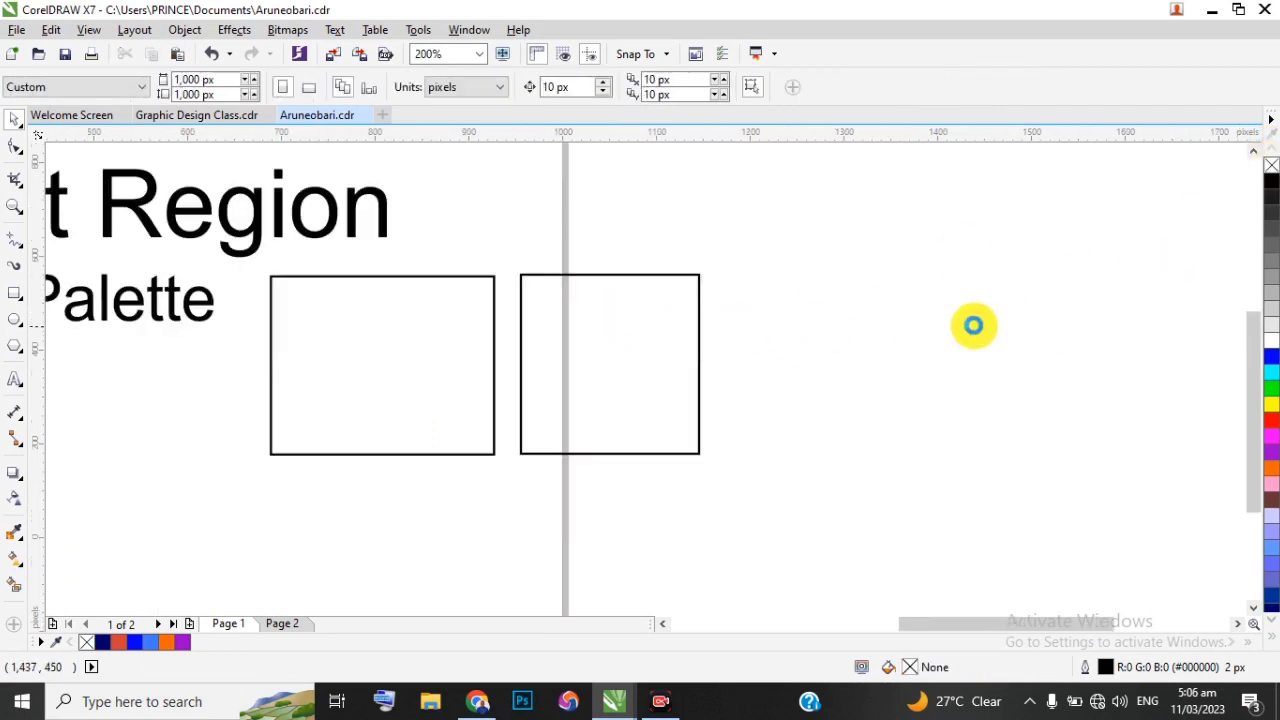
{"action": "left_click_drag", "start_coordinate": [790, 338], "coordinate": [469, 394]}
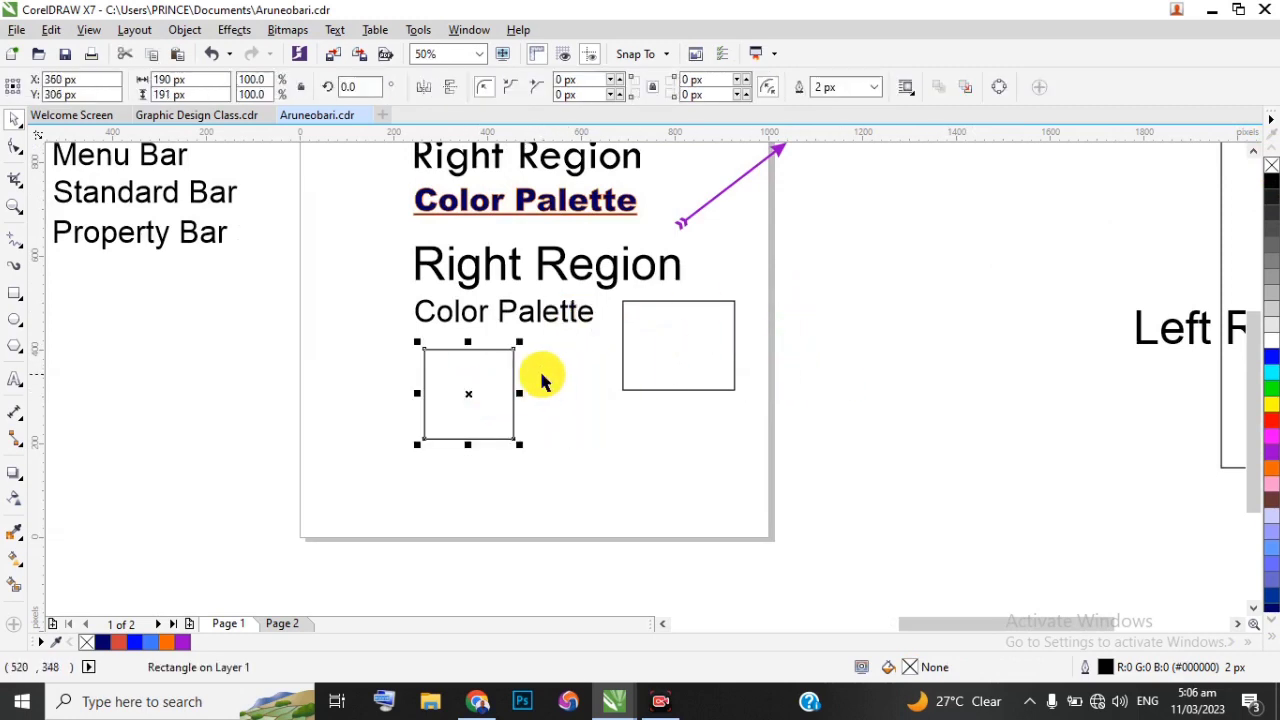
Color the square's outline cyan (#00FFFF) and try gray fills #999999 and #E6E6E6 before settling on #808080
{"action": "scroll", "coordinate": [530, 378], "scroll_direction": "up", "scroll_amount": 2}
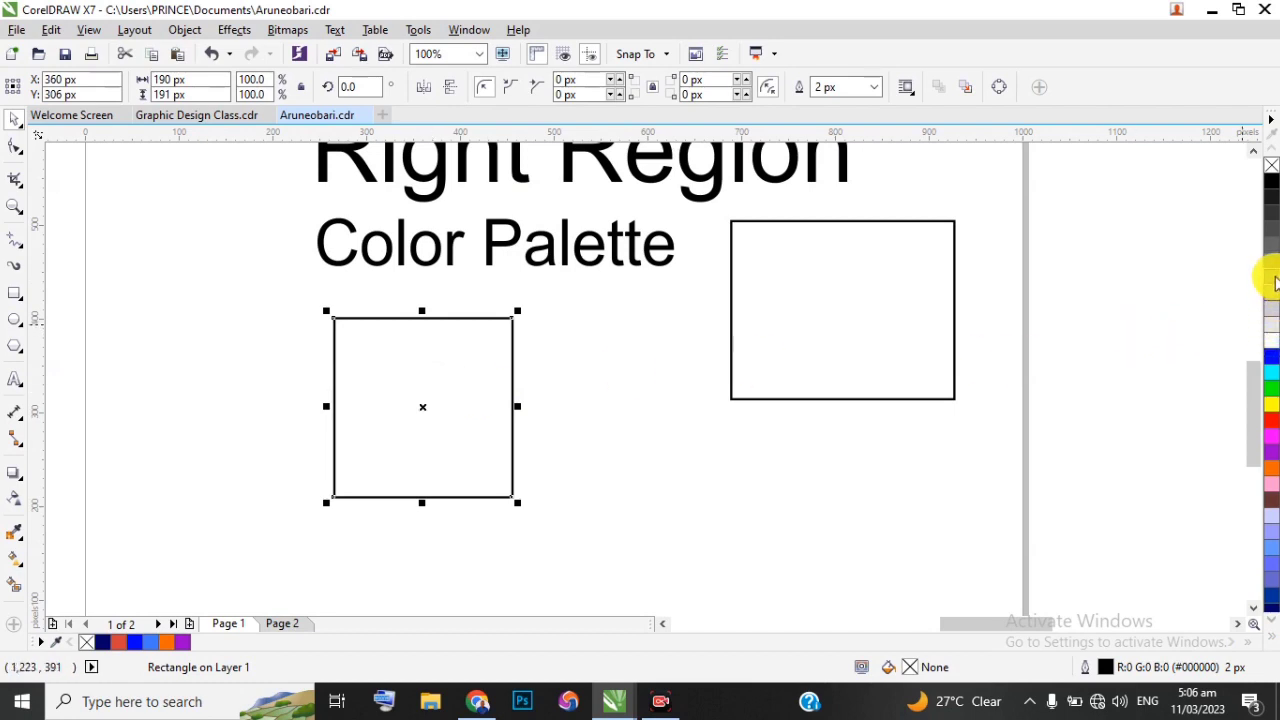
{"action": "left_click", "coordinate": [1270, 281]}
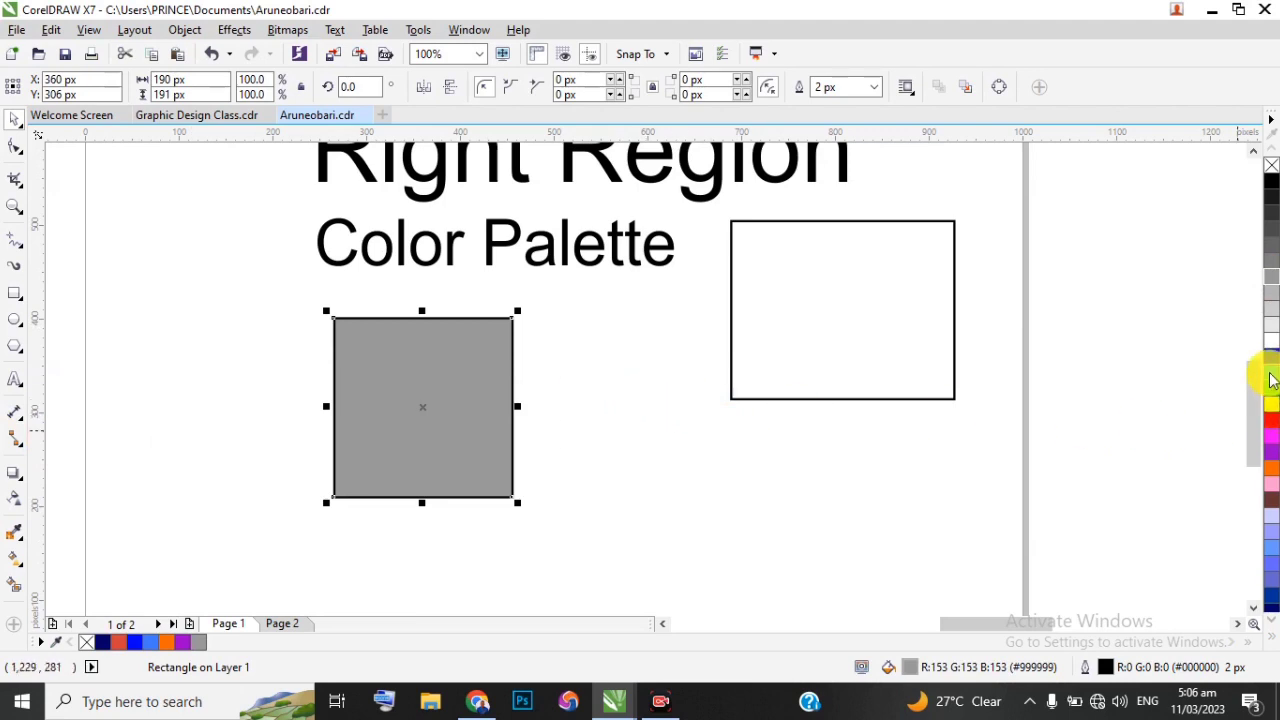
{"action": "right_click", "coordinate": [1266, 372]}
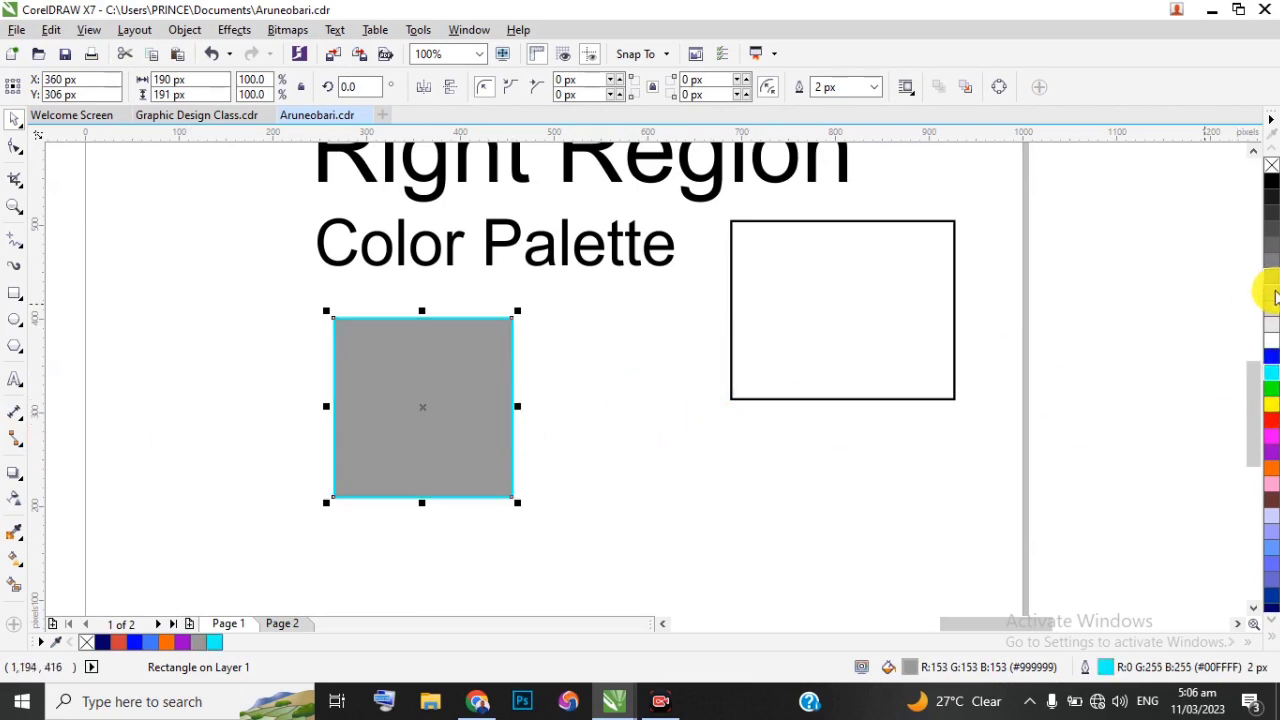
{"action": "left_click", "coordinate": [1271, 320]}
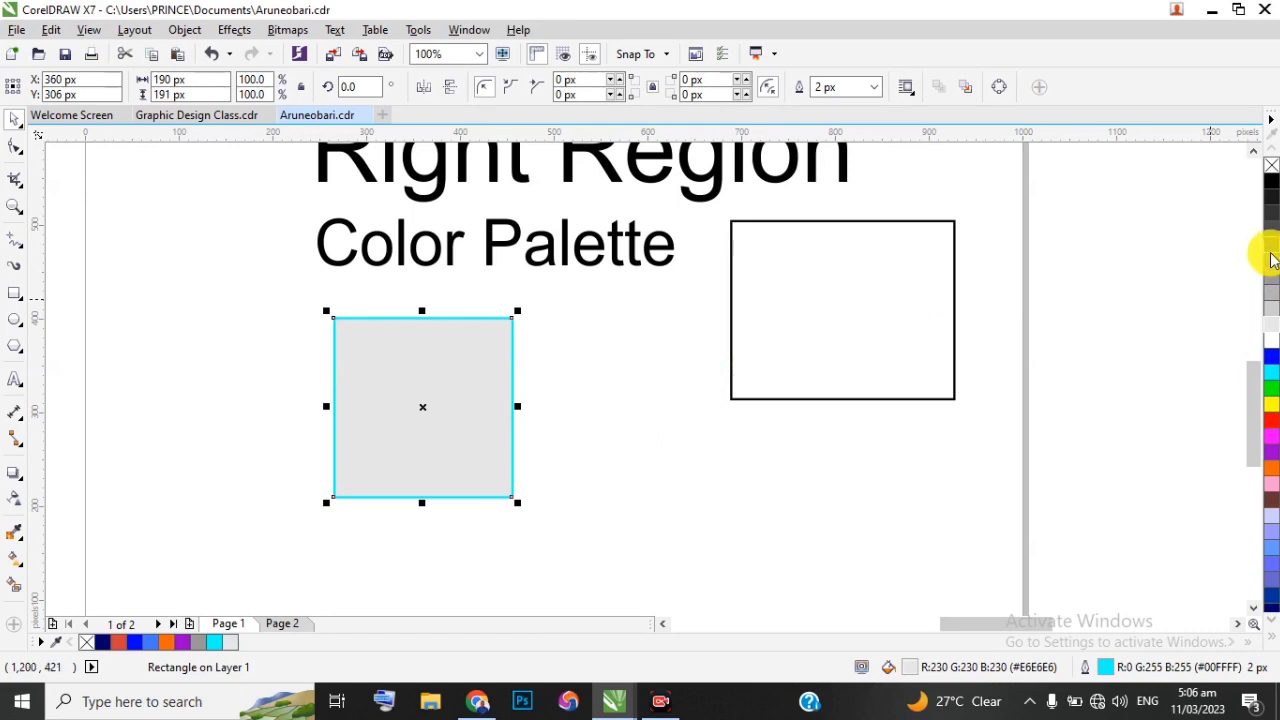
{"action": "left_click", "coordinate": [1270, 262]}
{"action": "left_click", "coordinate": [571, 403]}
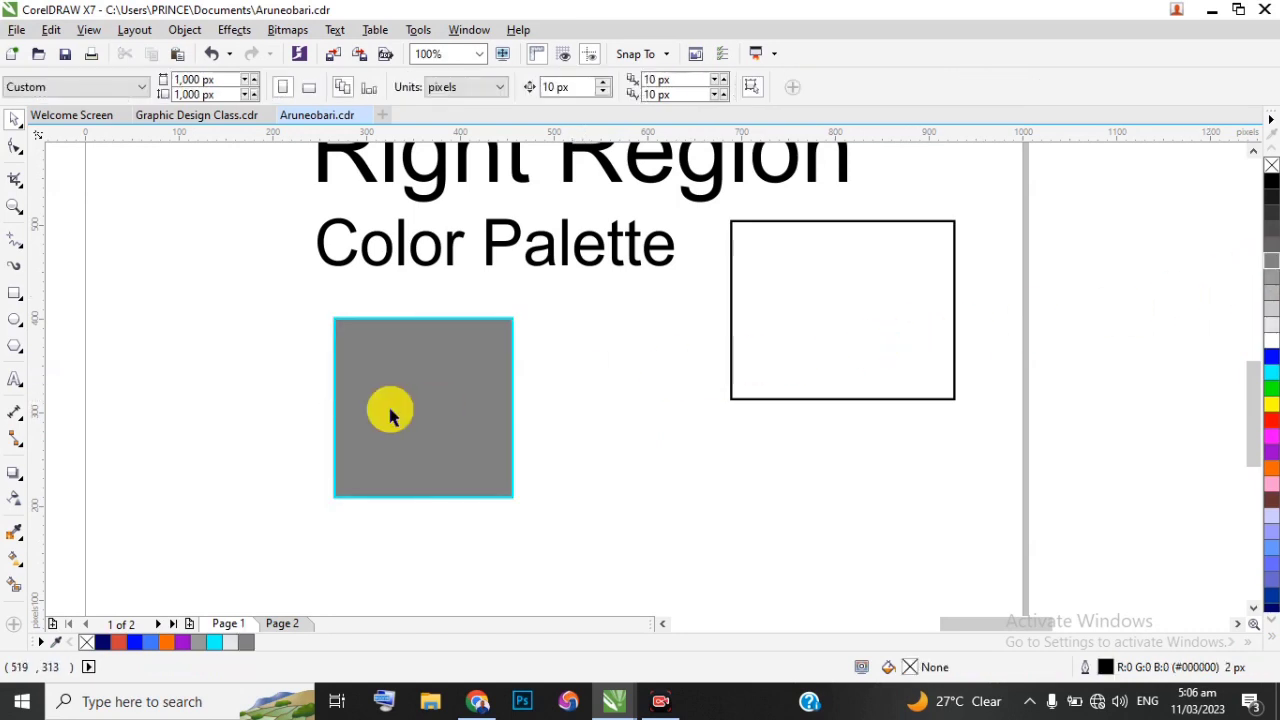
Fill the gray square with magenta, and change its fill to purple (#9900CC)
{"action": "scroll", "coordinate": [398, 415], "scroll_direction": "up", "scroll_amount": 1}
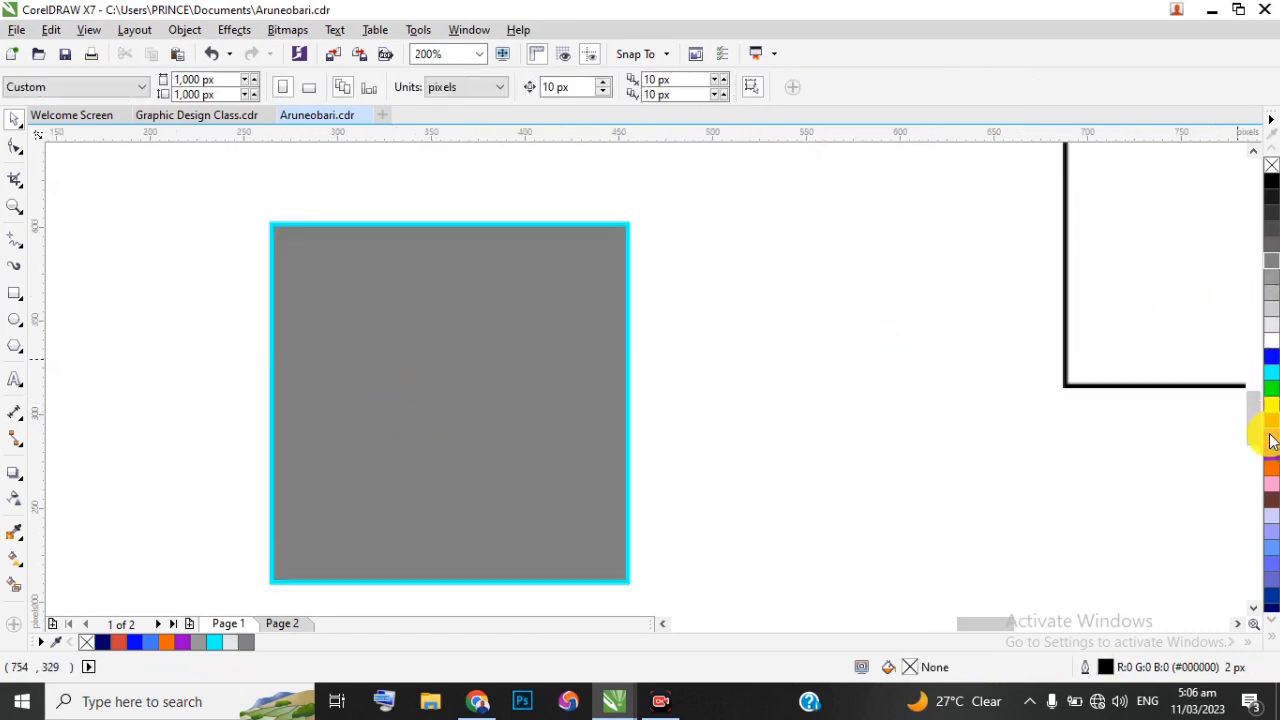
{"action": "left_click", "coordinate": [1270, 437]}
{"action": "left_click", "coordinate": [406, 312]}
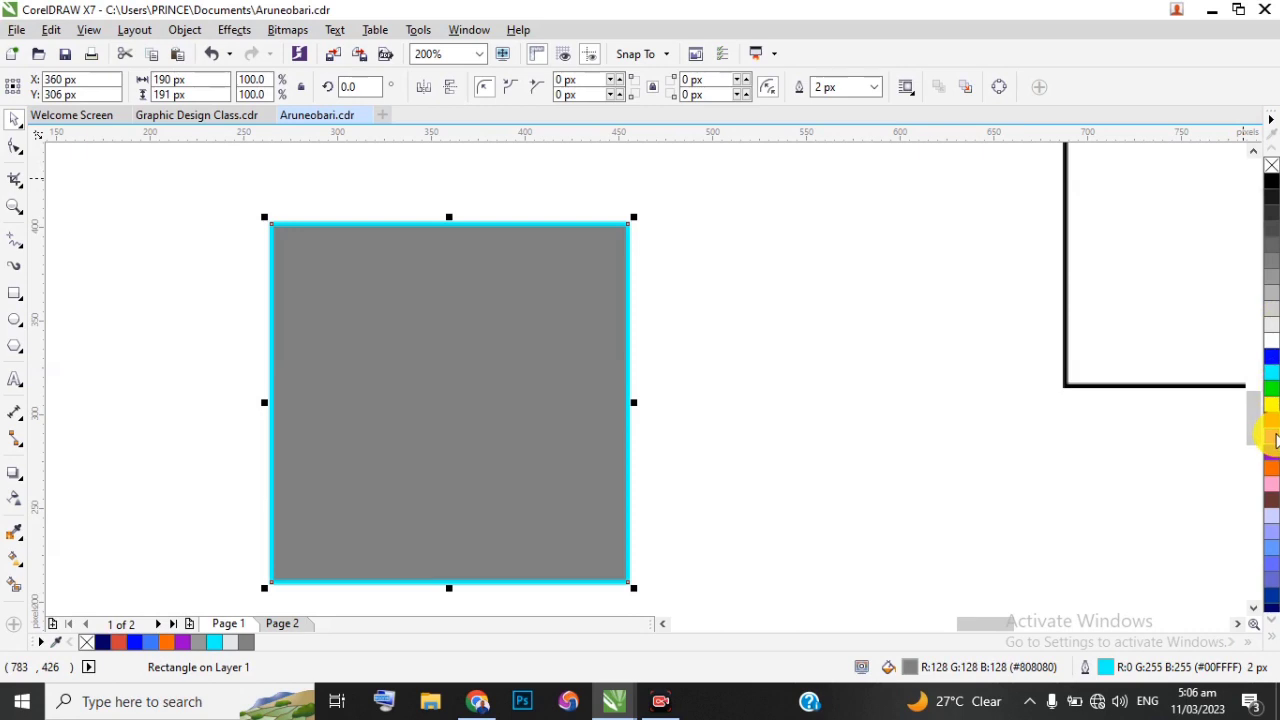
{"action": "left_click", "coordinate": [938, 340]}
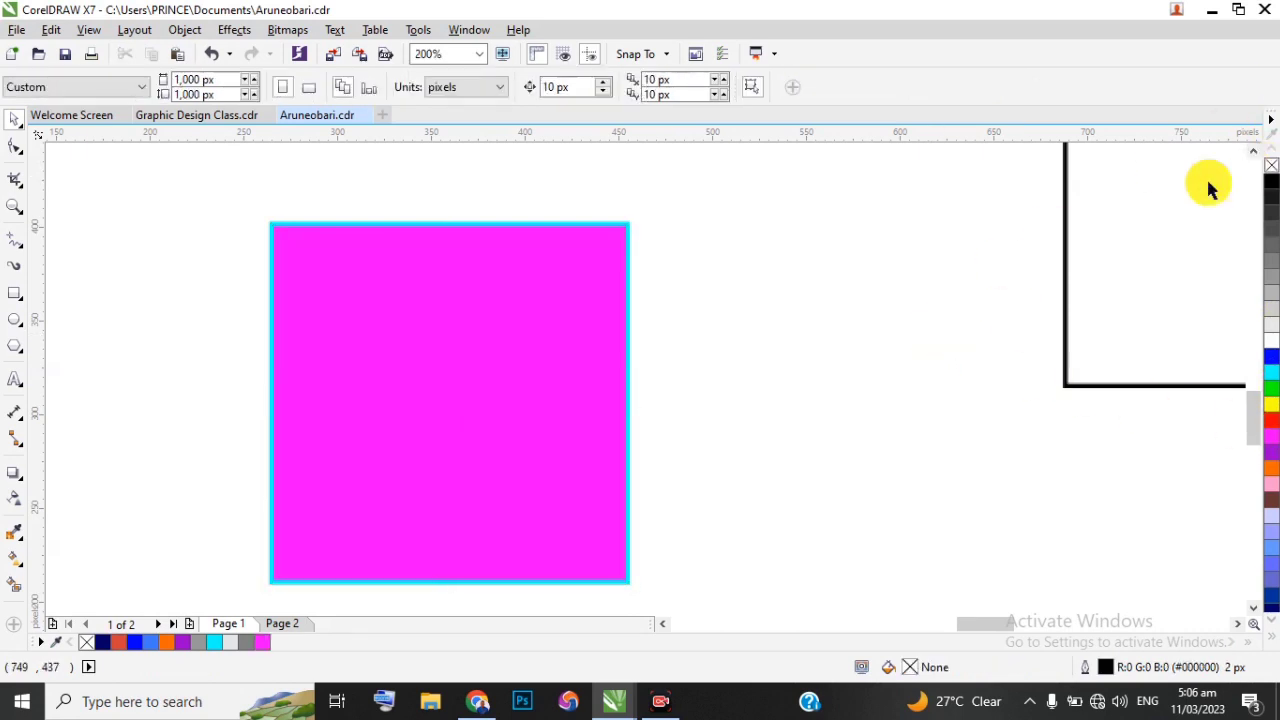
{"action": "scroll", "coordinate": [474, 306], "scroll_direction": "down", "scroll_amount": 1}
{"action": "left_click", "coordinate": [458, 318]}
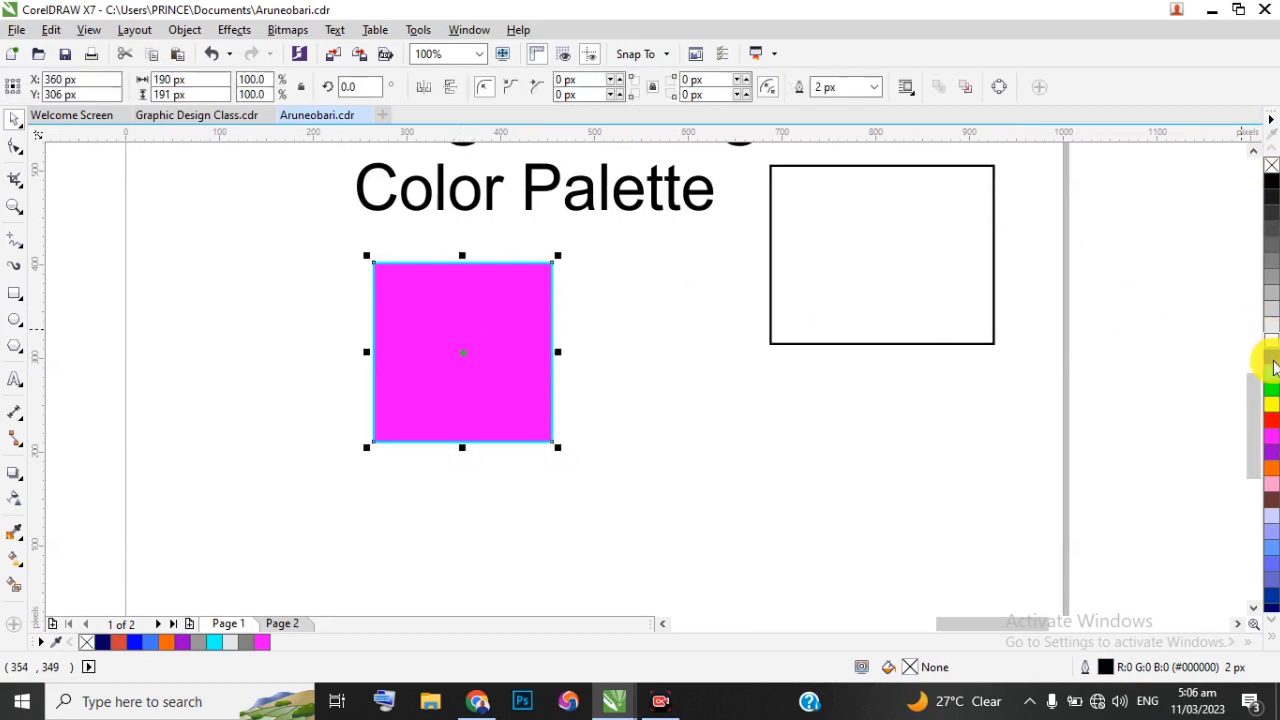
{"action": "left_click", "coordinate": [1272, 446]}
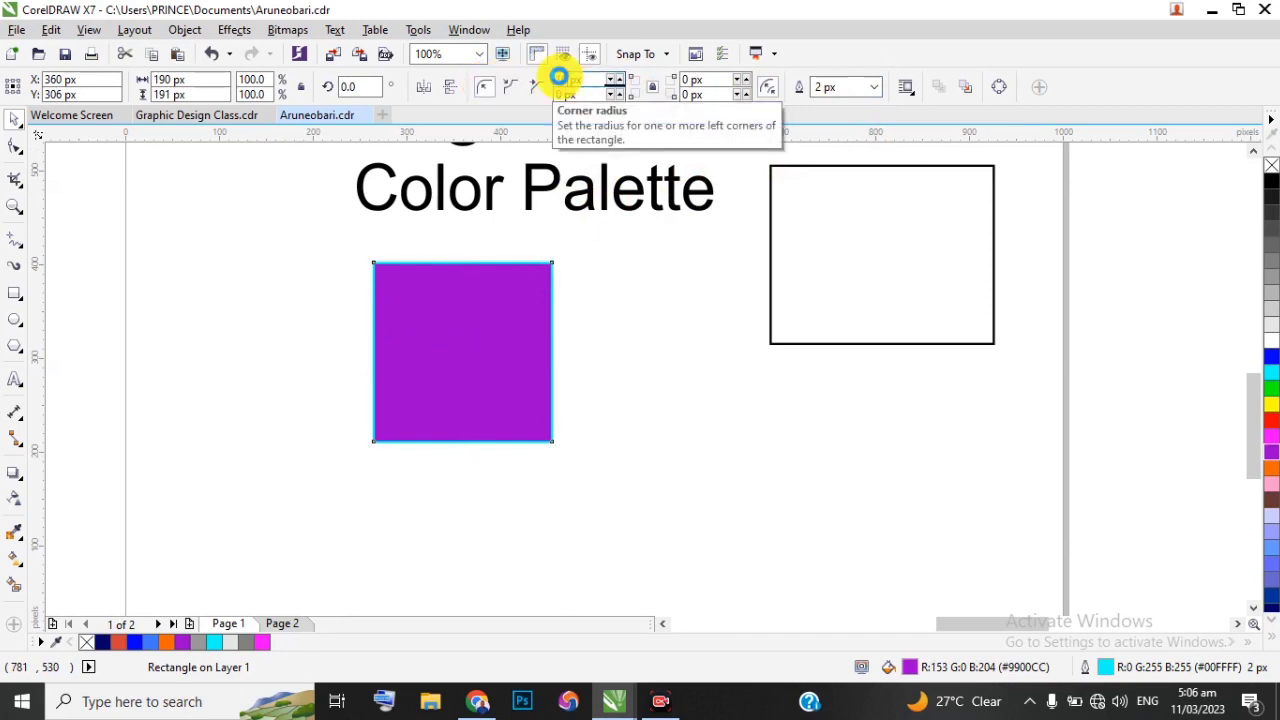
Round all four corners of the purple square with a 10 px radius
{"action": "left_click", "coordinate": [666, 378]}
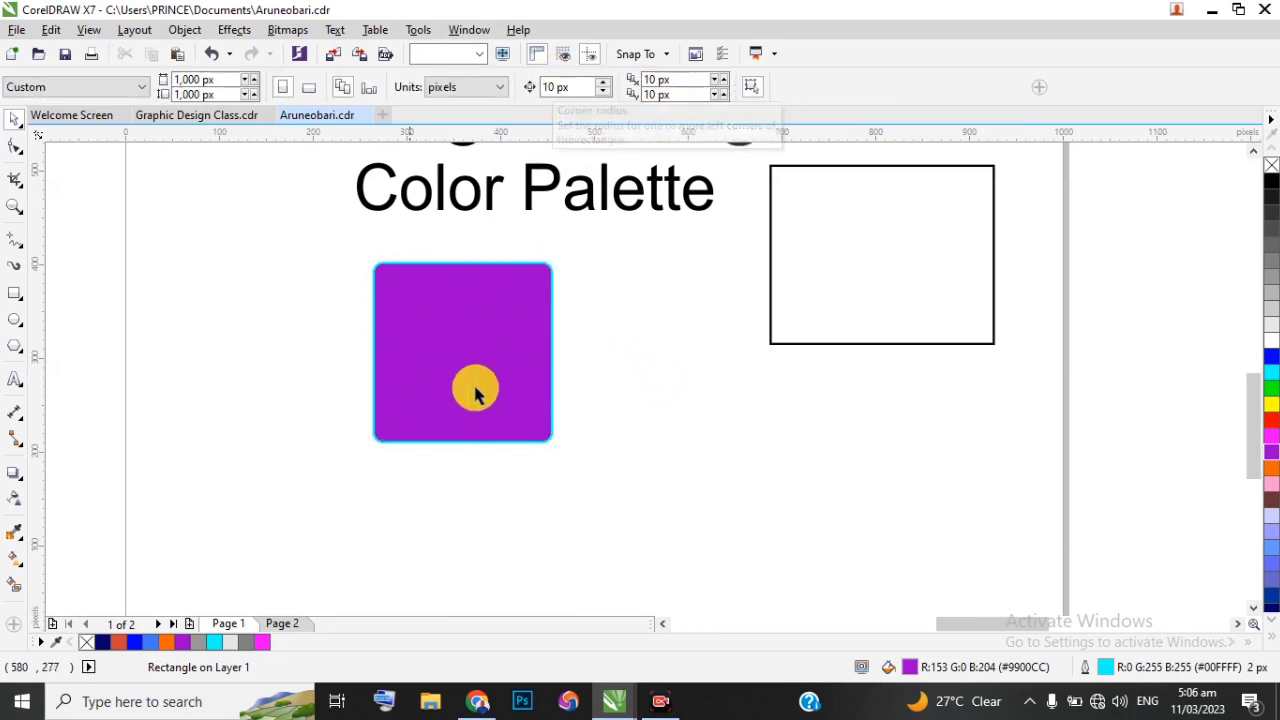
{"action": "scroll", "coordinate": [443, 281], "scroll_direction": "up", "scroll_amount": 2}
{"action": "scroll", "coordinate": [371, 260], "scroll_direction": "down", "scroll_amount": 1}
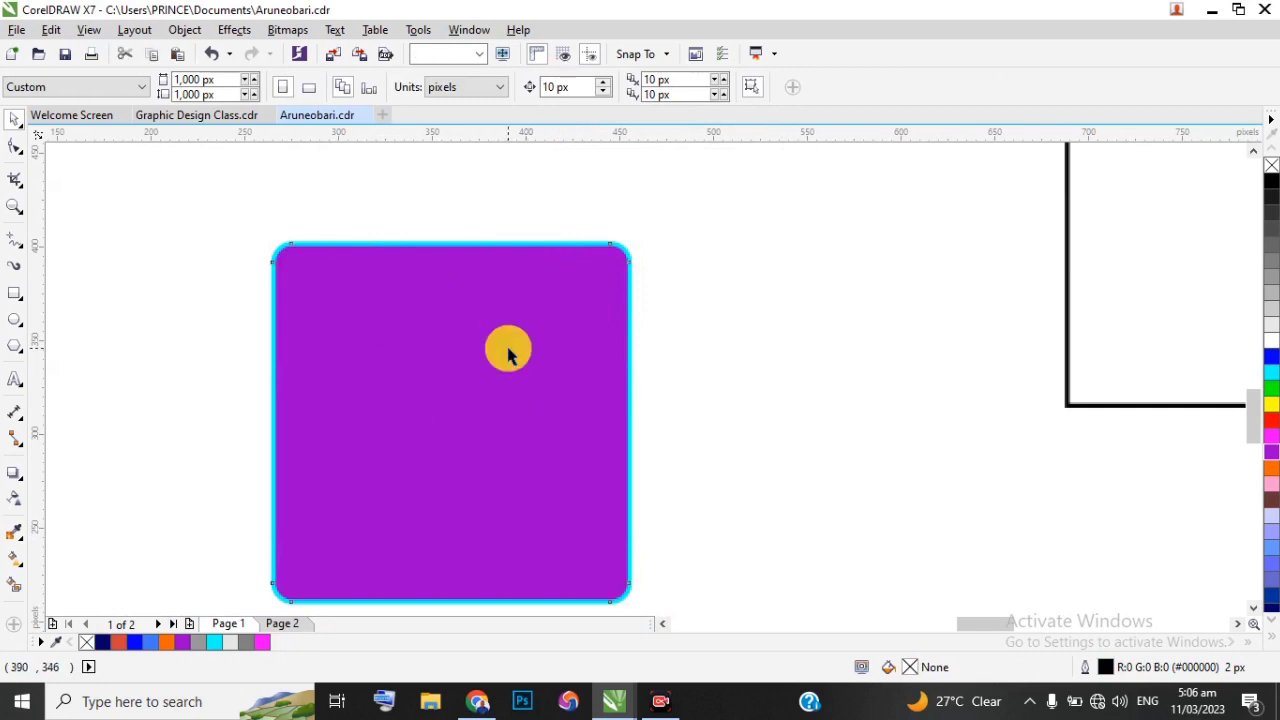
Try scalloped and chamfered corners on the purple square, and restore the round corners
{"action": "left_click", "coordinate": [508, 349]}
{"action": "left_click", "coordinate": [512, 88]}
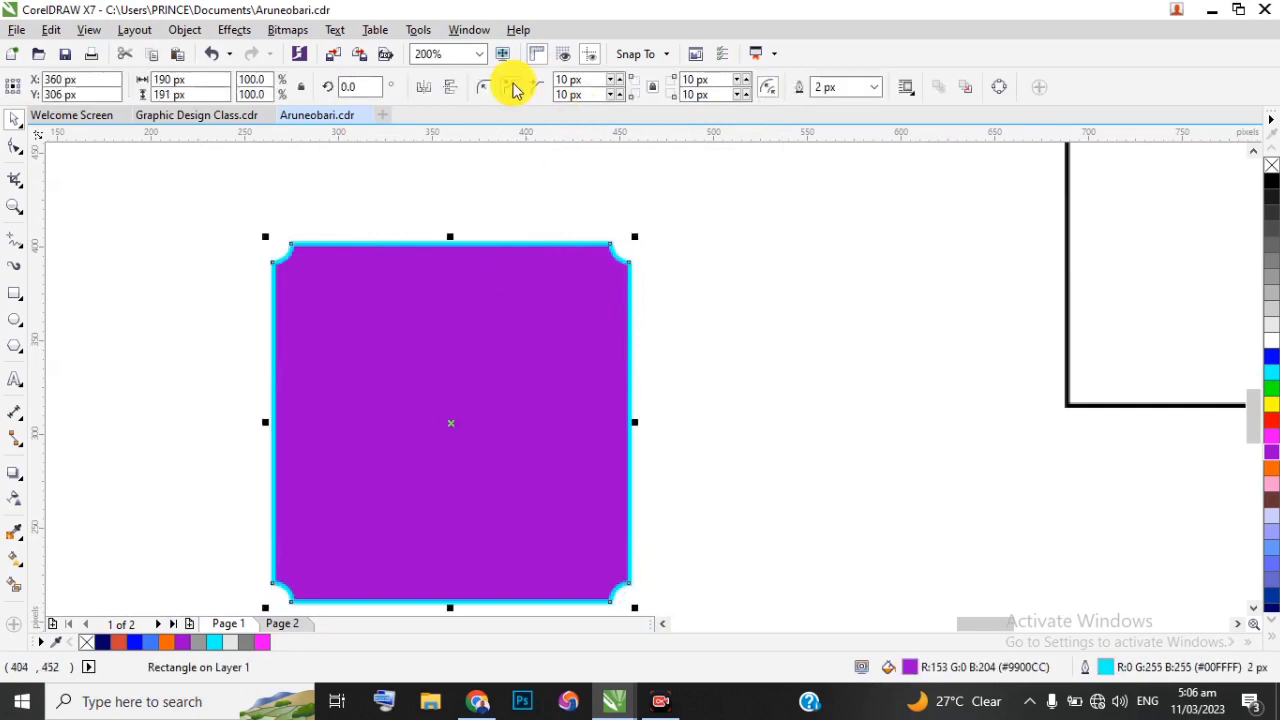
{"action": "left_click", "coordinate": [535, 90]}
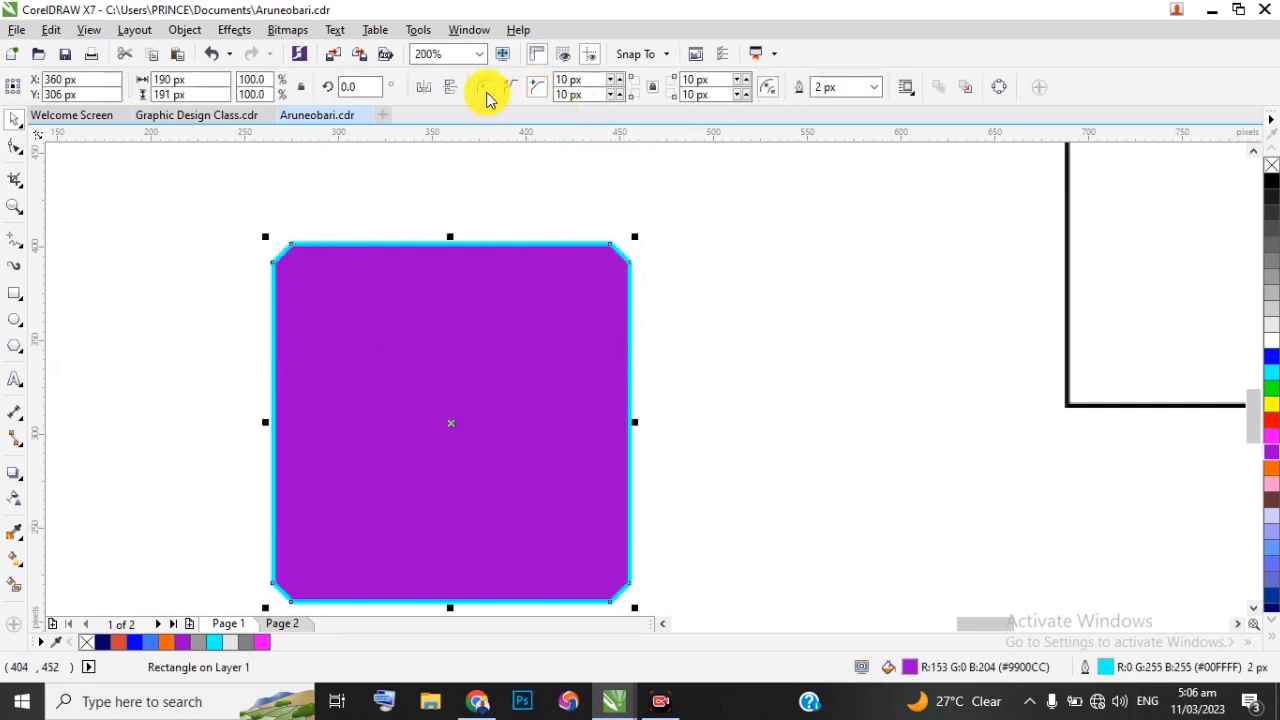
{"action": "left_click", "coordinate": [485, 89]}
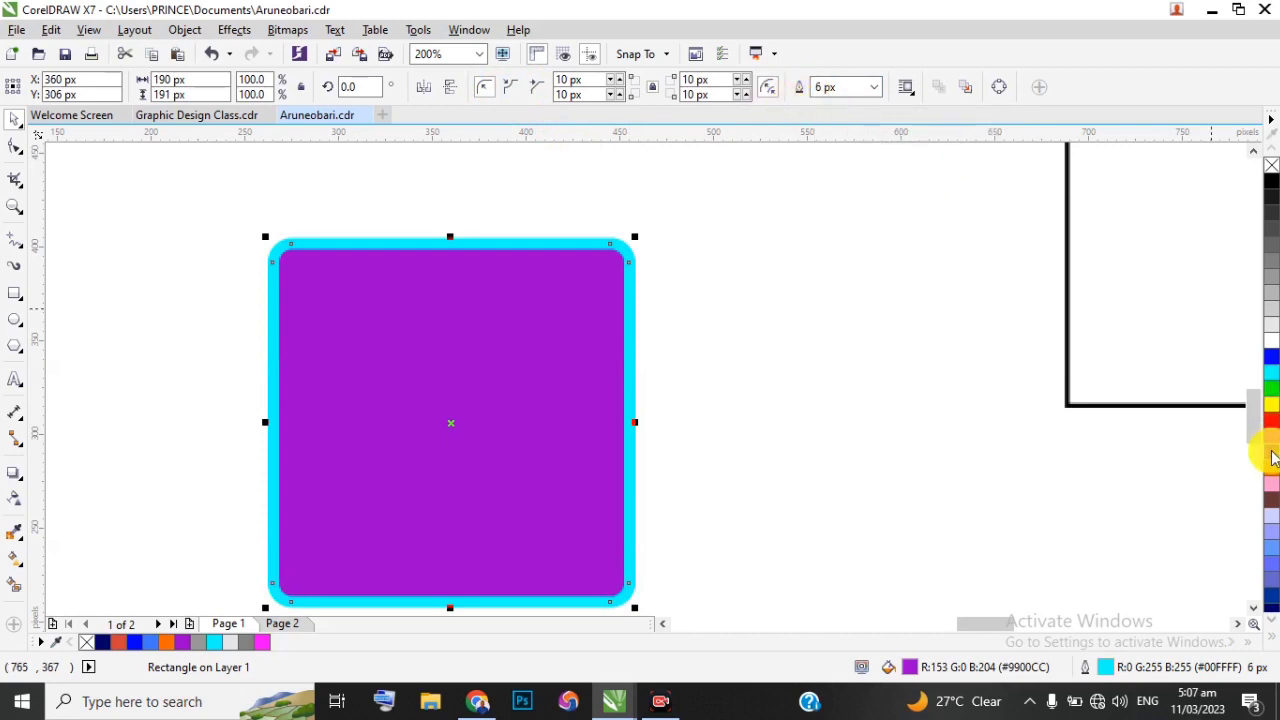
Set the purple square's outline width to 6 px and color the outline magenta (#FF00FF)
{"action": "right_click", "coordinate": [1272, 441]}
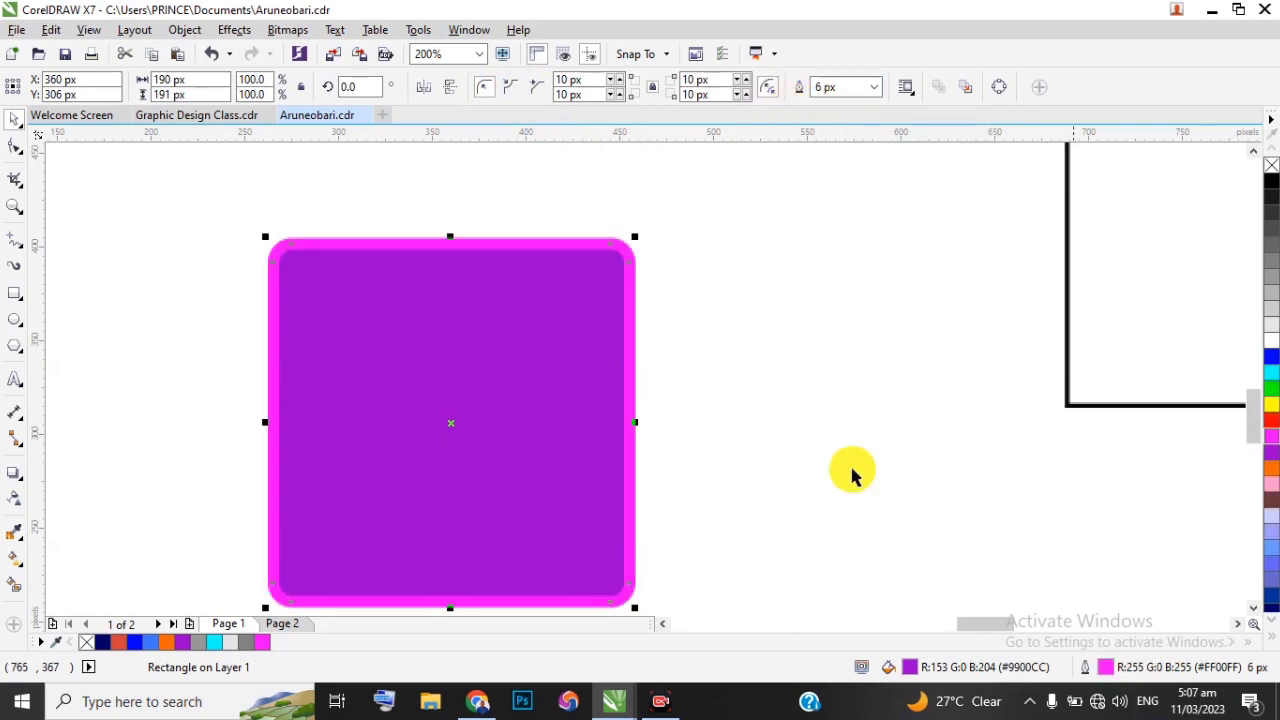
{"action": "scroll", "coordinate": [567, 352], "scroll_direction": "down", "scroll_amount": 2}
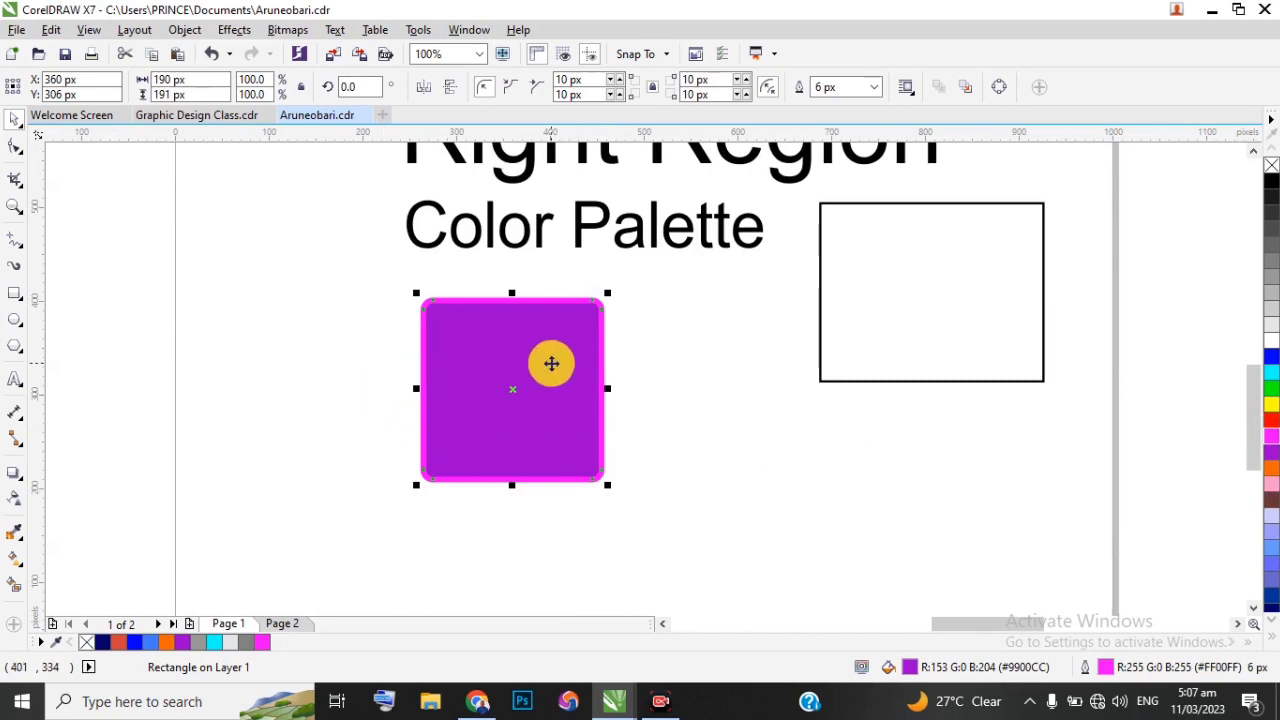
{"action": "left_click", "coordinate": [553, 369]}
Move the Down Region heading and its four list items together to just below the Top Region text block
{"action": "scroll", "coordinate": [608, 342], "scroll_direction": "down", "scroll_amount": 4}
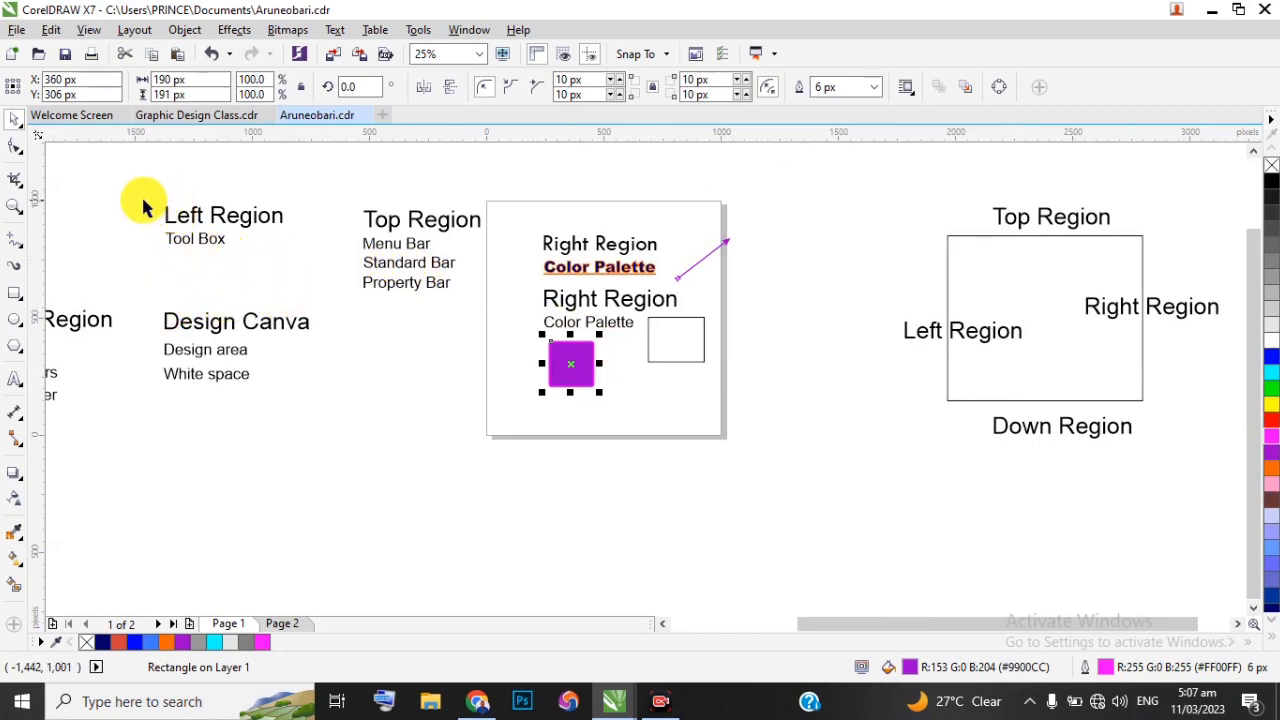
{"action": "left_click_drag", "start_coordinate": [854, 626], "coordinate": [771, 622]}
{"action": "left_click_drag", "start_coordinate": [189, 290], "coordinate": [365, 466]}
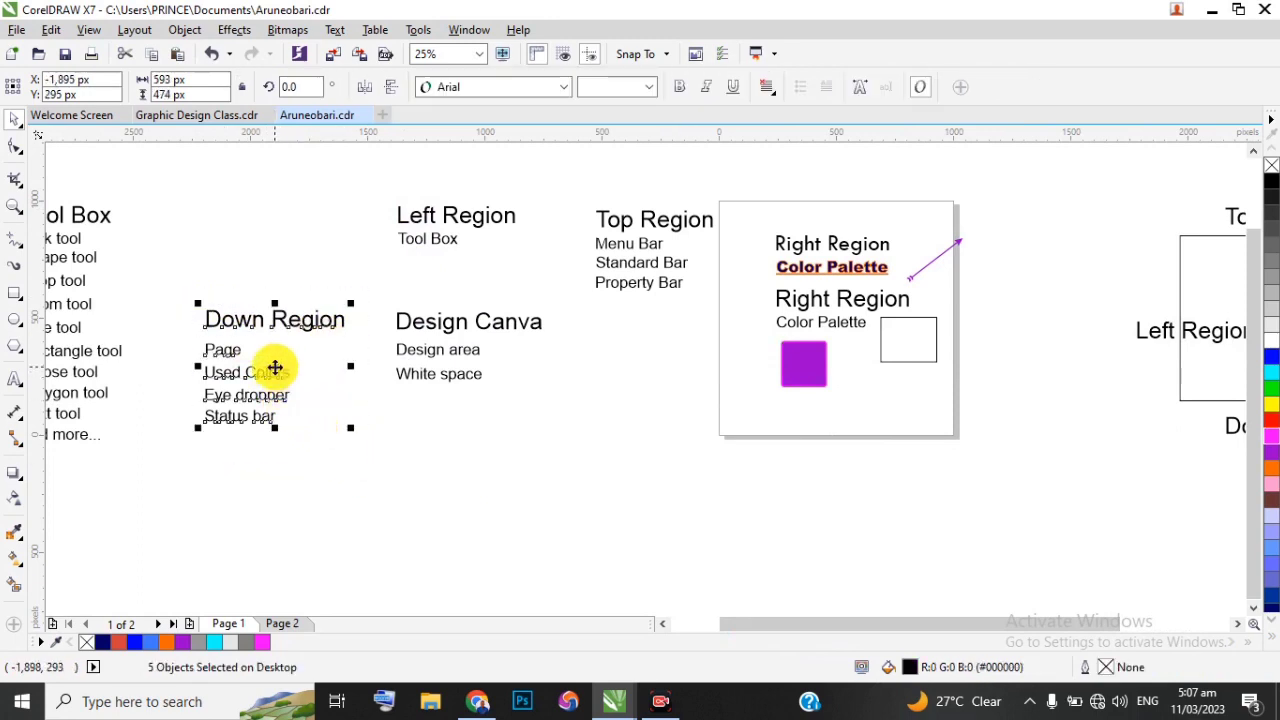
{"action": "left_click_drag", "start_coordinate": [274, 367], "coordinate": [665, 368]}
Delete all the sample text and shapes on the page, including the purple arrow and both rectangles
{"action": "left_click_drag", "start_coordinate": [751, 203], "coordinate": [995, 458]}
{"action": "key", "text": "Delete"}
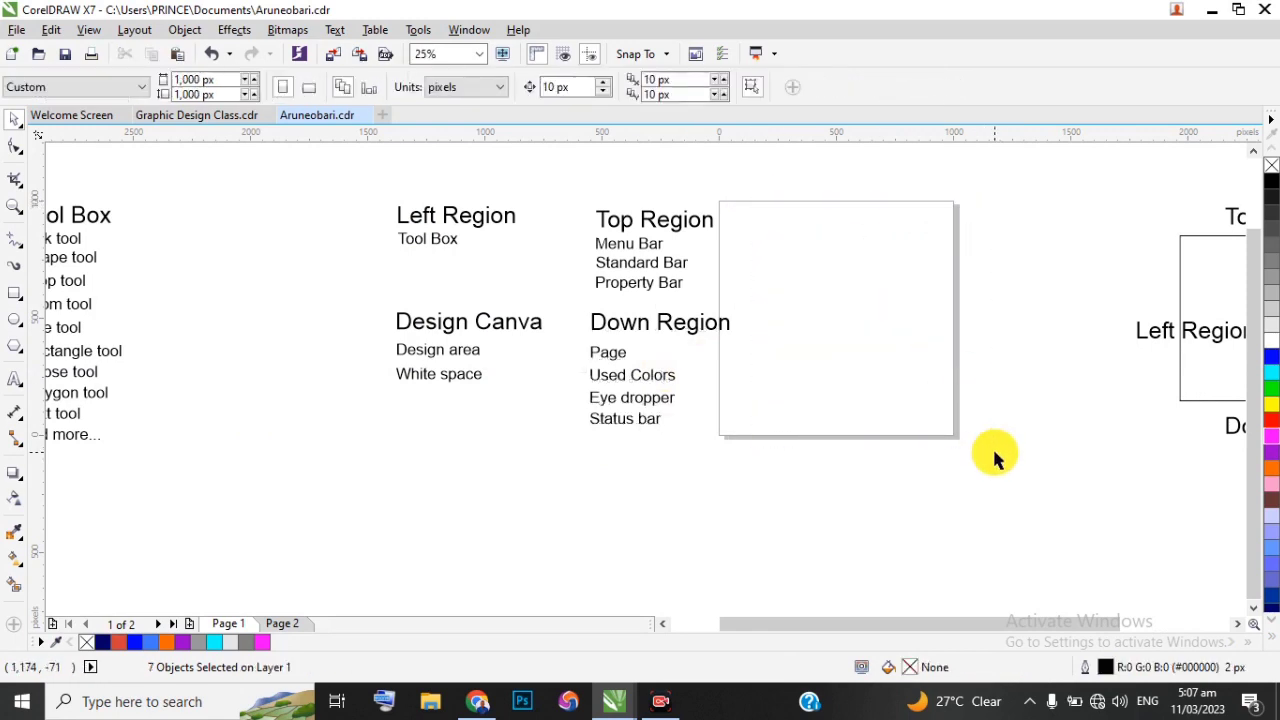
Move the Down Region heading and its four list items onto the page, and fit the page in the view
{"action": "left_click_drag", "start_coordinate": [567, 305], "coordinate": [793, 462]}
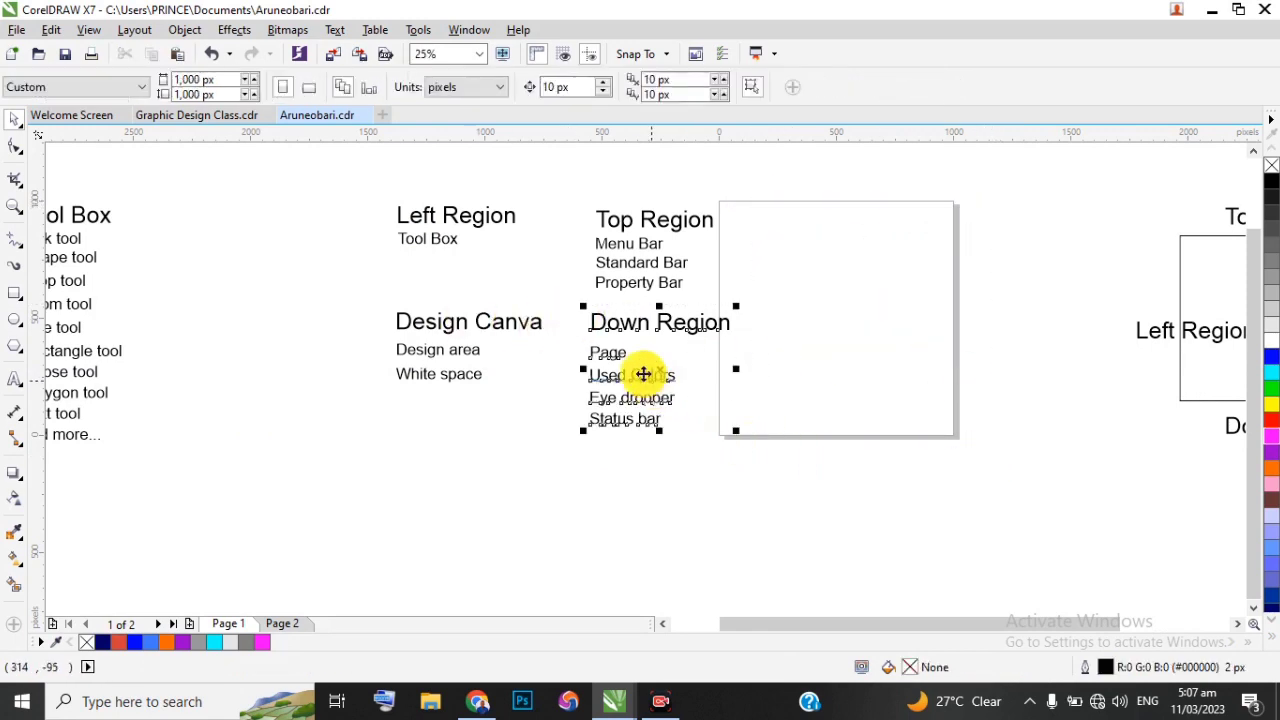
{"action": "left_click_drag", "start_coordinate": [664, 371], "coordinate": [852, 323]}
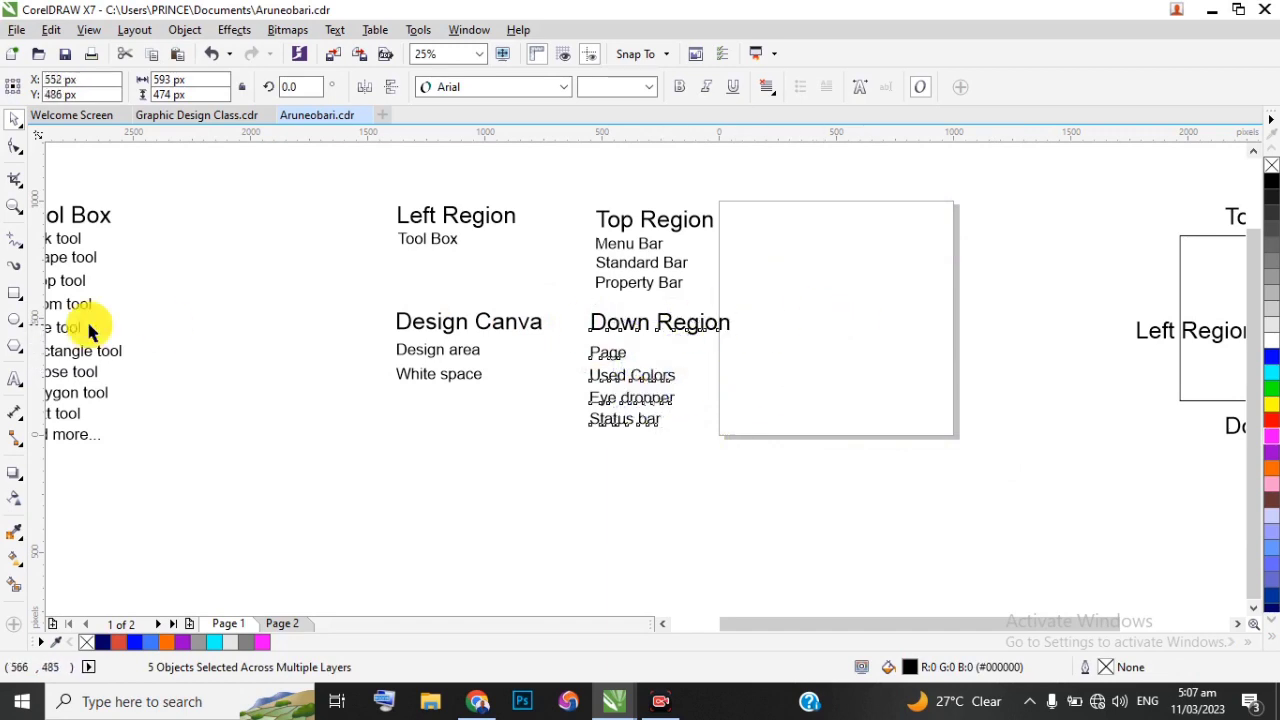
{"action": "left_click", "coordinate": [12, 207]}
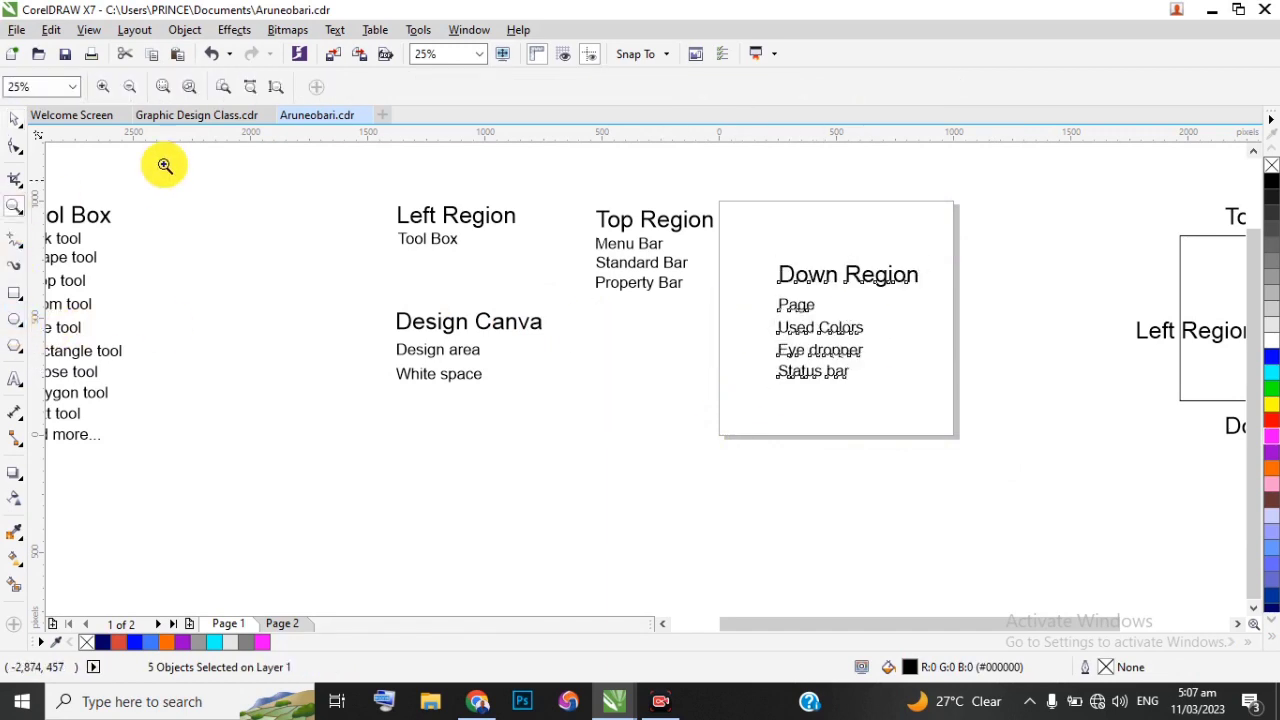
{"action": "left_click", "coordinate": [222, 90]}
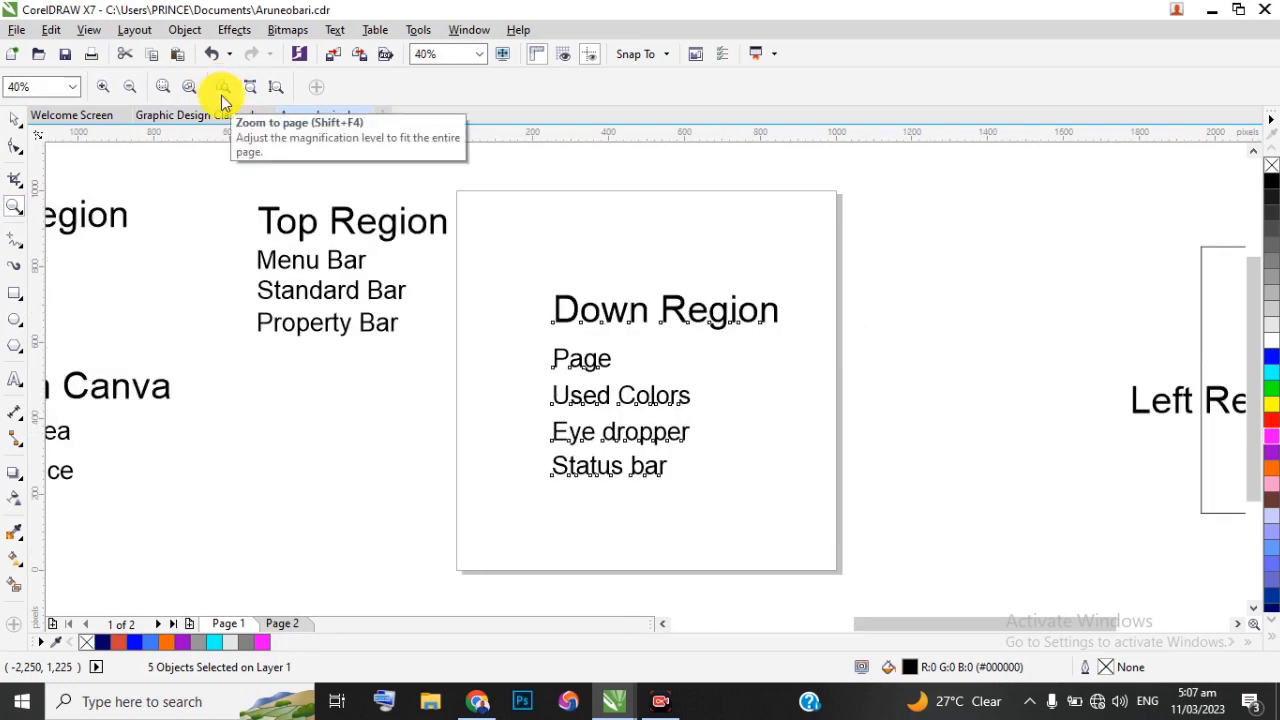
{"action": "left_click", "coordinate": [12, 118]}
{"action": "left_click", "coordinate": [280, 537]}
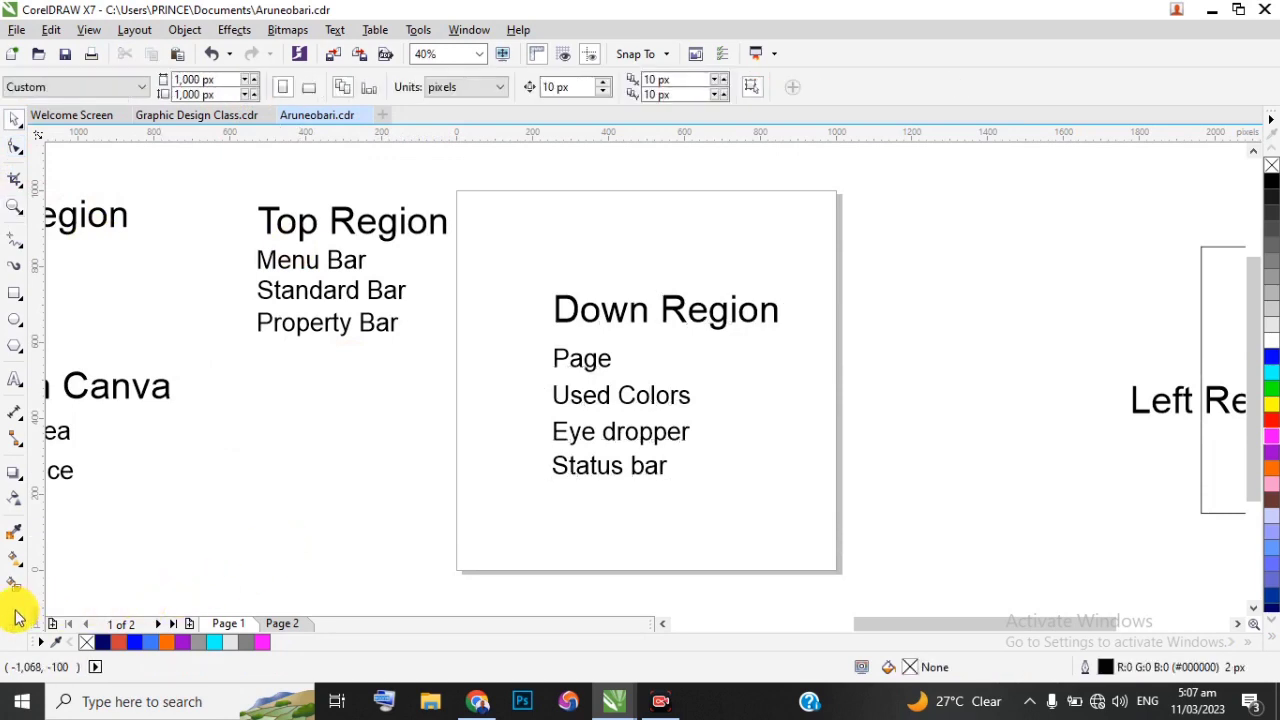
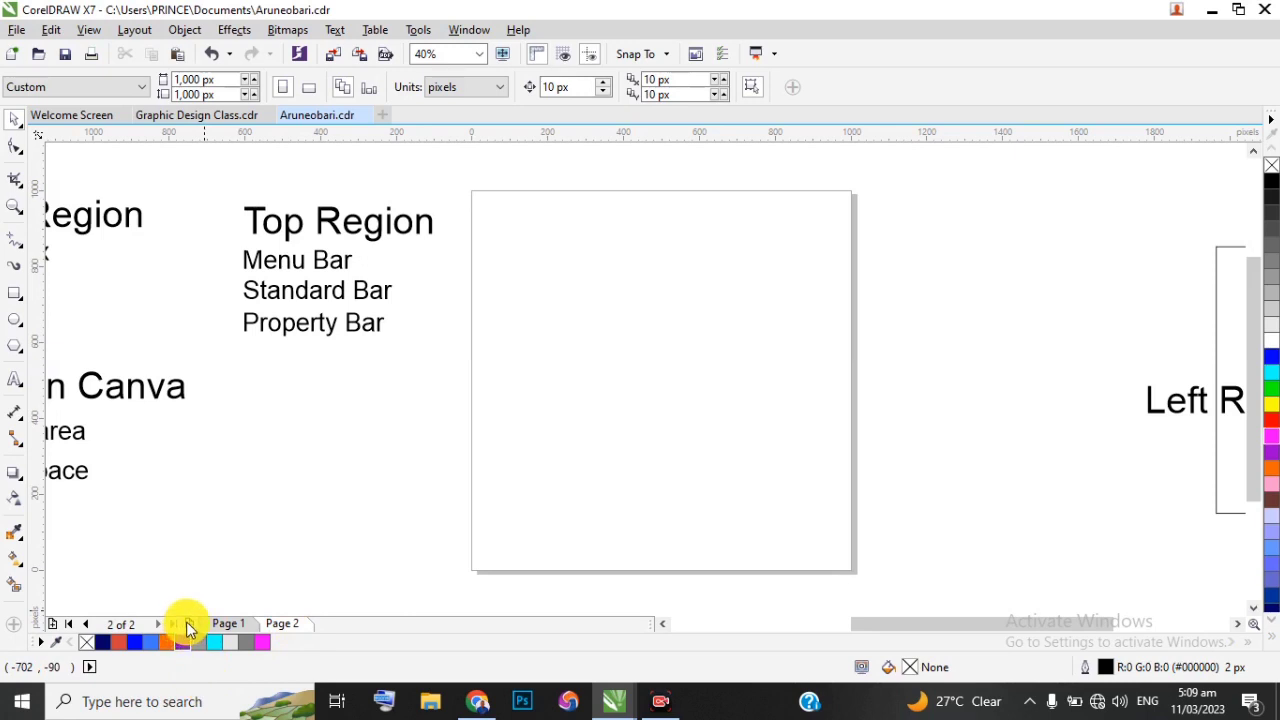
Add two new pages after Page 2
{"action": "left_click", "coordinate": [234, 624]}
{"action": "left_click", "coordinate": [271, 621]}
{"action": "left_click", "coordinate": [190, 624]}
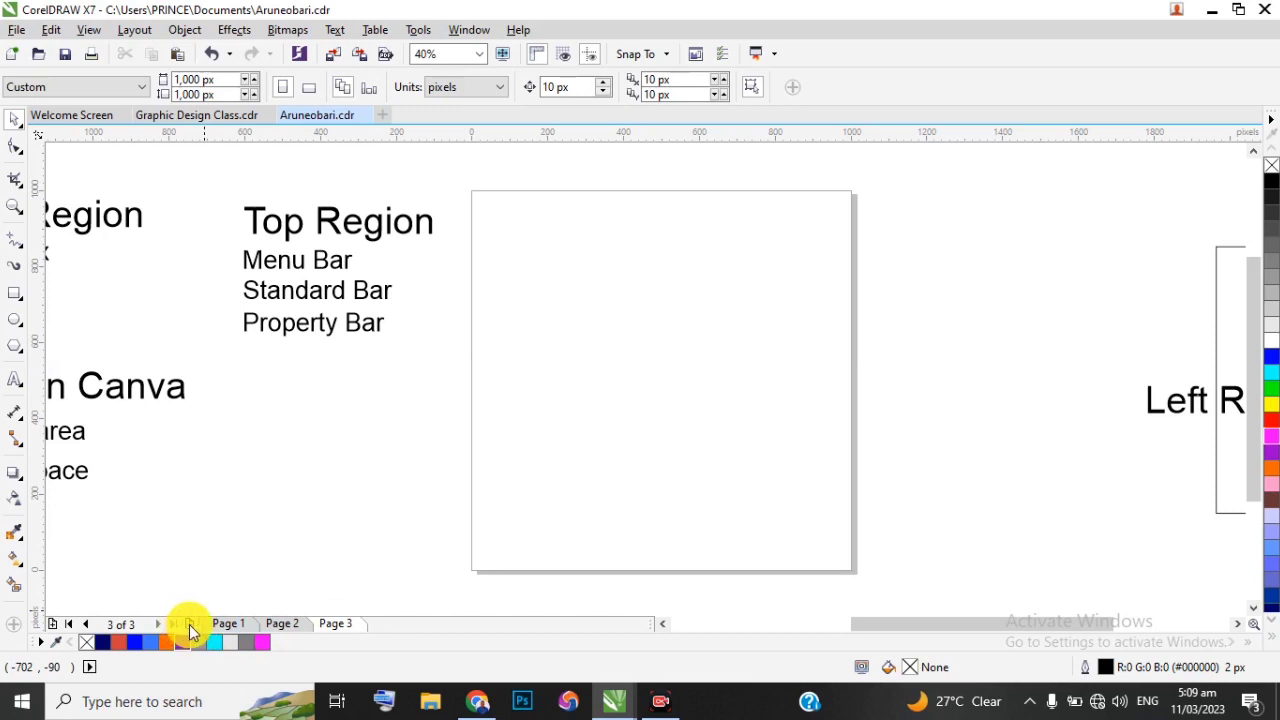
{"action": "left_click", "coordinate": [189, 624]}
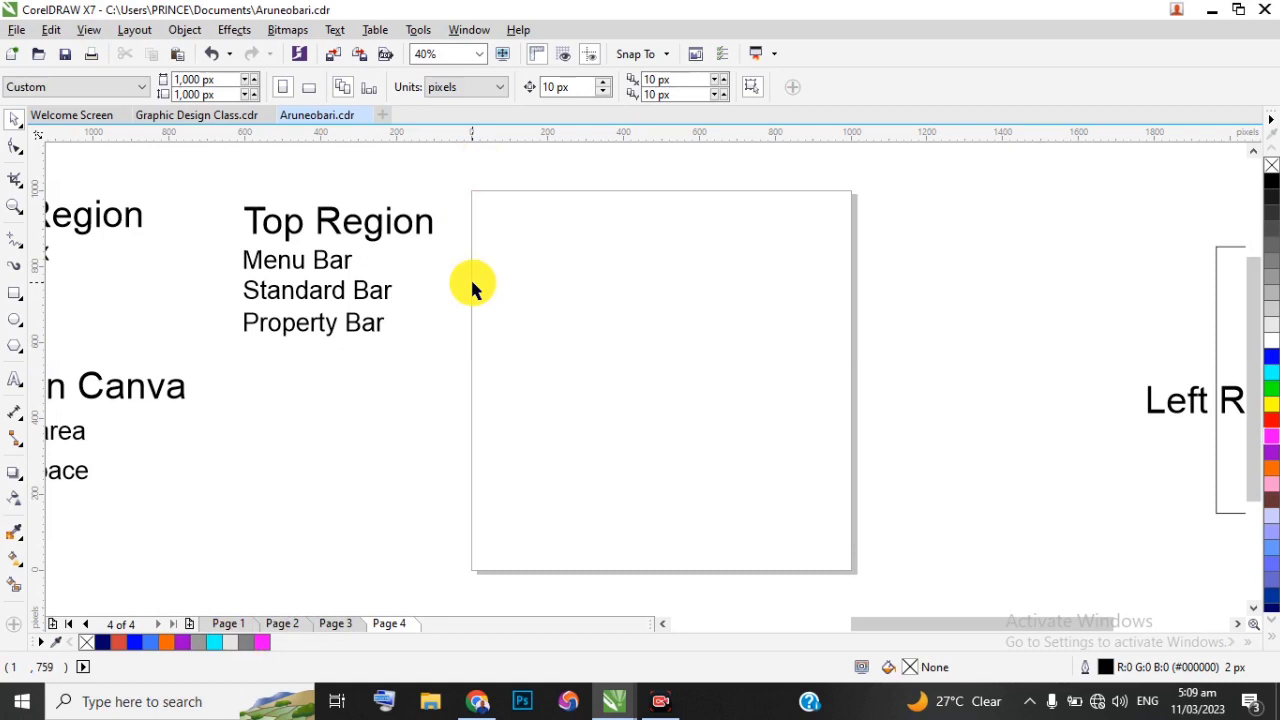
Rename Page 1 as Flyers
{"action": "right_click", "coordinate": [221, 623]}
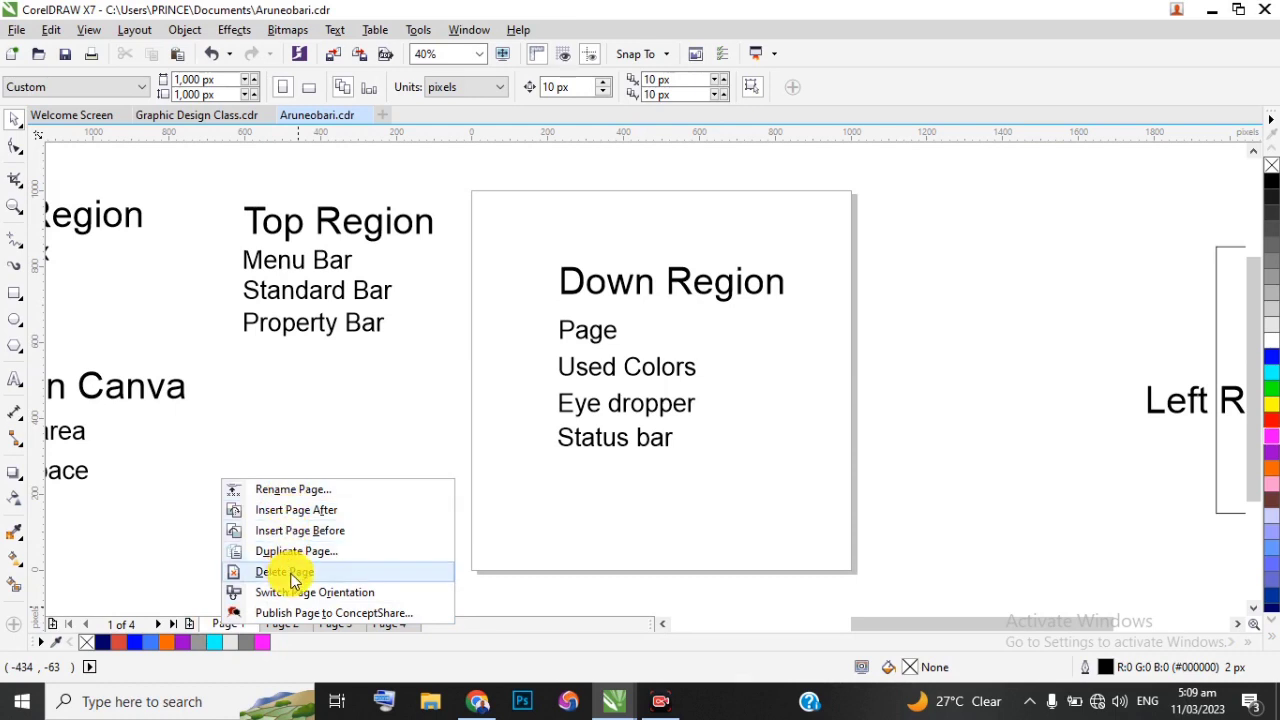
{"action": "left_click", "coordinate": [287, 489]}
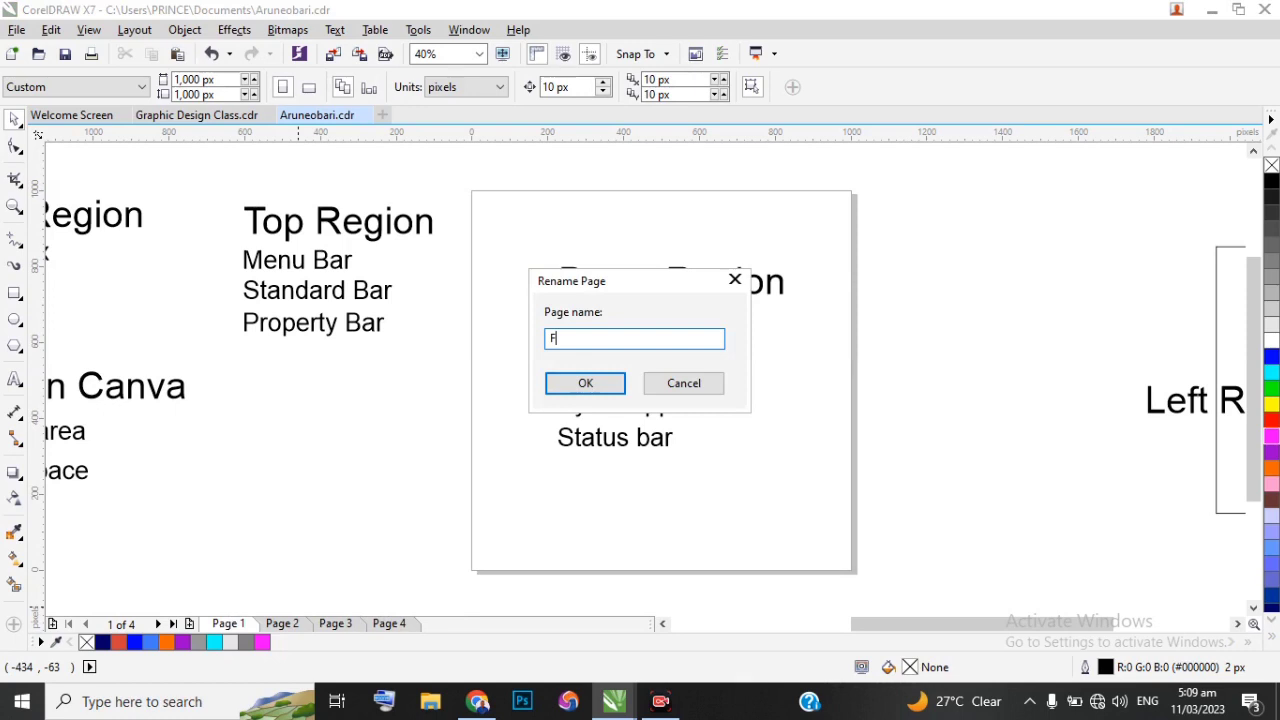
{"action": "type", "text": "Flyers"}
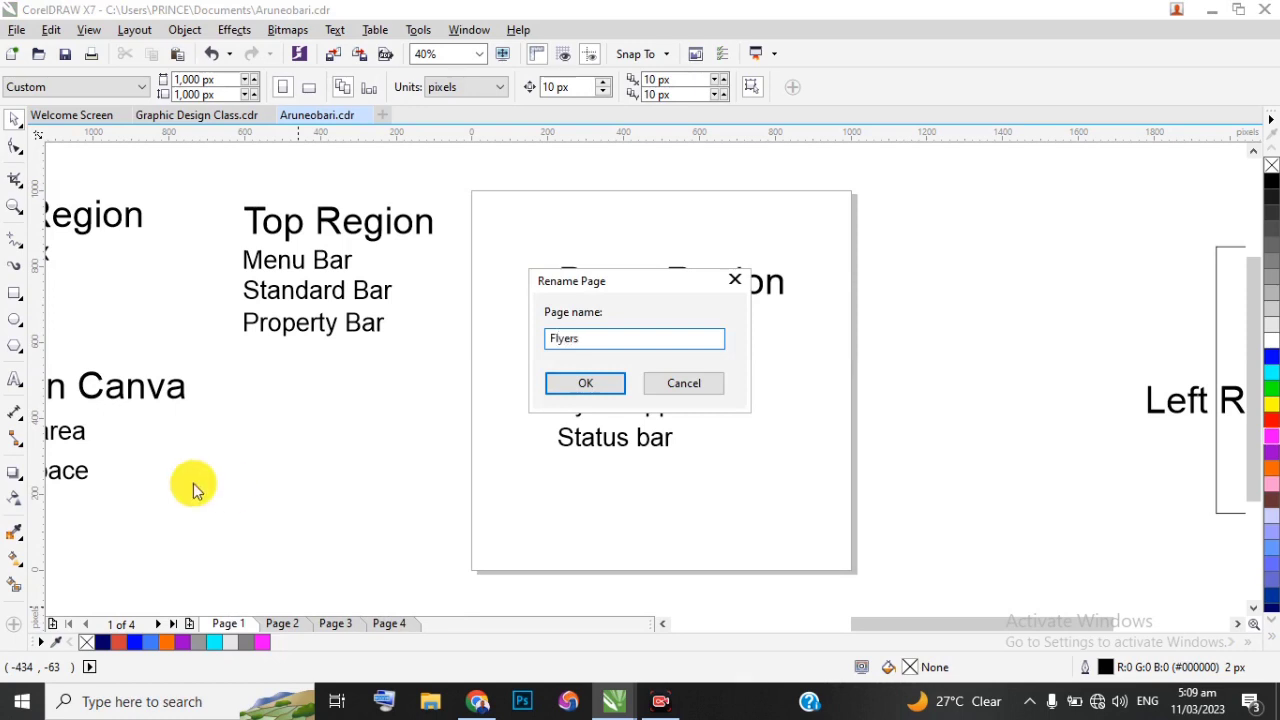
{"action": "left_click", "coordinate": [585, 383]}
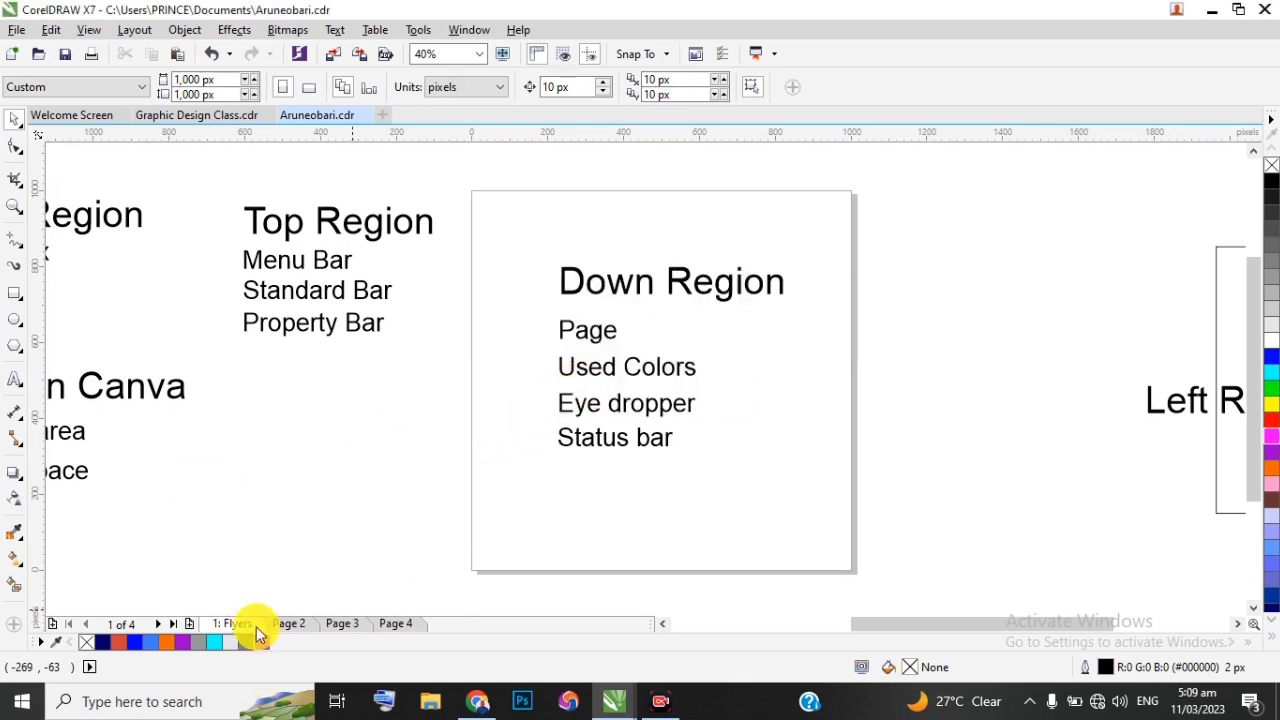
Rename Page 2 as Business Card
{"action": "left_click", "coordinate": [289, 623]}
{"action": "right_click", "coordinate": [289, 623]}
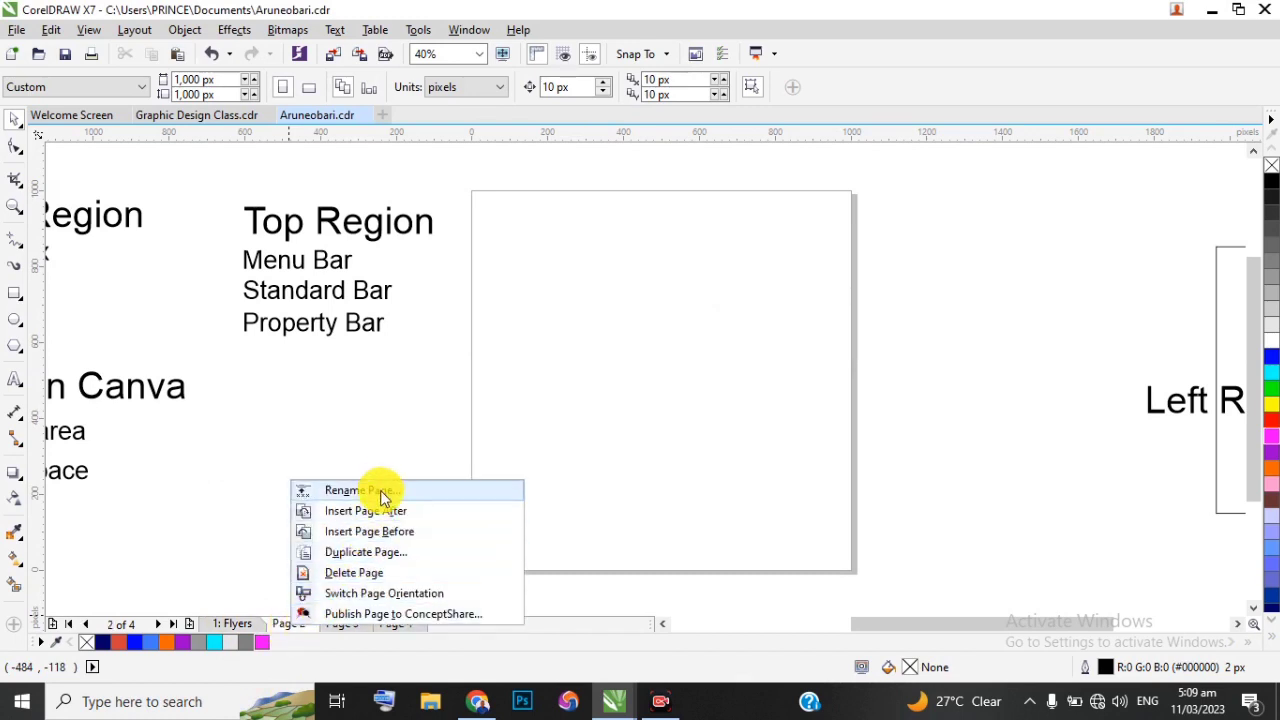
{"action": "left_click", "coordinate": [383, 491]}
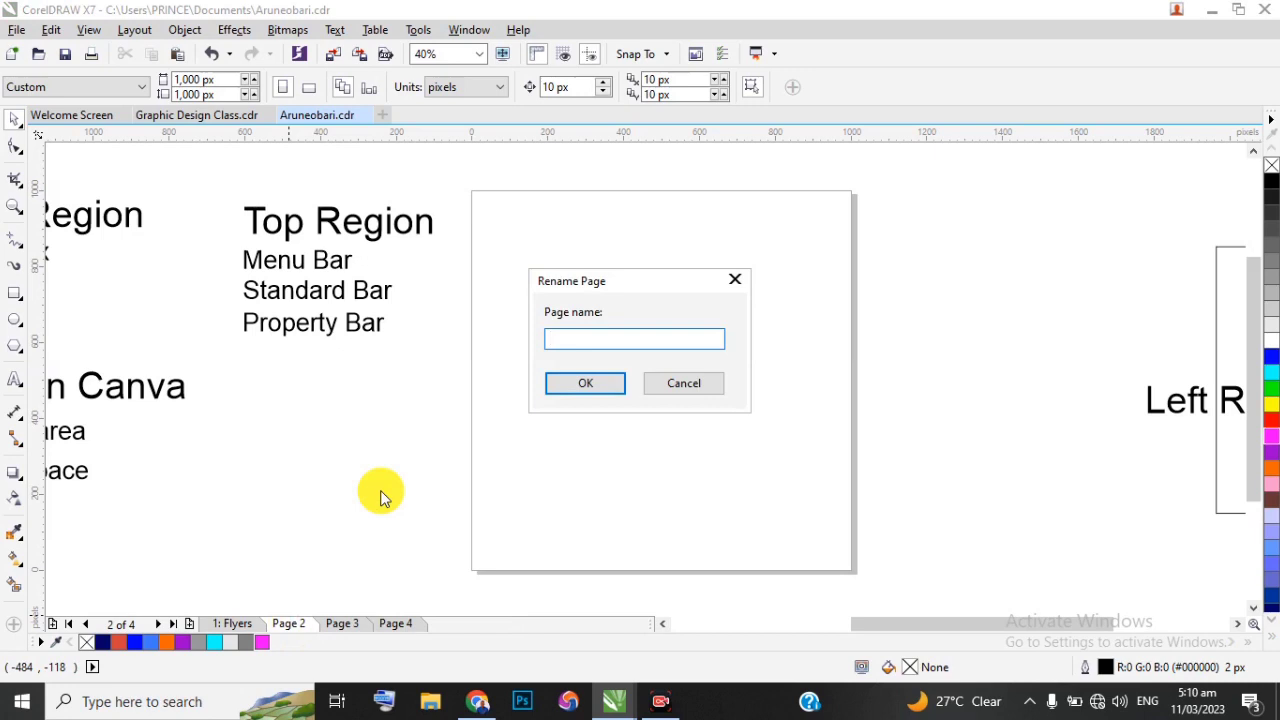
{"action": "type", "text": "Complimenta"}
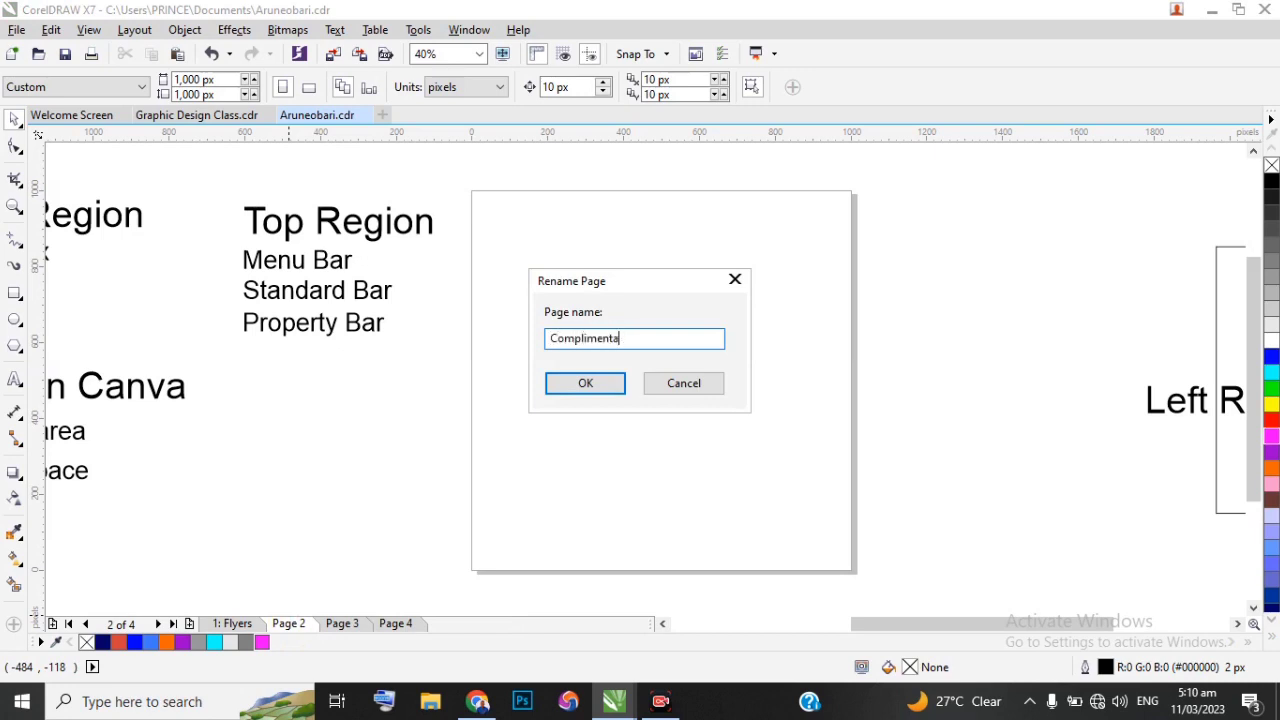
{"action": "key", "text": "BackSpace"}
{"action": "key", "text": "BackSpace"}
{"action": "key", "text": "BackSpace"}
{"action": "key", "text": "BackSpace"}
{"action": "key", "text": "BackSpace"}
{"action": "key", "text": "BackSpace"}
{"action": "key", "text": "BackSpace"}
{"action": "key", "text": "BackSpace"}
{"action": "key", "text": "BackSpace"}
{"action": "key", "text": "BackSpace"}
{"action": "key", "text": "BackSpace"}
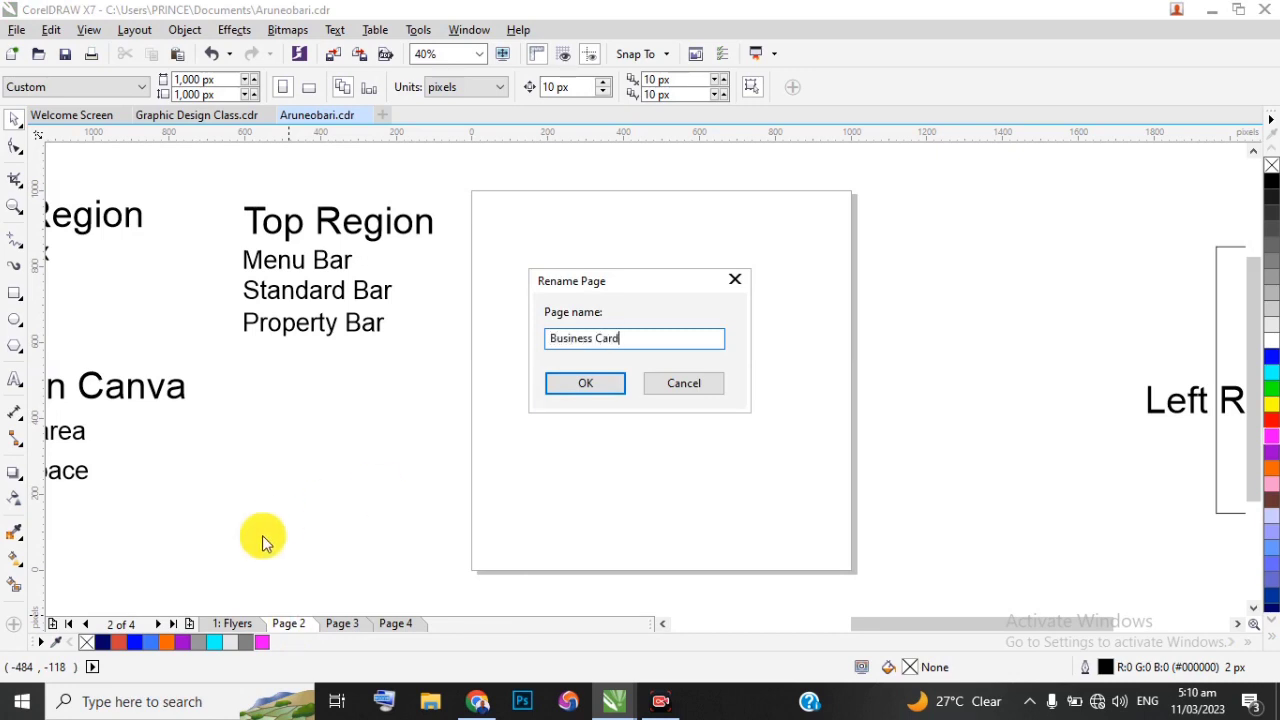
{"action": "left_click", "coordinate": [588, 382]}
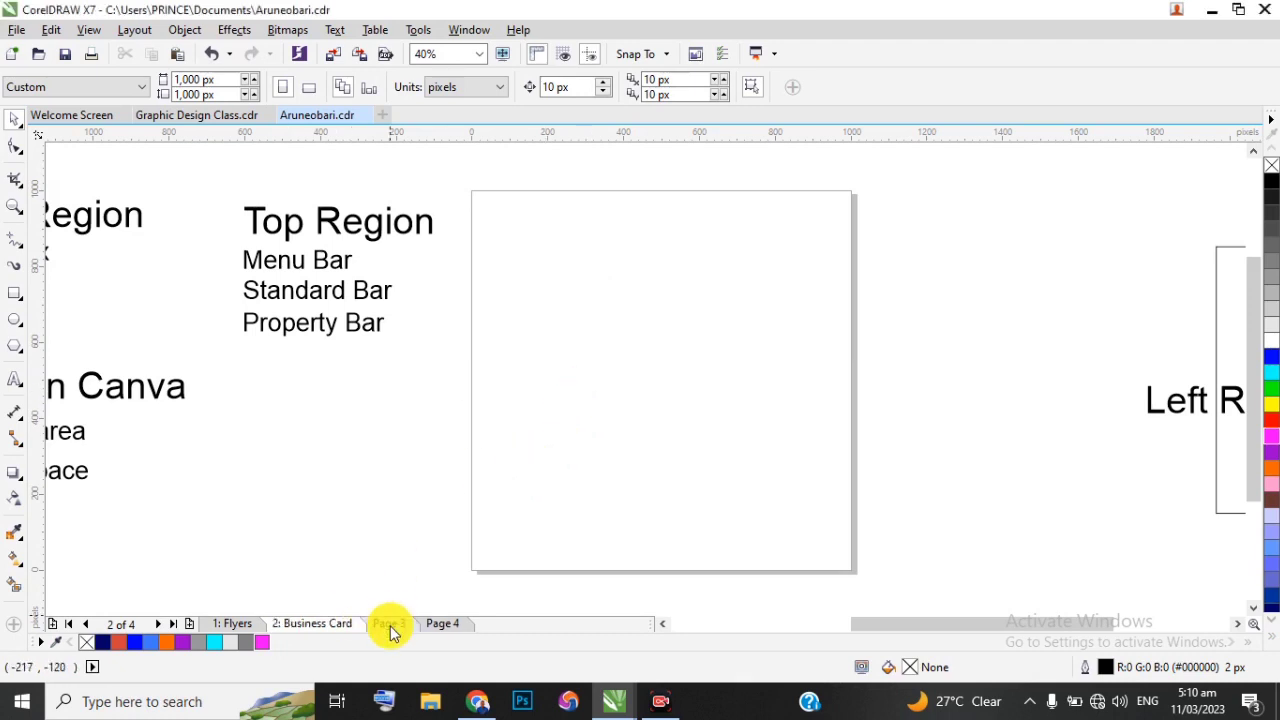
Rename Page 3 as Roll-up banner
{"action": "right_click", "coordinate": [386, 623]}
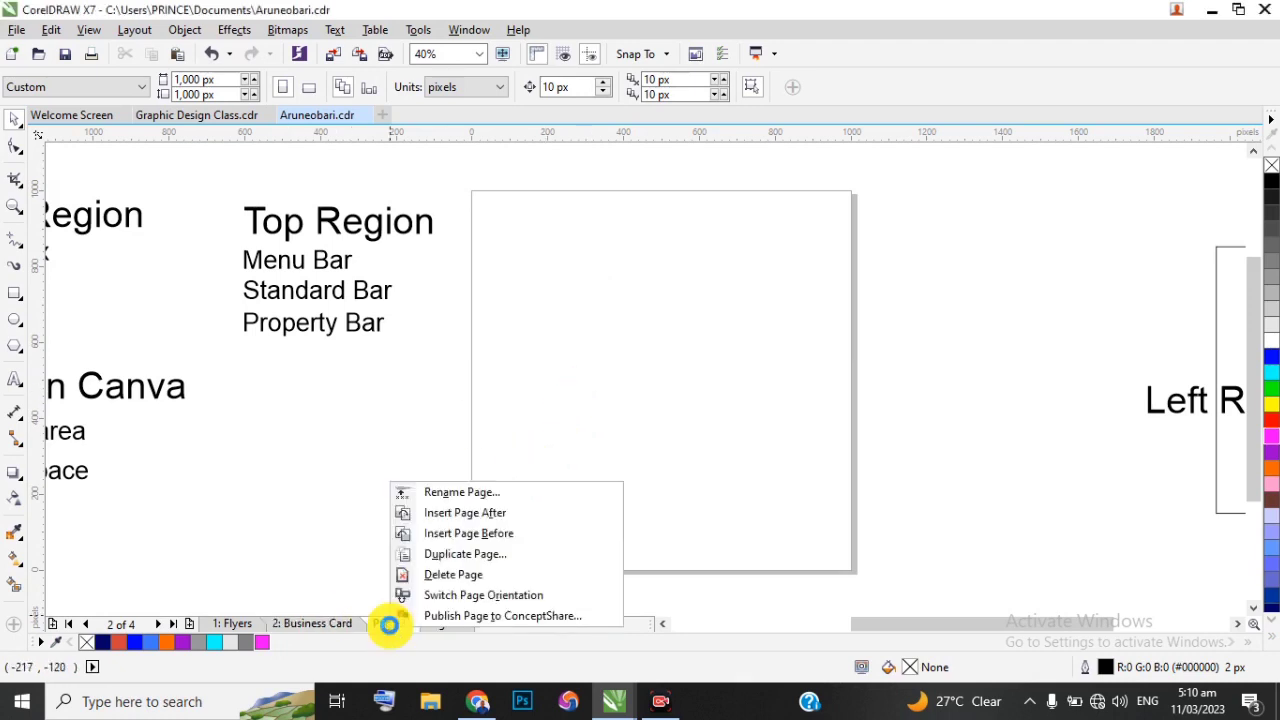
{"action": "left_click", "coordinate": [459, 492]}
{"action": "type", "text": "Roll-up banner"}
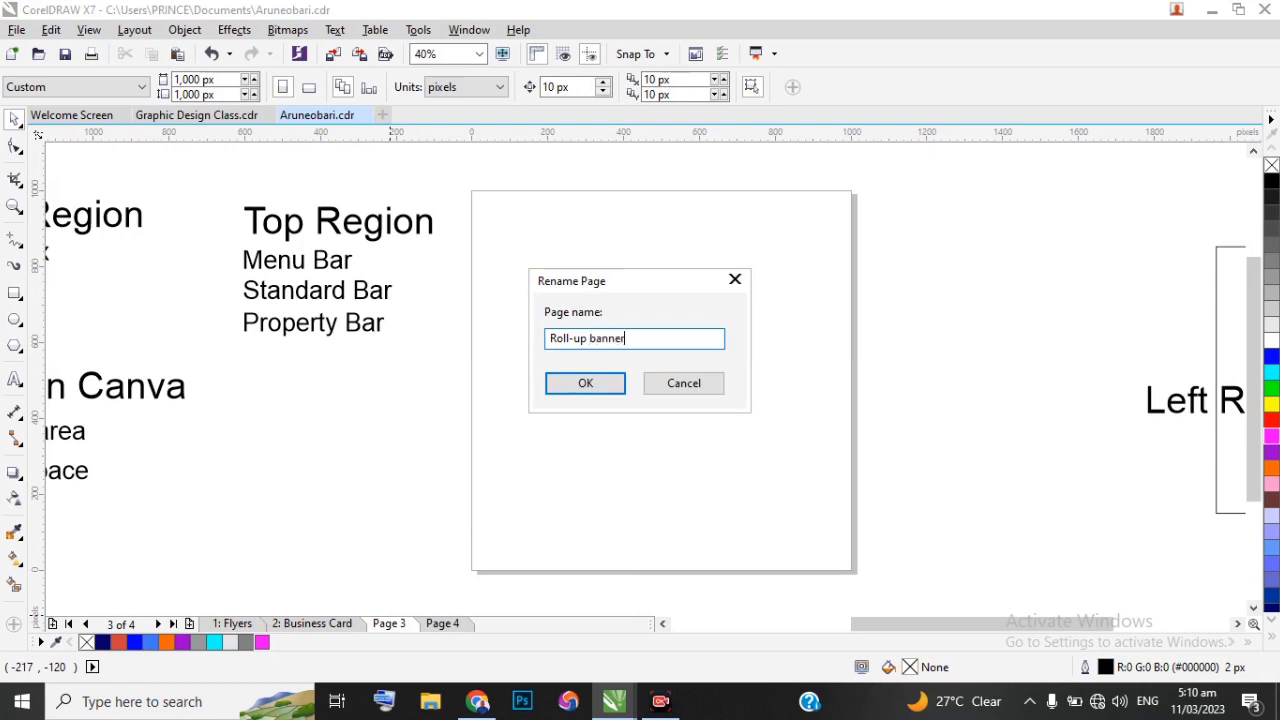
{"action": "left_click", "coordinate": [586, 384]}
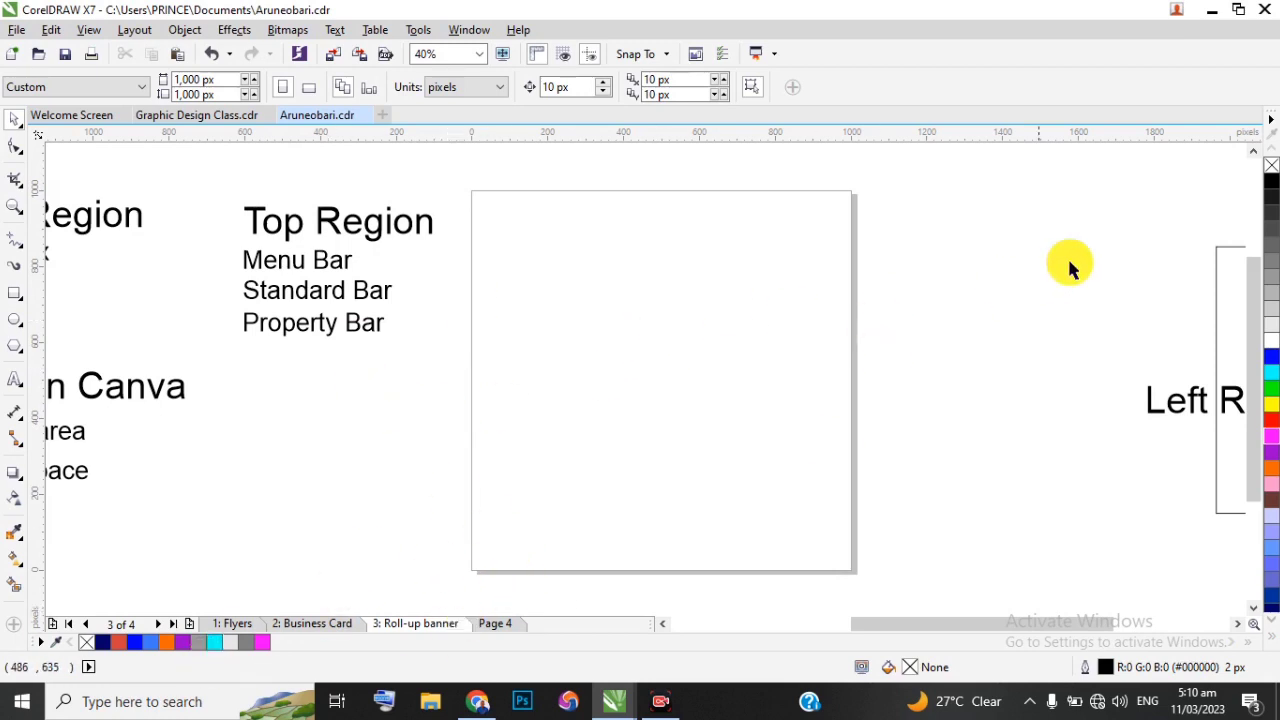
View the Flyers, Business Card and Roll-up banner pages one after another
{"action": "left_click", "coordinate": [237, 624]}
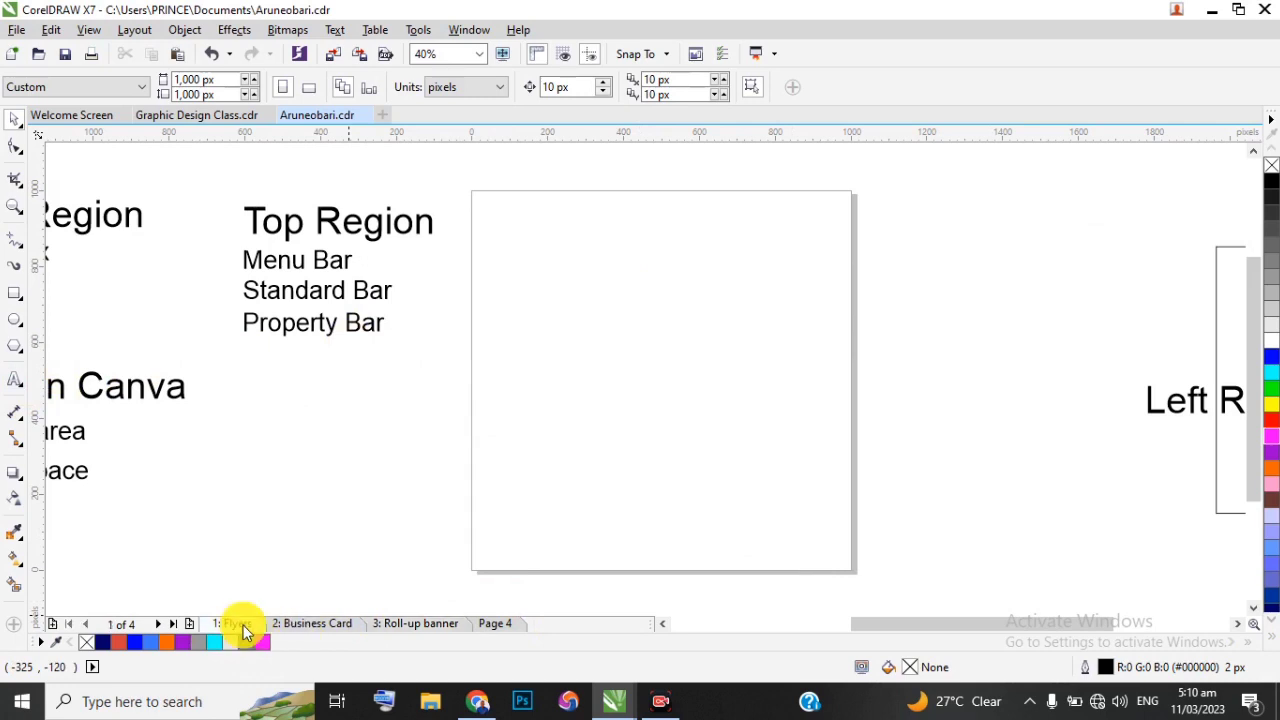
{"action": "left_click", "coordinate": [345, 624]}
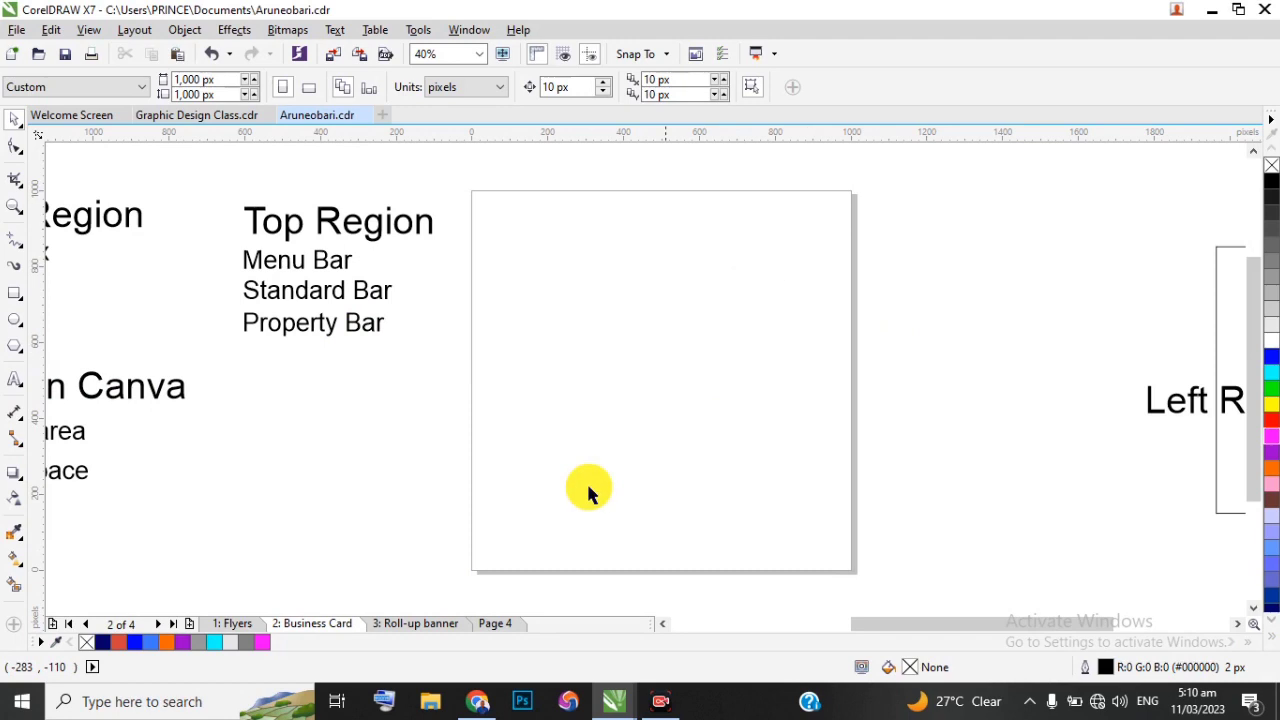
{"action": "left_click", "coordinate": [428, 623]}
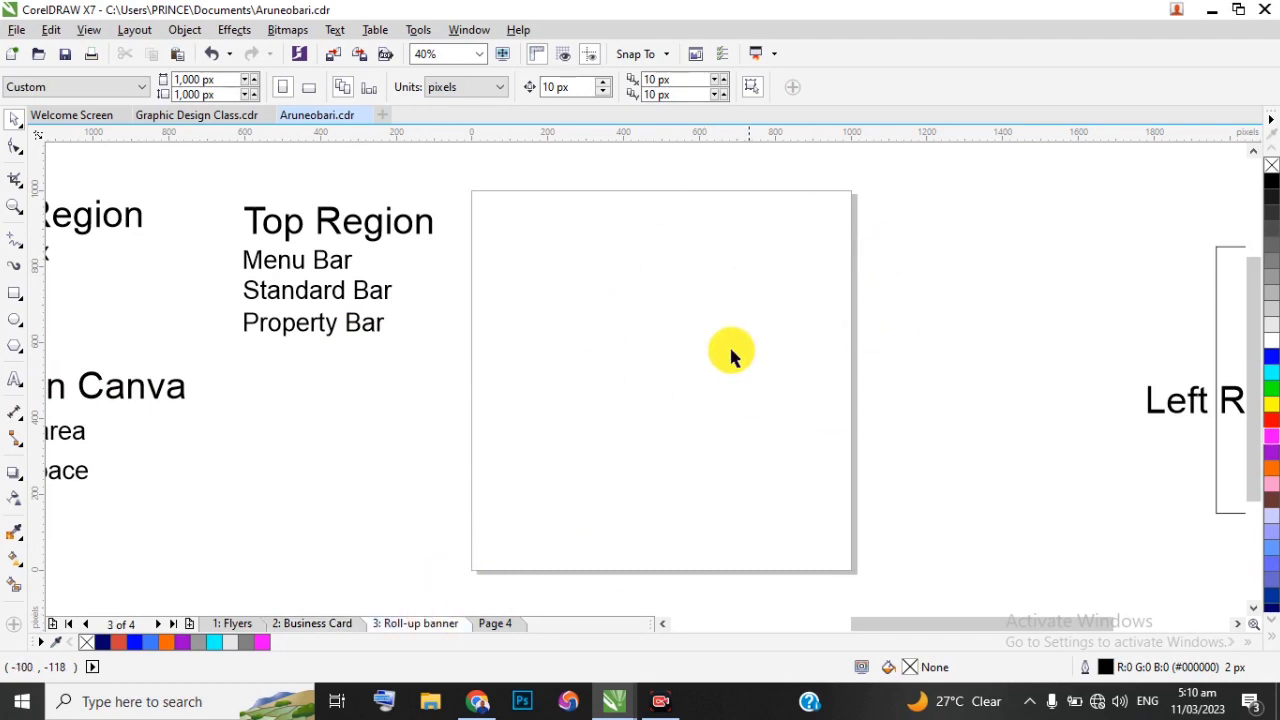
Rename Page 4 as Letter Head
{"action": "right_click", "coordinate": [510, 622]}
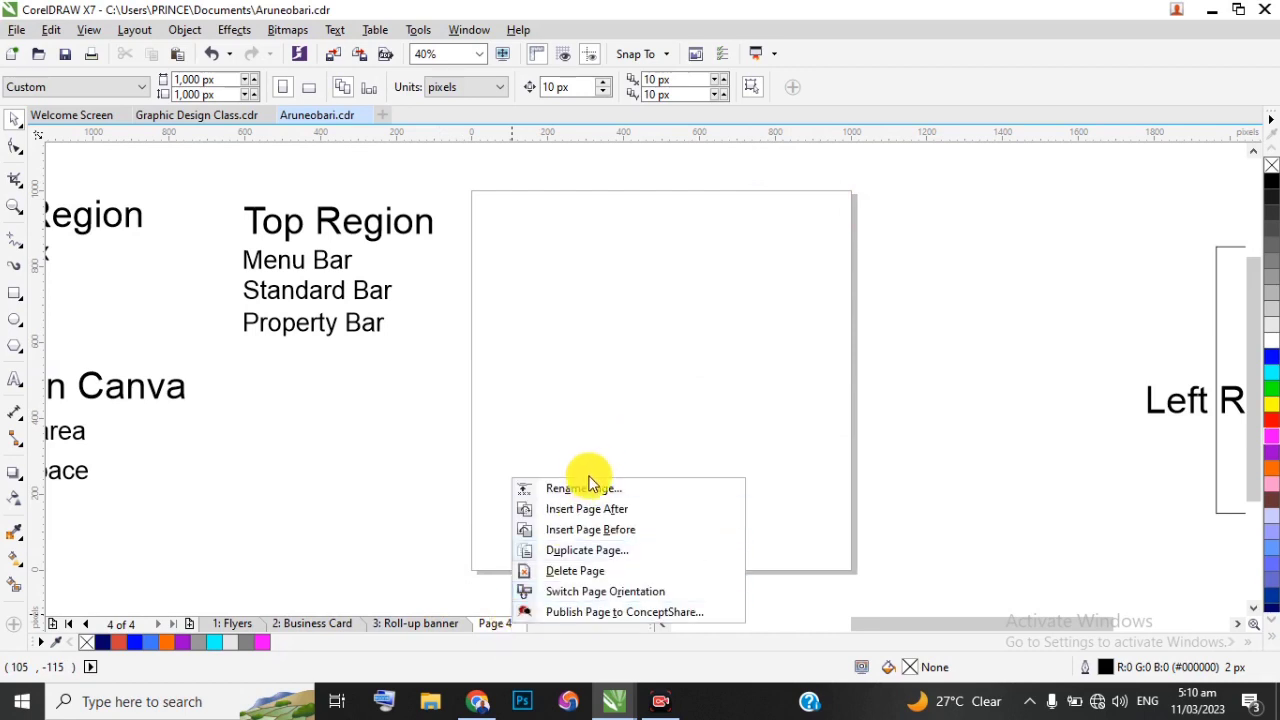
{"action": "left_click", "coordinate": [587, 489]}
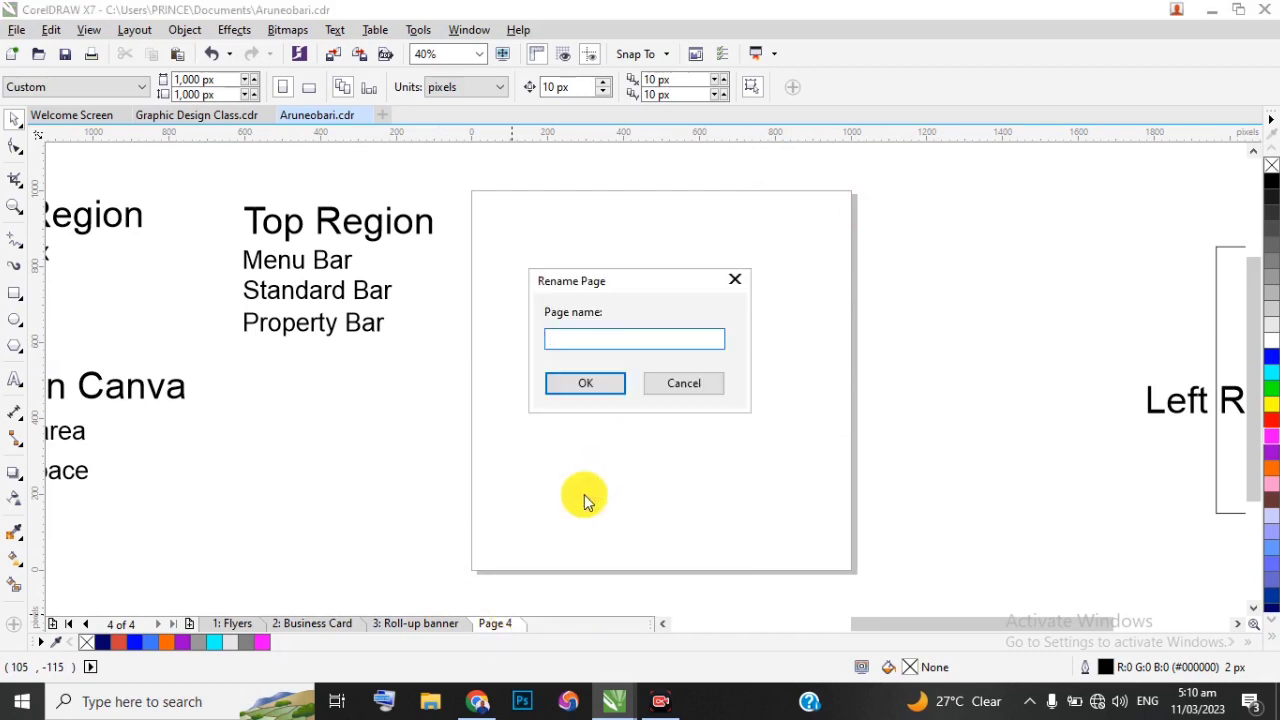
{"action": "type", "text": "Letter Head"}
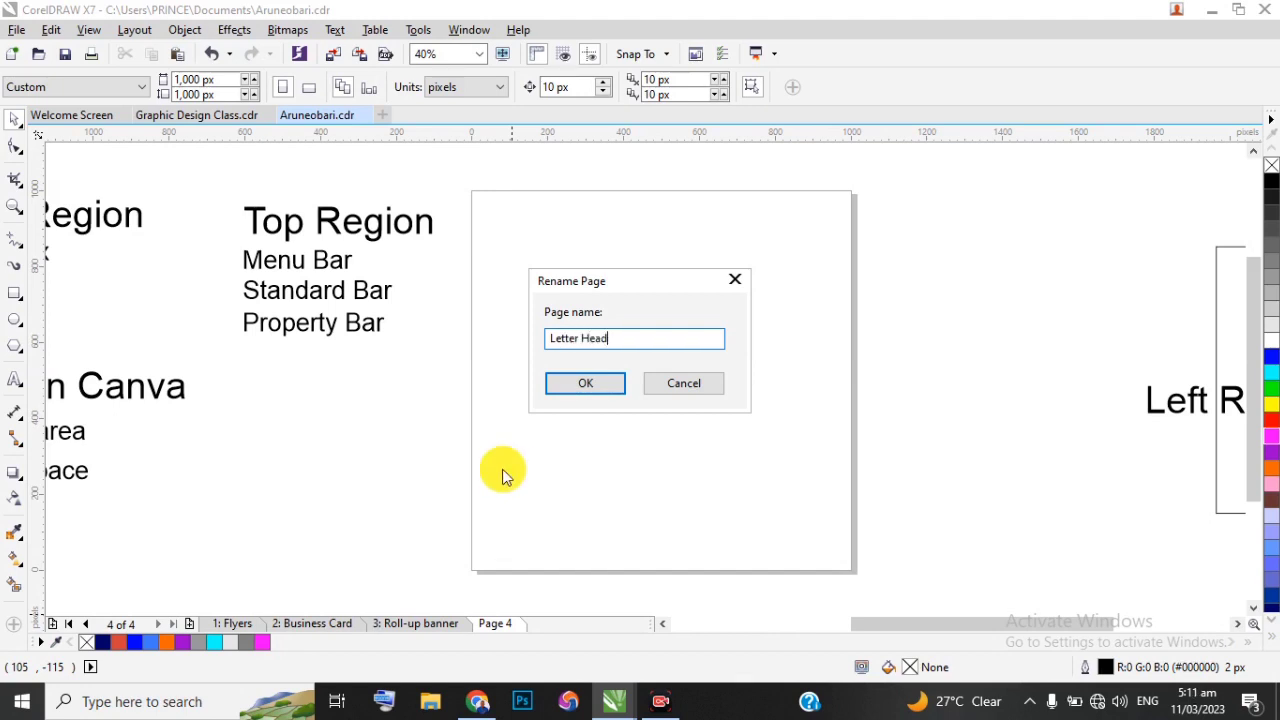
{"action": "left_click", "coordinate": [568, 384]}
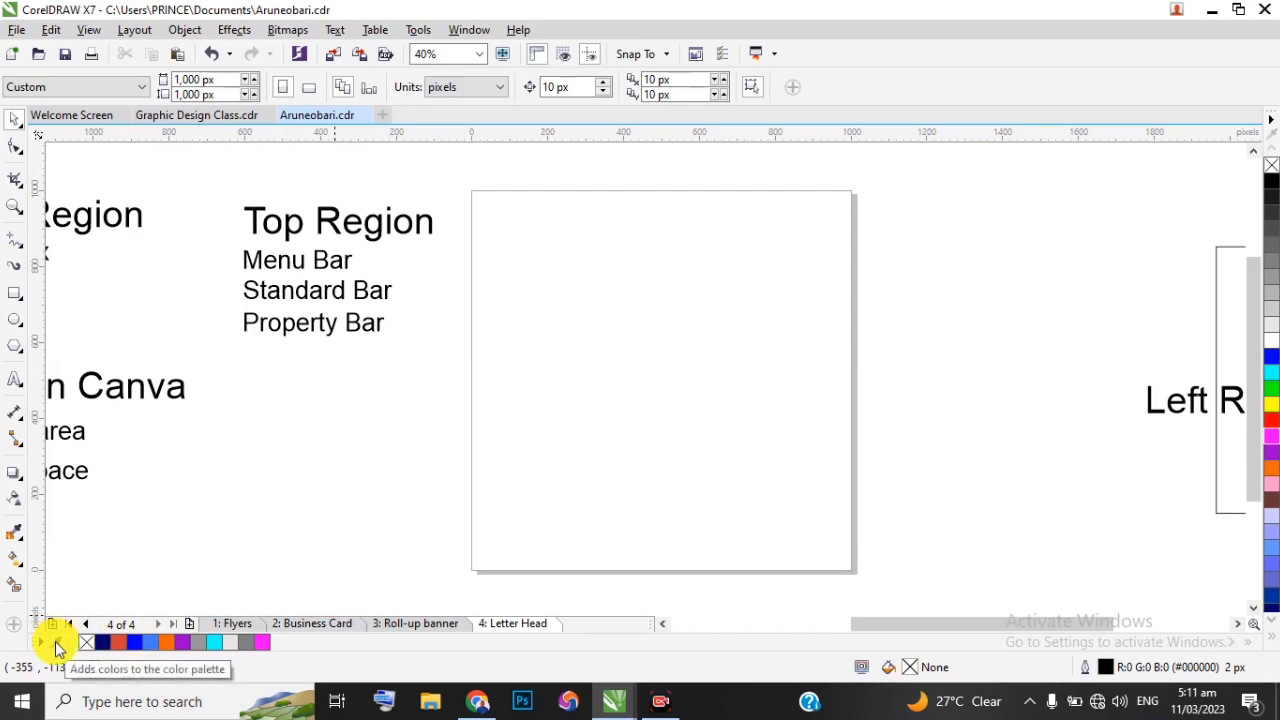
Move the Top Region heading and its three list items from the desktop onto the Business Card page
{"action": "left_click_drag", "start_coordinate": [204, 185], "coordinate": [448, 371]}
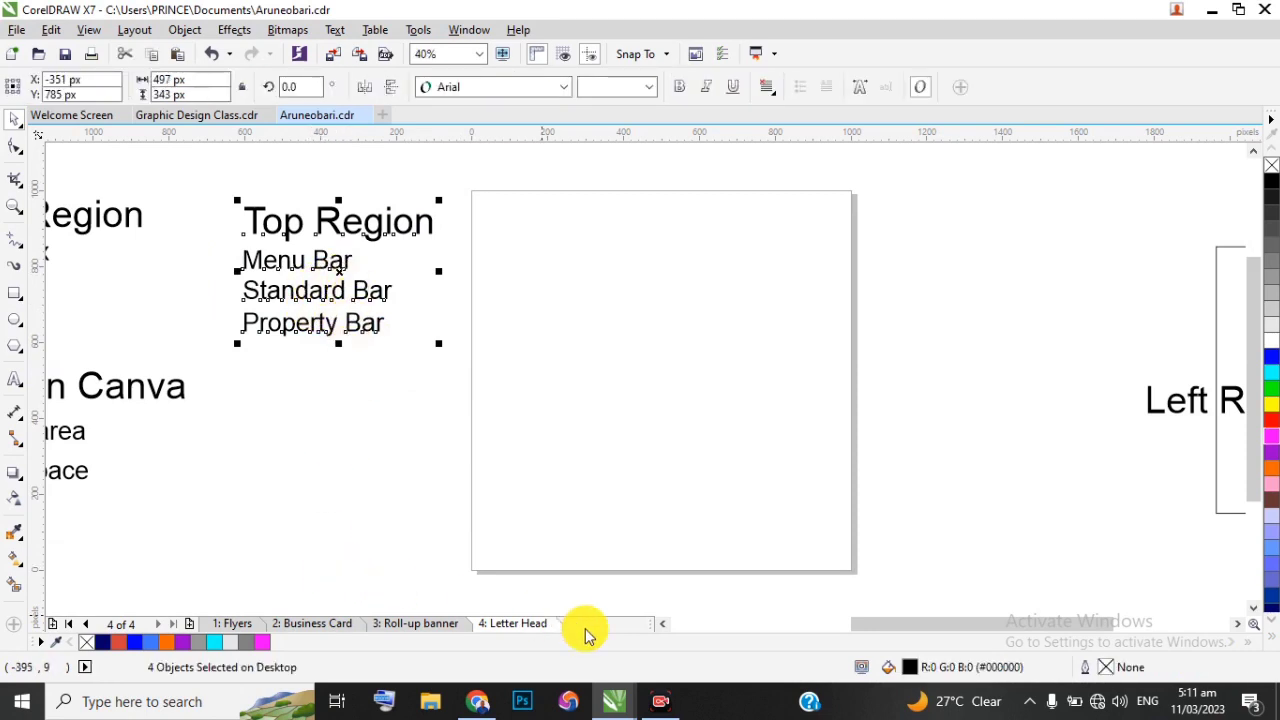
{"action": "left_click", "coordinate": [320, 623]}
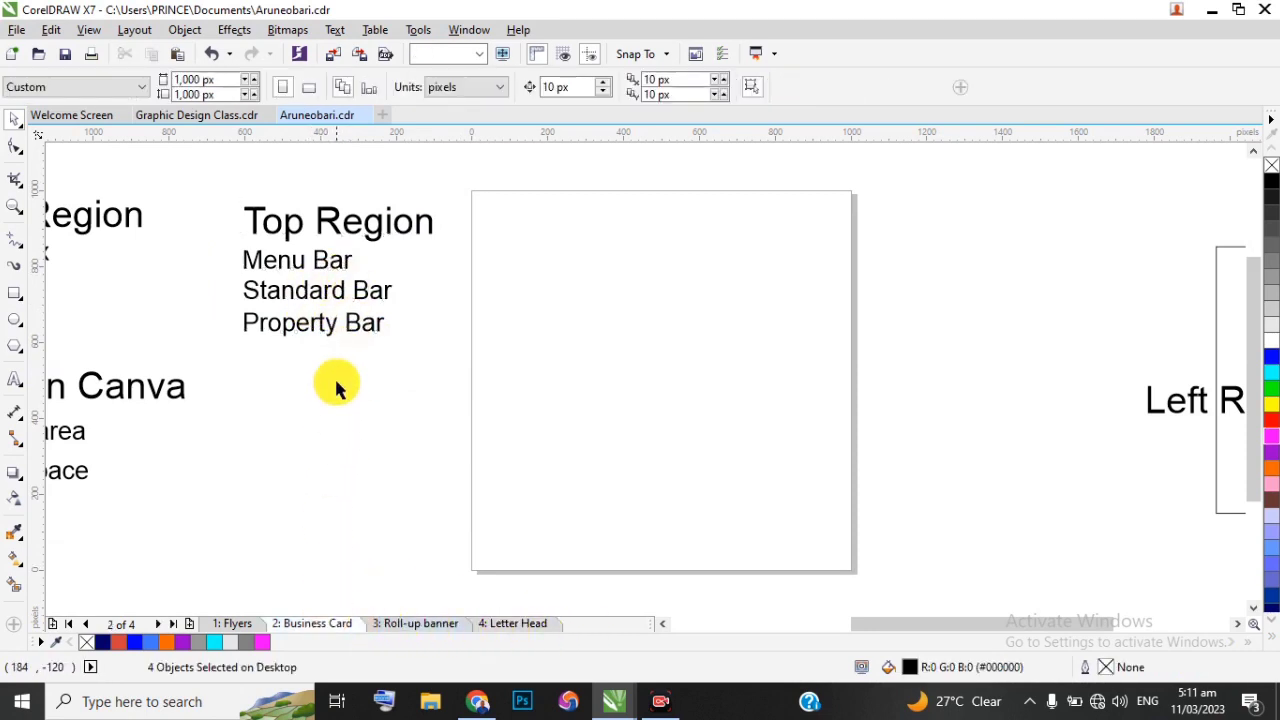
{"action": "left_click_drag", "start_coordinate": [223, 194], "coordinate": [468, 404]}
{"action": "left_click_drag", "start_coordinate": [343, 277], "coordinate": [644, 332]}
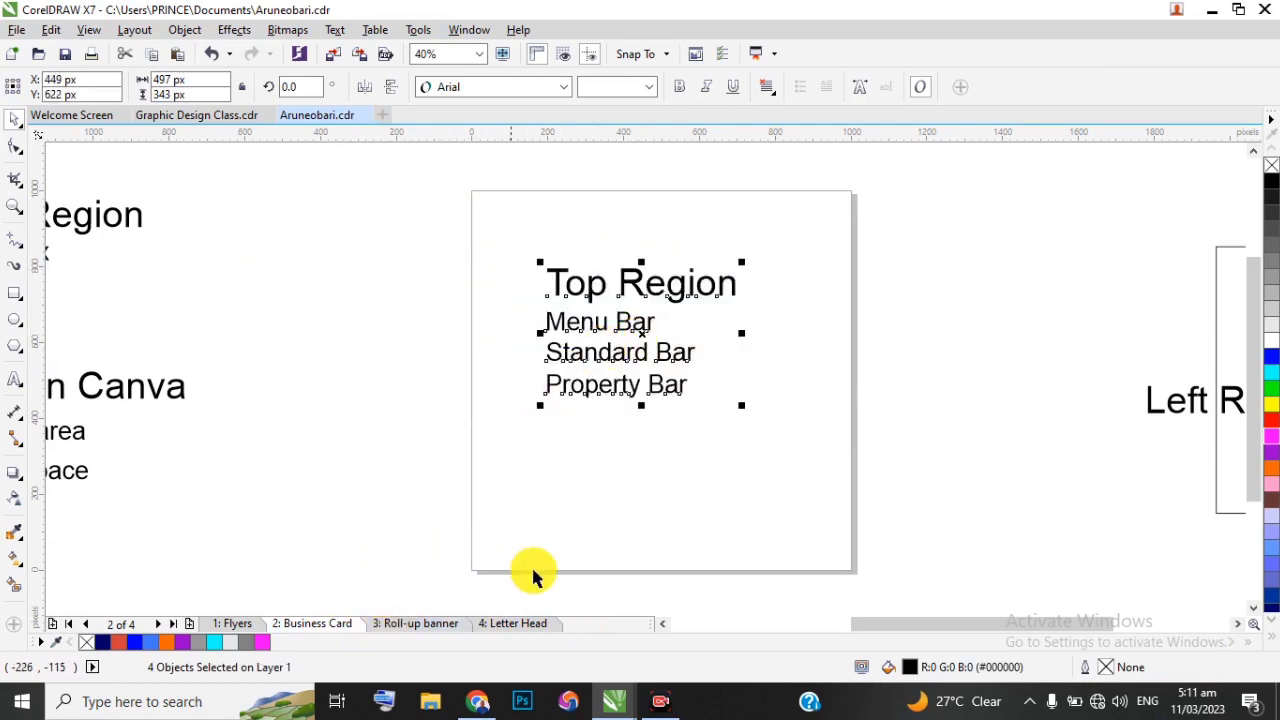
{"action": "scroll", "coordinate": [533, 573], "scroll_direction": "down", "scroll_amount": 2}
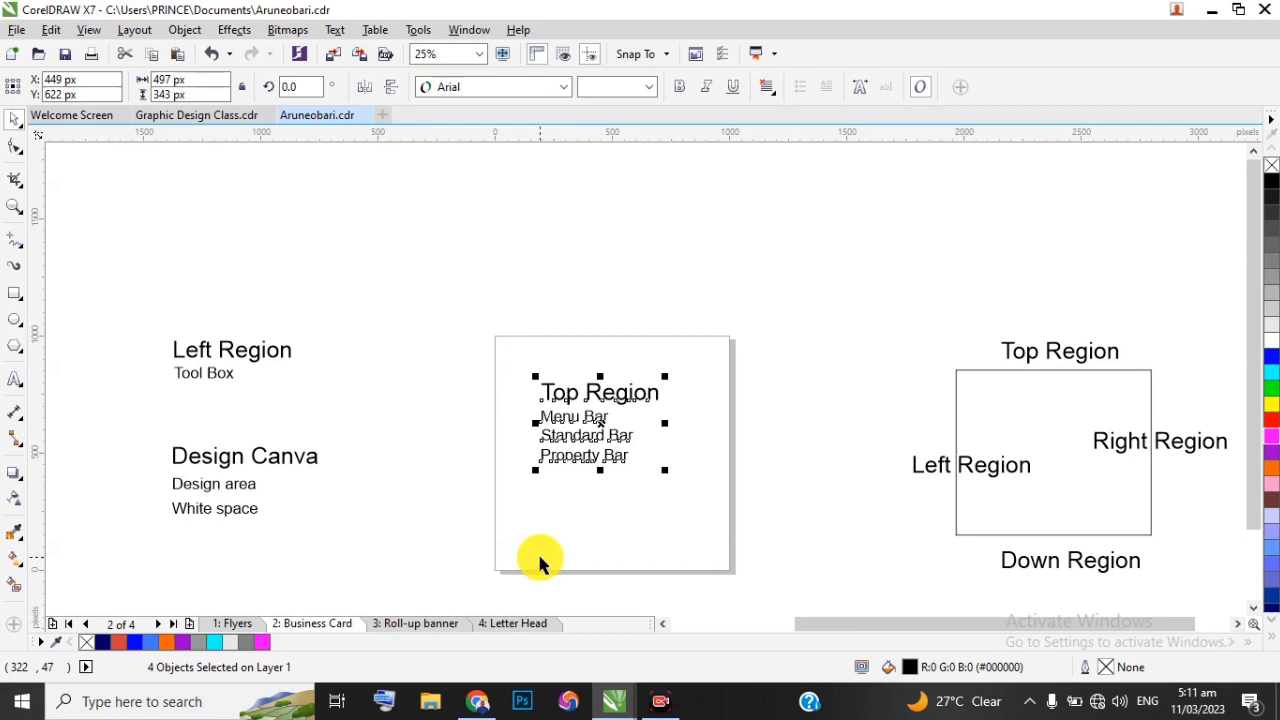
{"action": "left_click", "coordinate": [540, 565]}
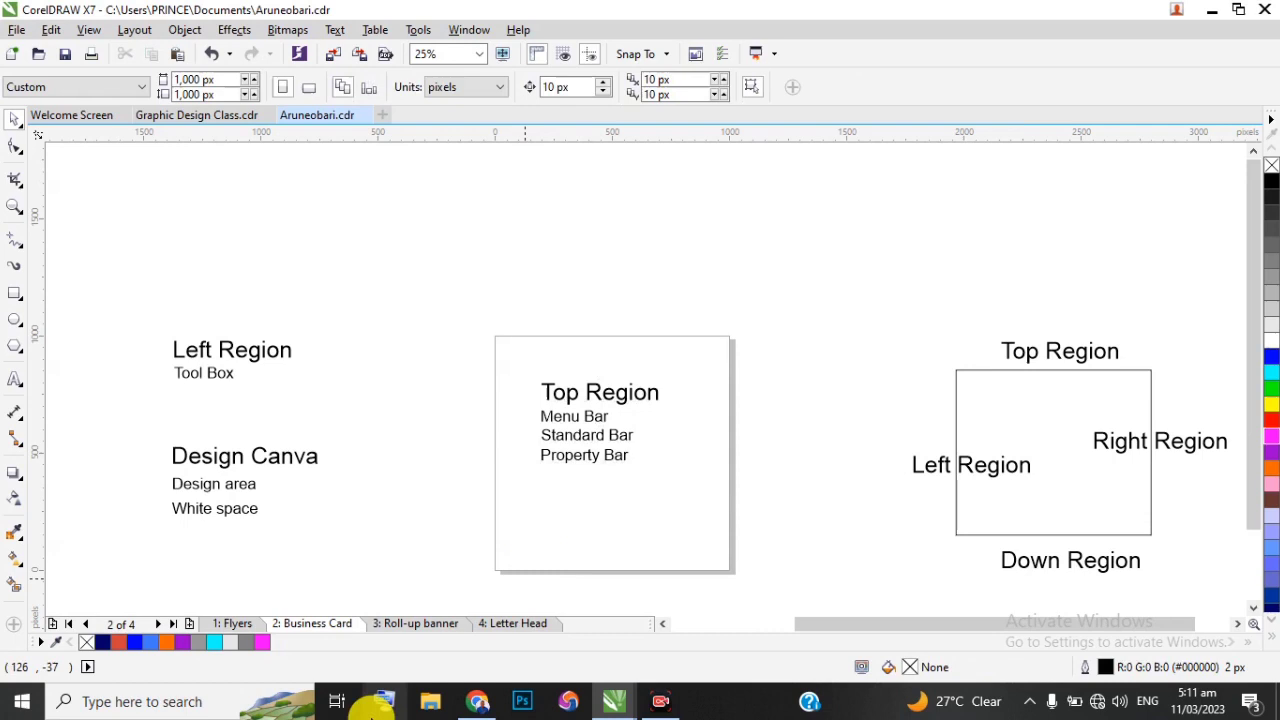
Move the Design Canva text block onto the Roll-up banner page, and place the Left Region heading with Tool Box beneath it
{"action": "left_click", "coordinate": [412, 624]}
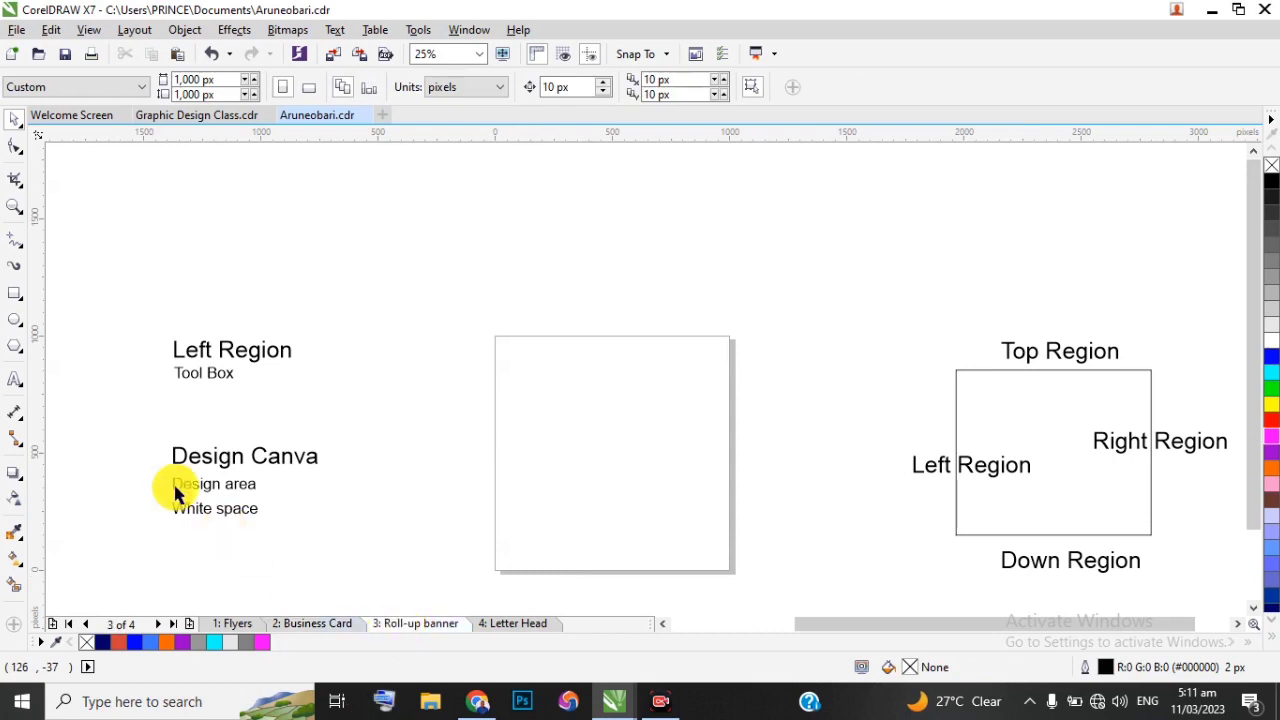
{"action": "left_click_drag", "start_coordinate": [141, 419], "coordinate": [355, 555]}
{"action": "left_click_drag", "start_coordinate": [268, 508], "coordinate": [601, 398]}
{"action": "left_click_drag", "start_coordinate": [136, 316], "coordinate": [338, 411]}
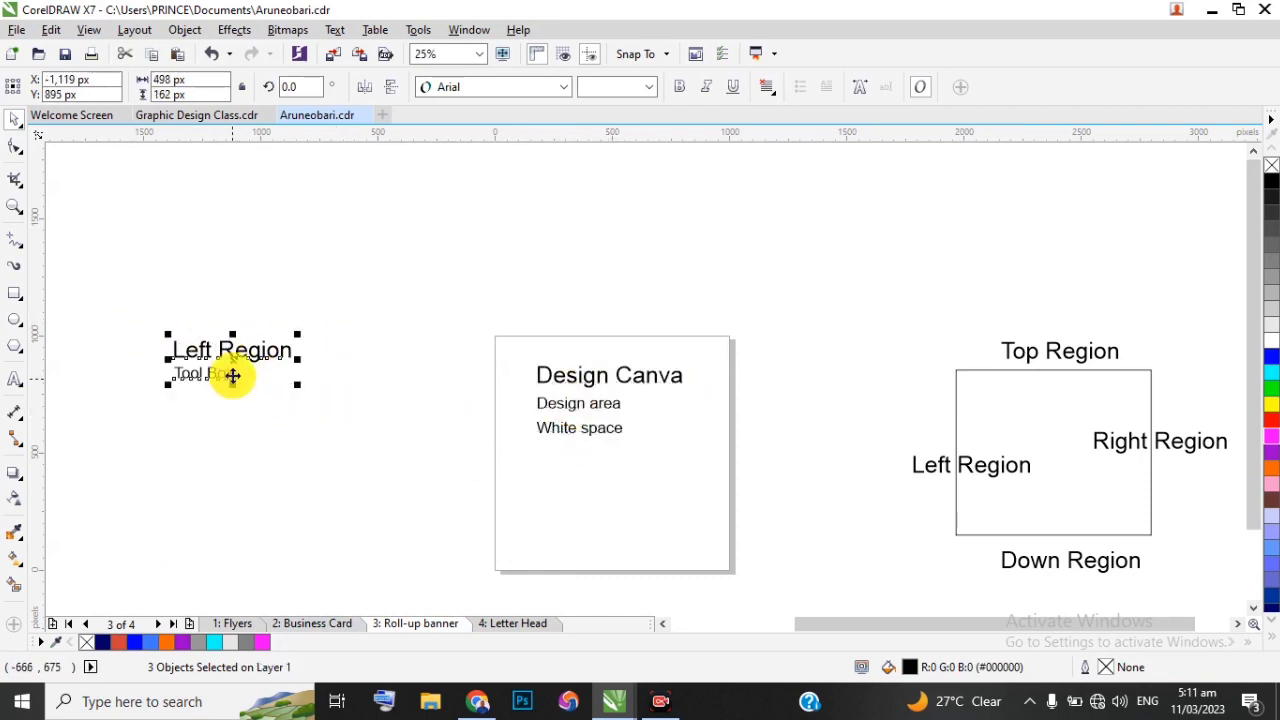
{"action": "left_click_drag", "start_coordinate": [231, 364], "coordinate": [591, 502]}
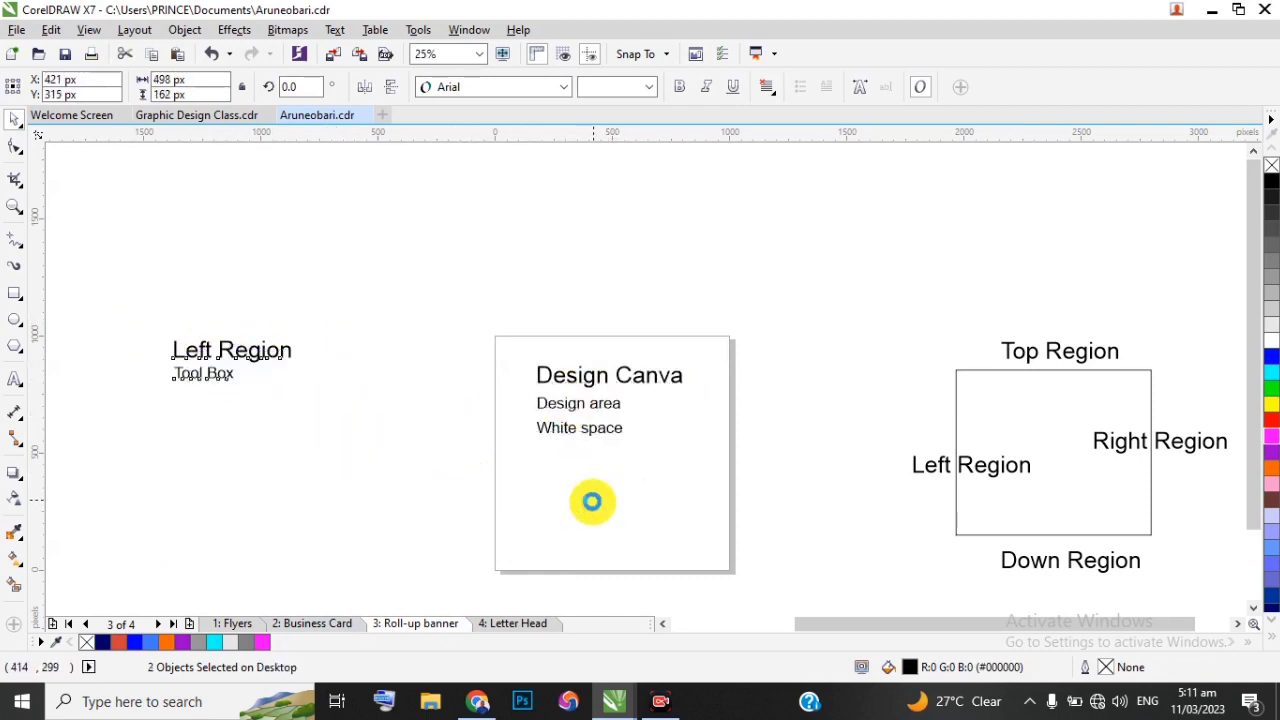
Move the Tool Box heading and its list of tools from the desktop onto the Letter Head page
{"action": "scroll", "coordinate": [485, 485], "scroll_direction": "down", "scroll_amount": 3}
{"action": "scroll", "coordinate": [463, 540], "scroll_direction": "up", "scroll_amount": 1}
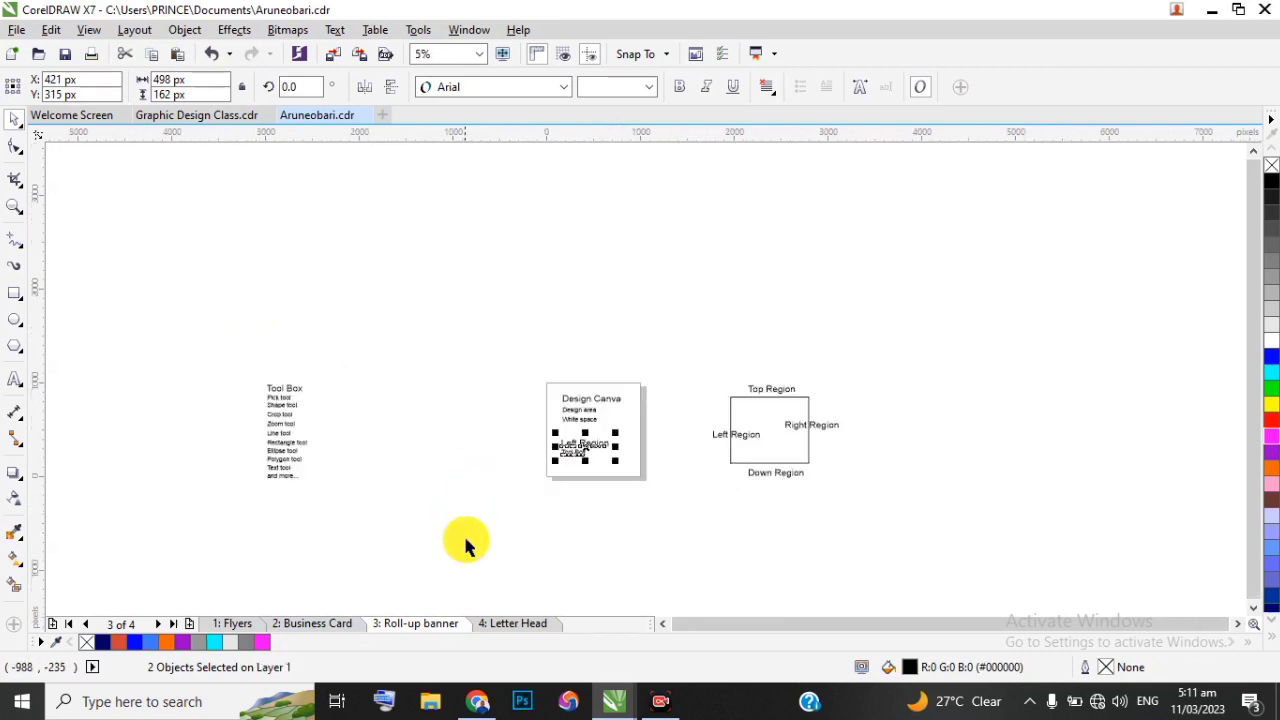
{"action": "left_click", "coordinate": [516, 623]}
{"action": "left_click_drag", "start_coordinate": [222, 363], "coordinate": [326, 495]}
{"action": "left_click_drag", "start_coordinate": [329, 434], "coordinate": [594, 434]}
{"action": "scroll", "coordinate": [594, 433], "scroll_direction": "up", "scroll_amount": 2}
{"action": "scroll", "coordinate": [594, 433], "scroll_direction": "up", "scroll_amount": 2}
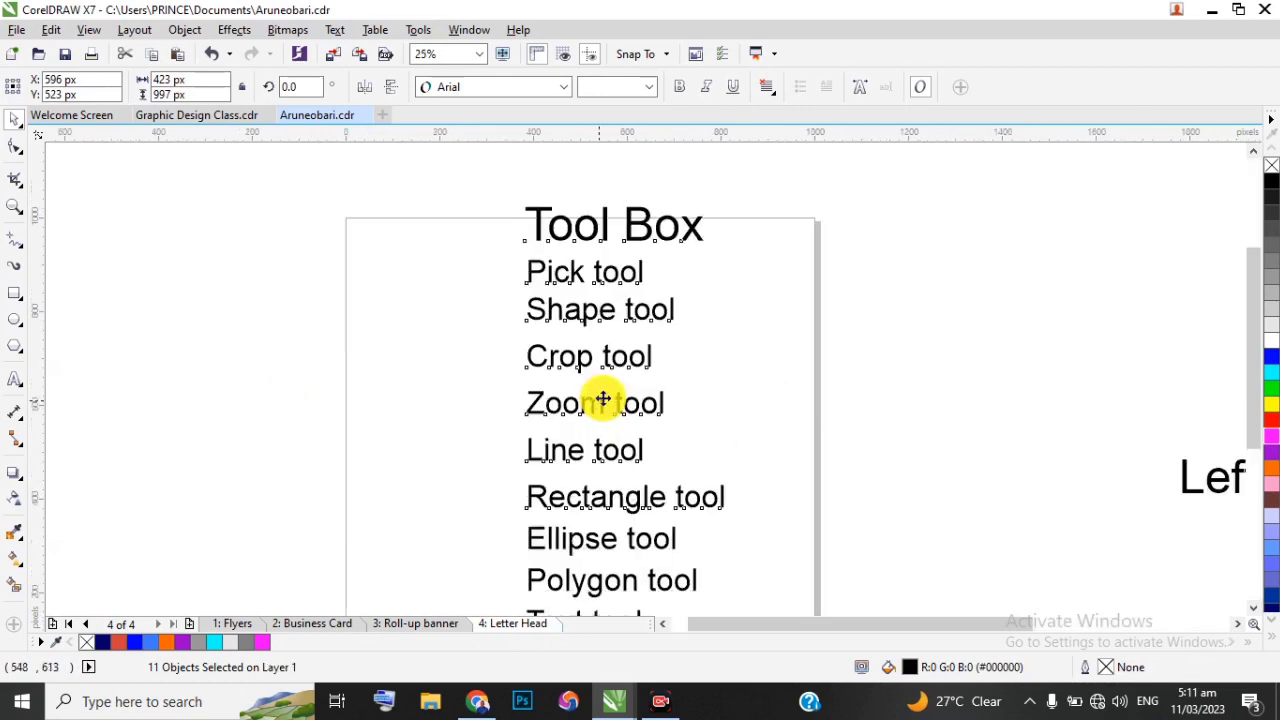
Scale the Tool Box list down to about 338 × 796 px within the Letter Head page and fit the page in view
{"action": "left_click_drag", "start_coordinate": [734, 199], "coordinate": [574, 456]}
{"action": "scroll", "coordinate": [571, 470], "scroll_direction": "down", "scroll_amount": 2}
{"action": "left_click", "coordinate": [408, 55]}
{"action": "type", "text": "4"}
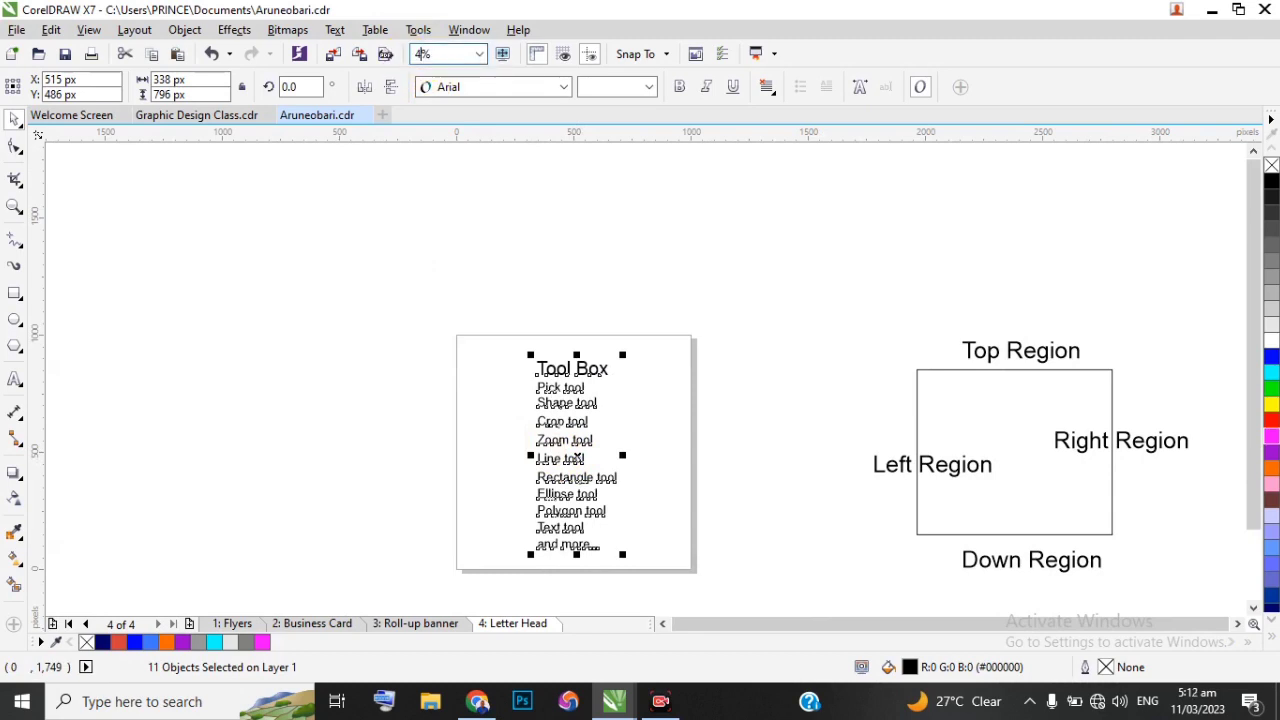
{"action": "key", "text": "Return"}
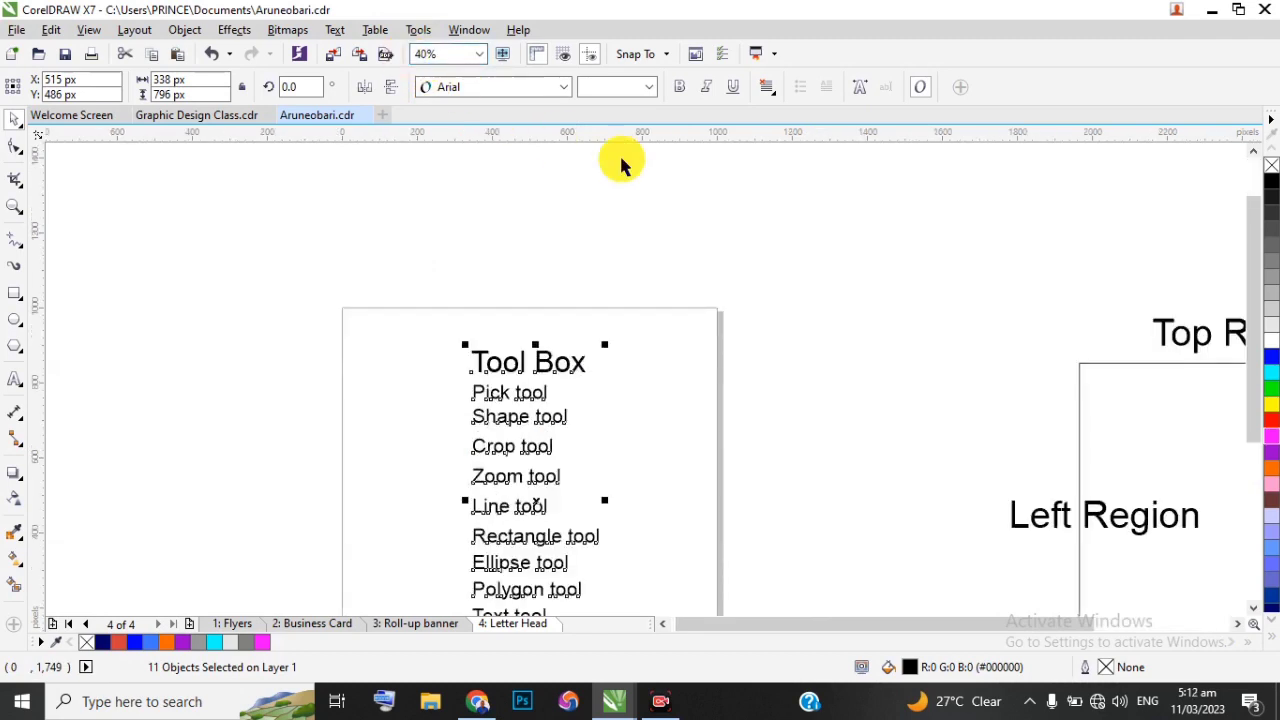
{"action": "left_click_drag", "start_coordinate": [1256, 280], "coordinate": [1256, 318]}
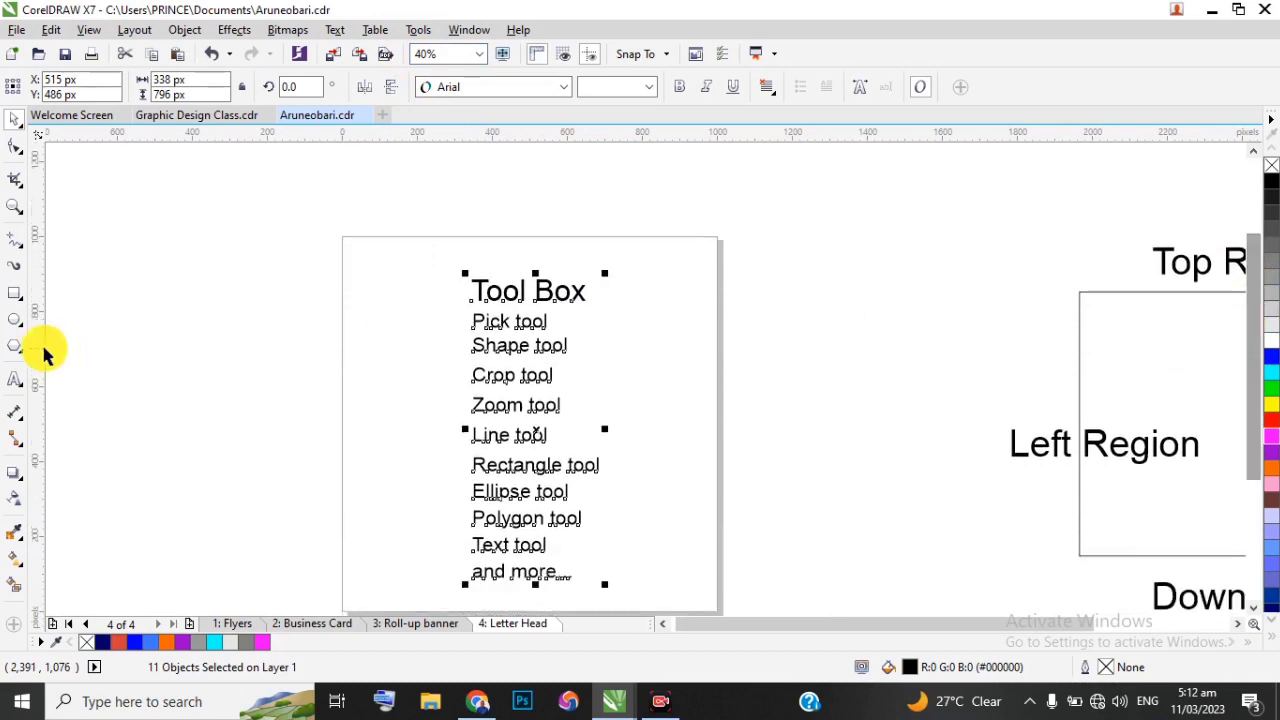
{"action": "left_click", "coordinate": [14, 210]}
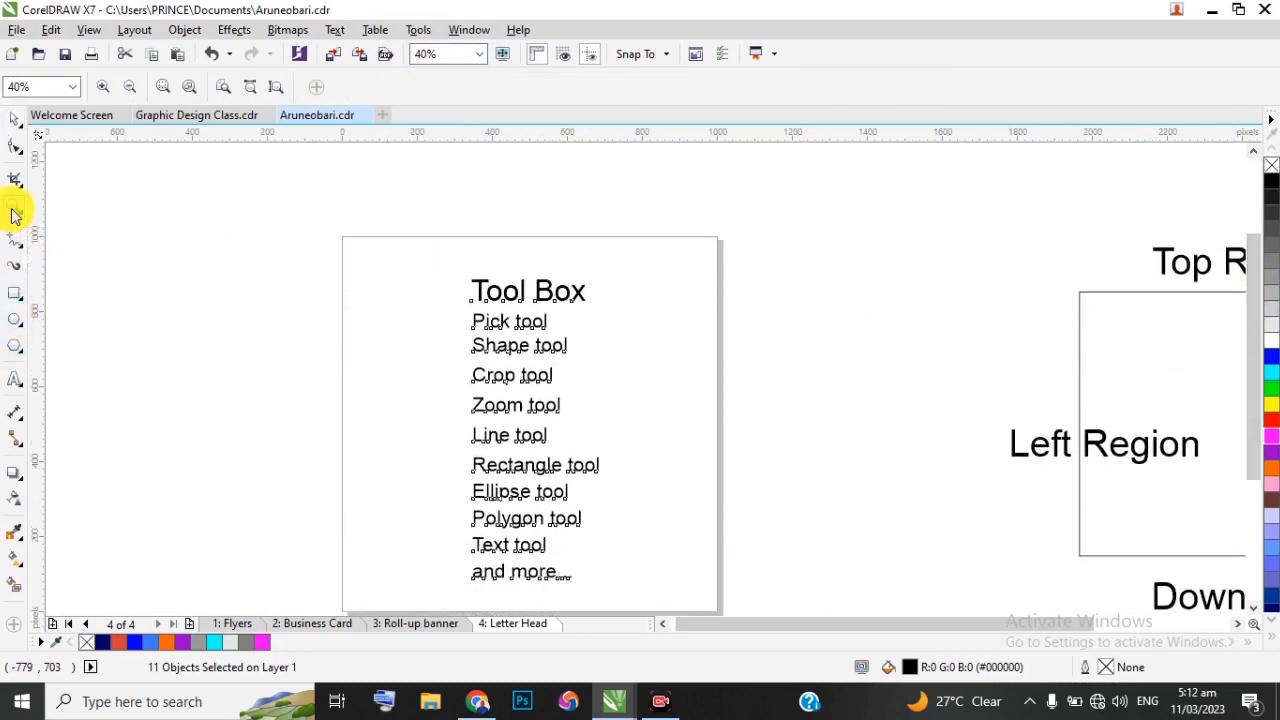
{"action": "left_click", "coordinate": [222, 85]}
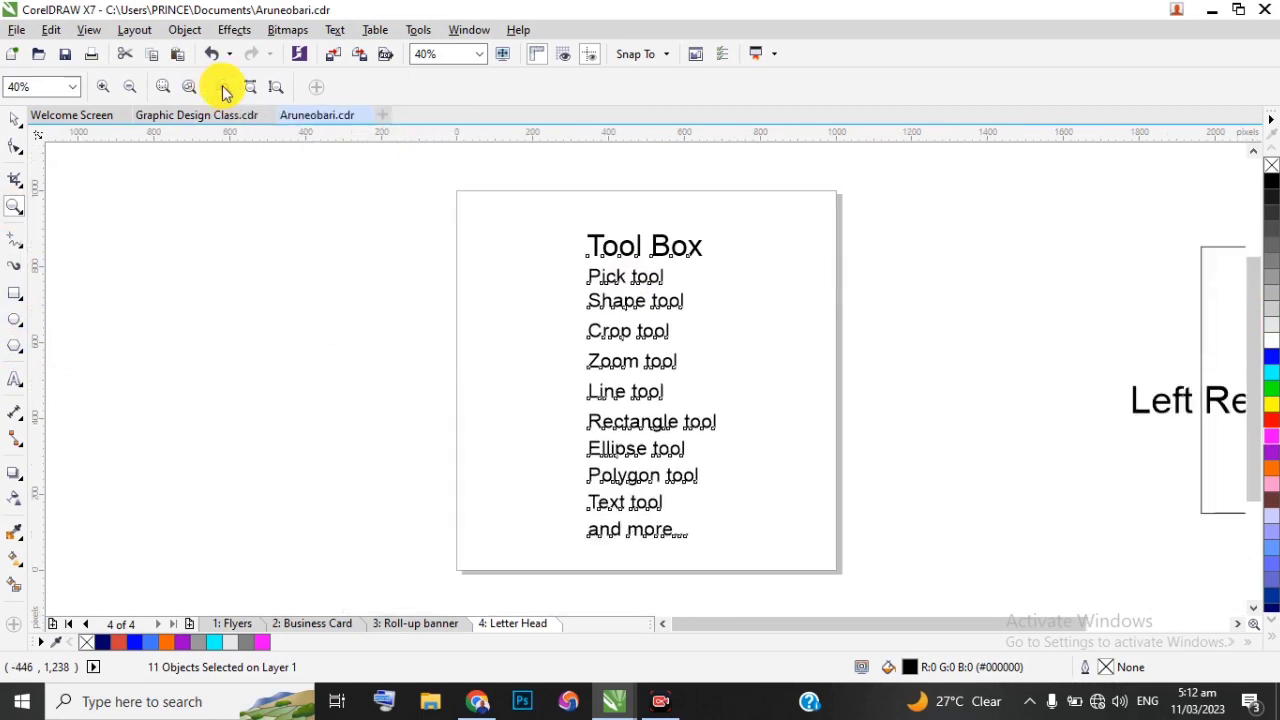
{"action": "left_click", "coordinate": [17, 119]}
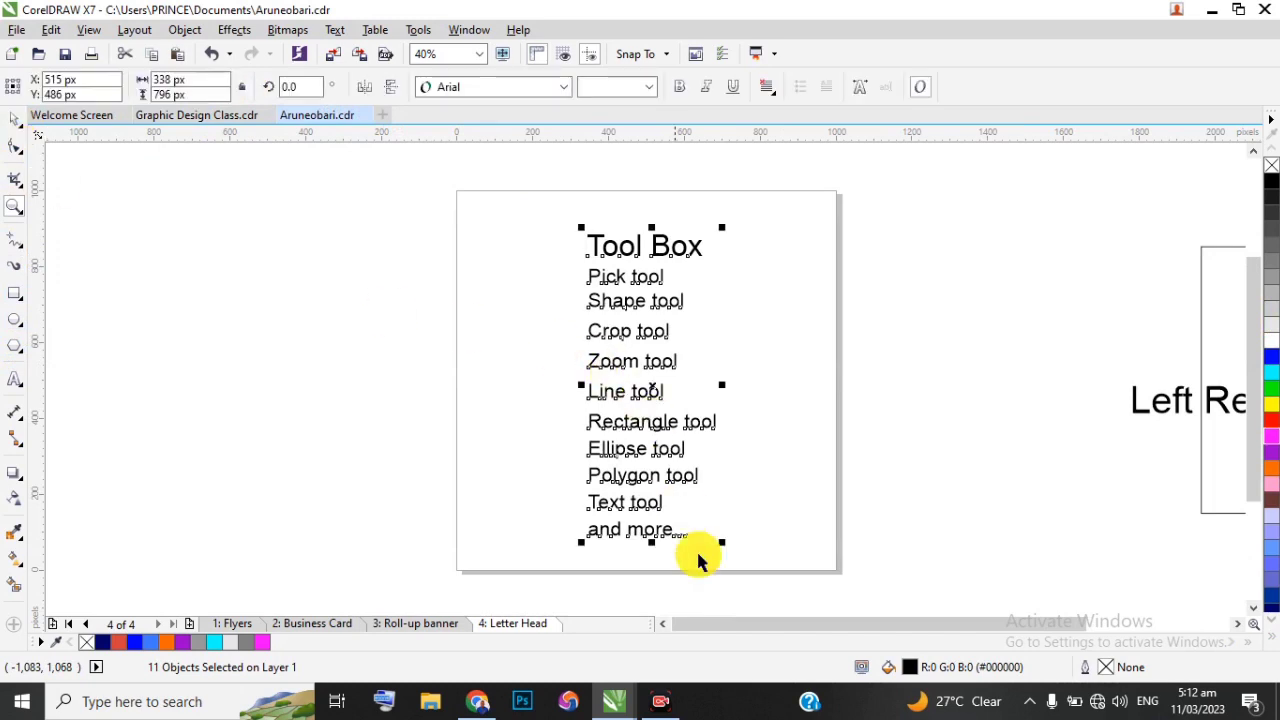
{"action": "left_click", "coordinate": [295, 527]}
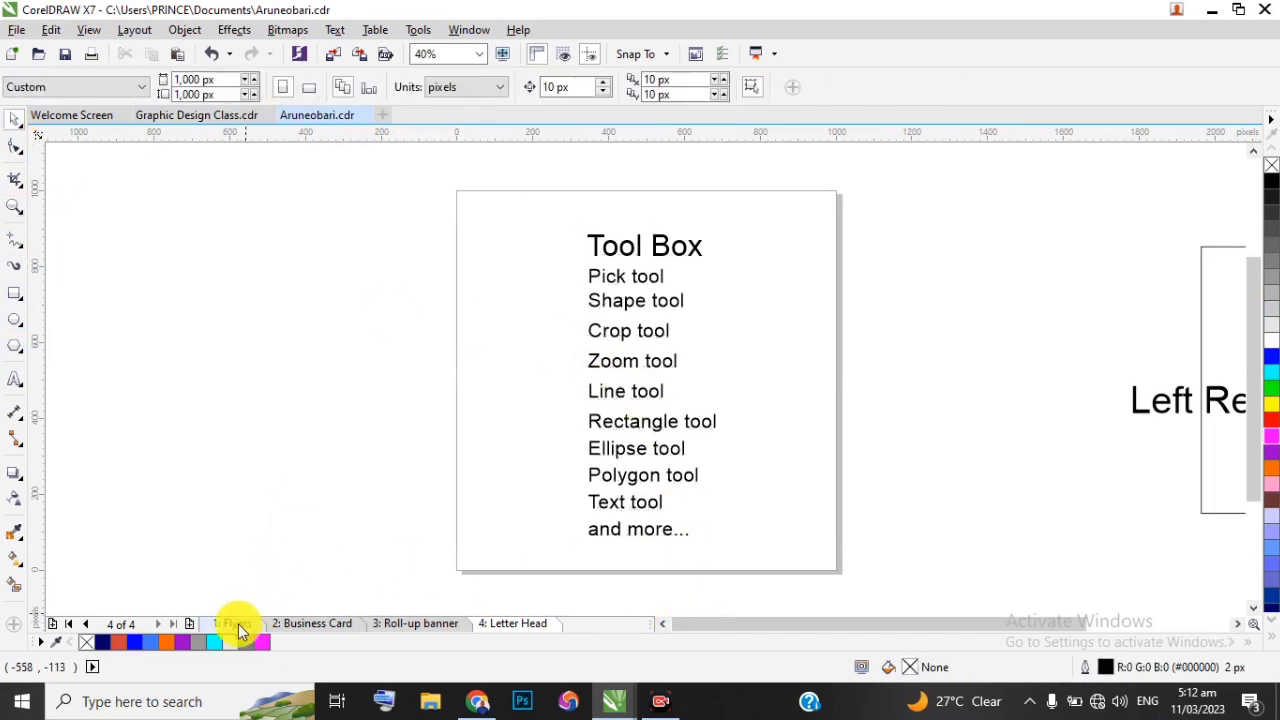
View the Flyers, Business Card, Roll-up banner and Letter Head pages in turn, and return to Flyers
{"action": "left_click", "coordinate": [231, 624]}
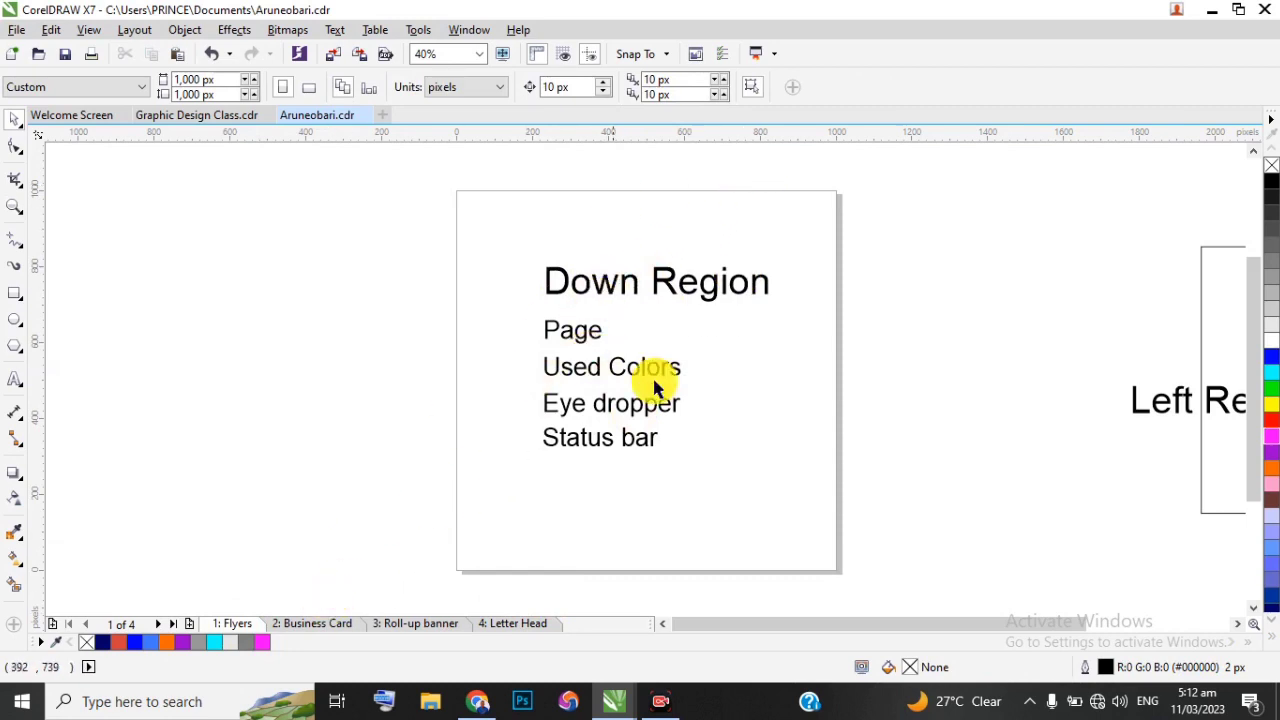
{"action": "left_click", "coordinate": [331, 624]}
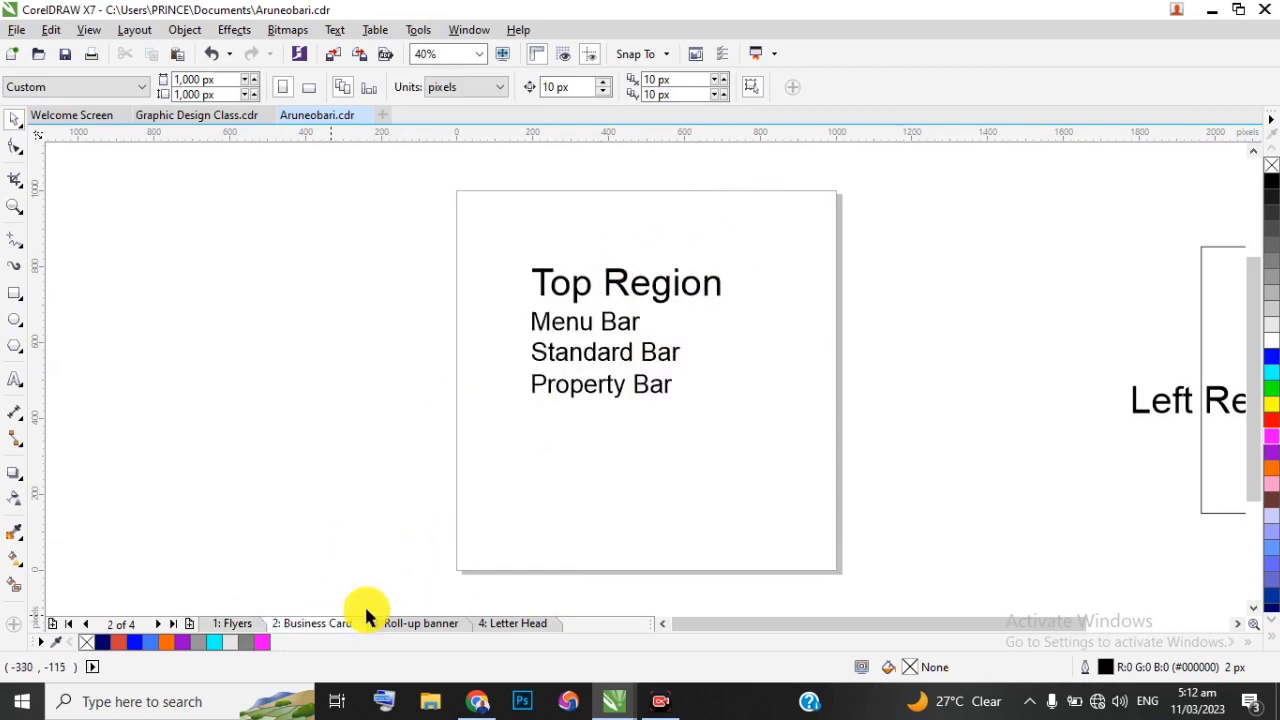
{"action": "left_click", "coordinate": [407, 625]}
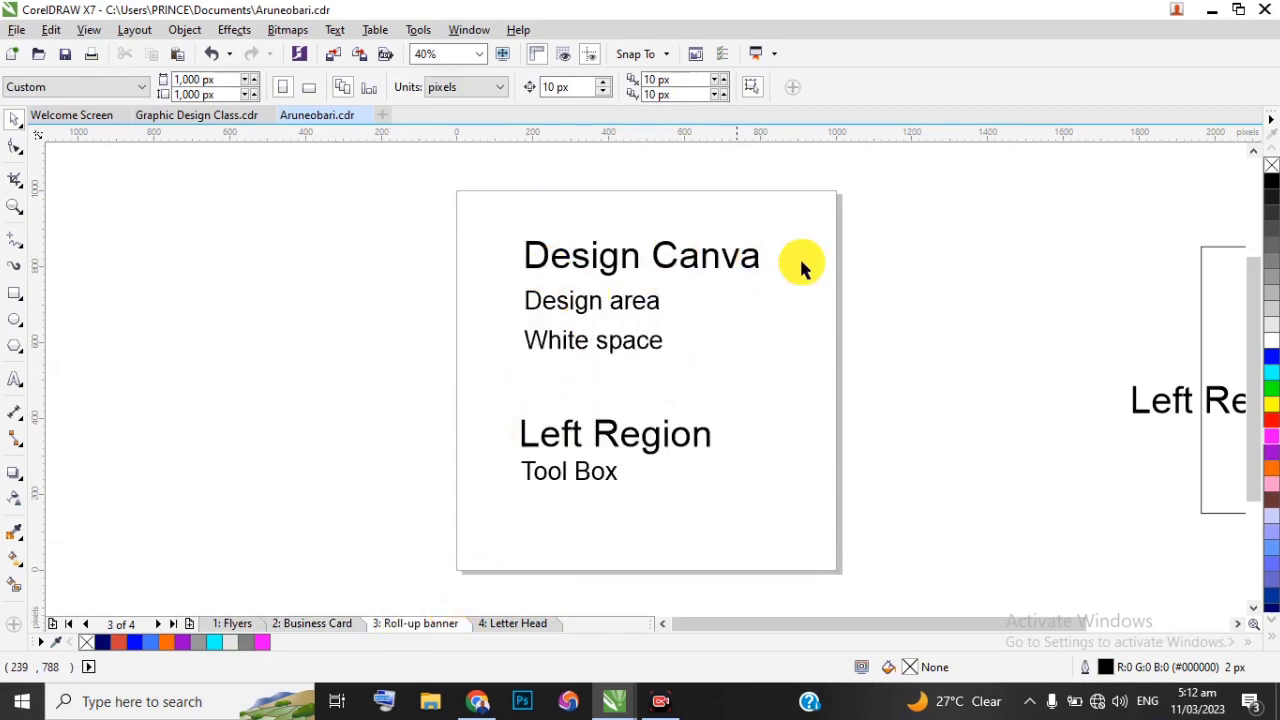
{"action": "left_click", "coordinate": [507, 625]}
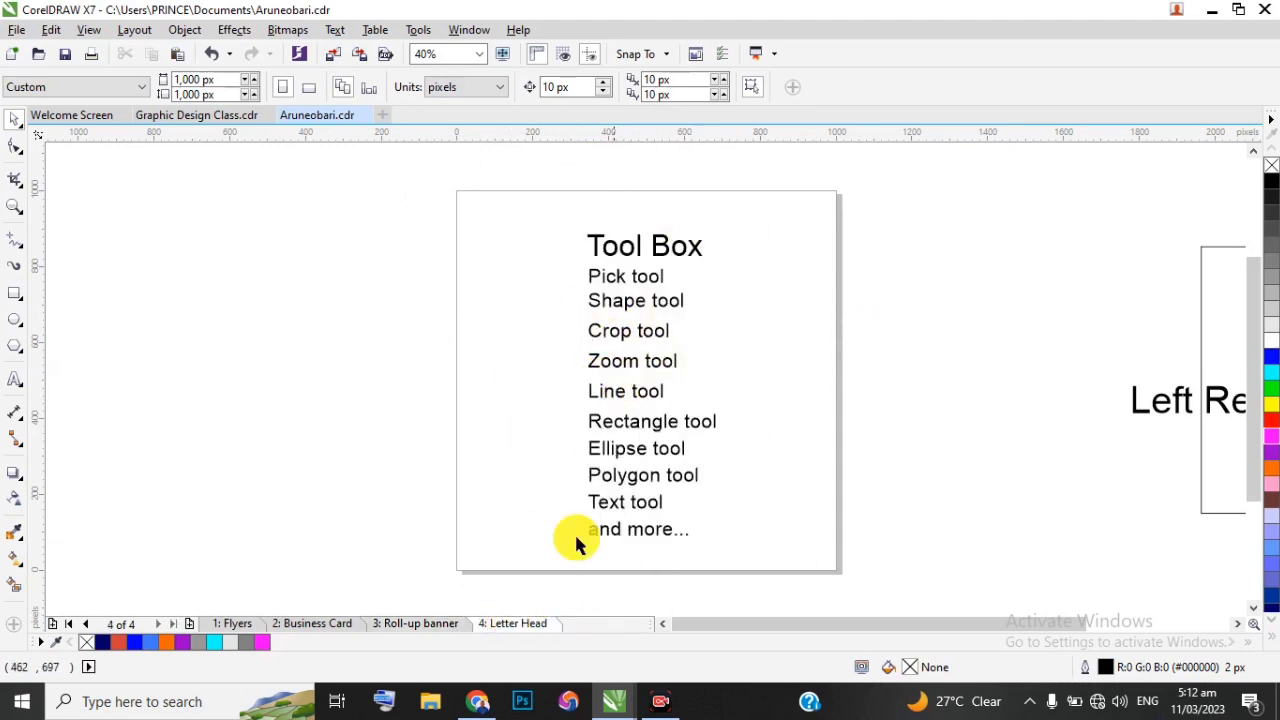
{"action": "left_click", "coordinate": [240, 624]}
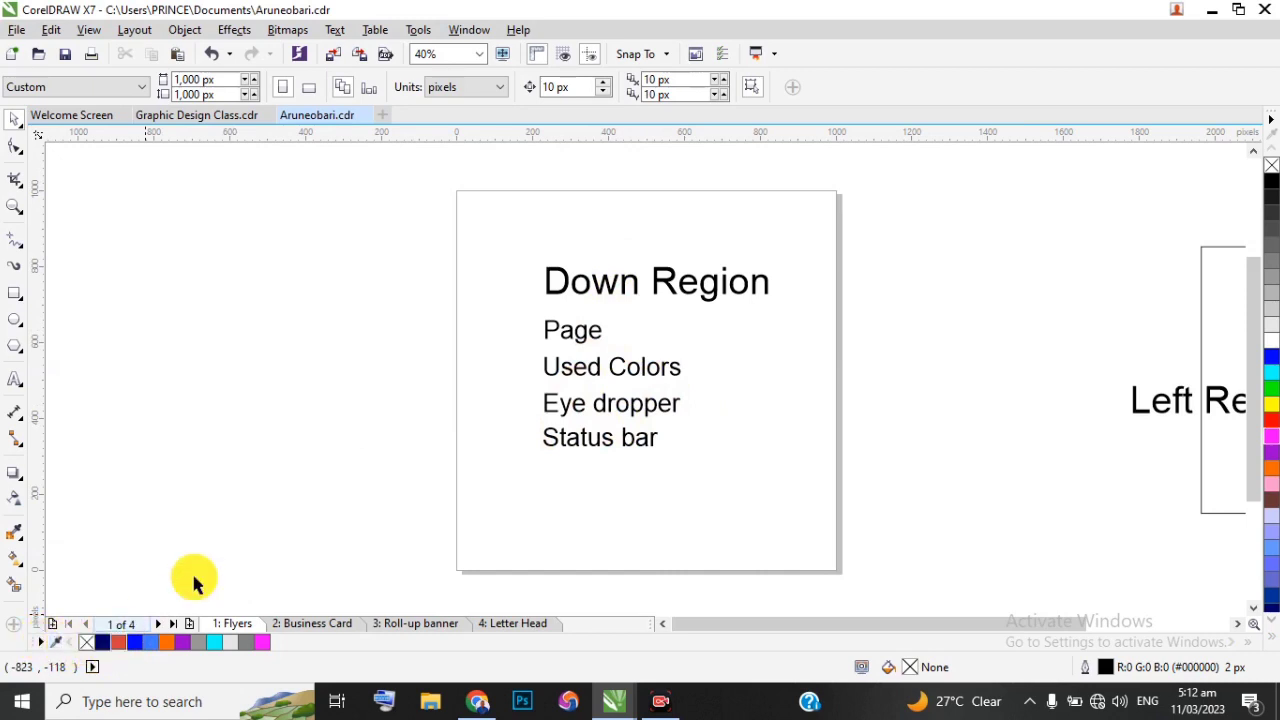
Fill the Down Region heading on the Flyers page with blue from the used colors
{"action": "left_click", "coordinate": [573, 290]}
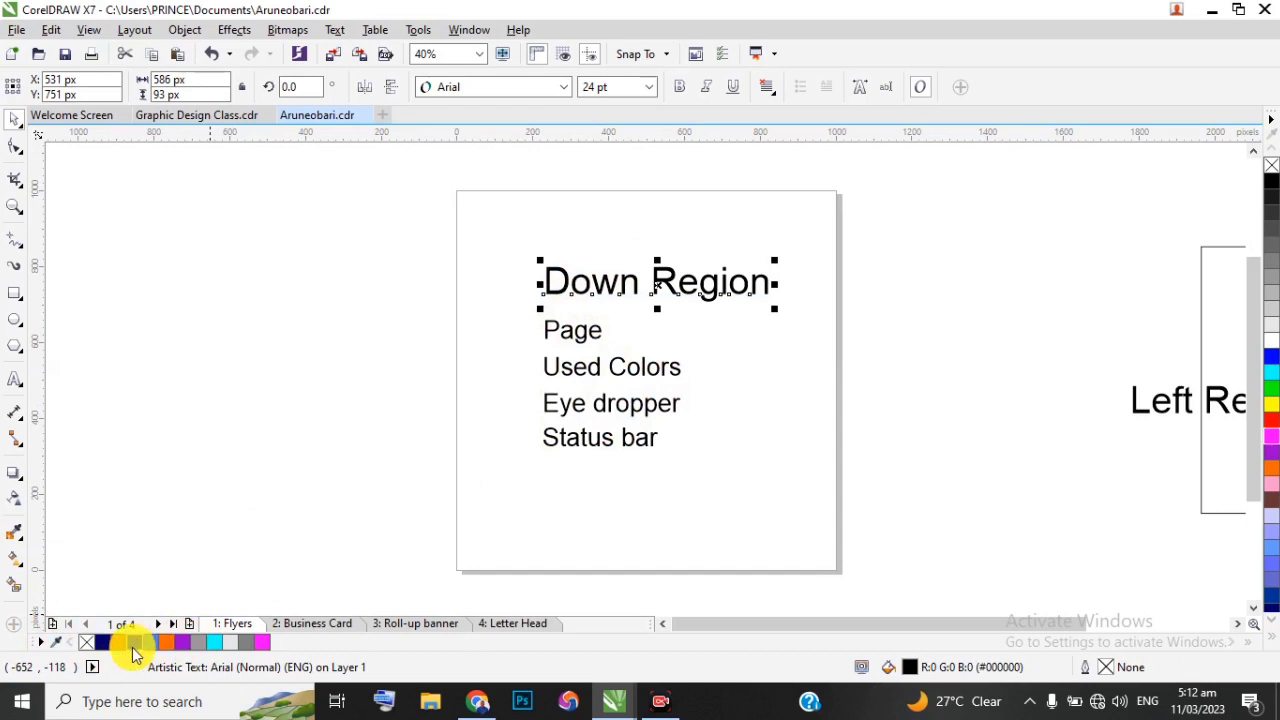
{"action": "left_click", "coordinate": [134, 643]}
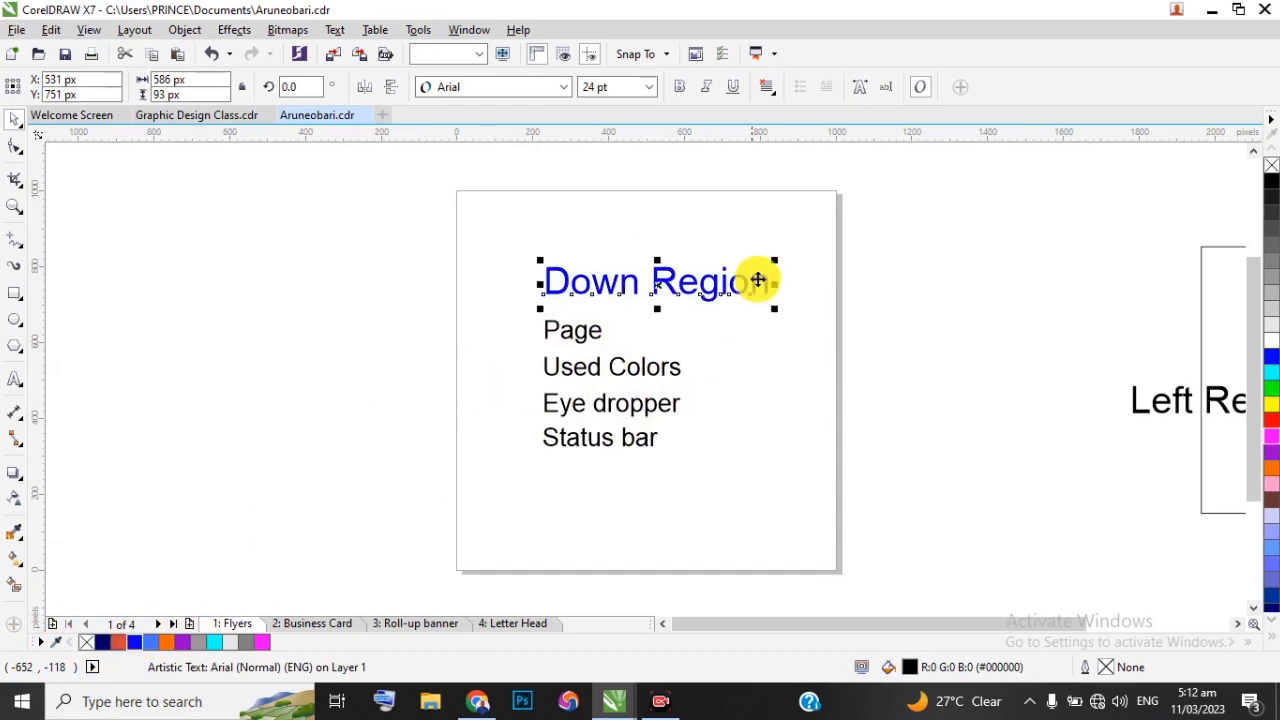
{"action": "left_click", "coordinate": [364, 399]}
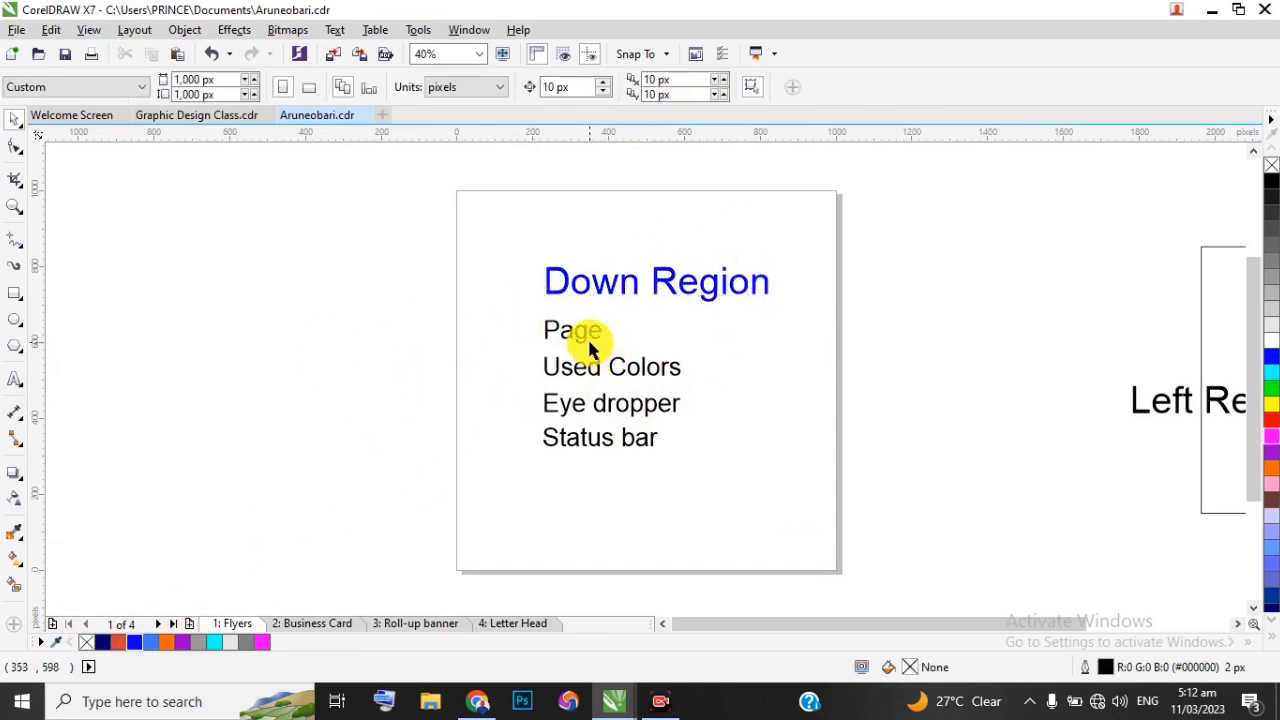
{"action": "left_click", "coordinate": [590, 340]}
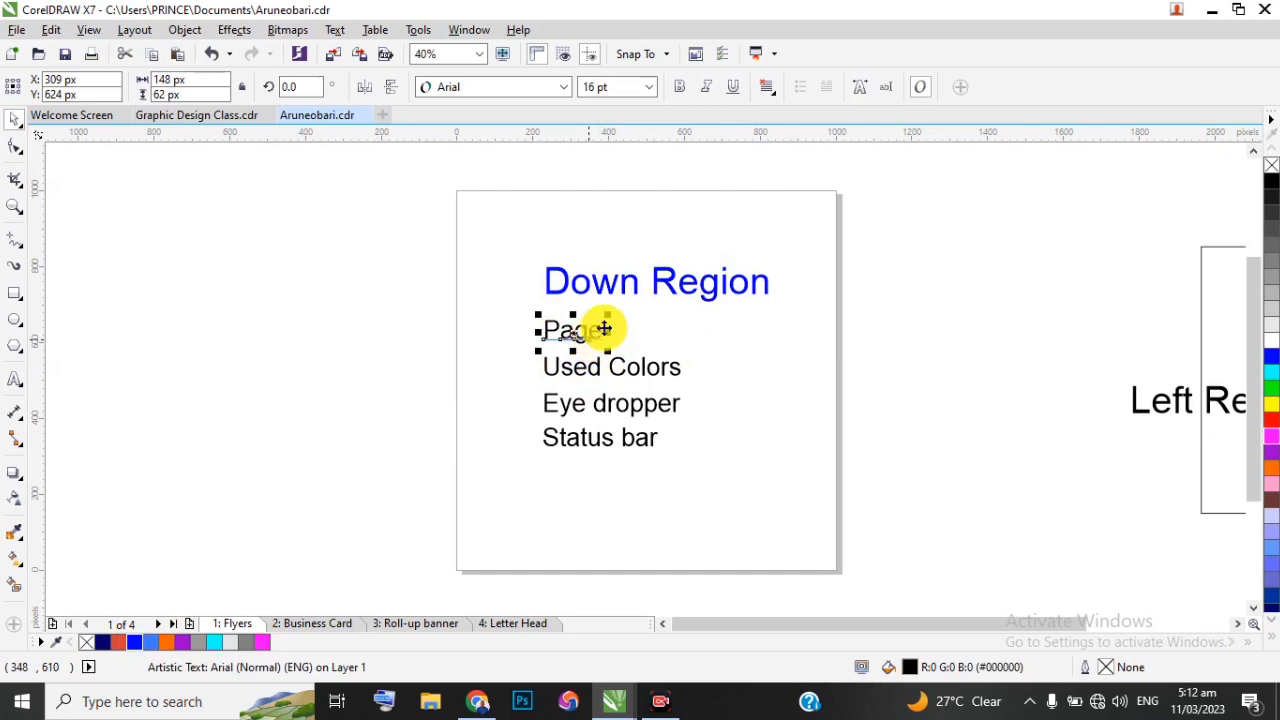
{"action": "left_click", "coordinate": [562, 408]}
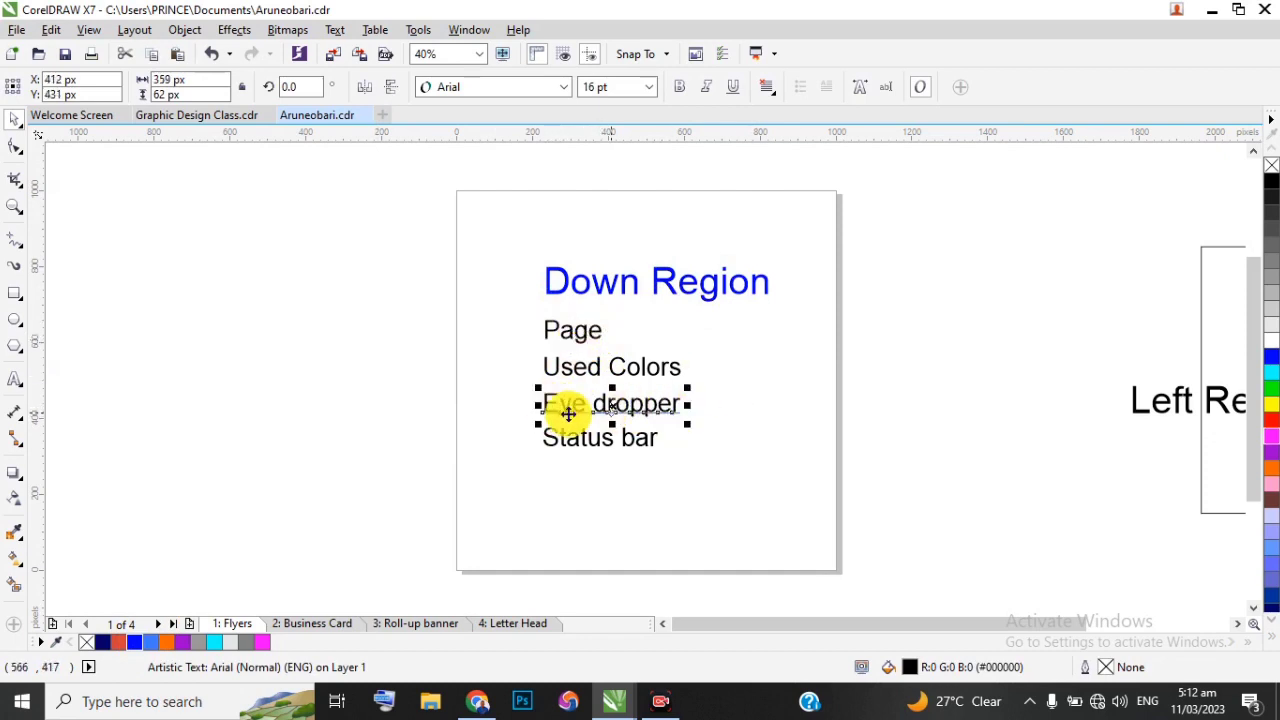
{"action": "left_click", "coordinate": [467, 396]}
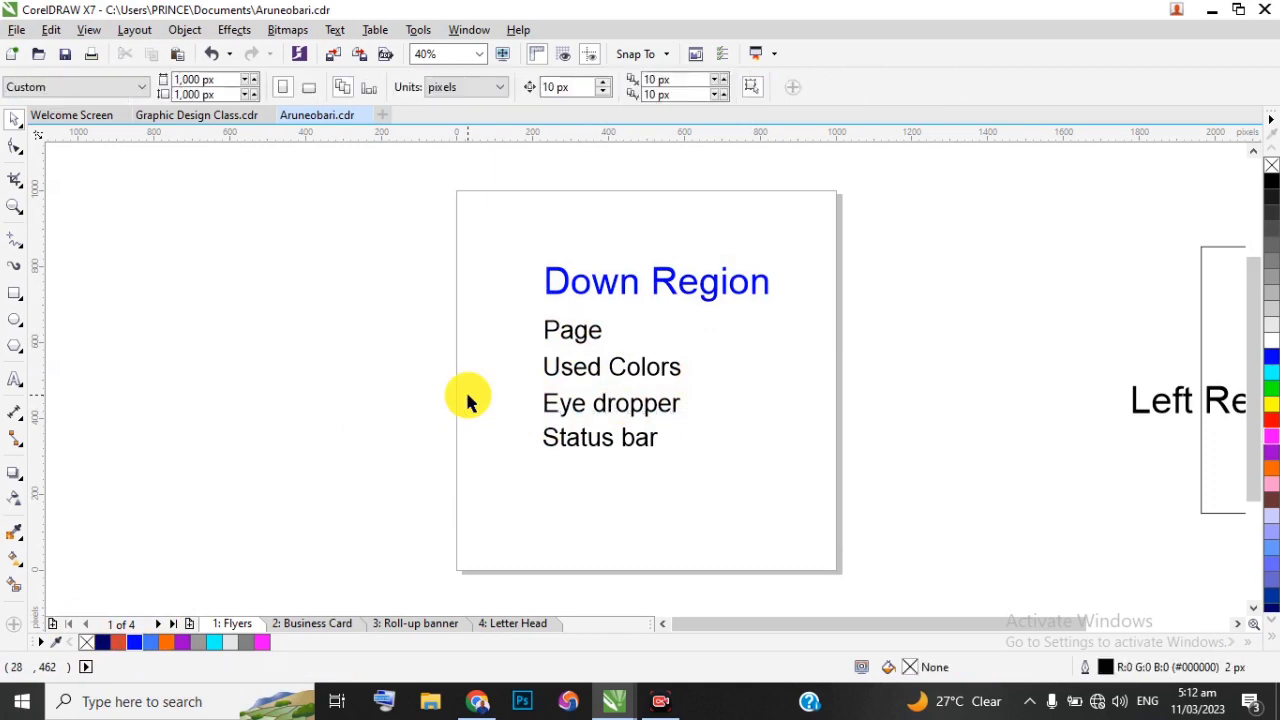
Sample the blue of the Down Region heading into the document palette with its eyedropper
{"action": "left_click", "coordinate": [612, 414]}
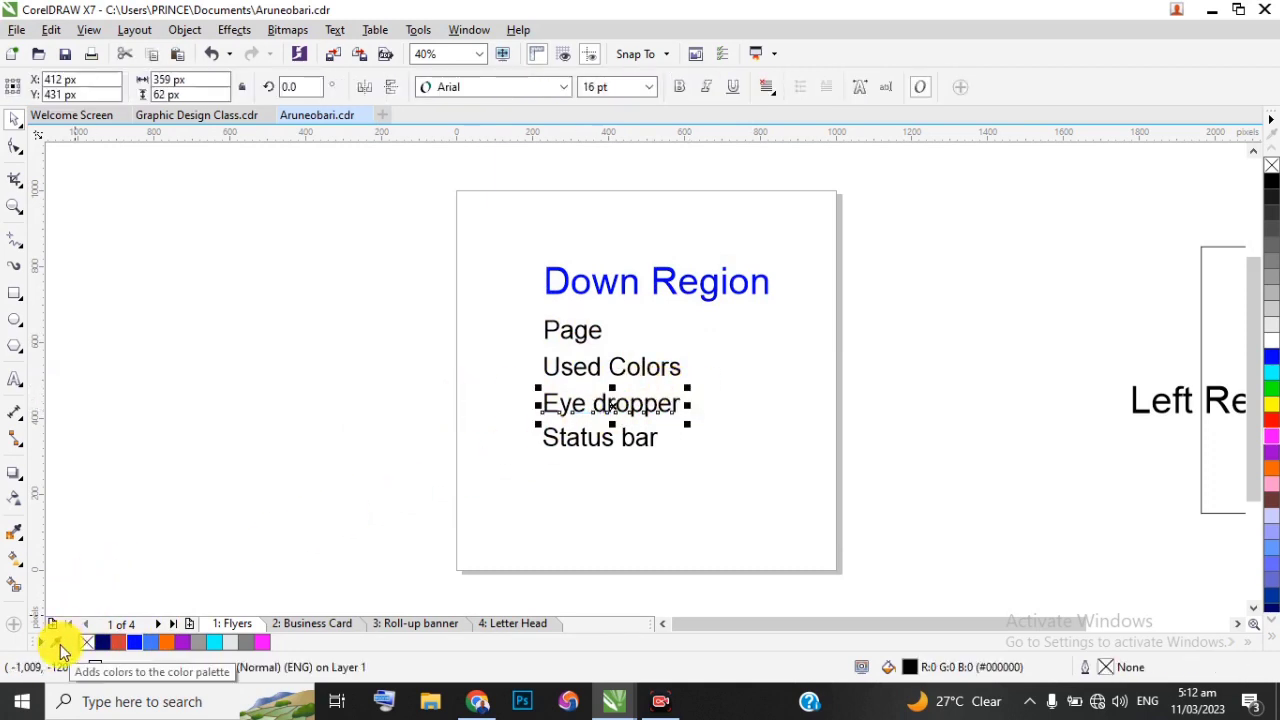
{"action": "left_click", "coordinate": [59, 647]}
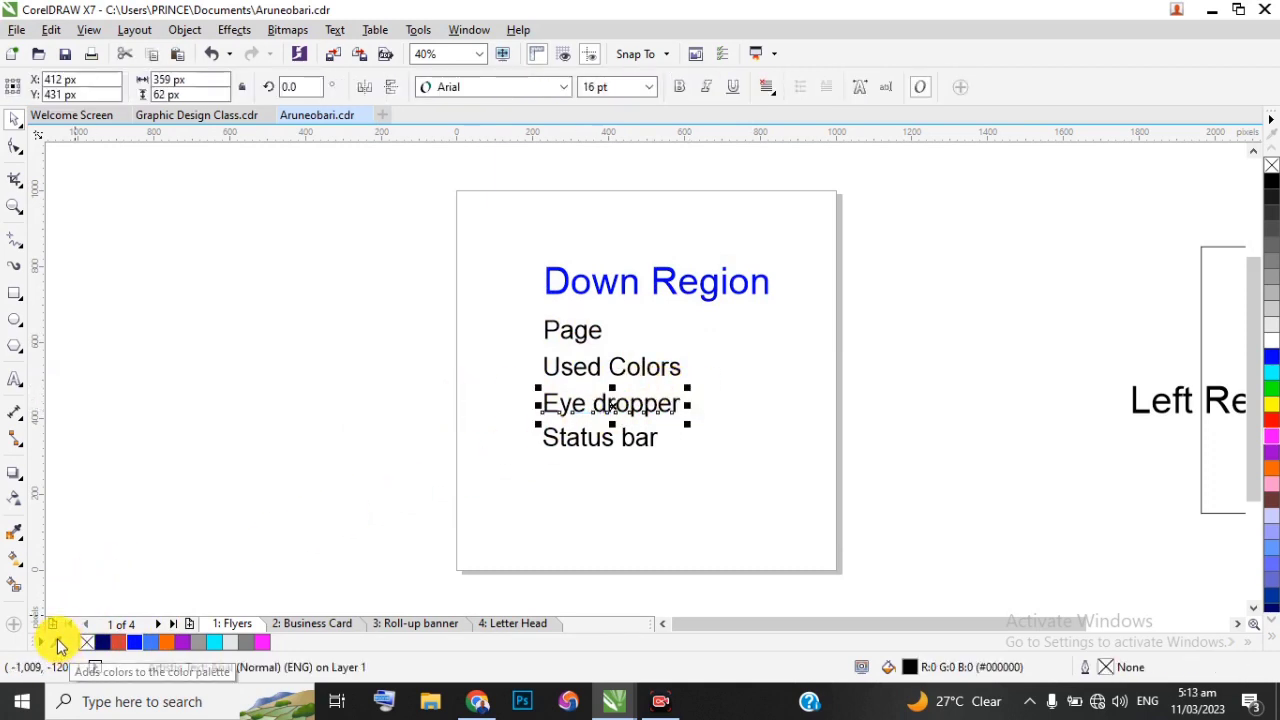
{"action": "left_click", "coordinate": [568, 279]}
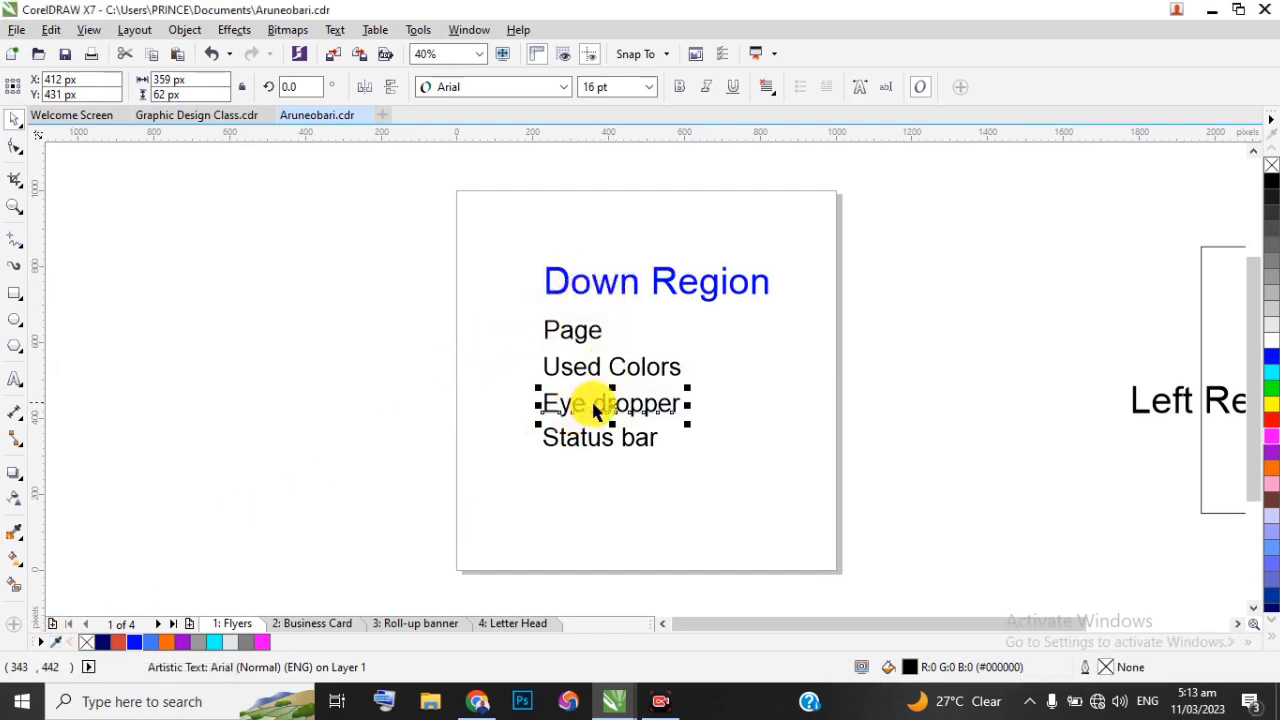
{"action": "scroll", "coordinate": [610, 406], "scroll_direction": "up", "scroll_amount": 3}
{"action": "scroll", "coordinate": [602, 412], "scroll_direction": "down", "scroll_amount": 2}
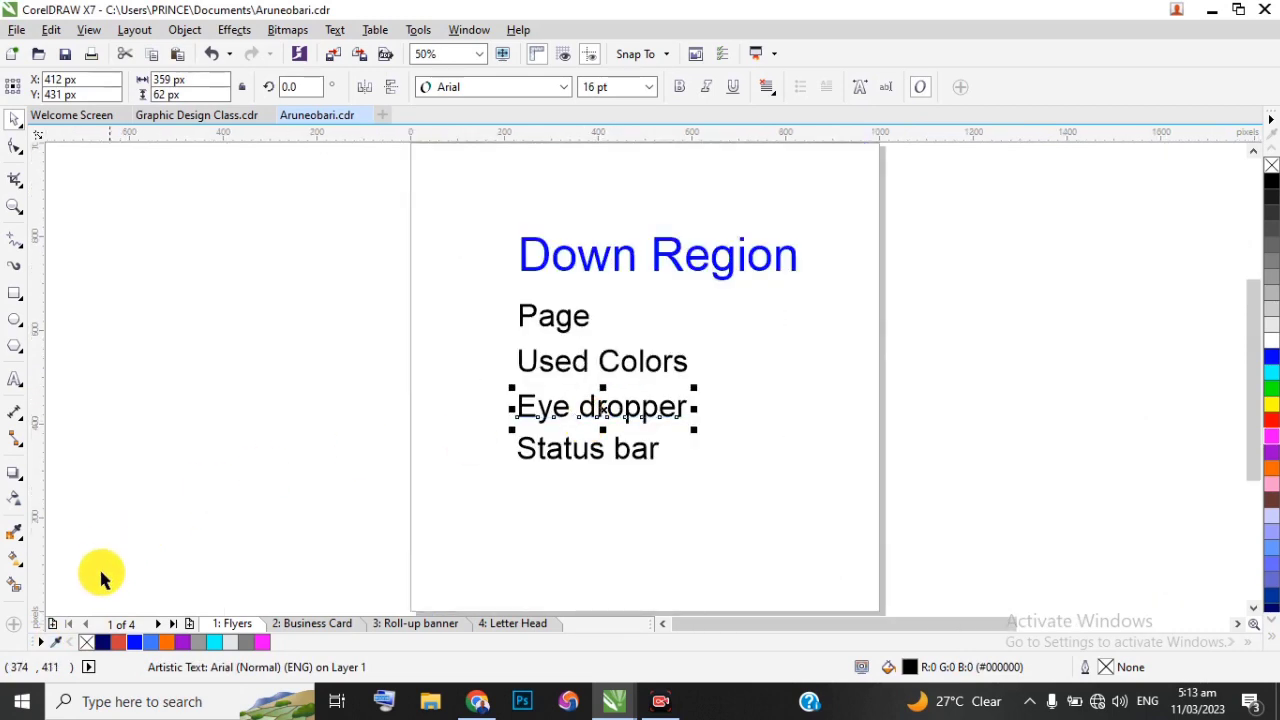
{"action": "left_click", "coordinate": [55, 645]}
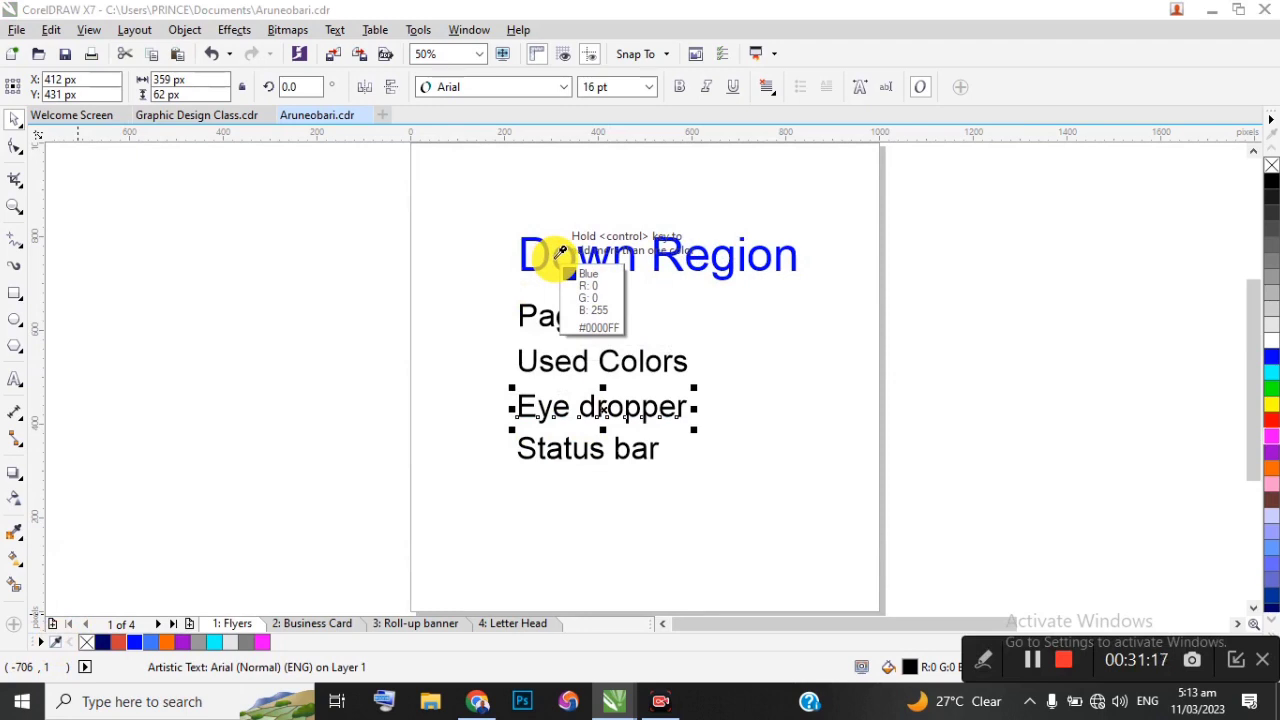
{"action": "left_click", "coordinate": [560, 252]}
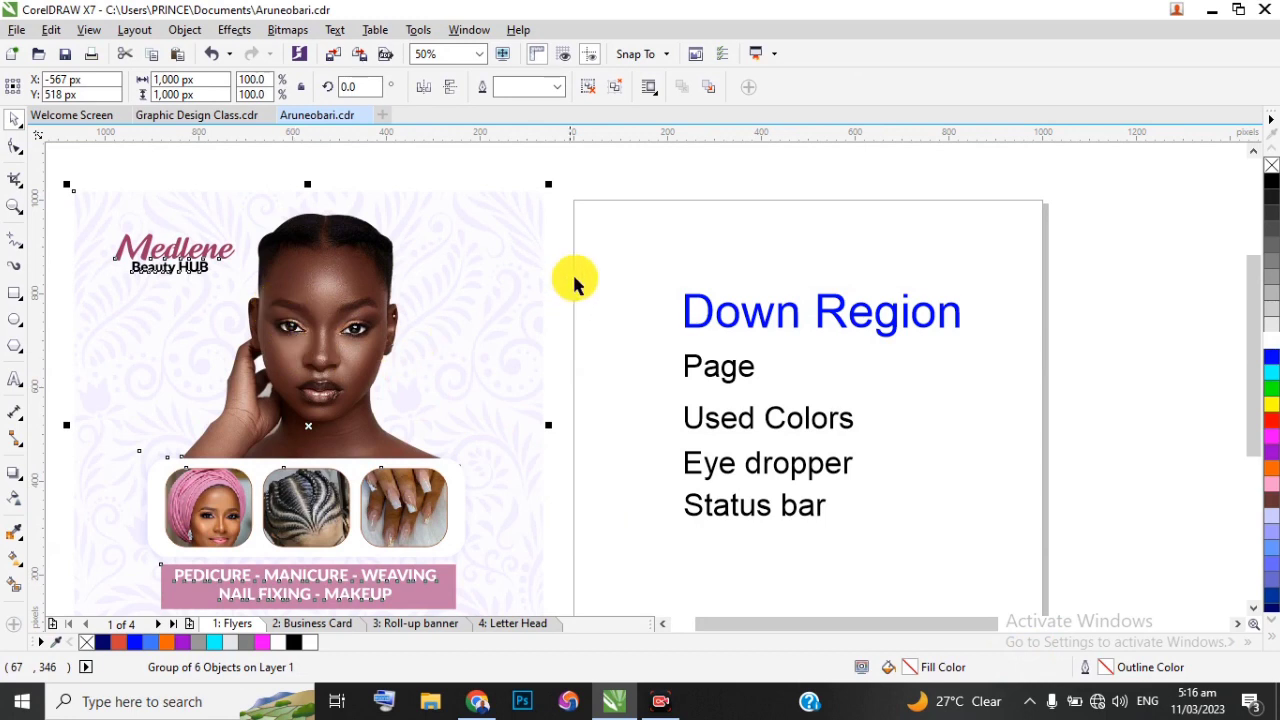
Add the pink of the head wrap photo and the color of the Medlene logo to the document palette with the eyedropper
{"action": "left_click", "coordinate": [607, 270]}
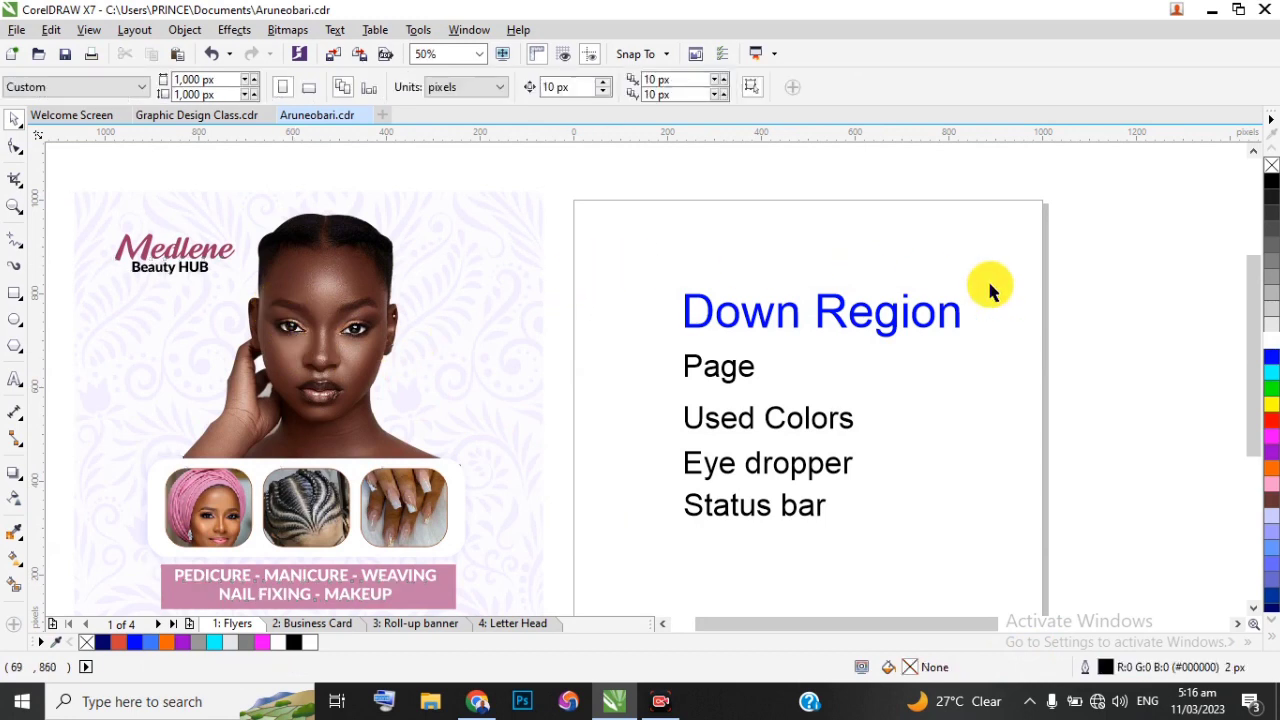
{"action": "left_click_drag", "start_coordinate": [1251, 334], "coordinate": [1251, 352]}
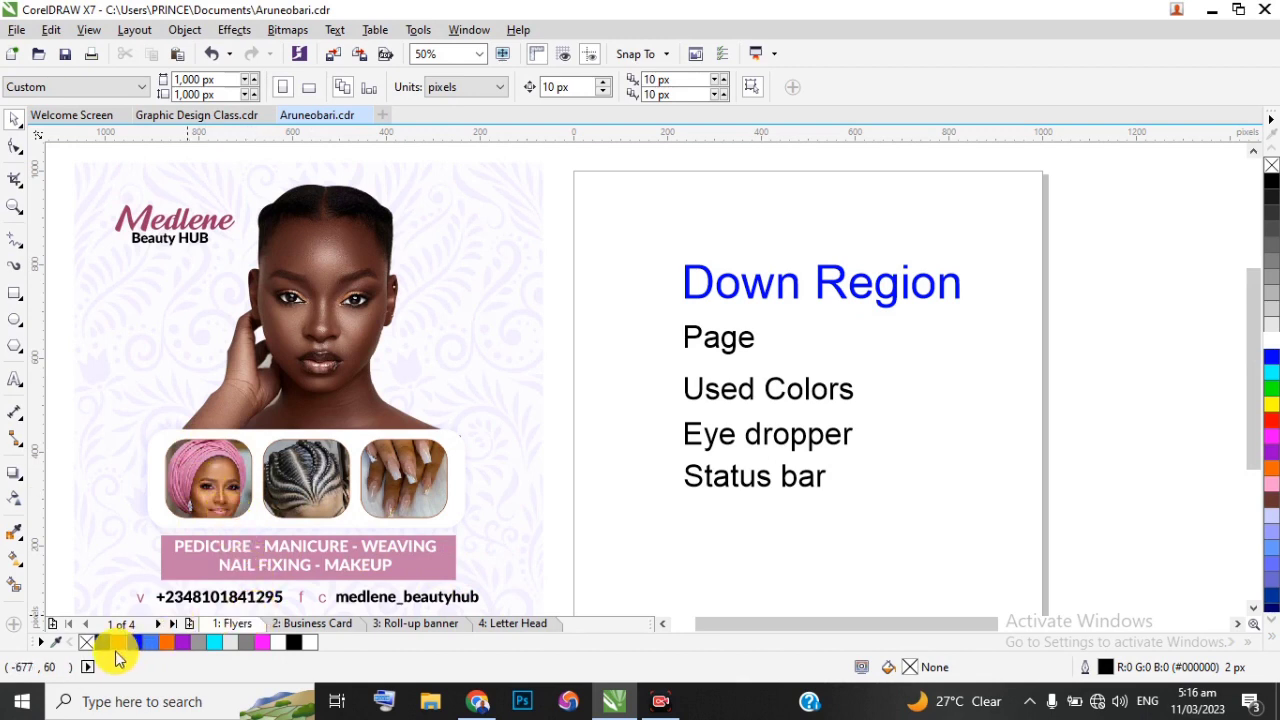
{"action": "left_click", "coordinate": [54, 644]}
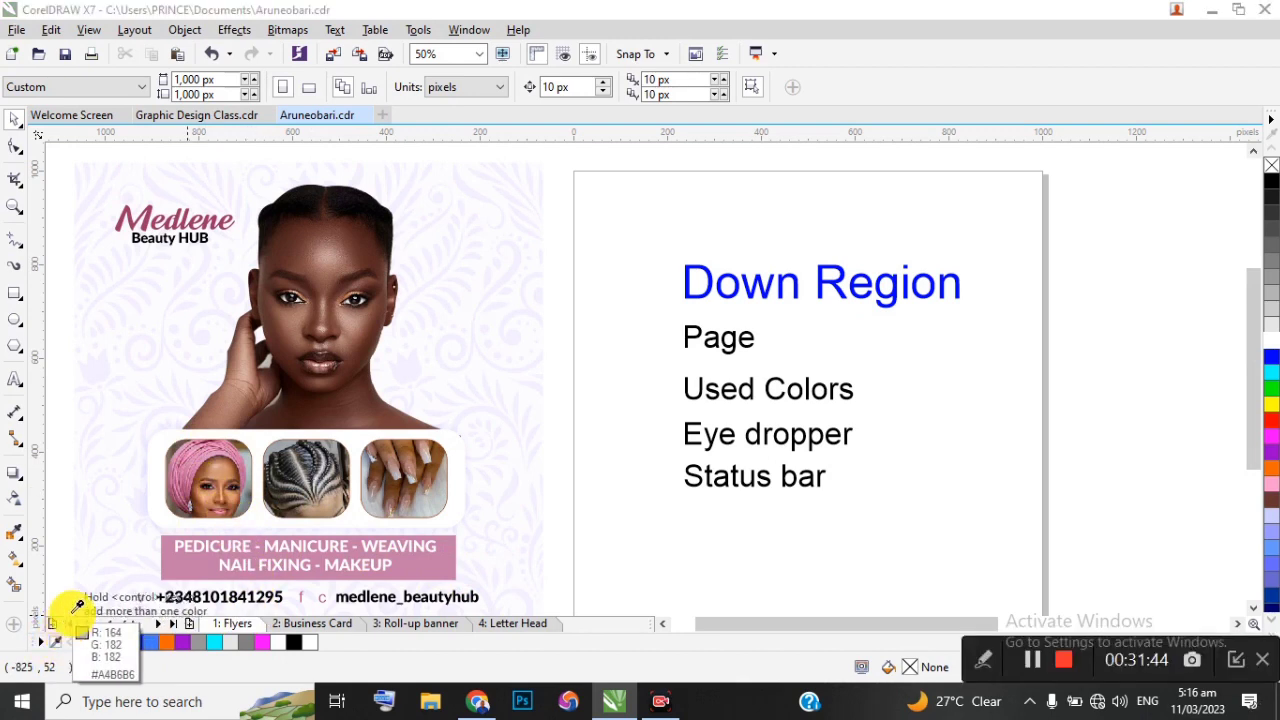
{"action": "left_click", "coordinate": [192, 464]}
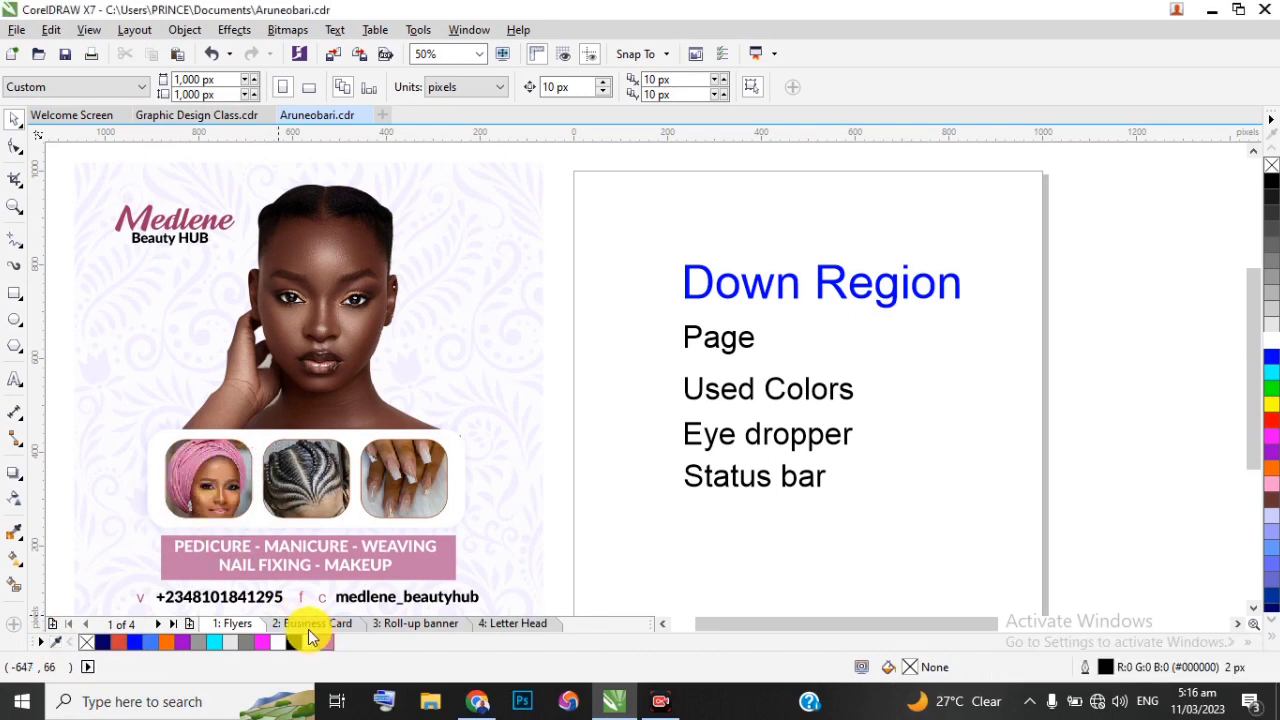
{"action": "left_click", "coordinate": [54, 644]}
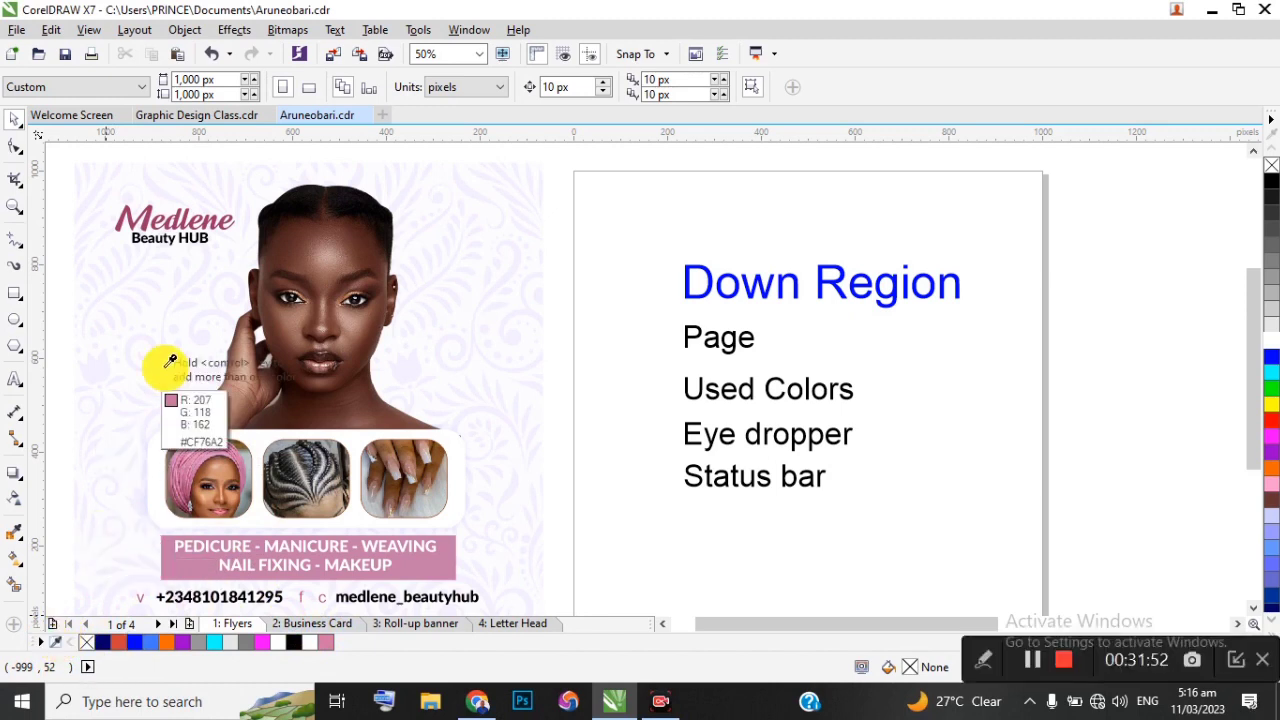
{"action": "left_click", "coordinate": [152, 212]}
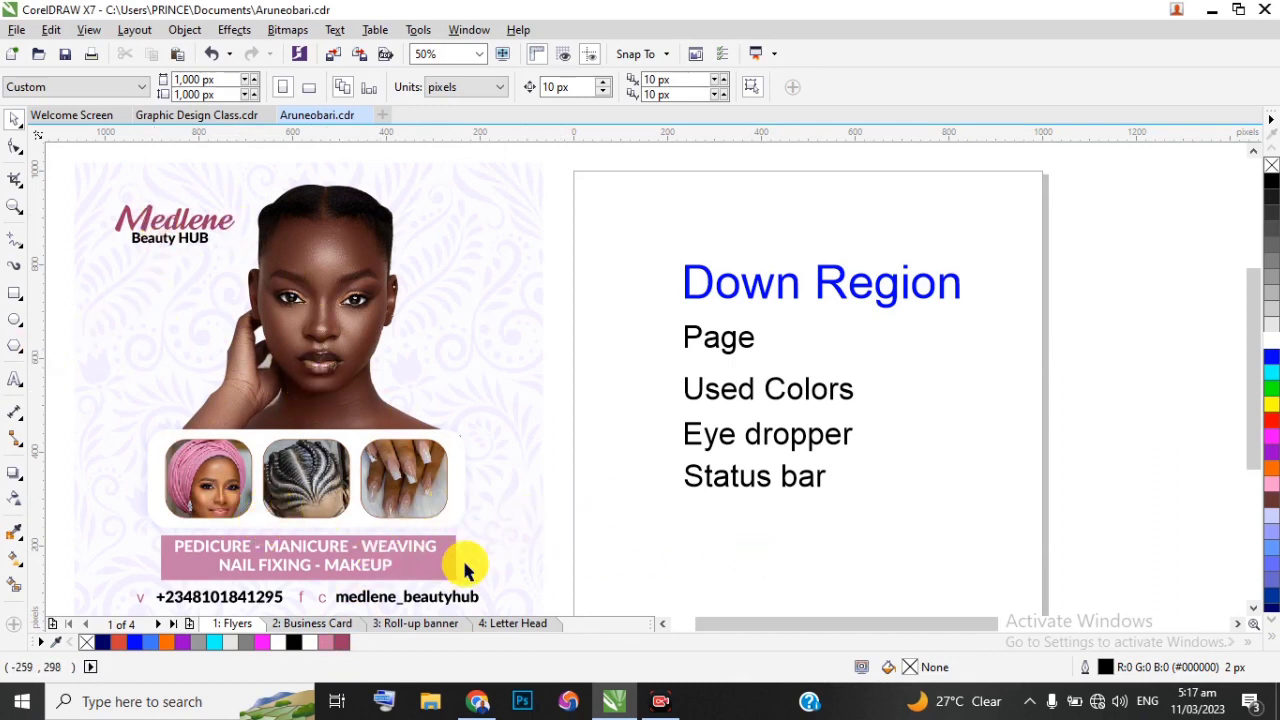
Sample the forehead skin tone of the flyer portrait into the document palette with its eyedropper
{"action": "left_click", "coordinate": [693, 341]}
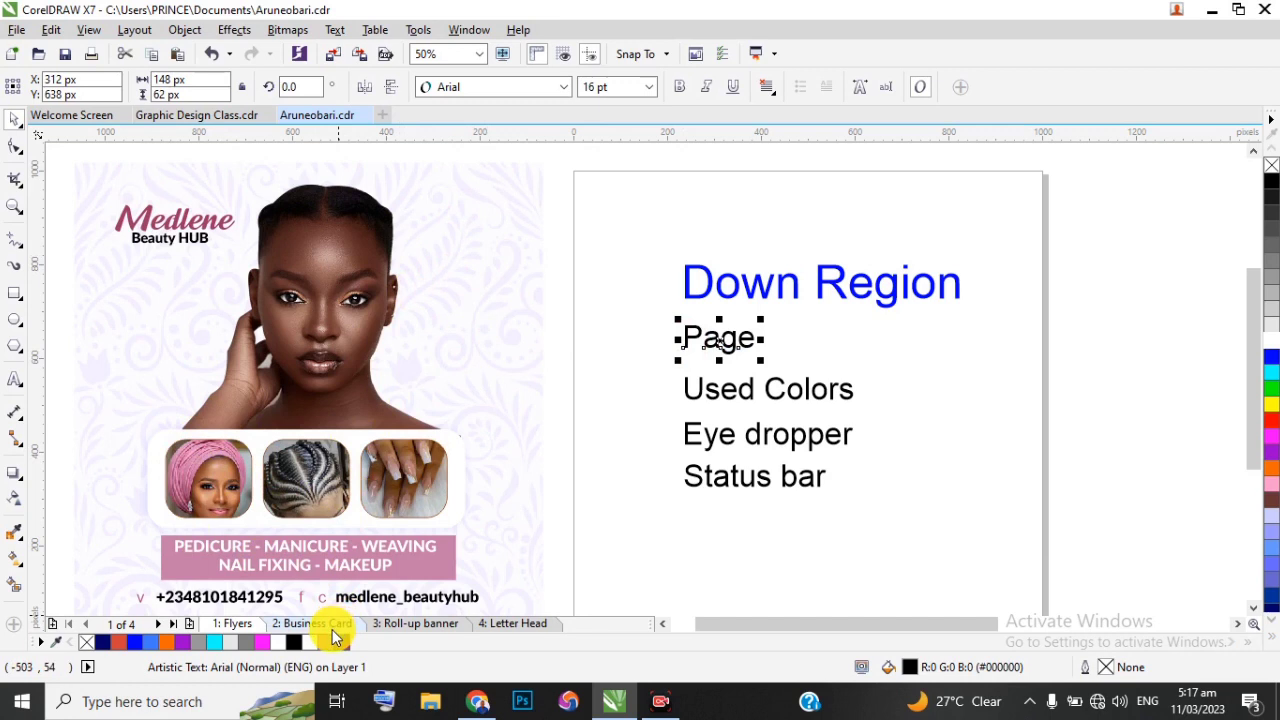
{"action": "mouse_move", "coordinate": [330, 645]}
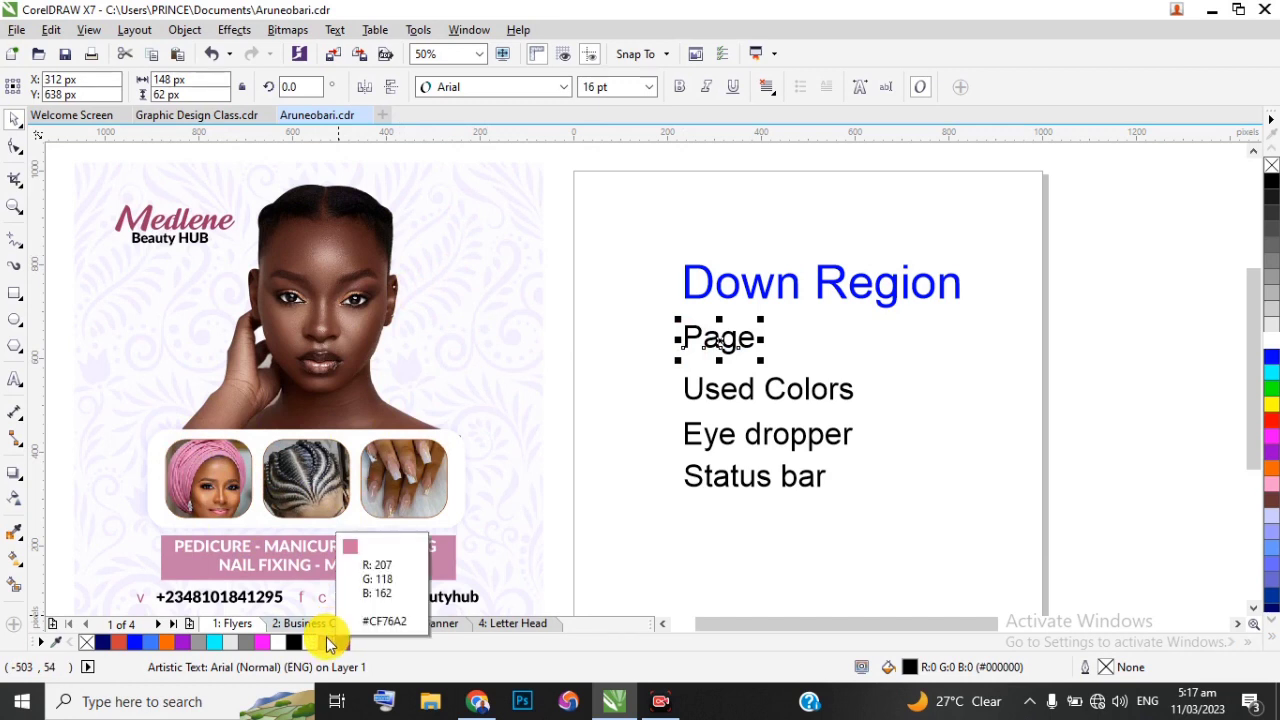
{"action": "left_click", "coordinate": [55, 643]}
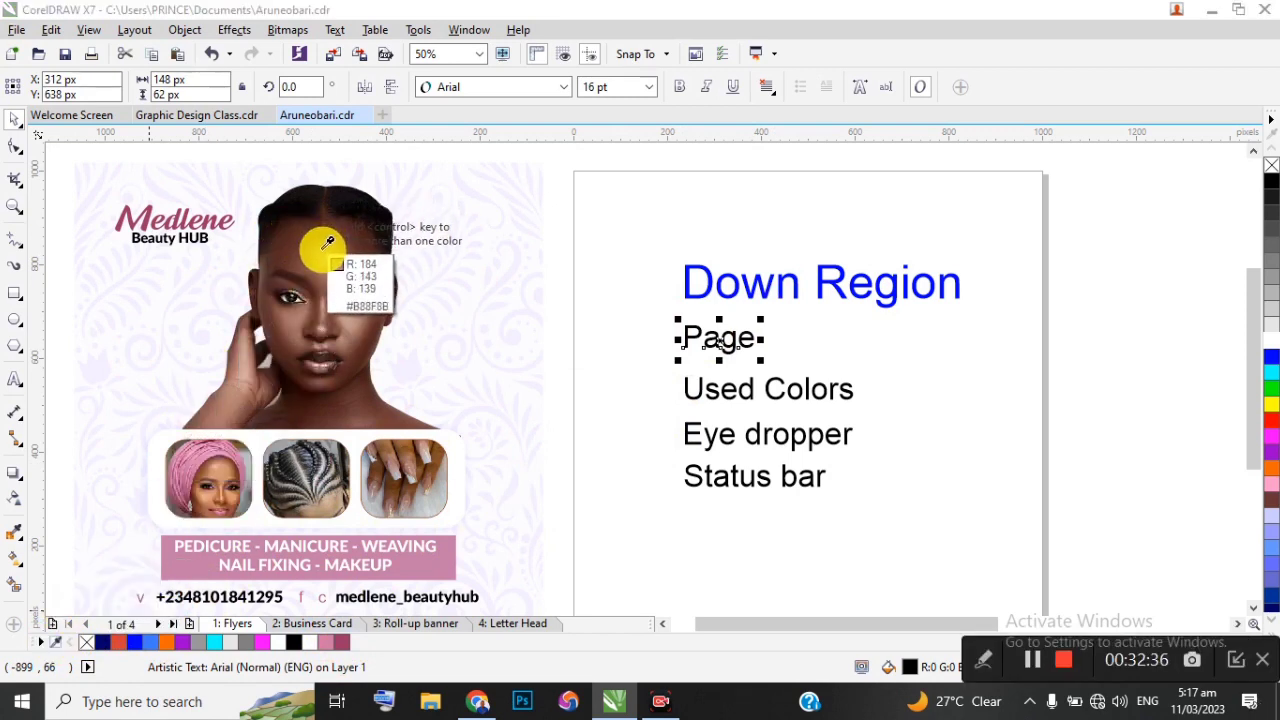
{"action": "left_click", "coordinate": [322, 249]}
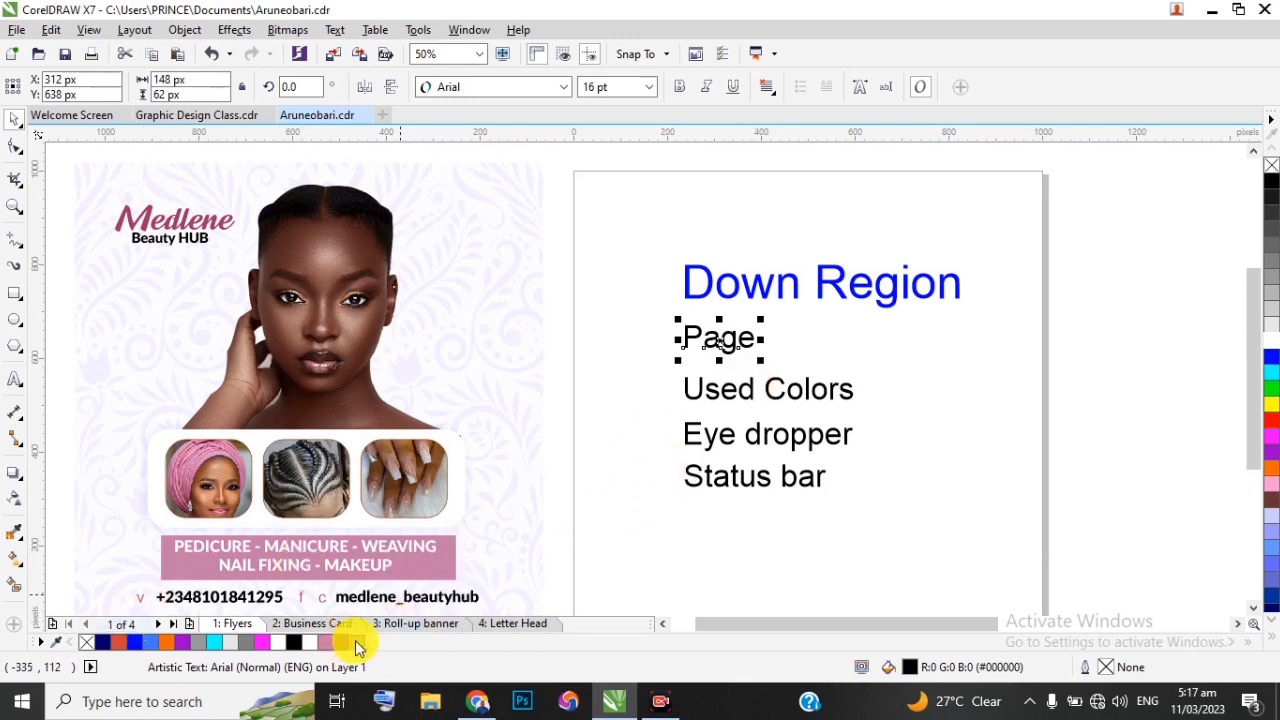
Fill the Page text with the maroon sampled from the logo and the Used Colors text with the sampled pink
{"action": "left_click", "coordinate": [341, 643]}
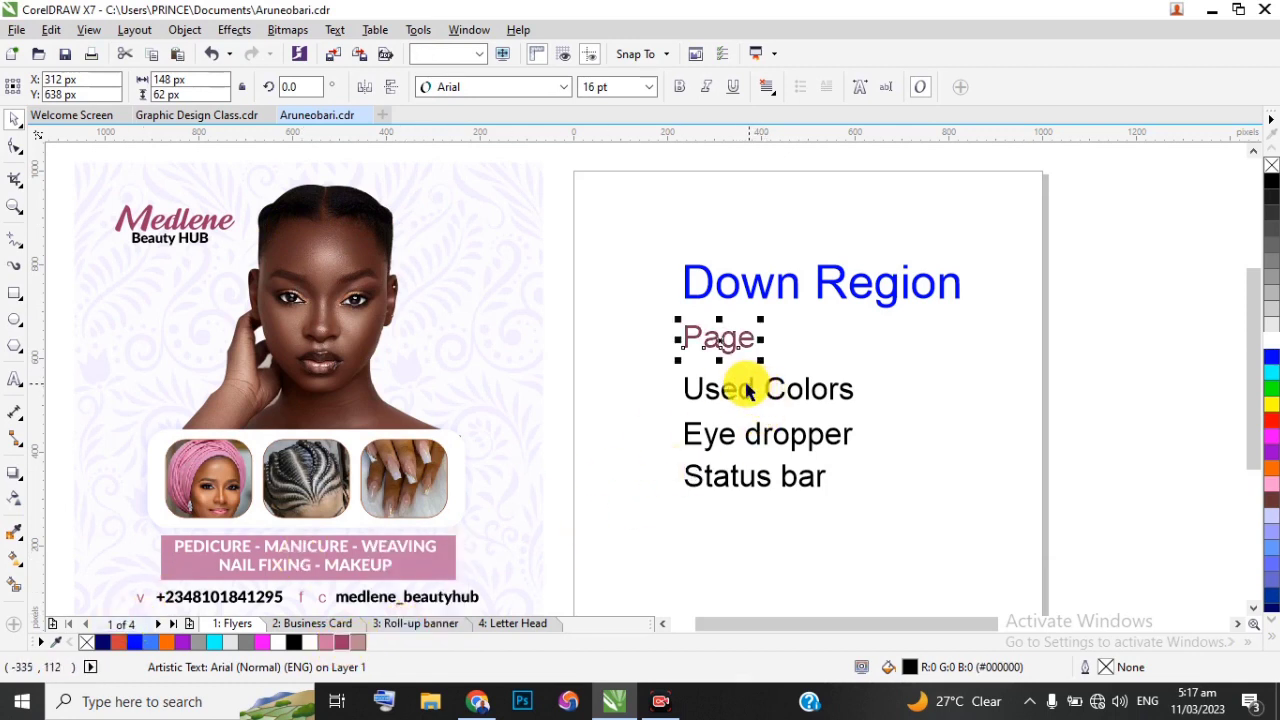
{"action": "left_click", "coordinate": [735, 396]}
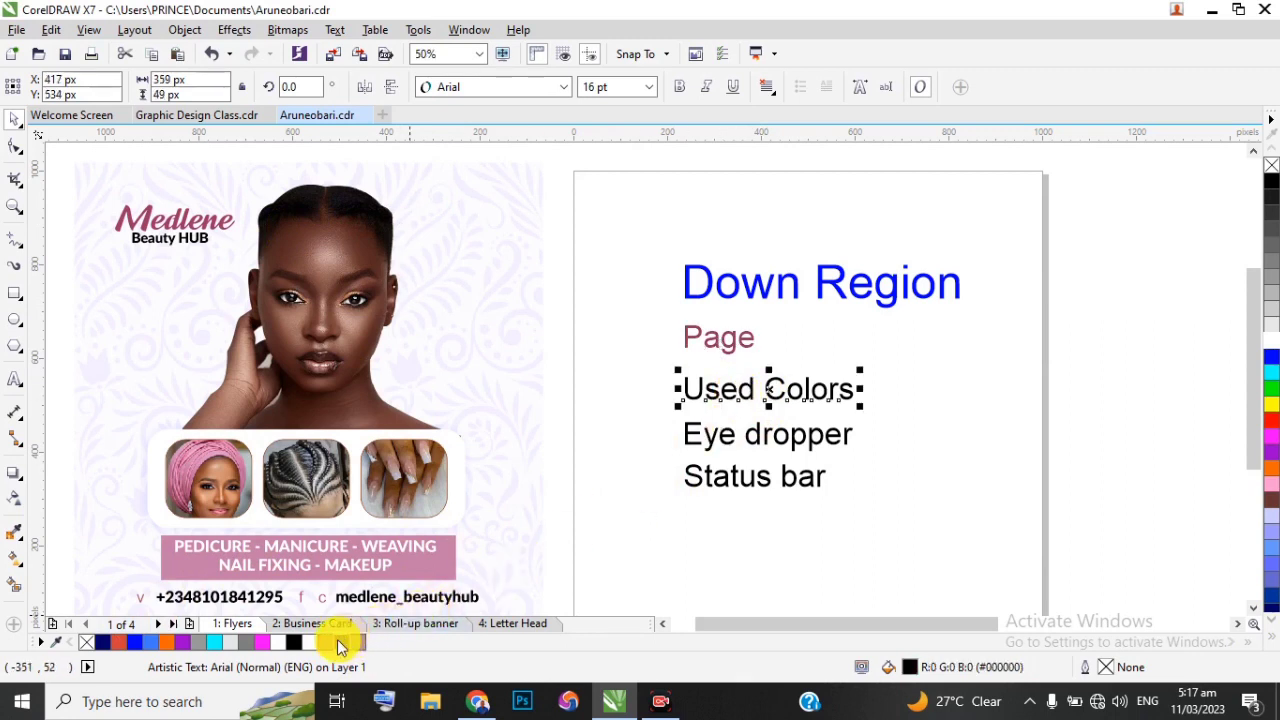
{"action": "left_click", "coordinate": [323, 648]}
Fill the Eye dropper text with the sampled skin tone and the Status bar text with light blue #417AFF
{"action": "left_click", "coordinate": [683, 434]}
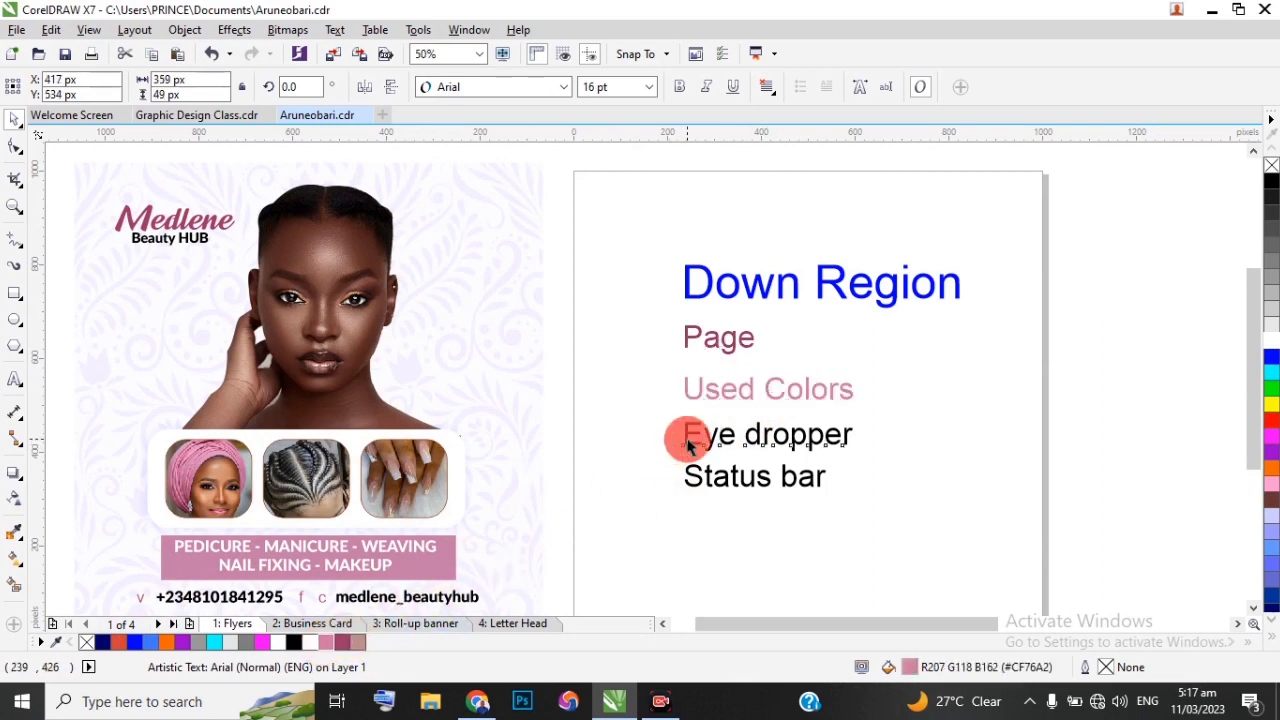
{"action": "left_click", "coordinate": [360, 648]}
{"action": "left_click", "coordinate": [690, 484]}
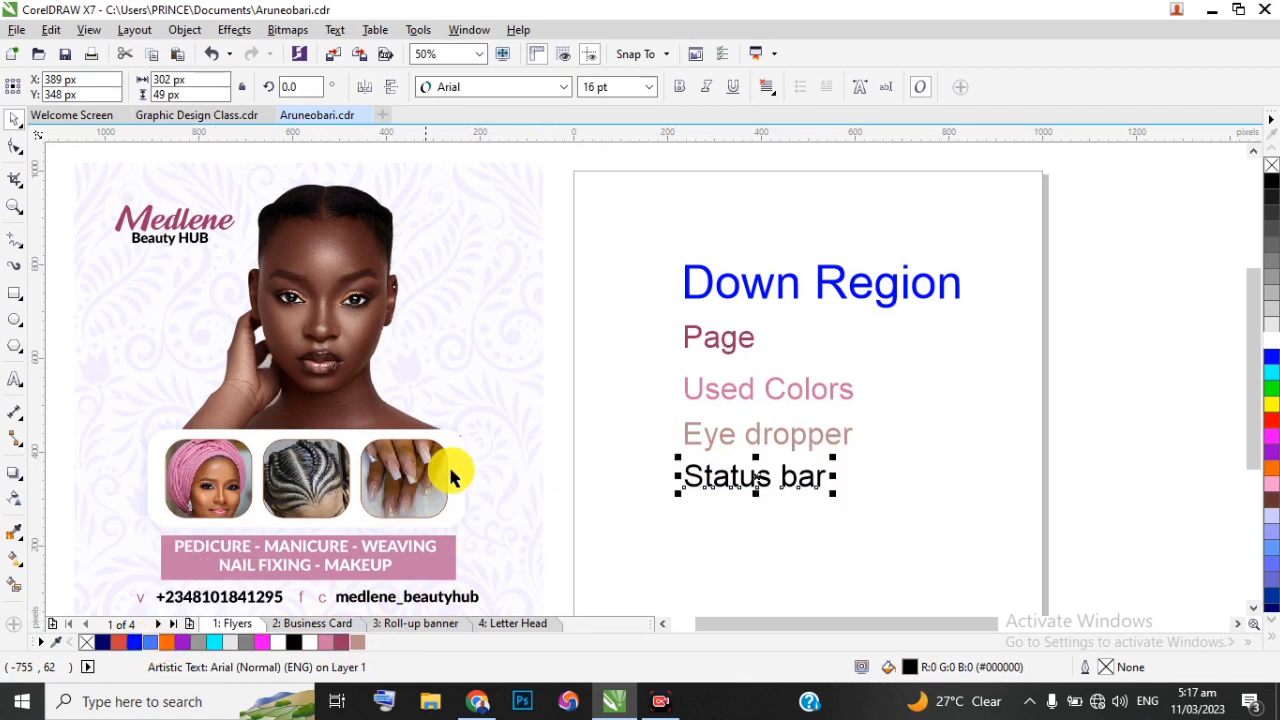
{"action": "left_click", "coordinate": [614, 396]}
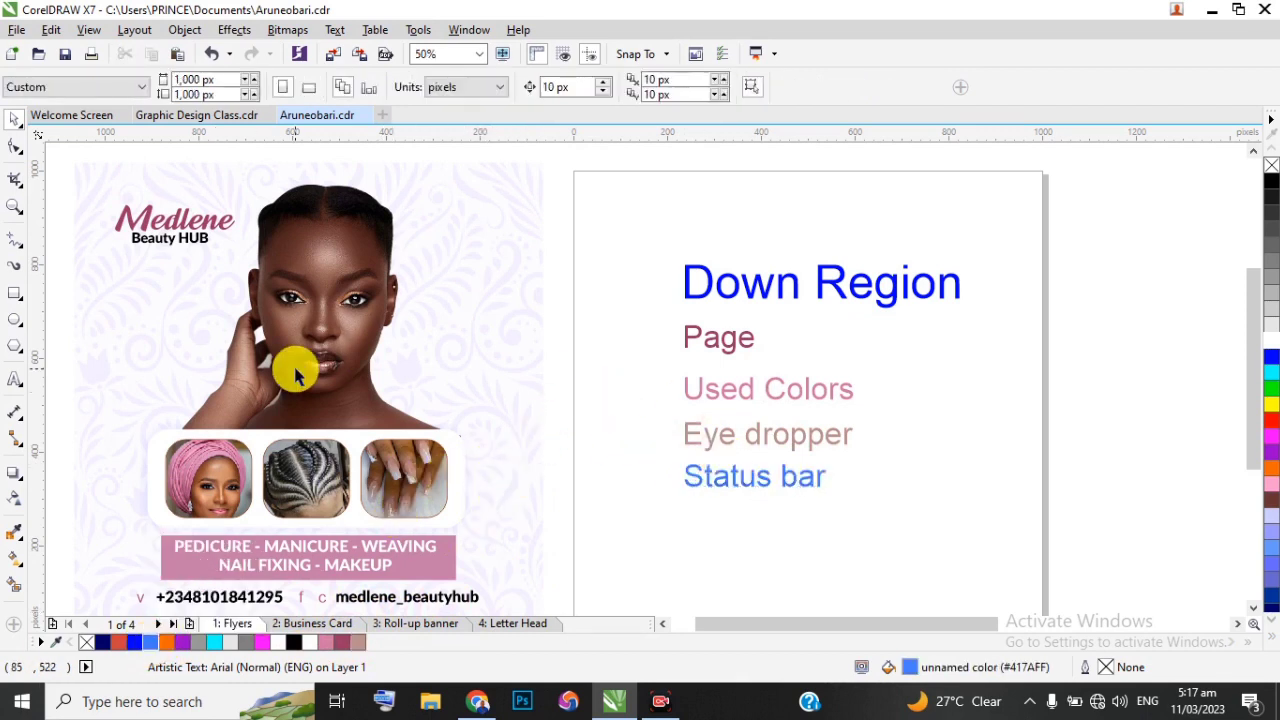
Inspect the fill and outline information in the status bar for the Status bar text, for no selection, and for the Down Region heading
{"action": "scroll", "coordinate": [197, 567], "scroll_direction": "down", "scroll_amount": 1}
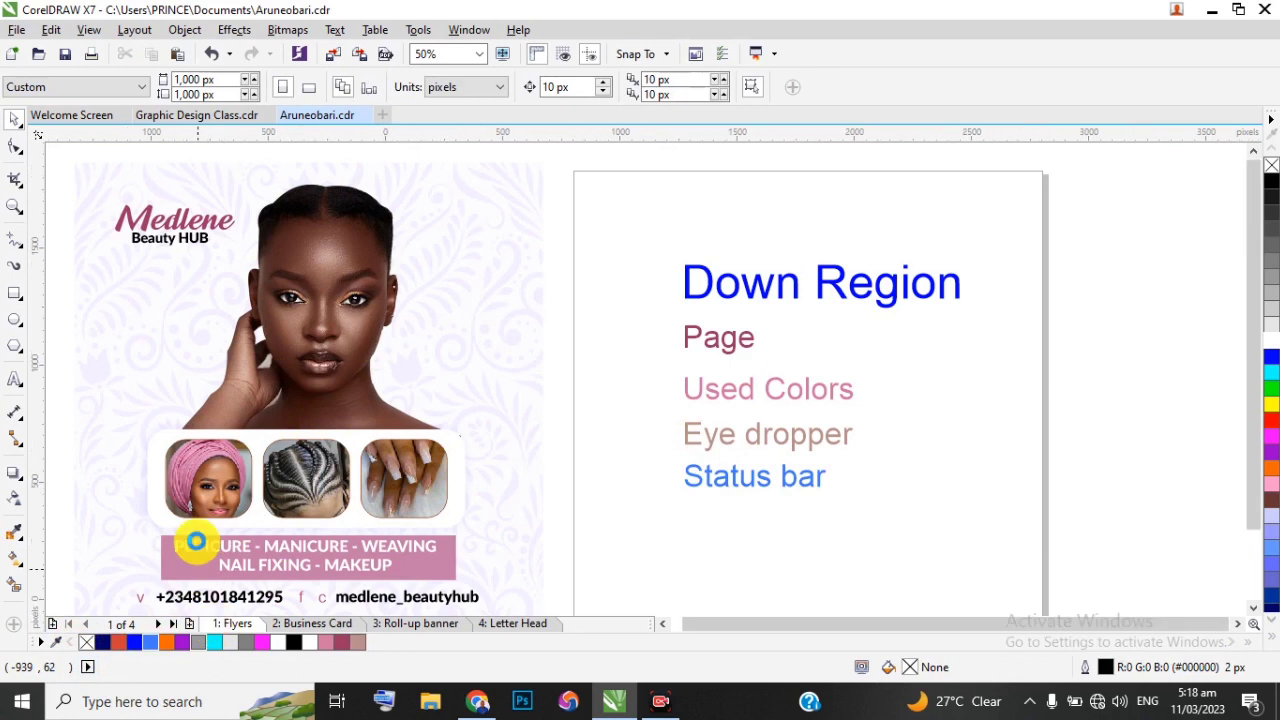
{"action": "scroll", "coordinate": [357, 586], "scroll_direction": "up", "scroll_amount": 1}
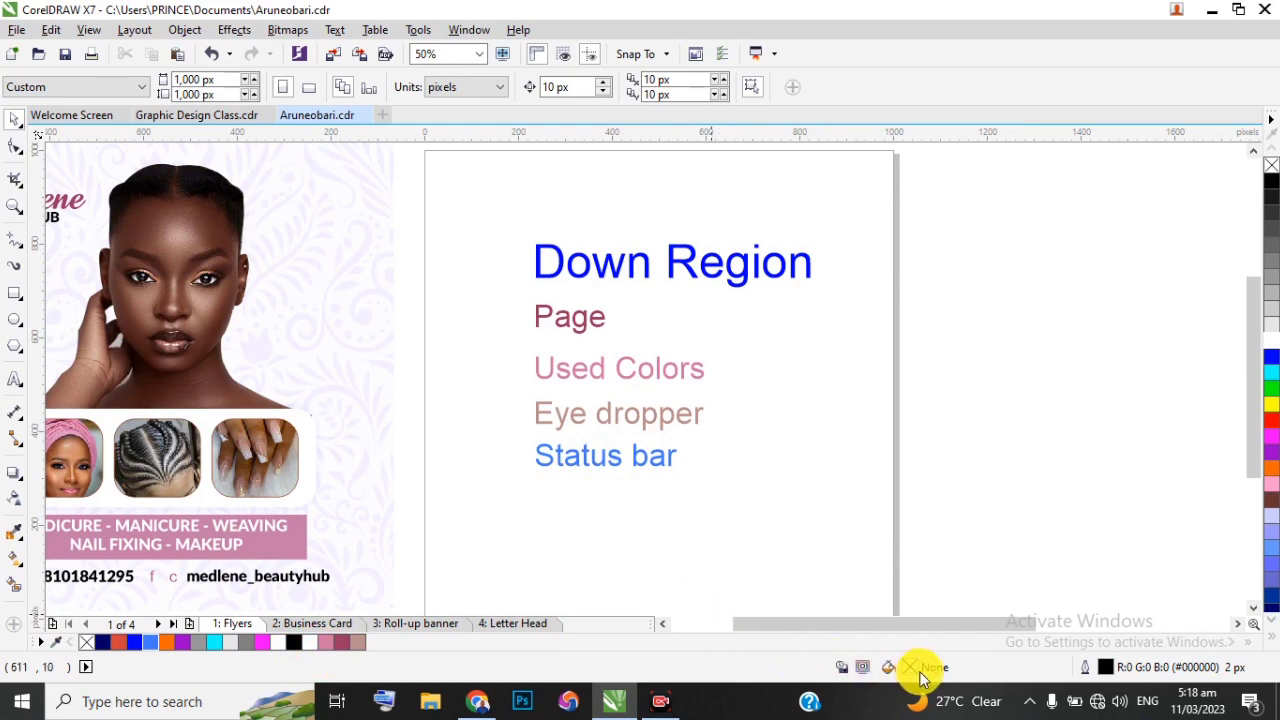
{"action": "left_click", "coordinate": [631, 458]}
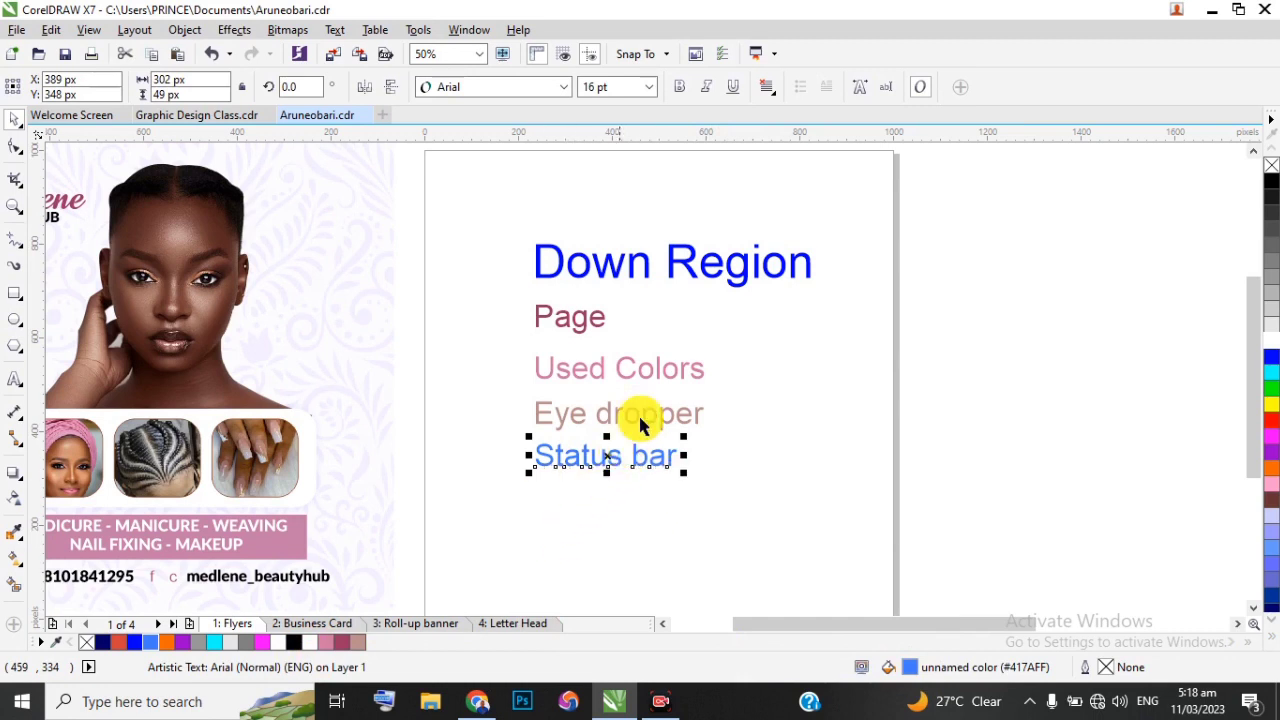
{"action": "left_click", "coordinate": [990, 389]}
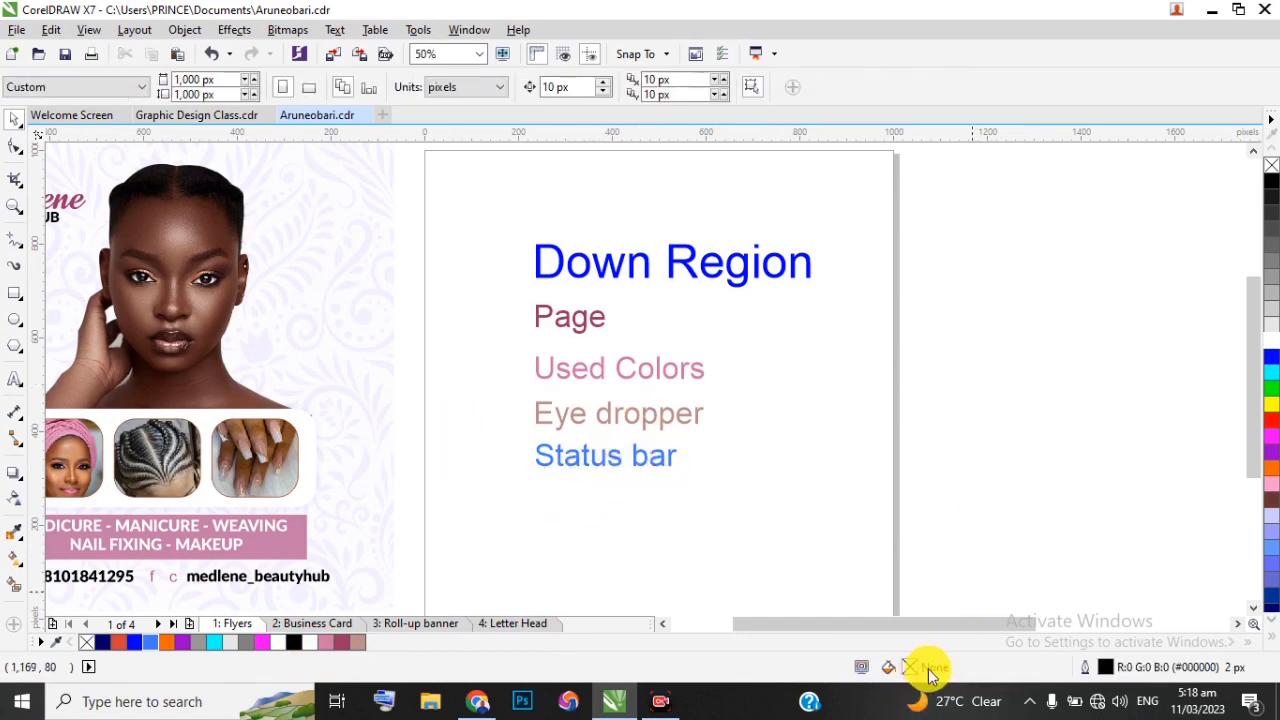
{"action": "left_click", "coordinate": [637, 268]}
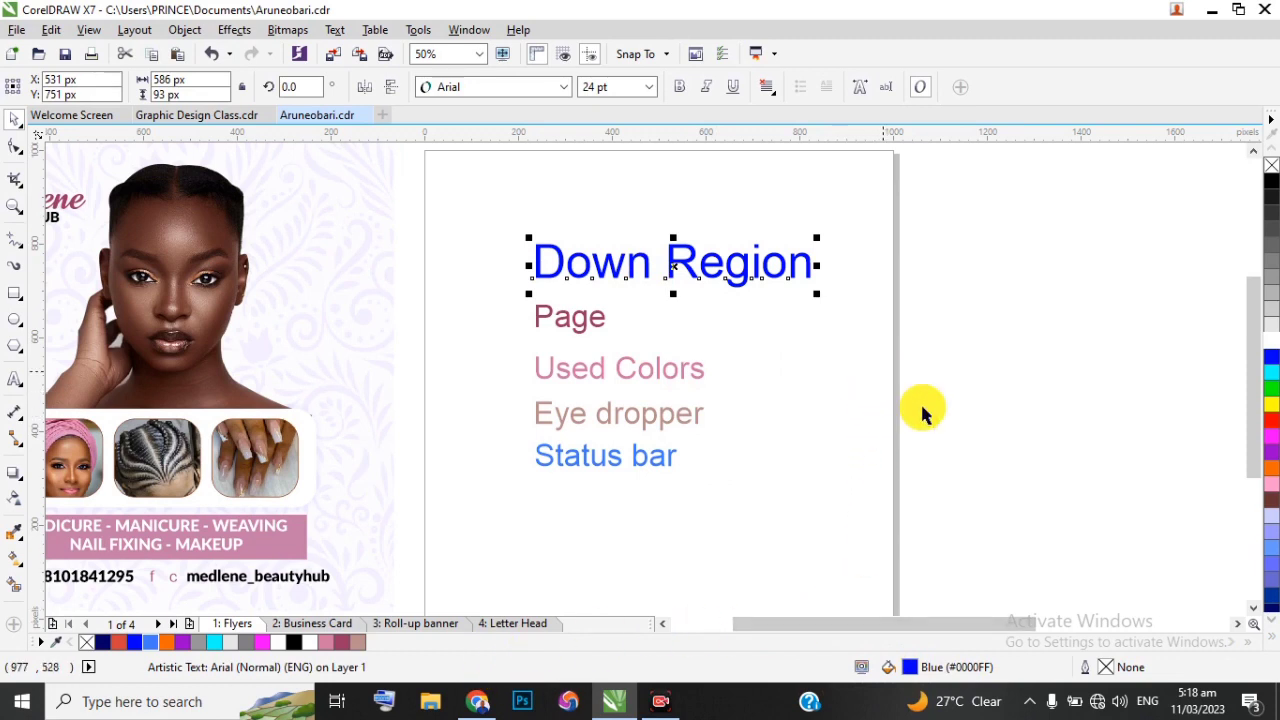
Switch to the Letter Head page and move the Medlene flyer group to about X 1,515 px, Y -32 px
{"action": "left_click", "coordinate": [1033, 665]}
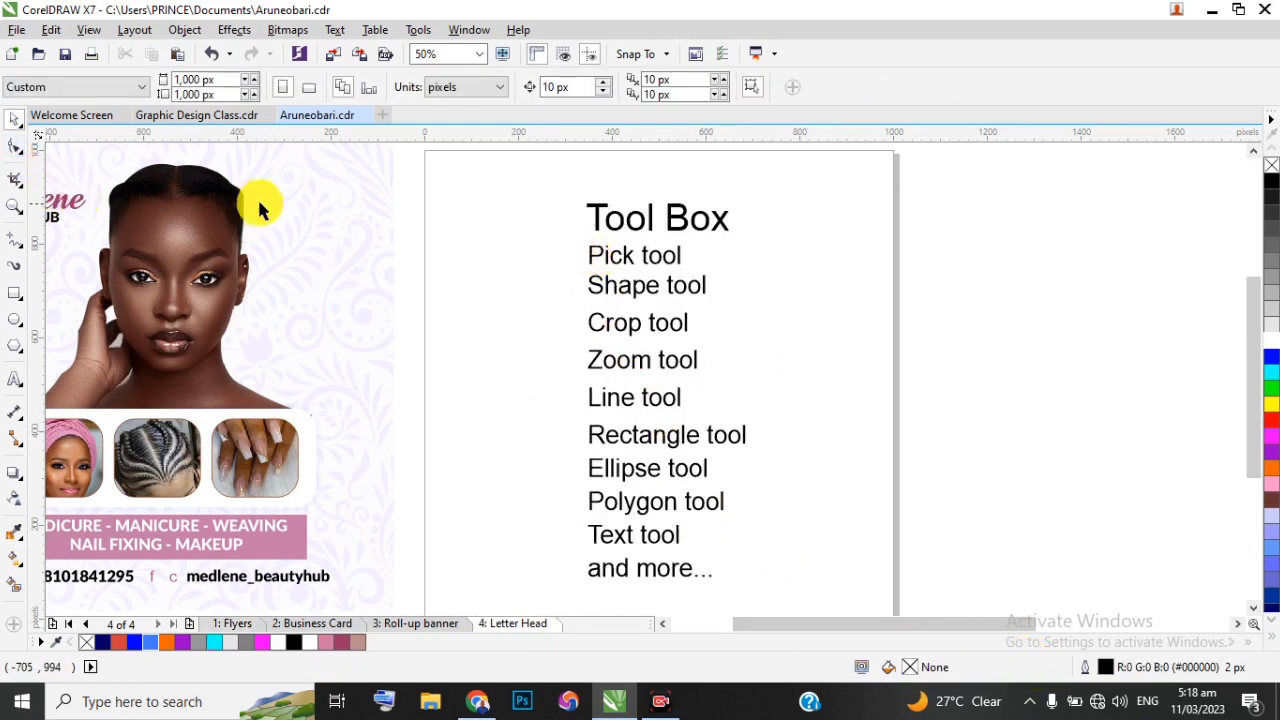
{"action": "scroll", "coordinate": [345, 242], "scroll_direction": "down", "scroll_amount": 2}
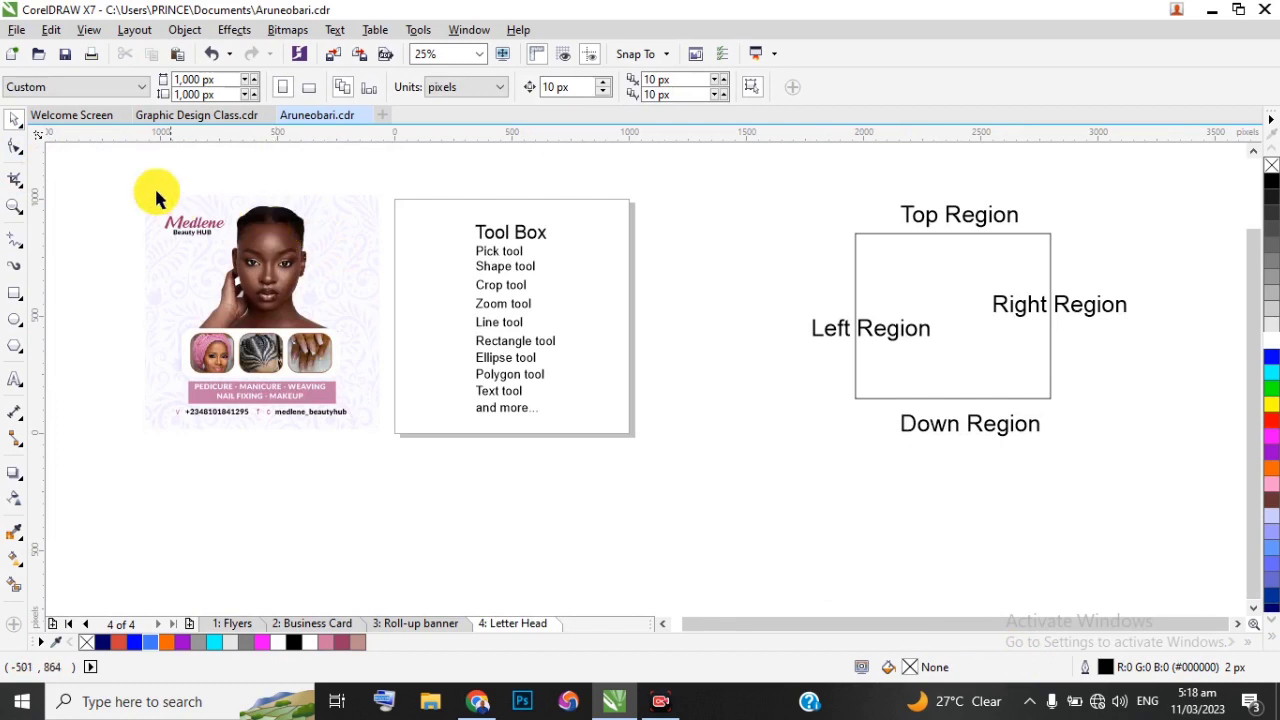
{"action": "left_click_drag", "start_coordinate": [271, 334], "coordinate": [750, 440]}
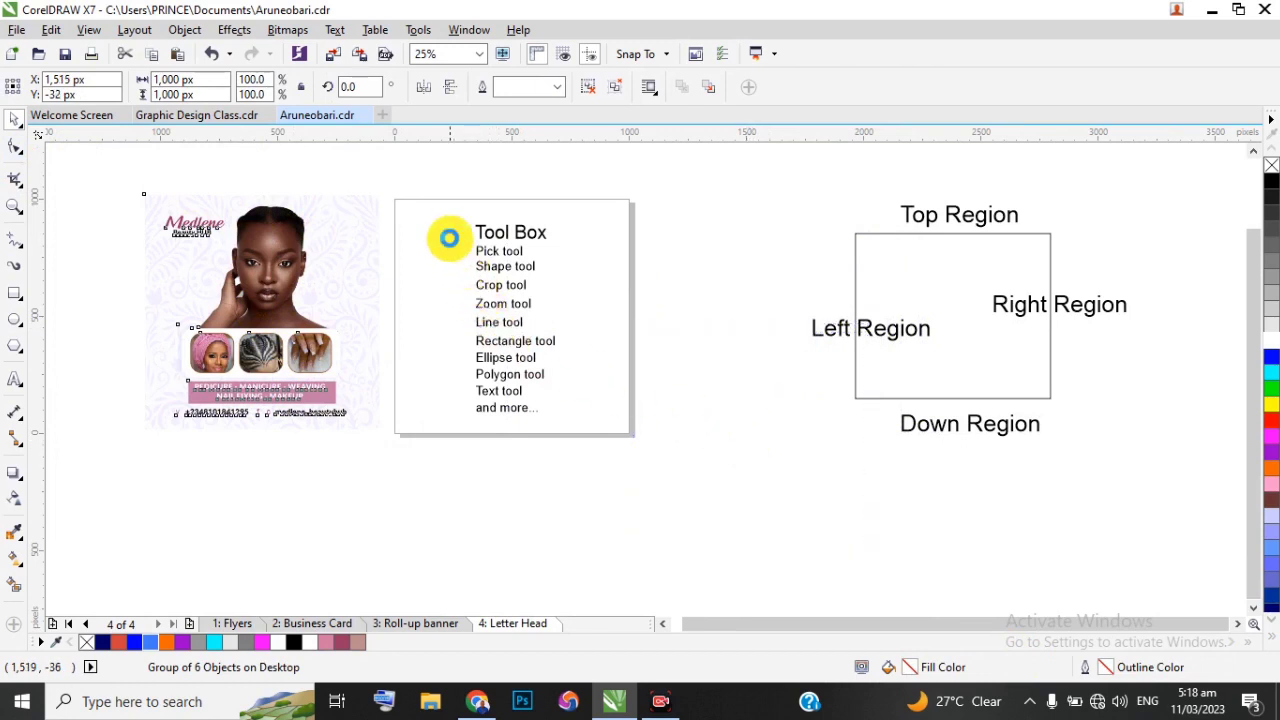
Move the Tool Box heading to the page's upper-right corner and then back to just above the tool list
{"action": "scroll", "coordinate": [490, 248], "scroll_direction": "up", "scroll_amount": 2}
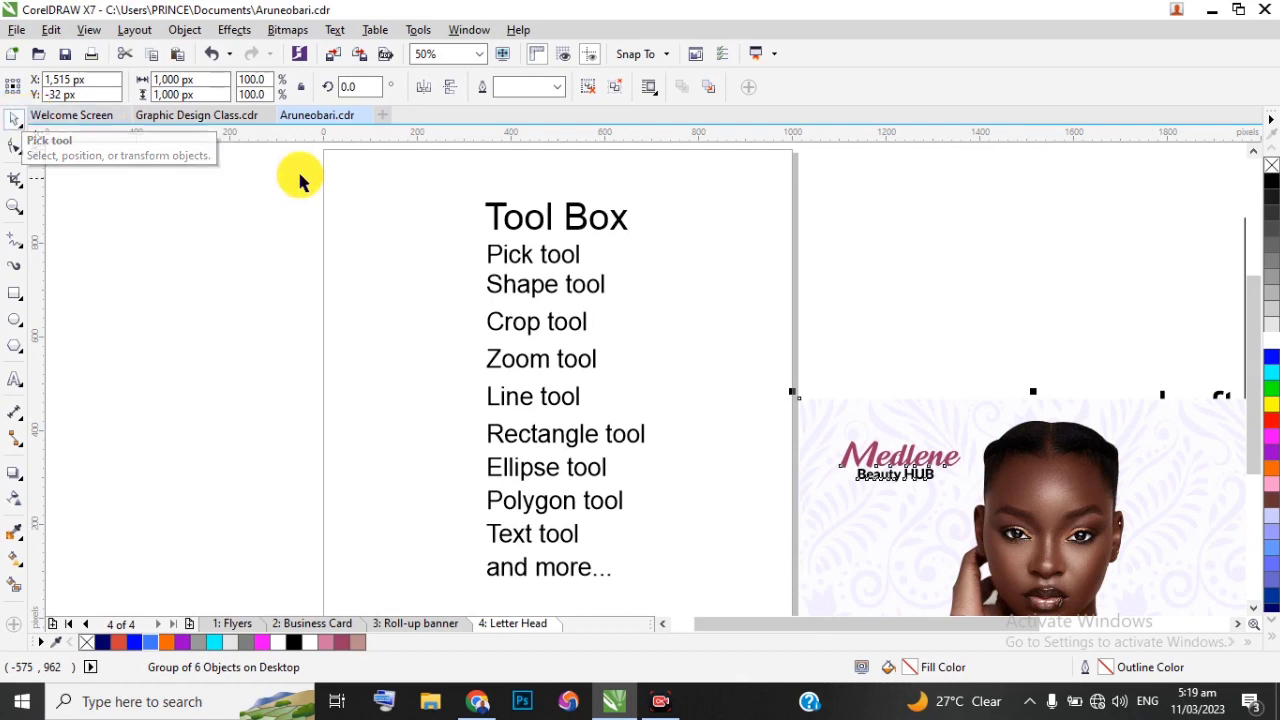
{"action": "left_click", "coordinate": [523, 230]}
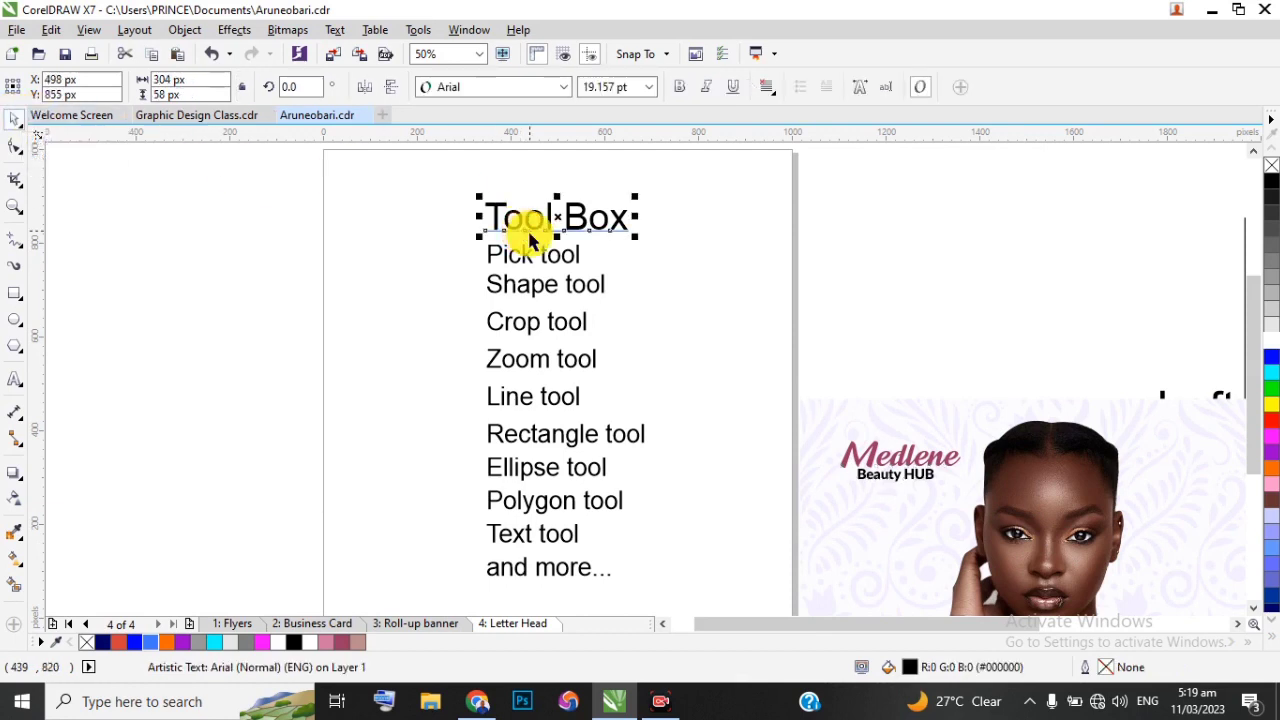
{"action": "left_click_drag", "start_coordinate": [558, 218], "coordinate": [712, 191]}
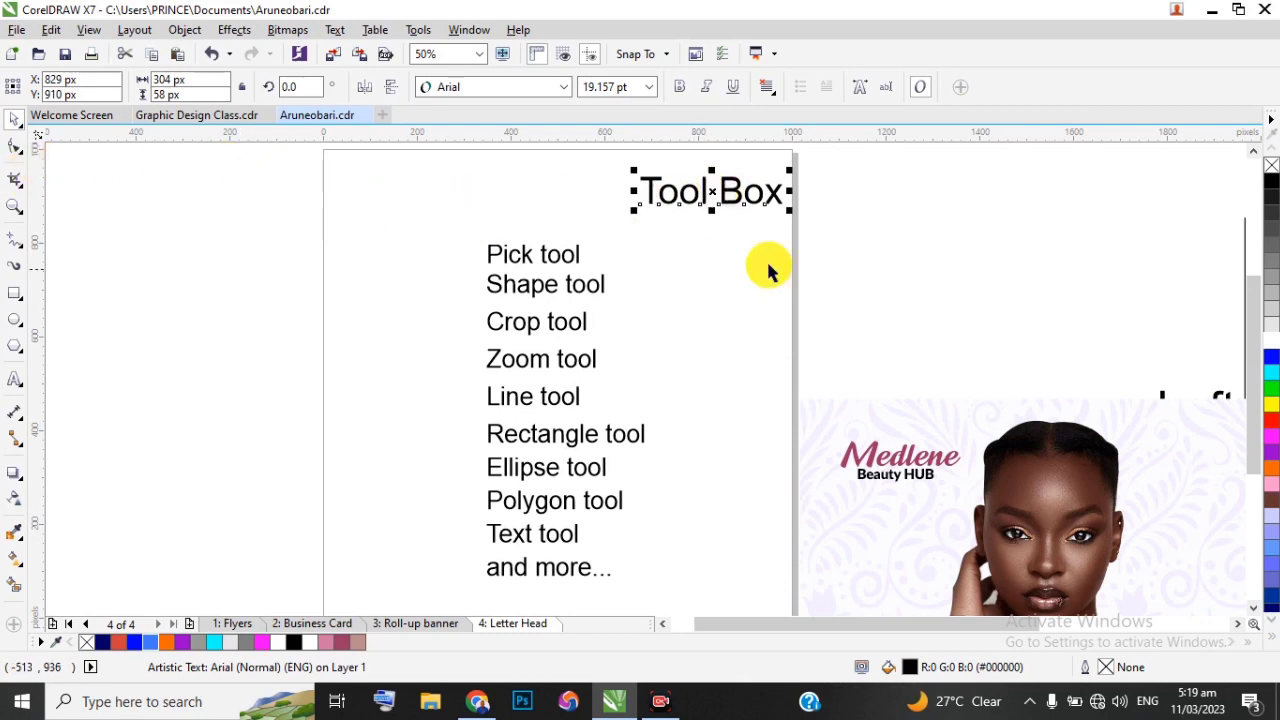
{"action": "left_click", "coordinate": [145, 228]}
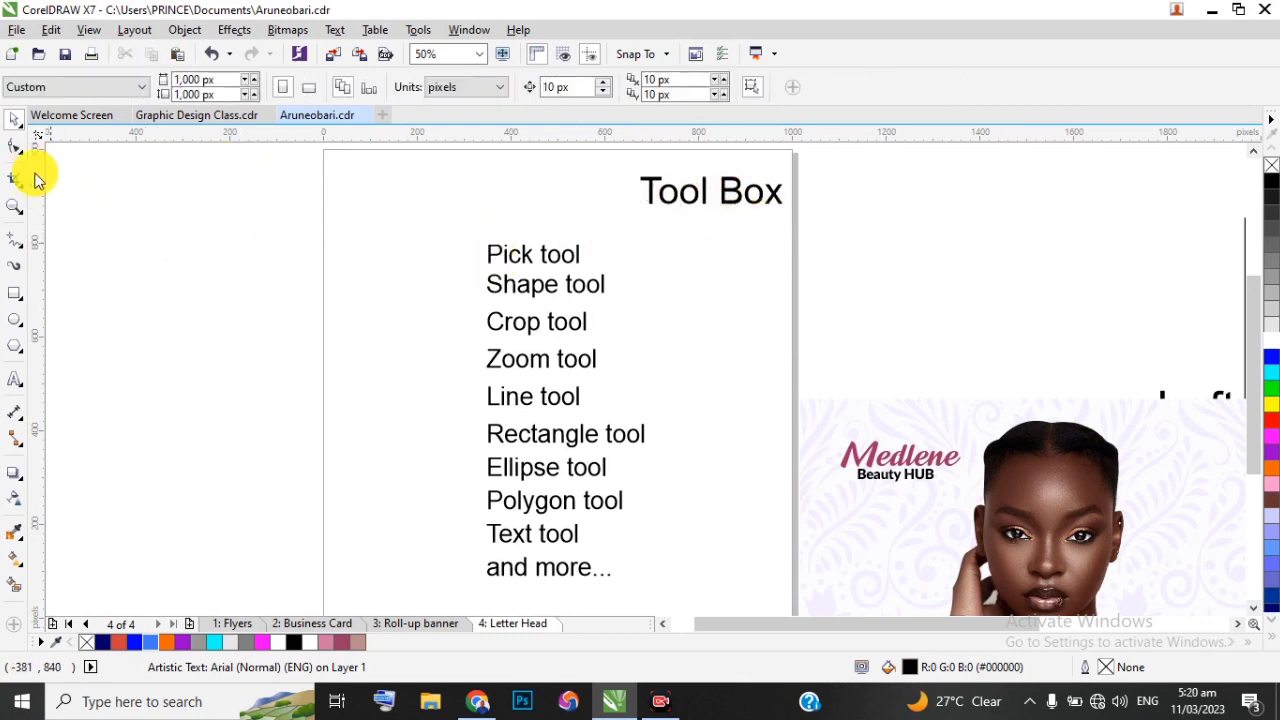
{"action": "left_click", "coordinate": [663, 200]}
{"action": "left_click_drag", "start_coordinate": [714, 191], "coordinate": [550, 212]}
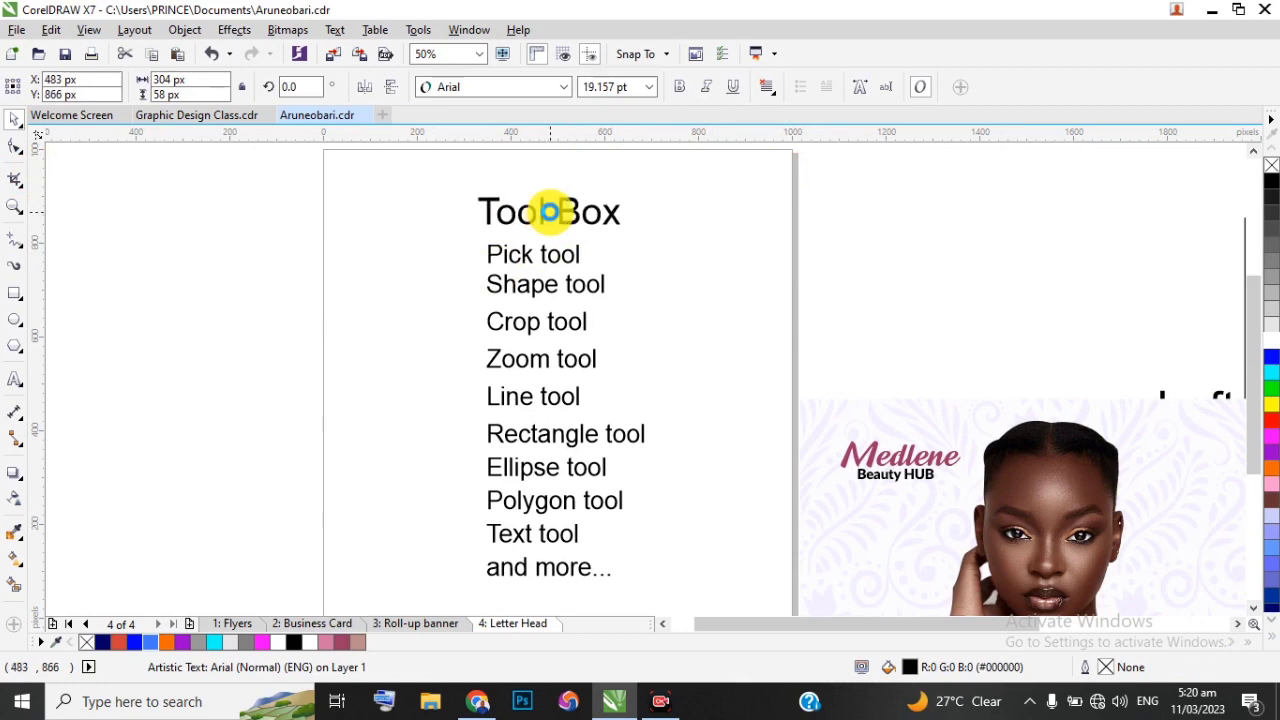
Fill the Tool Box heading with the logo maroon and make it underlined, bold and italic
{"action": "left_click", "coordinate": [343, 646]}
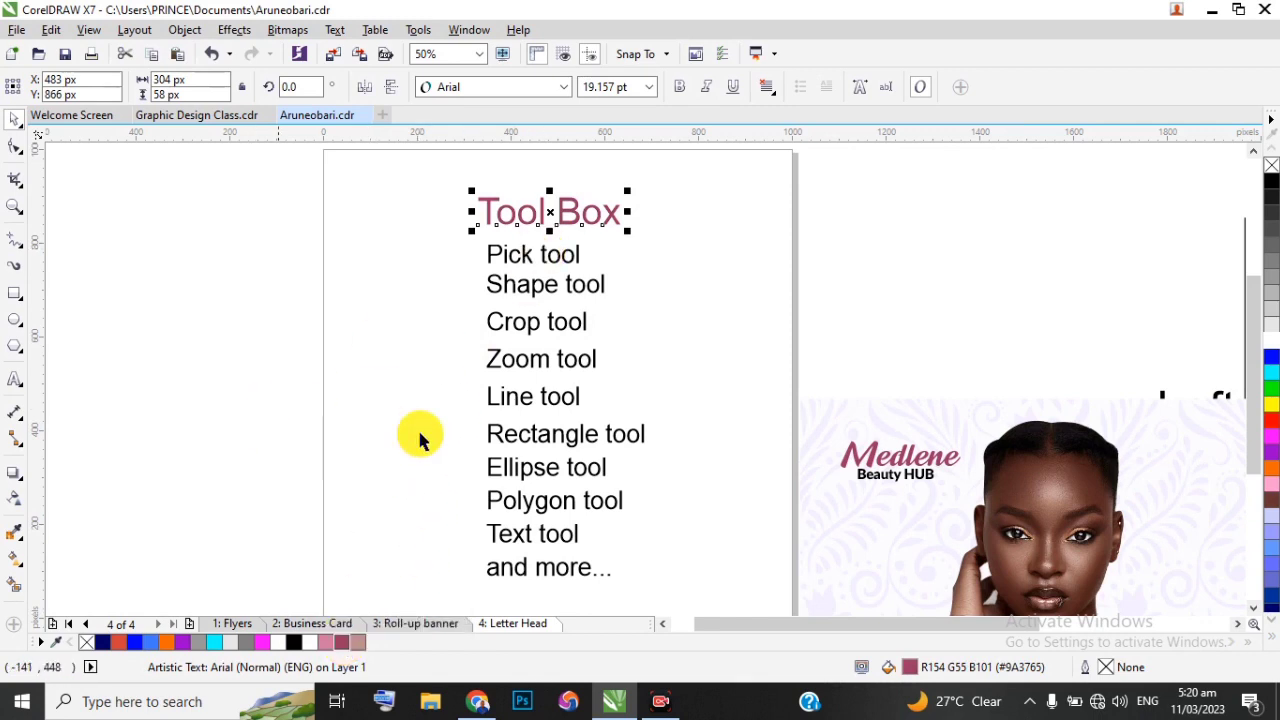
{"action": "left_click", "coordinate": [728, 95]}
{"action": "left_click", "coordinate": [678, 90]}
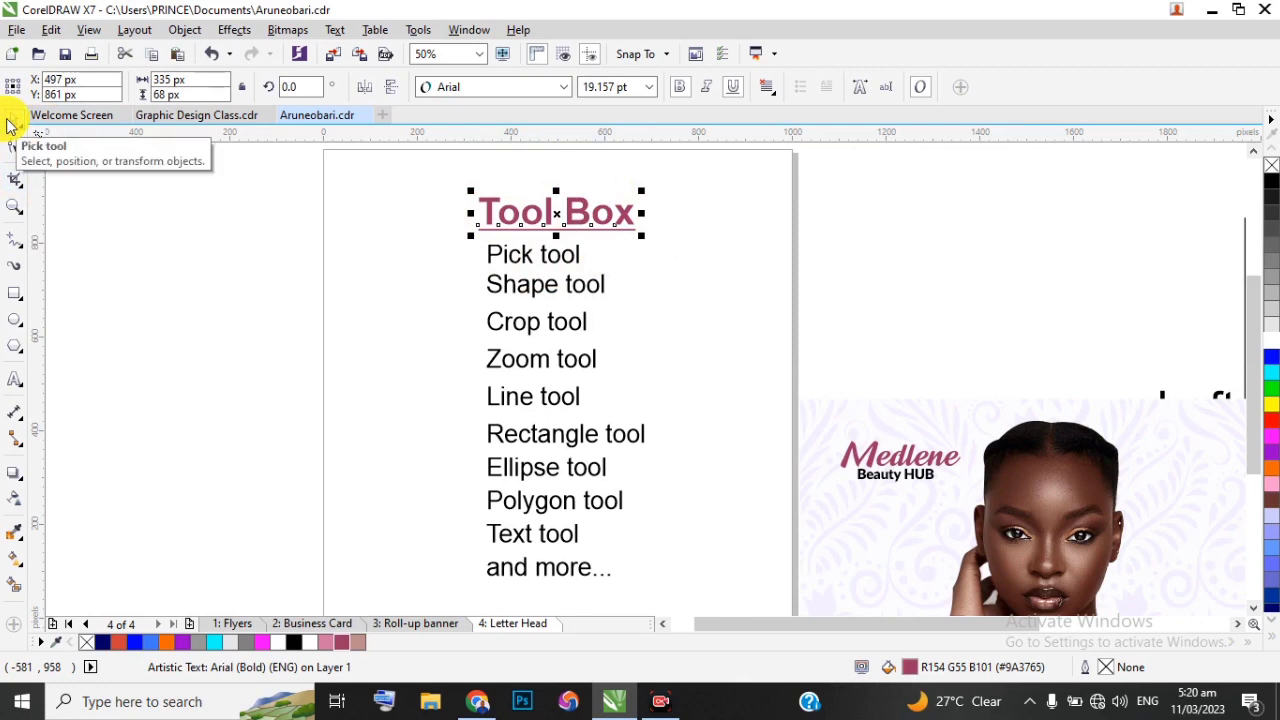
{"action": "left_click", "coordinate": [705, 90]}
{"action": "left_click", "coordinate": [955, 243]}
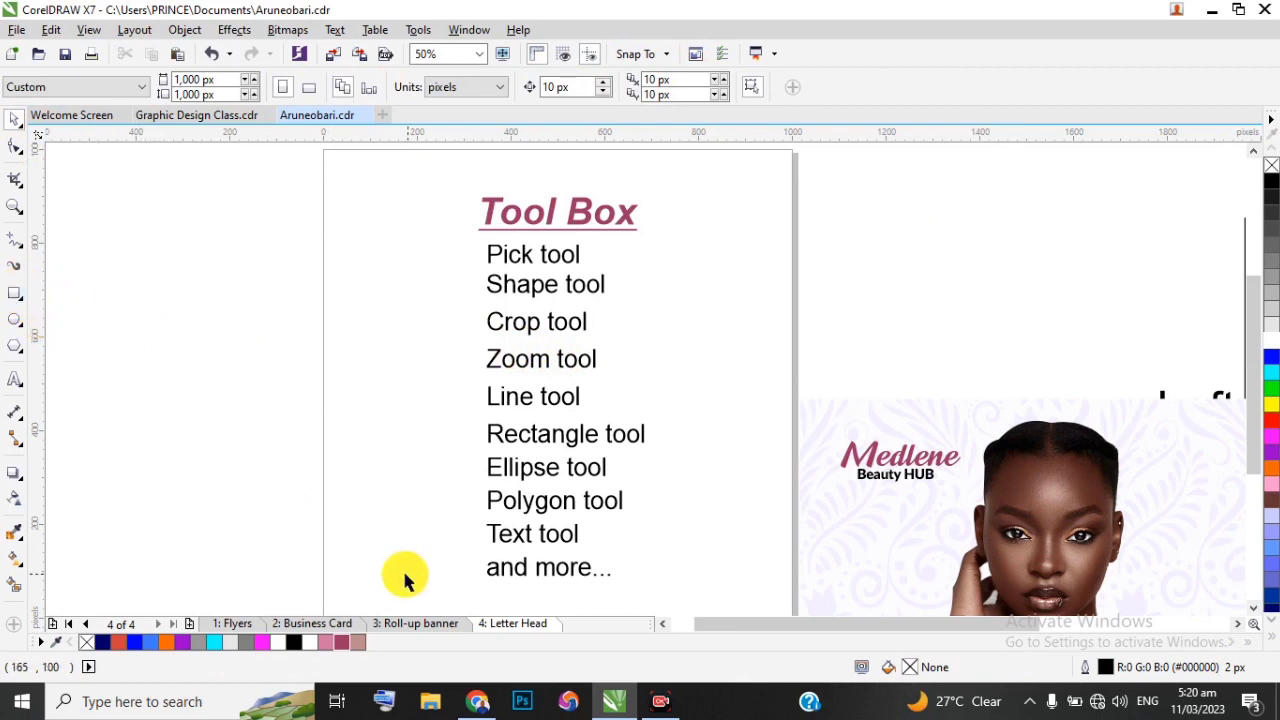
Draw a rectangle of about 202 by 208 px beside the upper lines of the tool list
{"action": "left_click", "coordinate": [17, 293]}
{"action": "left_click_drag", "start_coordinate": [352, 246], "coordinate": [447, 345]}
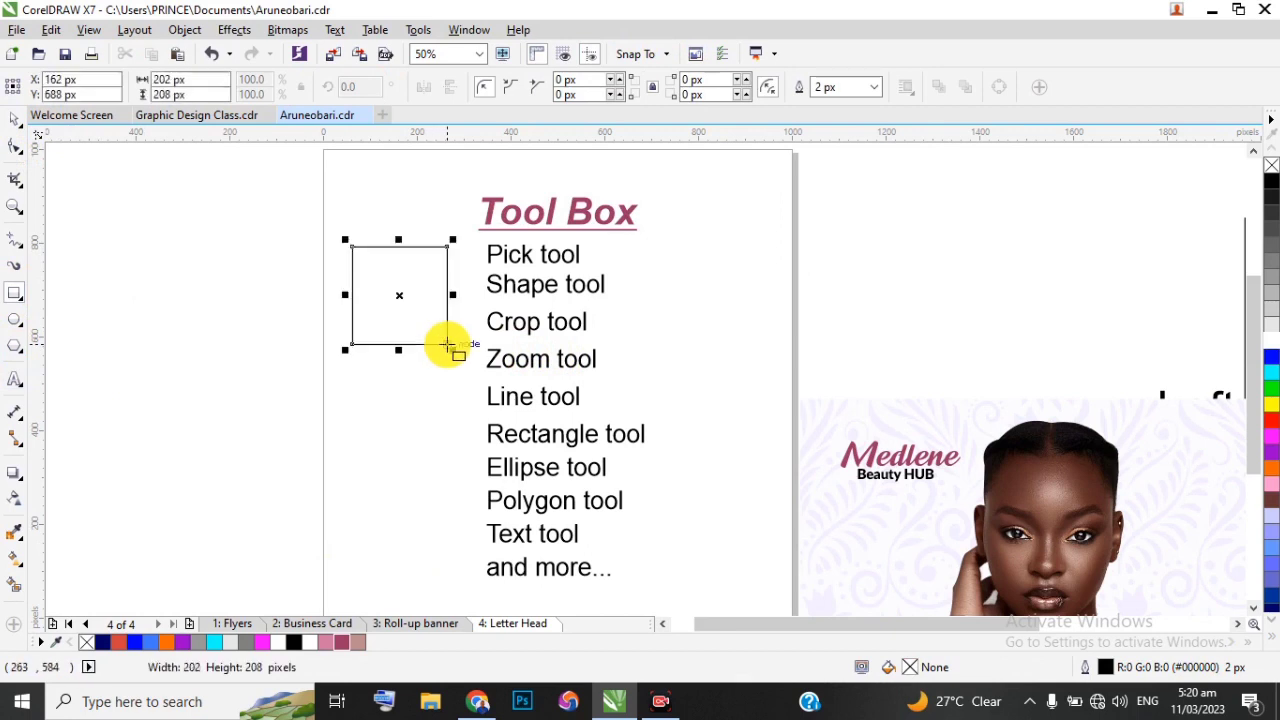
{"action": "left_click", "coordinate": [14, 124]}
{"action": "left_click", "coordinate": [183, 340]}
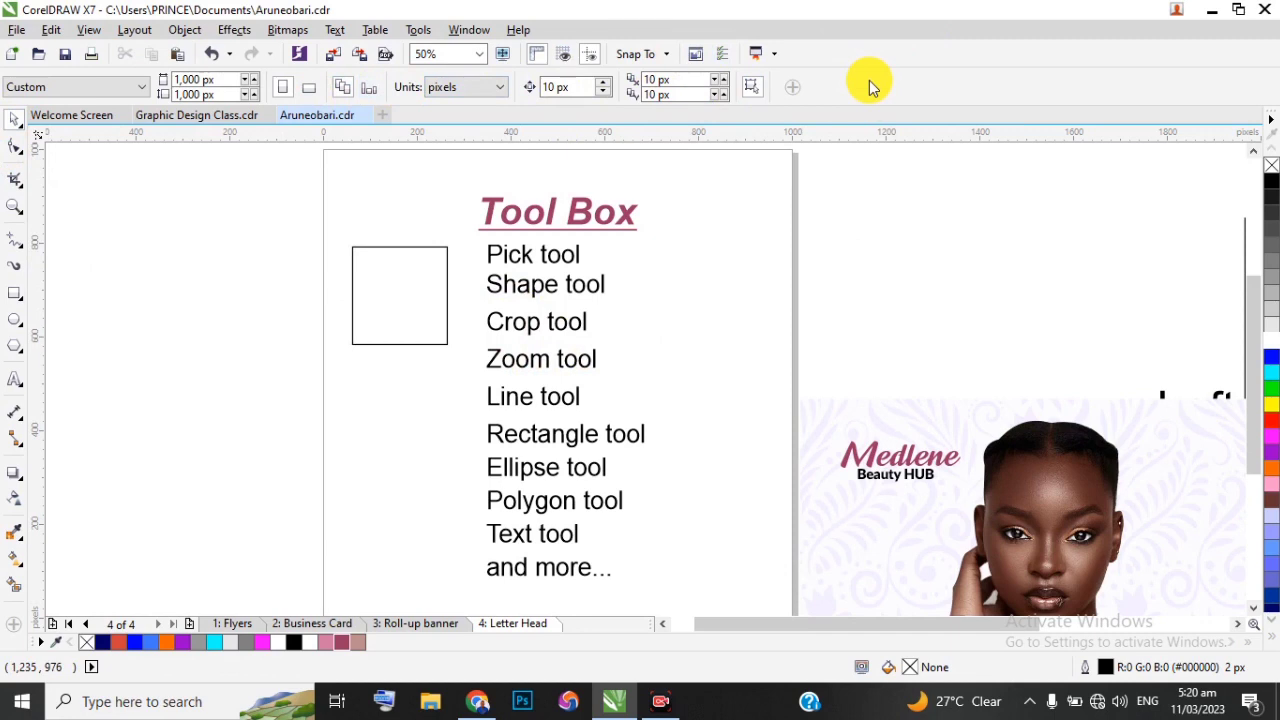
Give the rectangle scalloped corners with a 30 px radius
{"action": "left_click", "coordinate": [443, 255]}
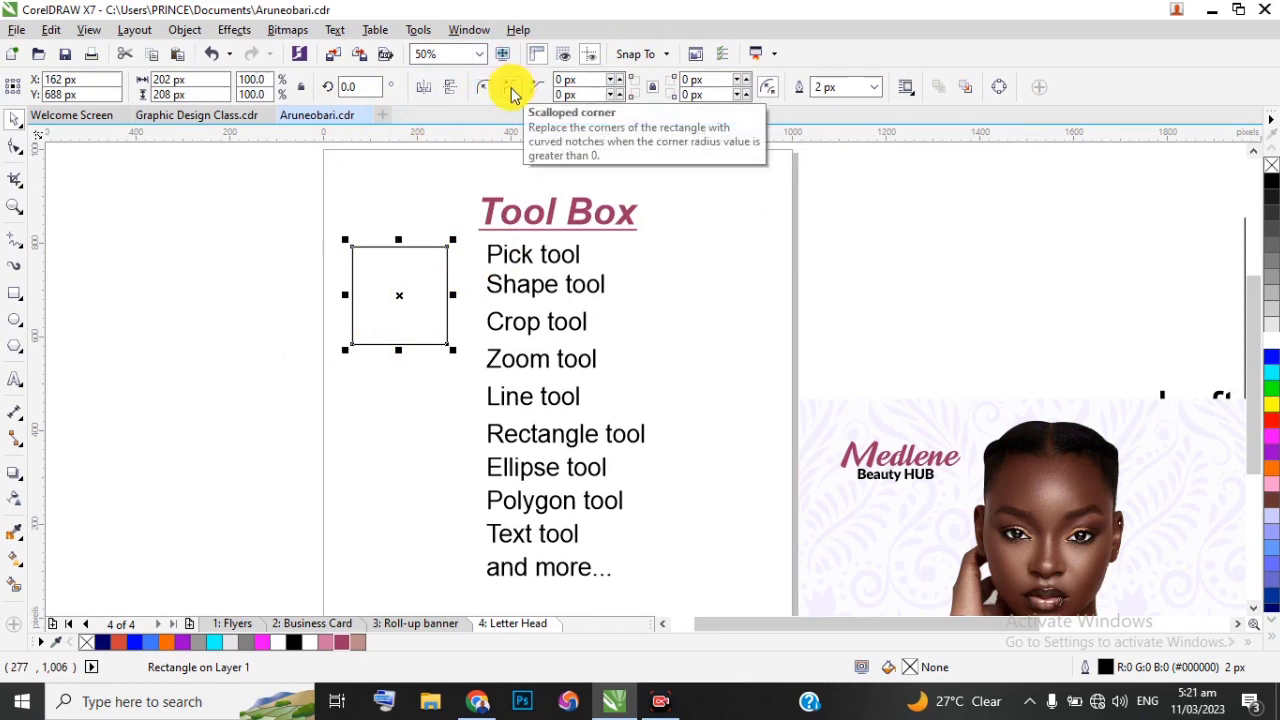
{"action": "left_click", "coordinate": [576, 86]}
{"action": "type", "text": "3"}
{"action": "key", "text": "Return"}
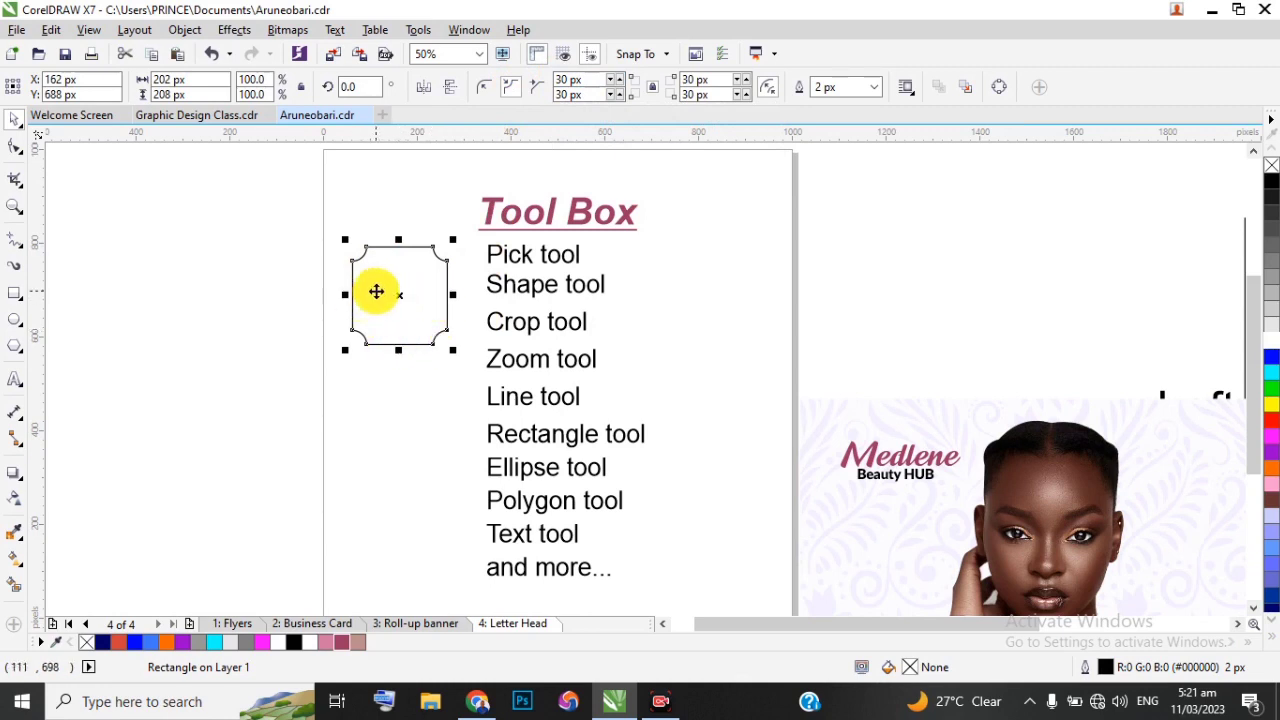
Fill the scalloped rectangle with the sampled skin tone #B88F8B and color its outline maroon #9A3765
{"action": "left_click", "coordinate": [321, 643]}
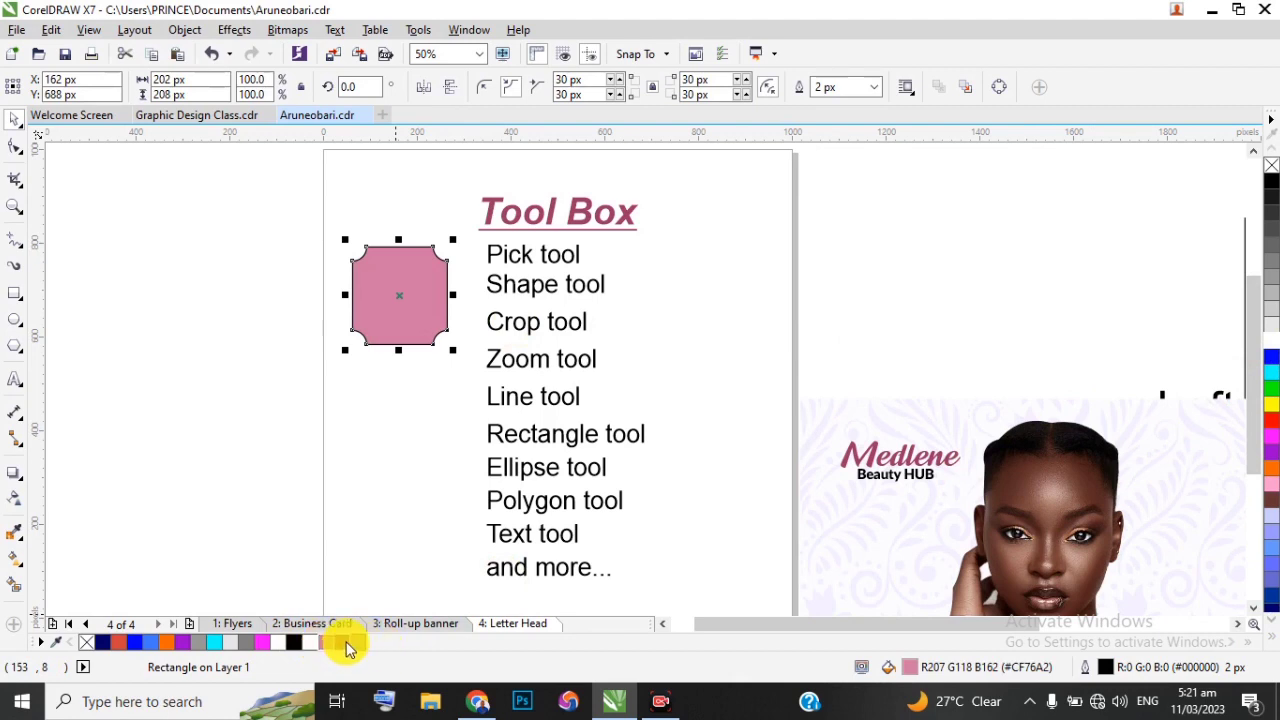
{"action": "left_click", "coordinate": [356, 642]}
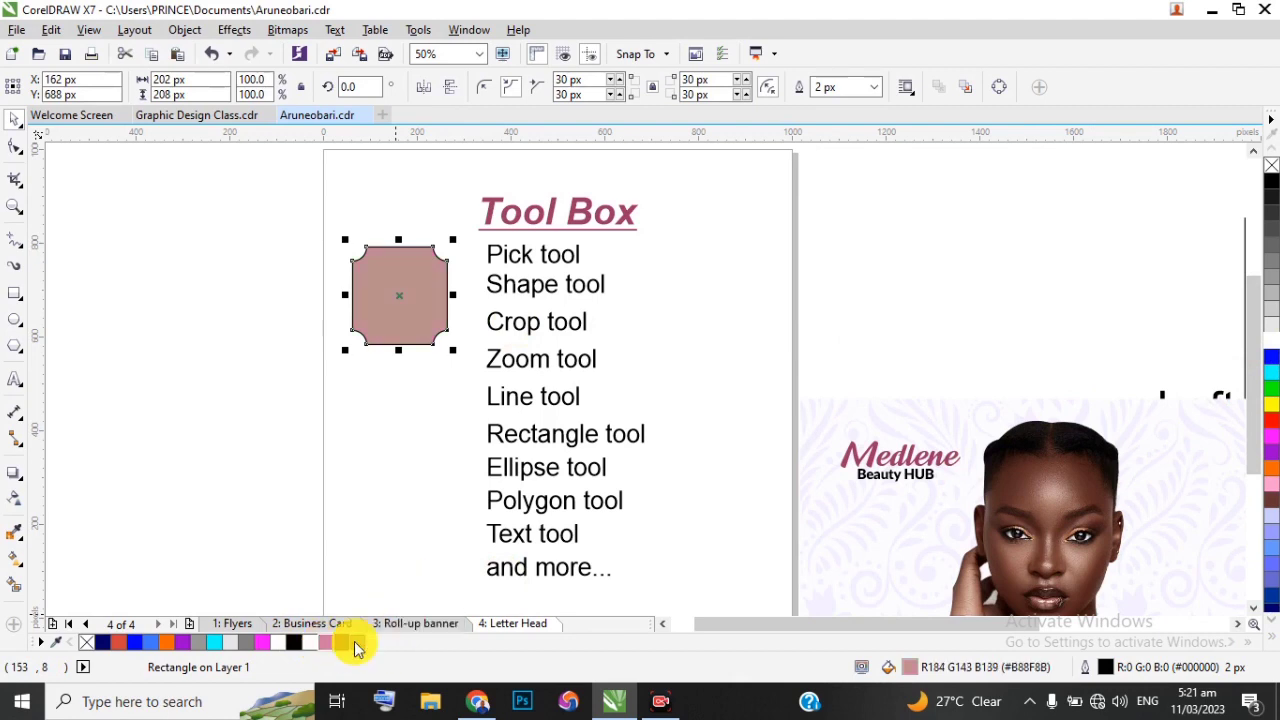
{"action": "scroll", "coordinate": [374, 267], "scroll_direction": "up", "scroll_amount": 1}
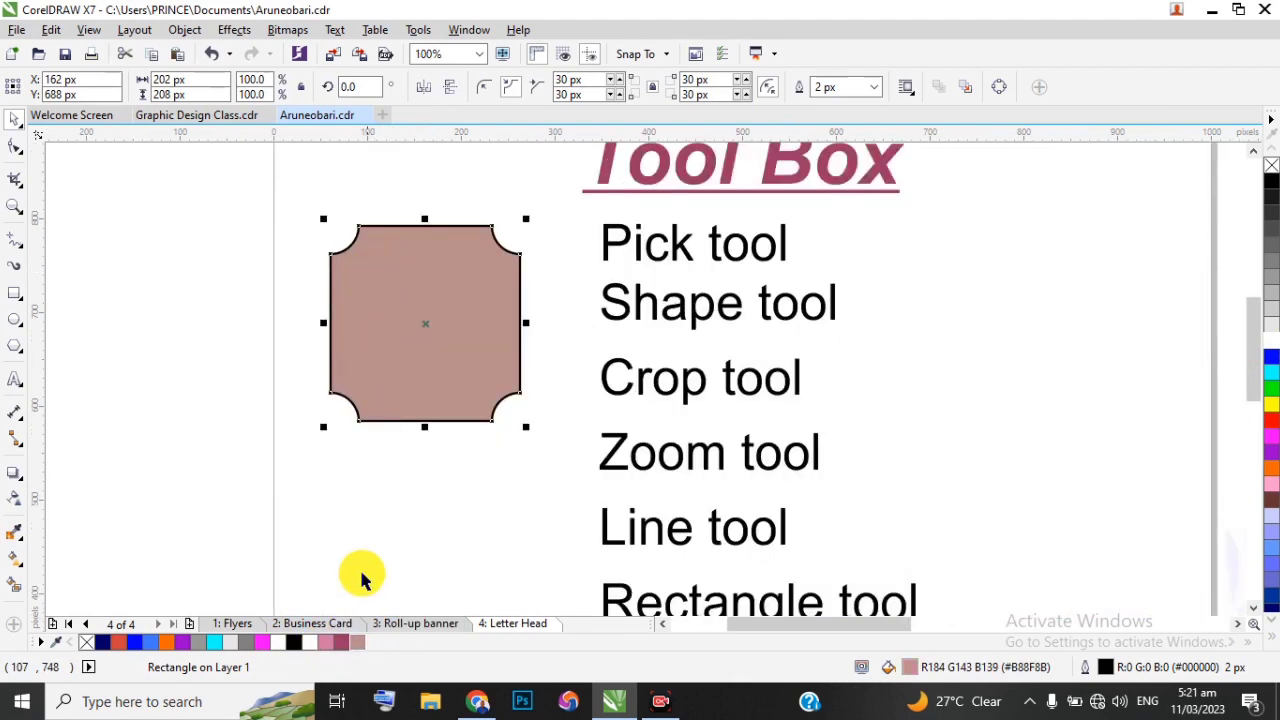
{"action": "right_click", "coordinate": [337, 643]}
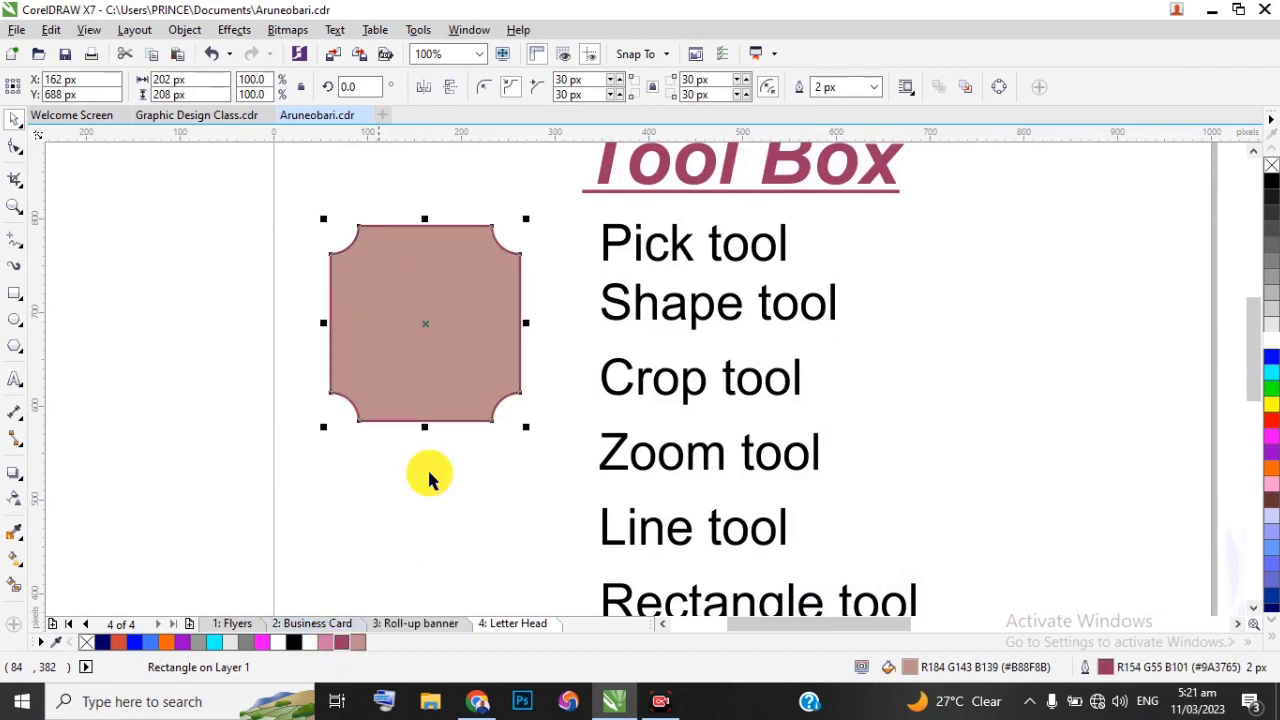
Set the scalloped rectangle's outline width to 5 px and its outline color to black
{"action": "scroll", "coordinate": [429, 274], "scroll_direction": "up", "scroll_amount": 1}
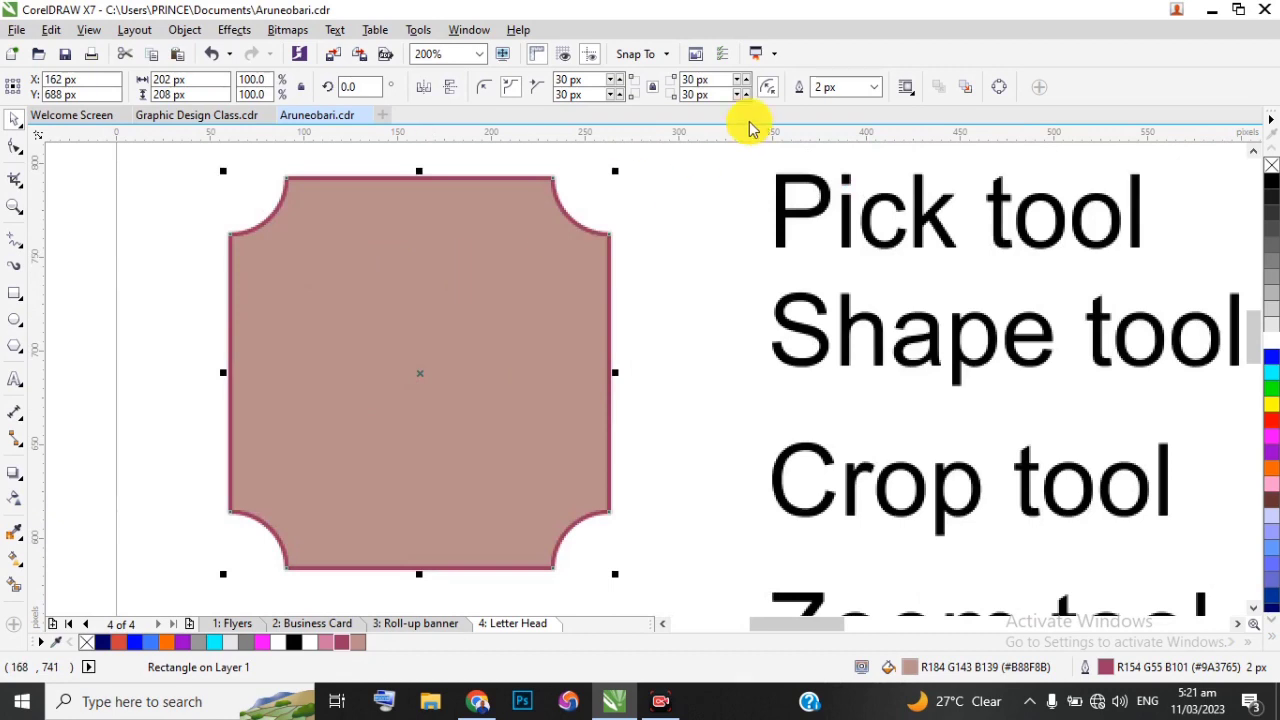
{"action": "left_click", "coordinate": [876, 88]}
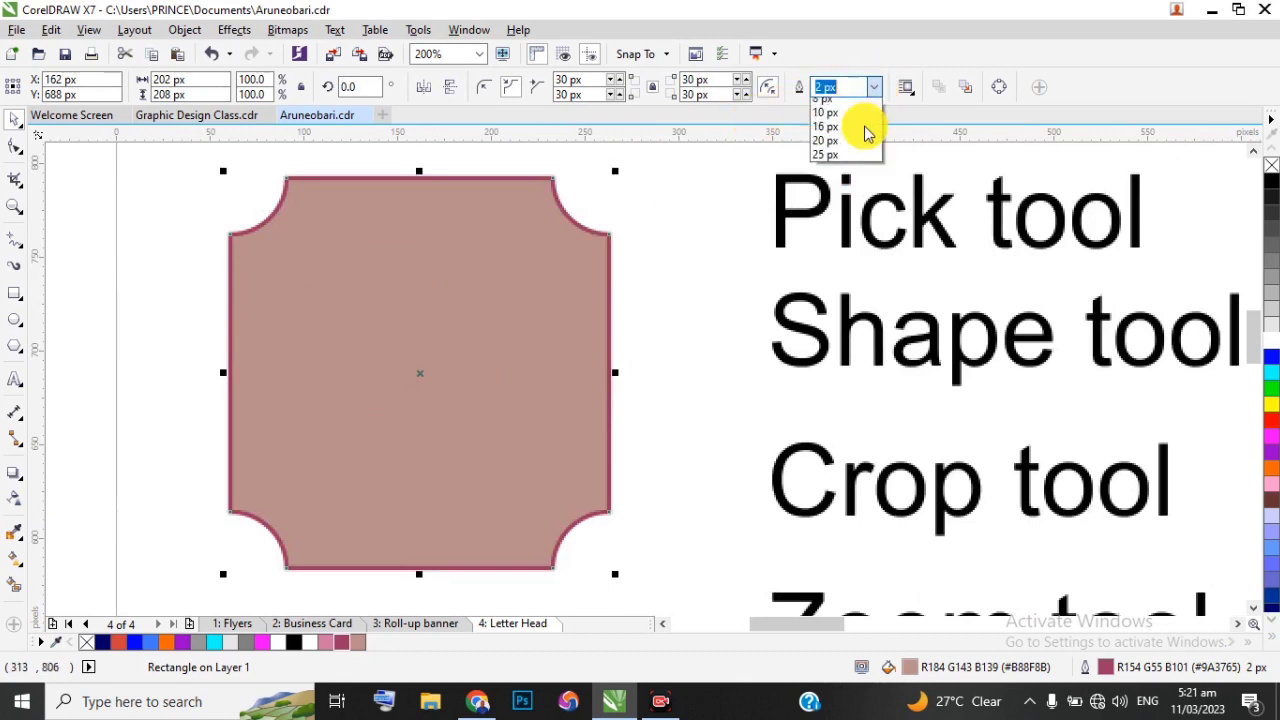
{"action": "left_click", "coordinate": [836, 195]}
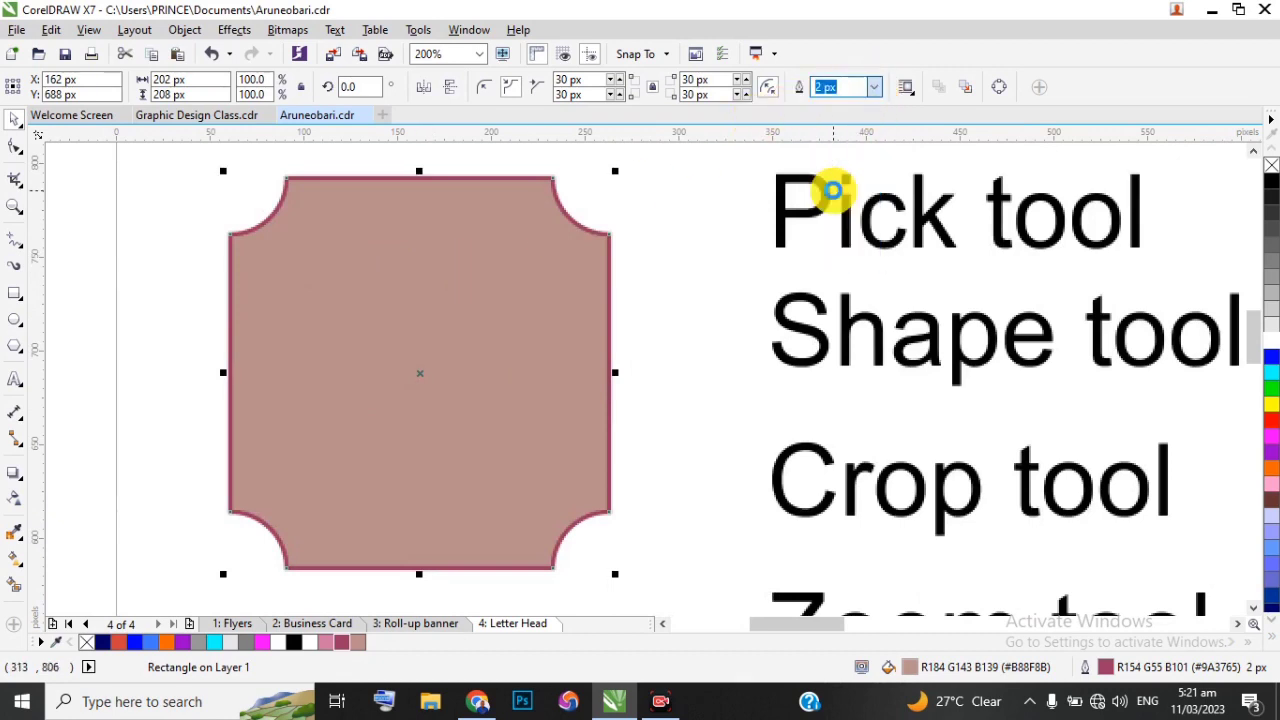
{"action": "scroll", "coordinate": [330, 302], "scroll_direction": "down", "scroll_amount": 1}
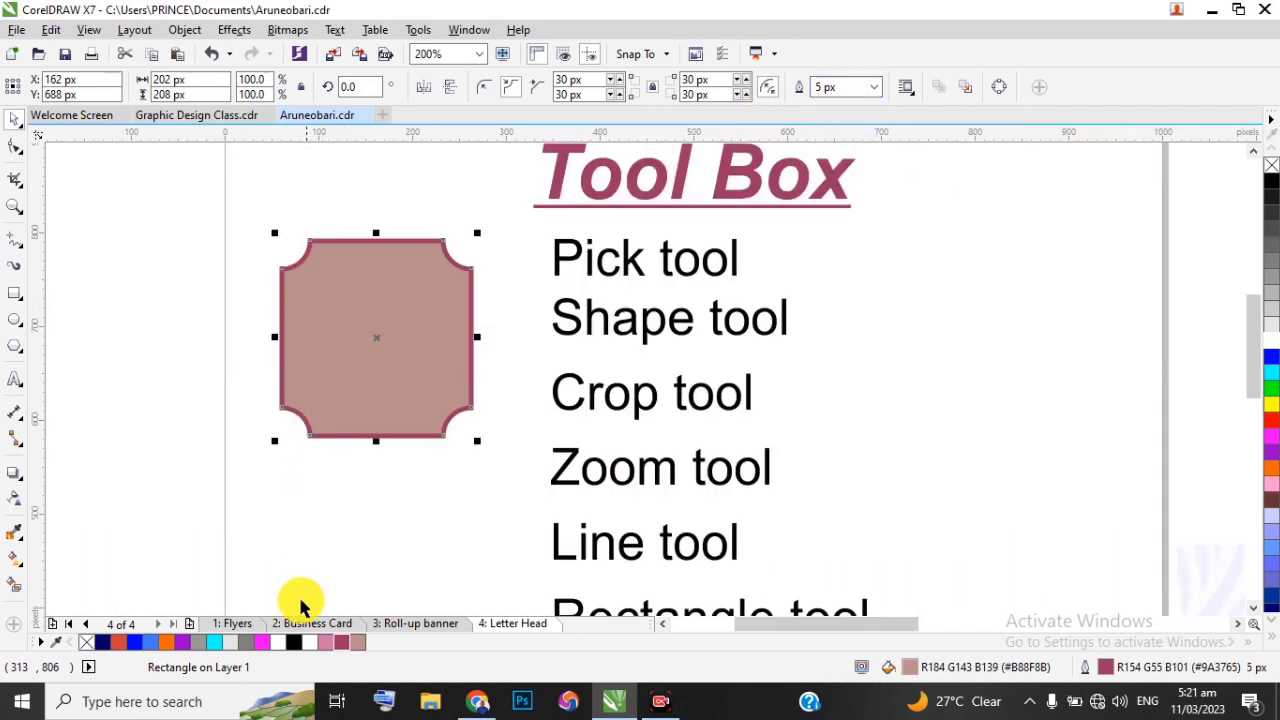
{"action": "right_click", "coordinate": [291, 643]}
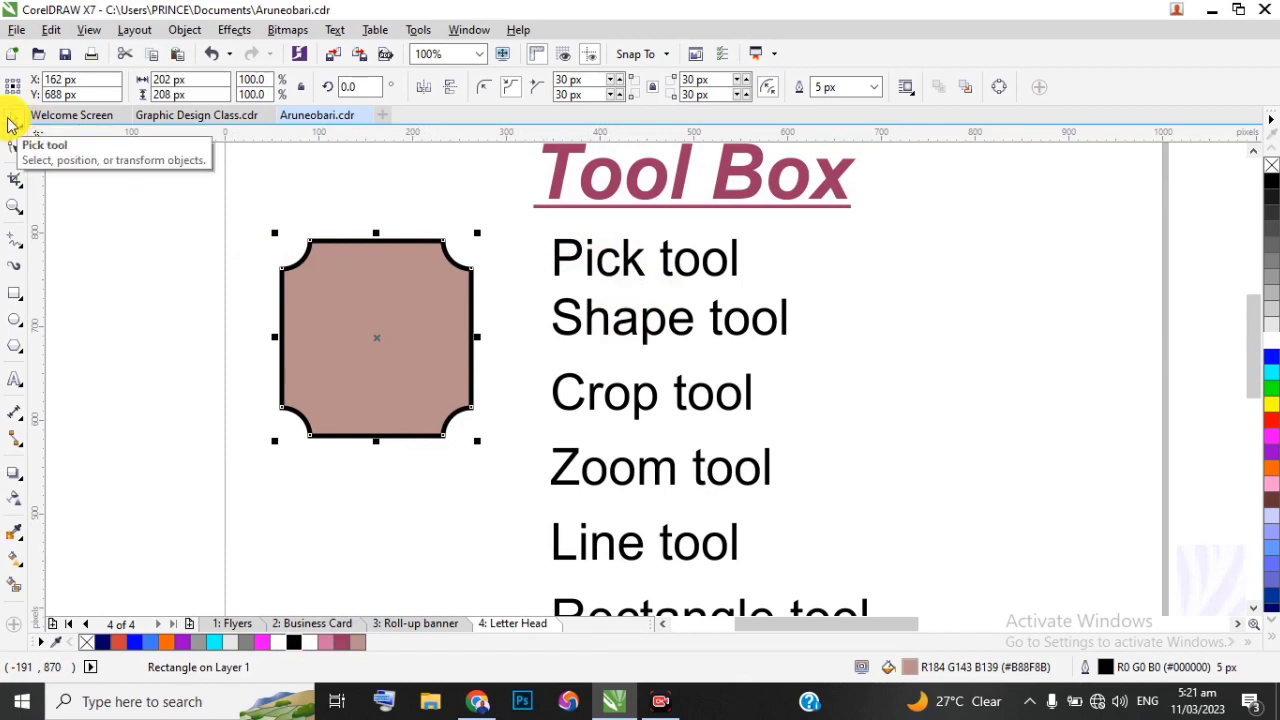
Place a copy of the scalloped rectangle on the other side of the tool list and set its corners to round type with 0 px radius
{"action": "mouse_move", "coordinate": [386, 343]}
{"action": "left_mouse_down"}
{"action": "mouse_move", "coordinate": [703, 357]}
{"action": "mouse_move", "coordinate": [1004, 333]}
{"action": "mouse_move", "coordinate": [397, 326]}
{"action": "left_mouse_up"}
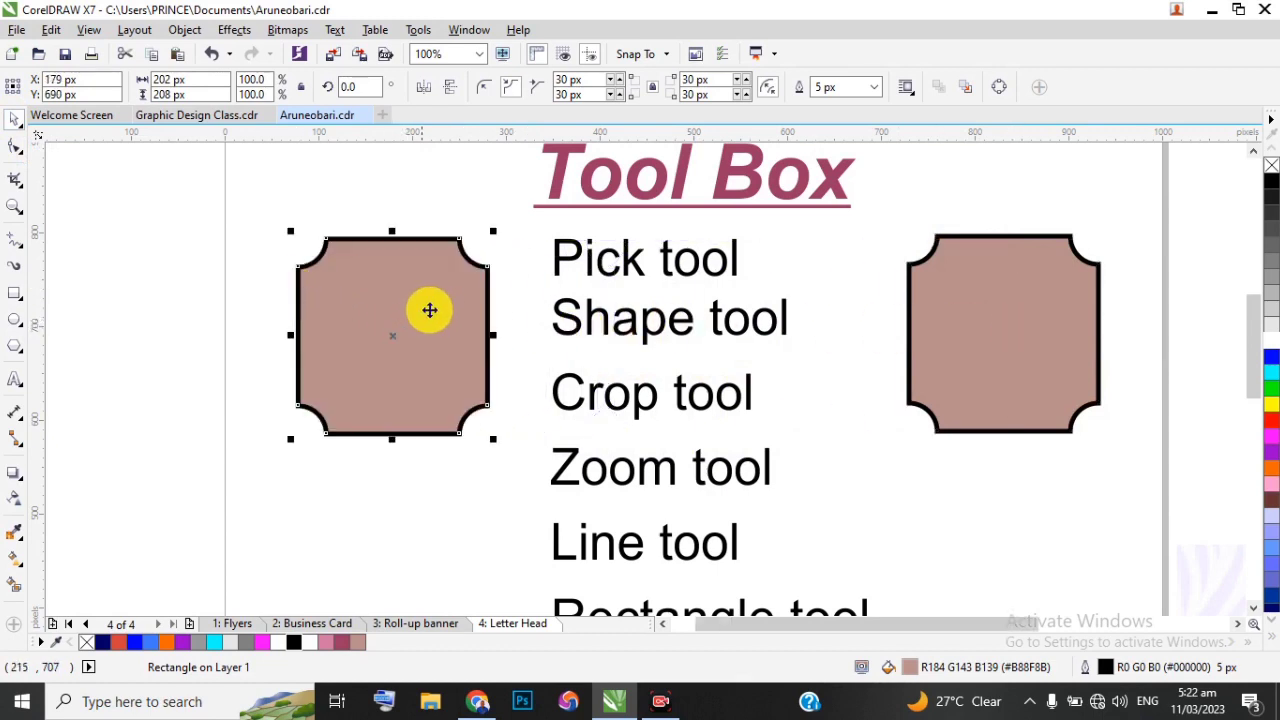
{"action": "scroll", "coordinate": [429, 310], "scroll_direction": "down", "scroll_amount": 1}
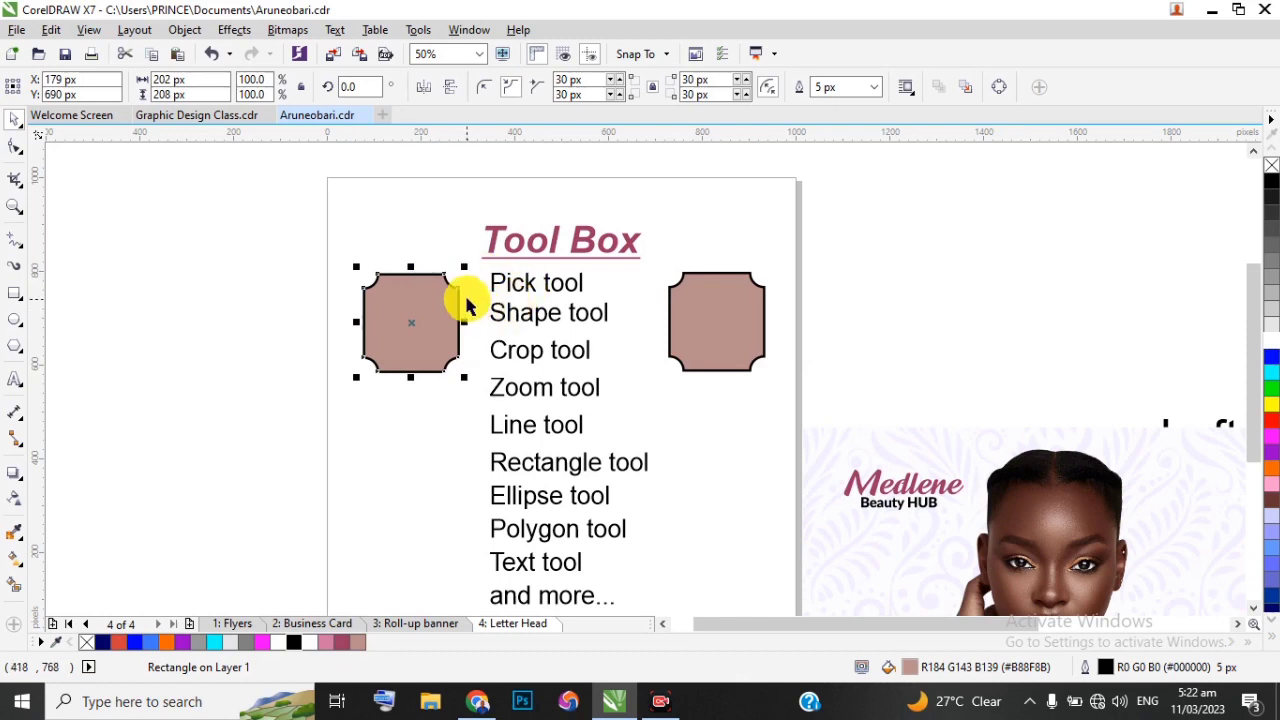
{"action": "left_click", "coordinate": [686, 300]}
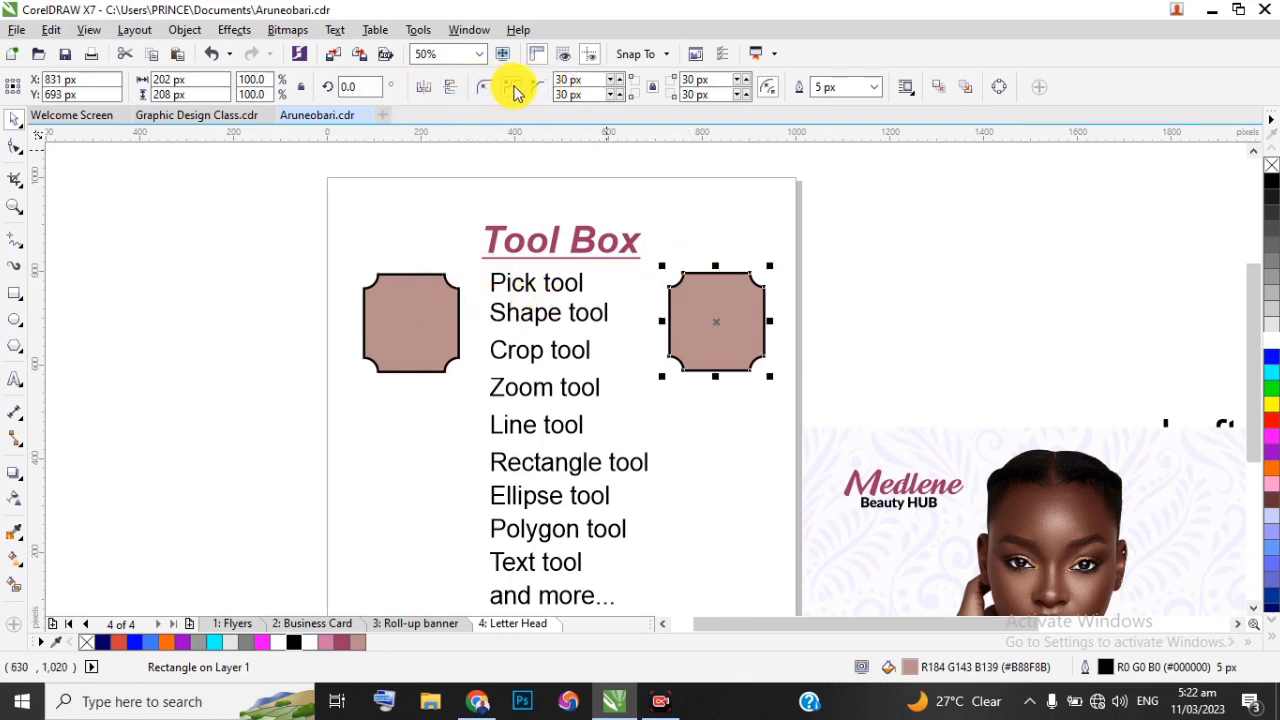
{"action": "type", "text": "0"}
{"action": "key", "text": "Return"}
{"action": "left_click", "coordinate": [483, 87]}
{"action": "key", "text": "Escape"}
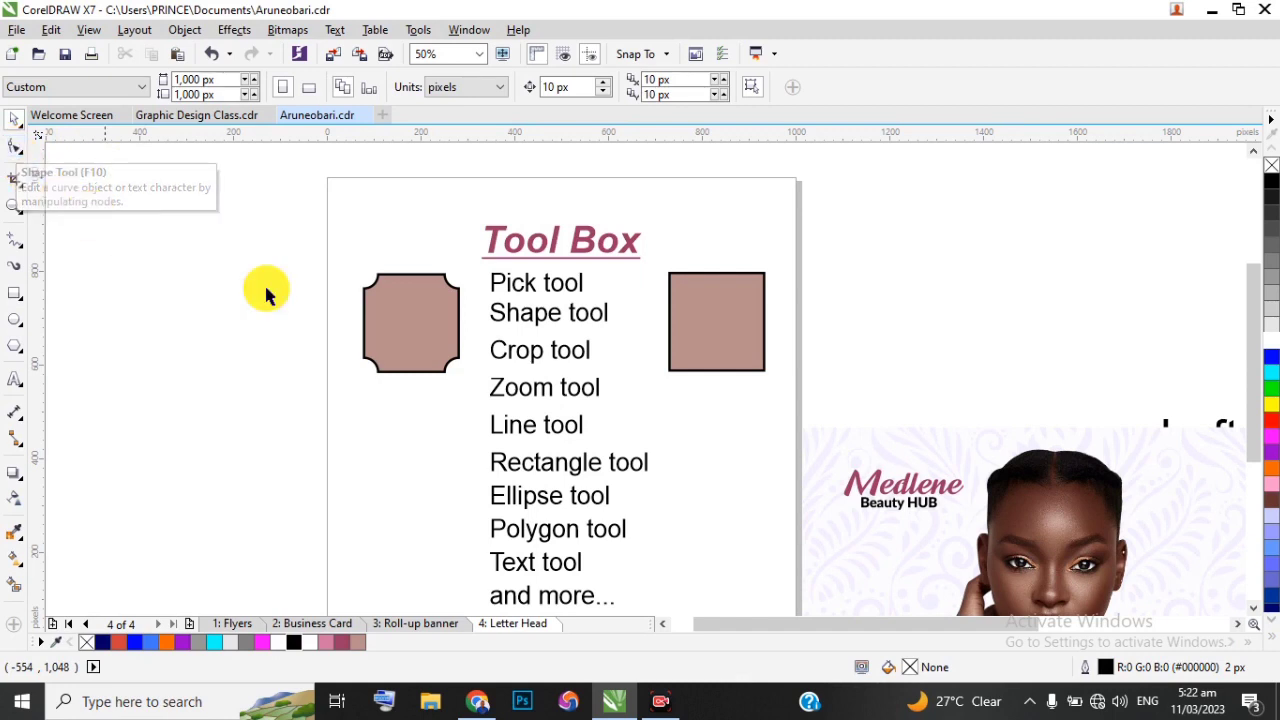
Try rounding all four corners of the plain rectangle to about 56 px with the Shape tool, and undo it
{"action": "left_click", "coordinate": [701, 294]}
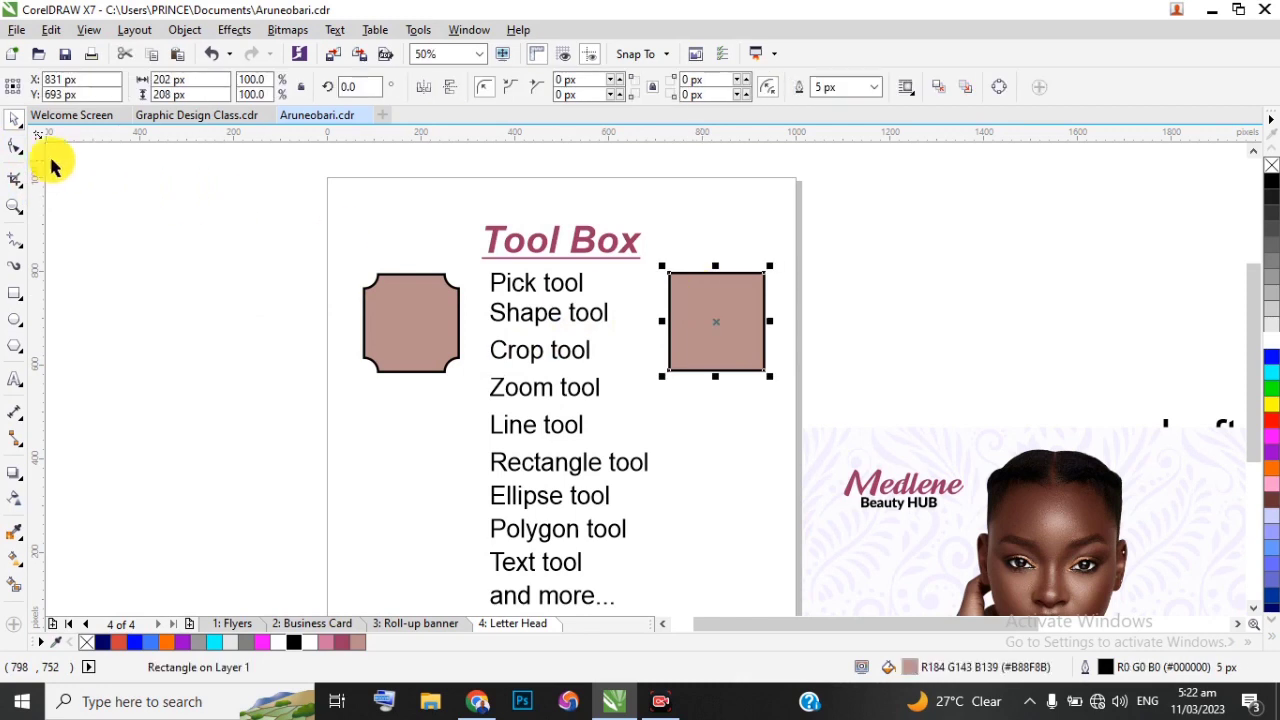
{"action": "left_click", "coordinate": [15, 146]}
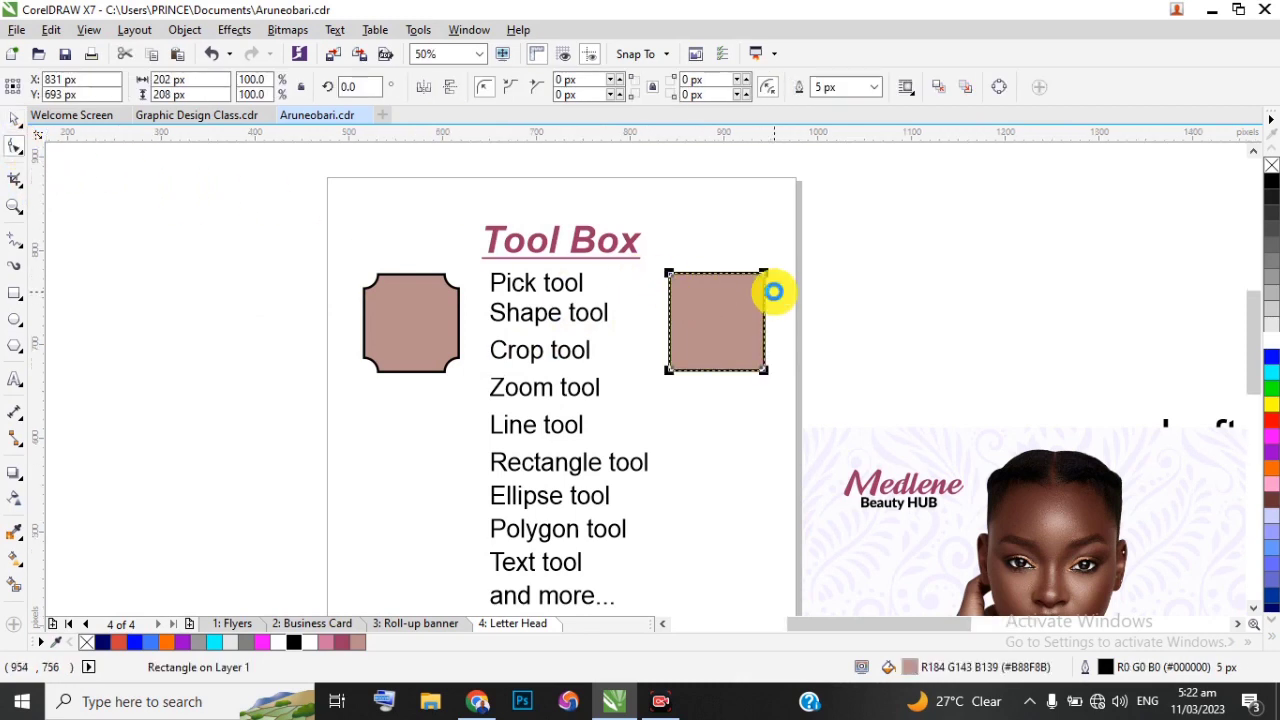
{"action": "scroll", "coordinate": [771, 289], "scroll_direction": "up", "scroll_amount": 2}
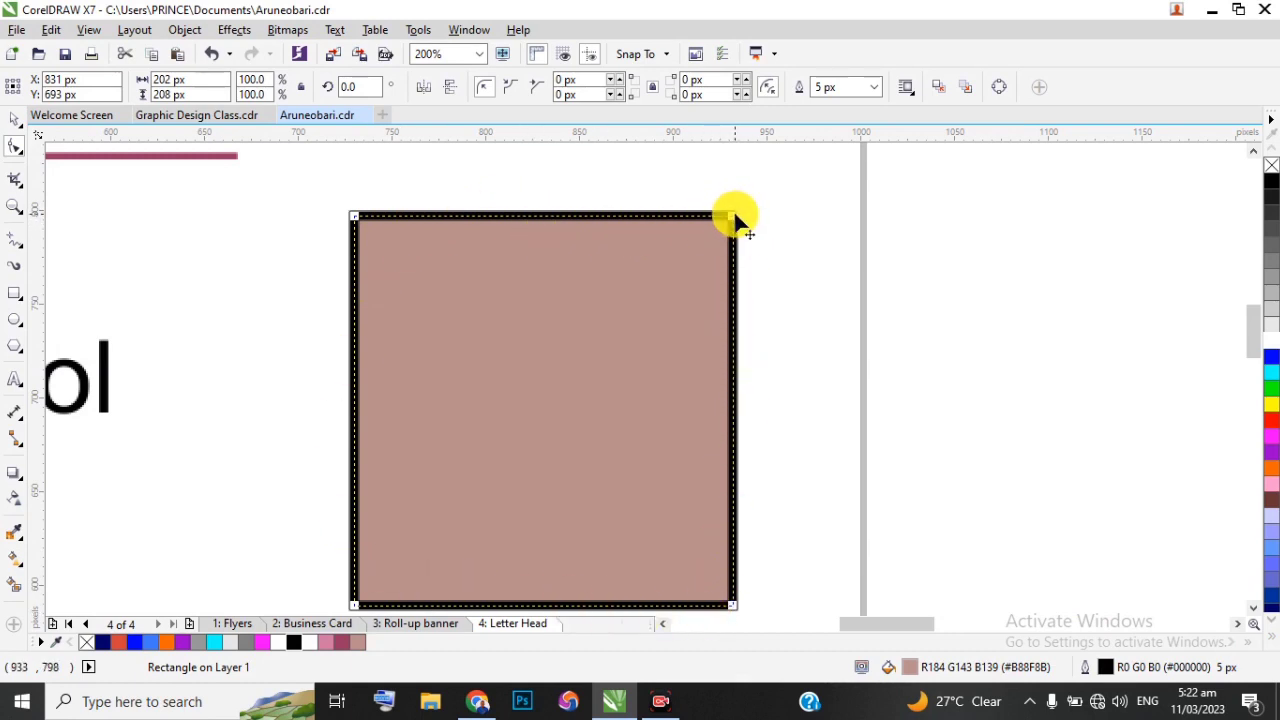
{"action": "left_click_drag", "start_coordinate": [735, 221], "coordinate": [627, 214]}
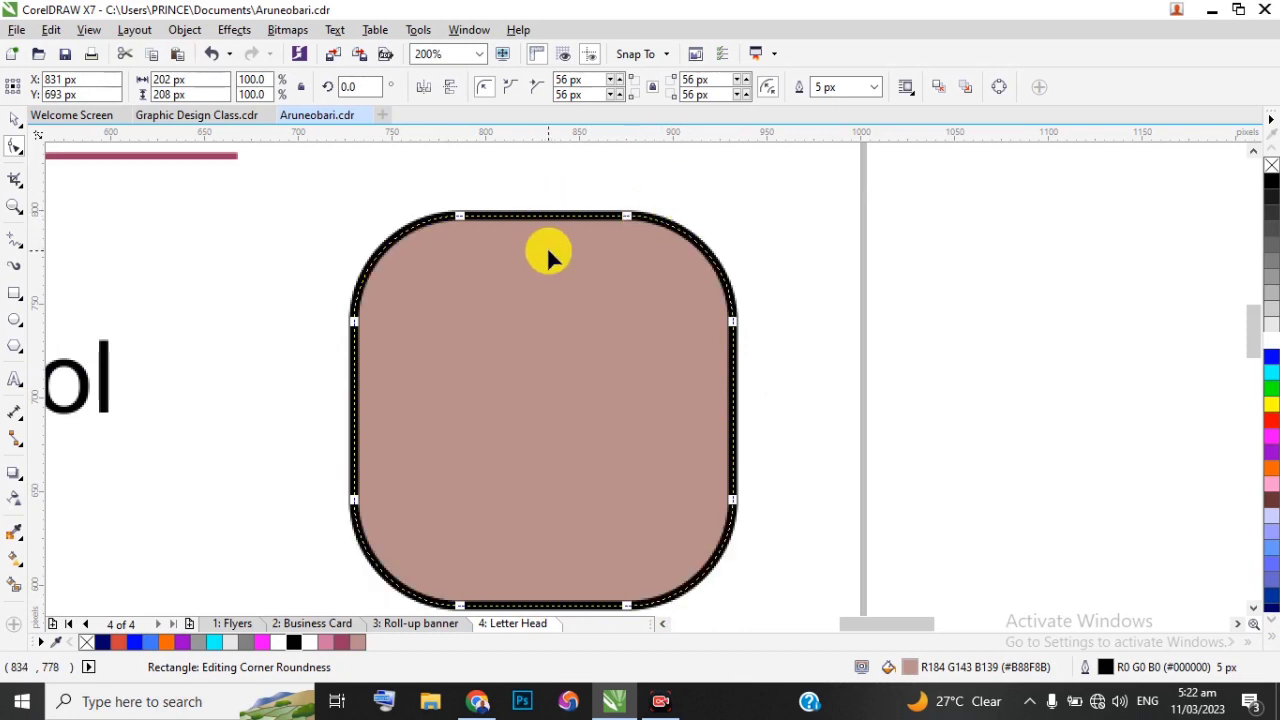
{"action": "key", "text": "ctrl+z"}
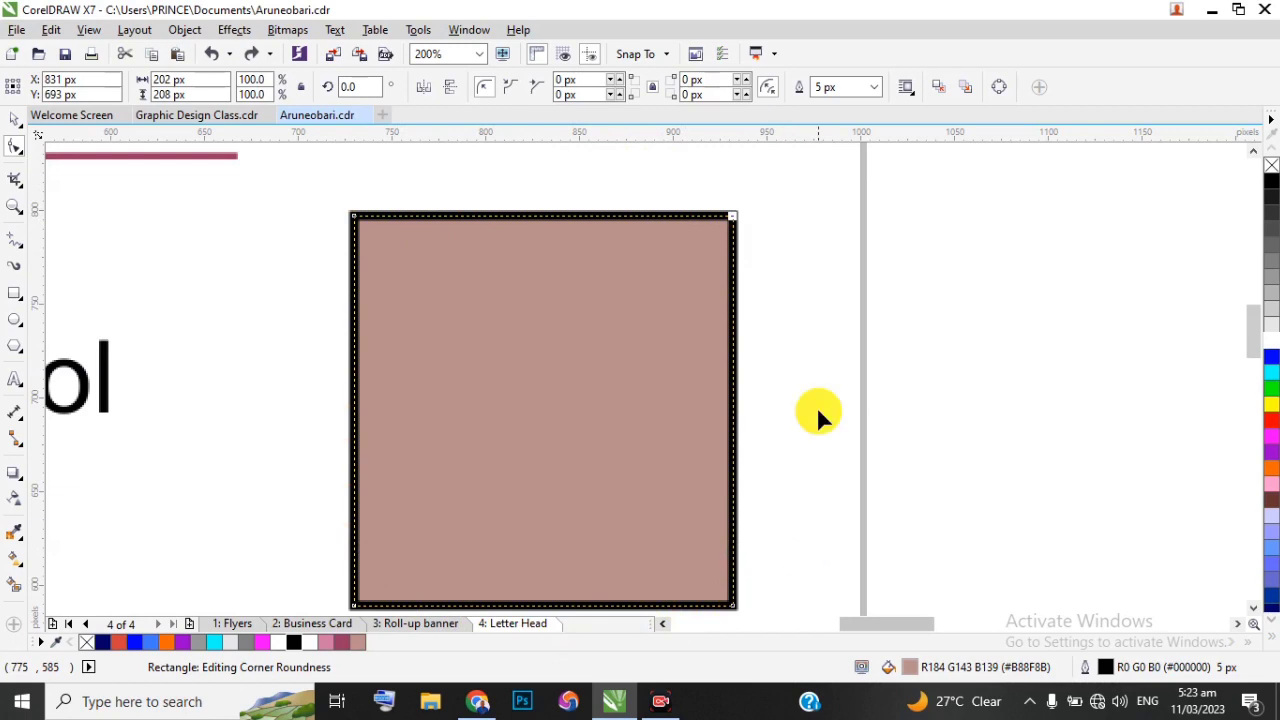
Round the rectangle's corners individually with the Shape tool: top-right about 45 px, bottom-left about 35 px, top-left about 34 px
{"action": "left_click_drag", "start_coordinate": [1254, 338], "coordinate": [1248, 334]}
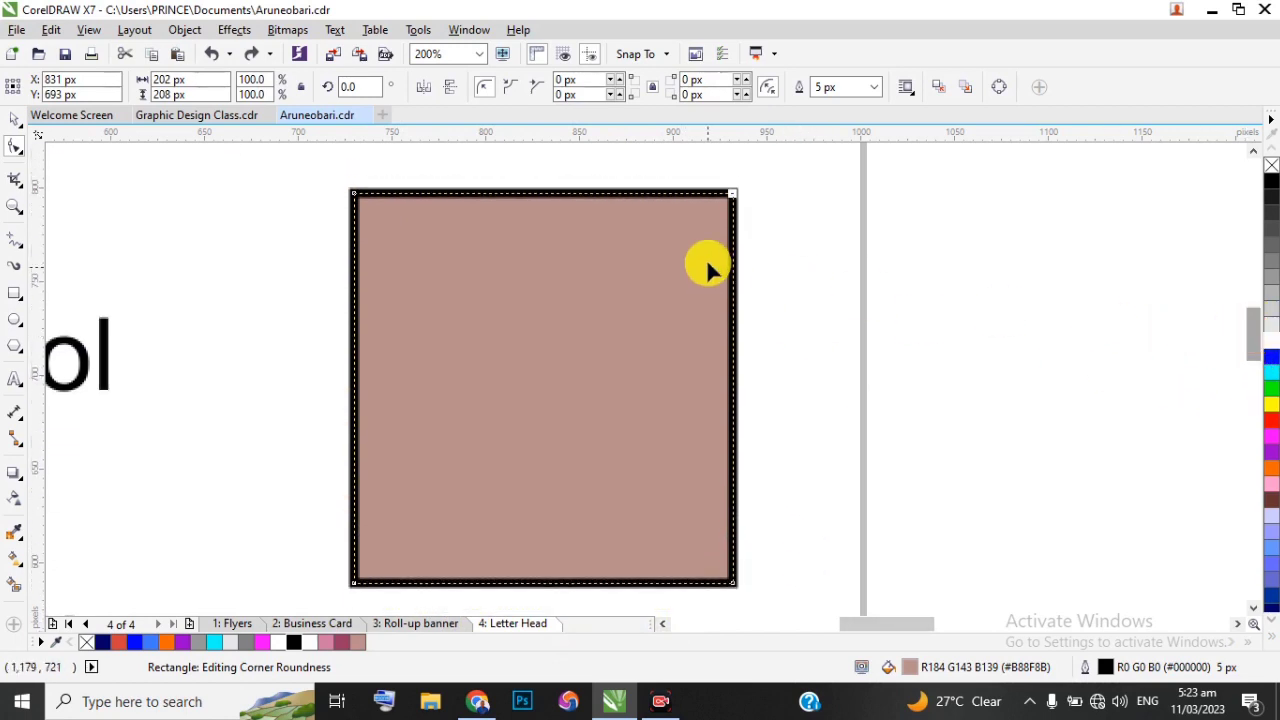
{"action": "left_click_drag", "start_coordinate": [733, 193], "coordinate": [651, 191]}
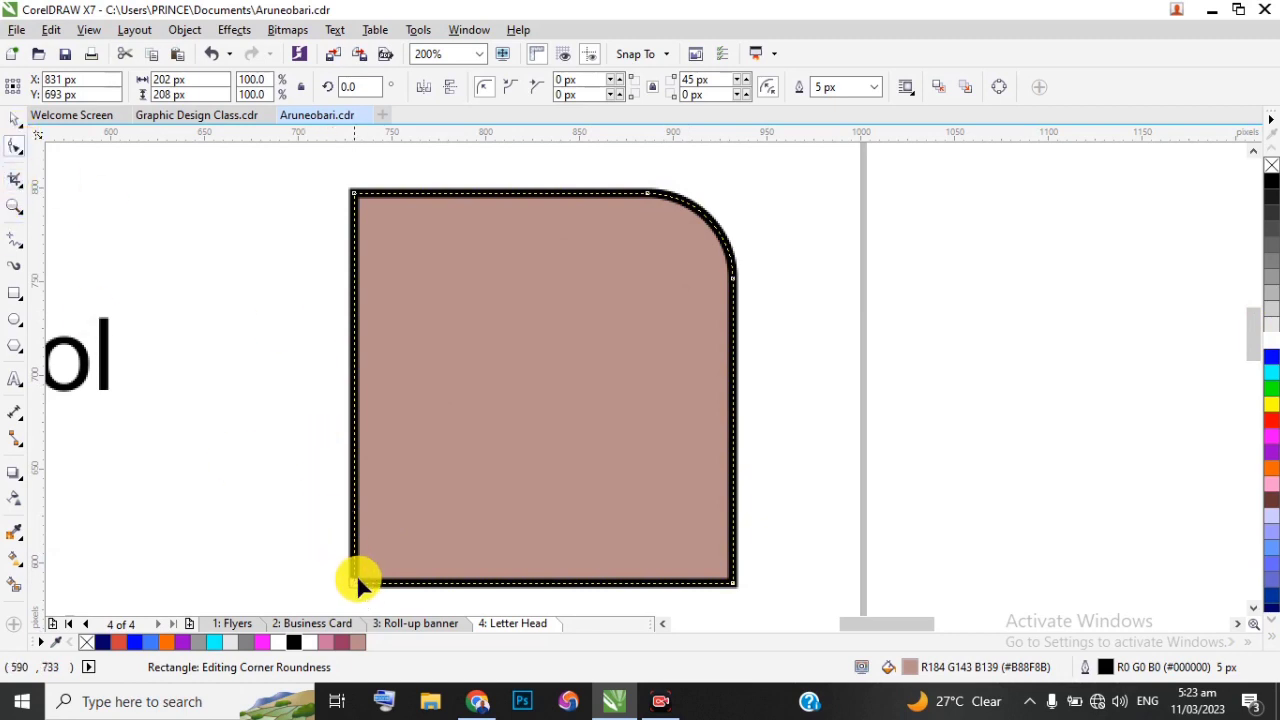
{"action": "left_click_drag", "start_coordinate": [357, 586], "coordinate": [352, 520]}
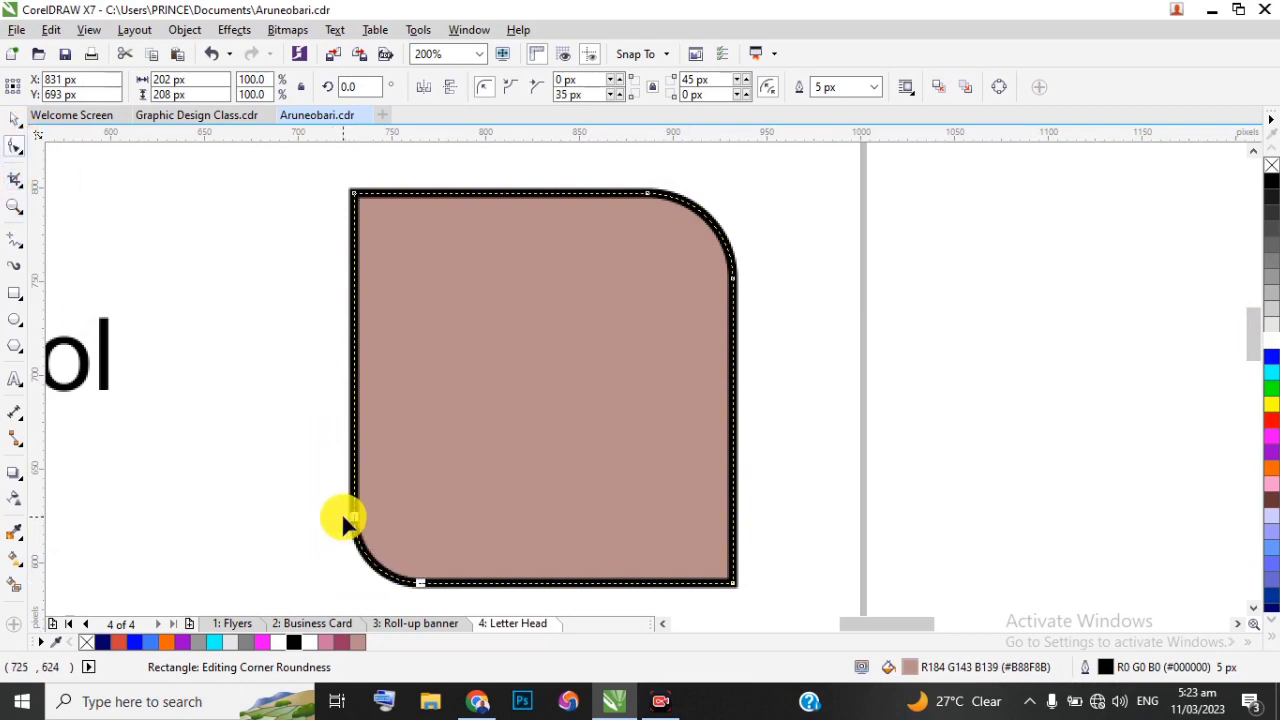
{"action": "left_click_drag", "start_coordinate": [355, 200], "coordinate": [418, 194]}
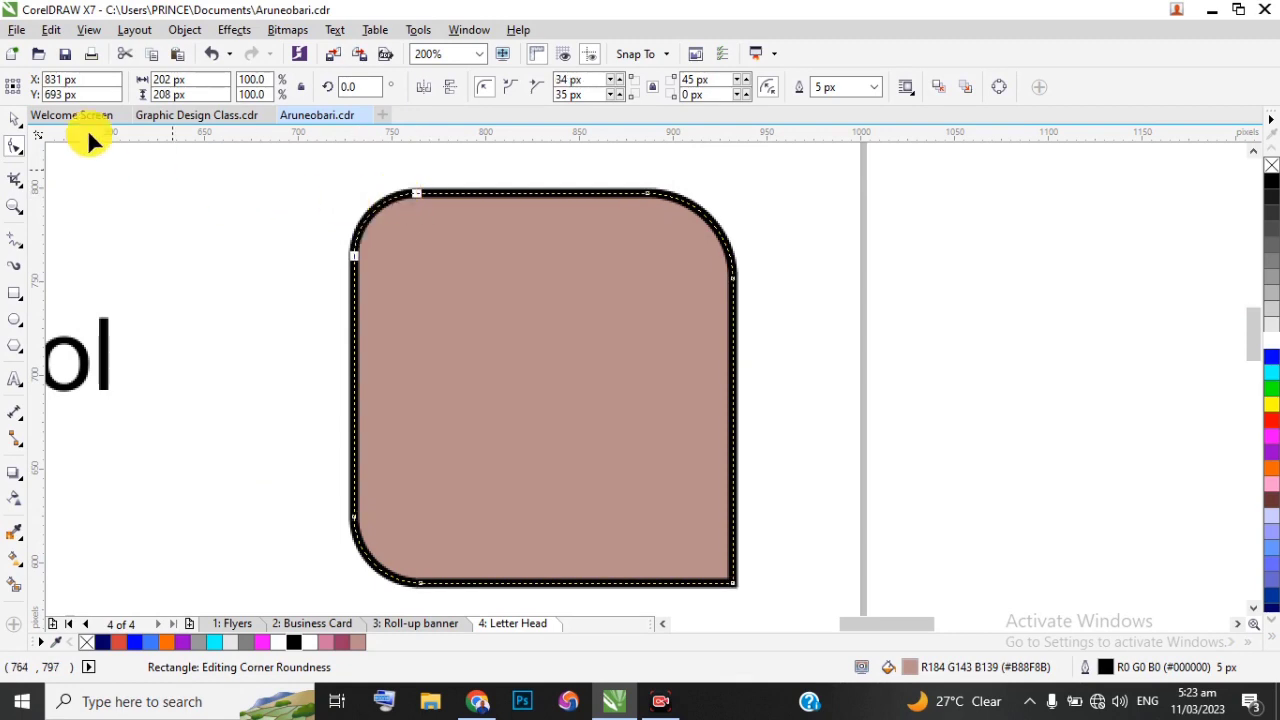
{"action": "left_click", "coordinate": [20, 121]}
Widen the letter spacing of the "Pick tool" text with the Shape tool to about 248 px overall width
{"action": "scroll", "coordinate": [343, 271], "scroll_direction": "down", "scroll_amount": 4}
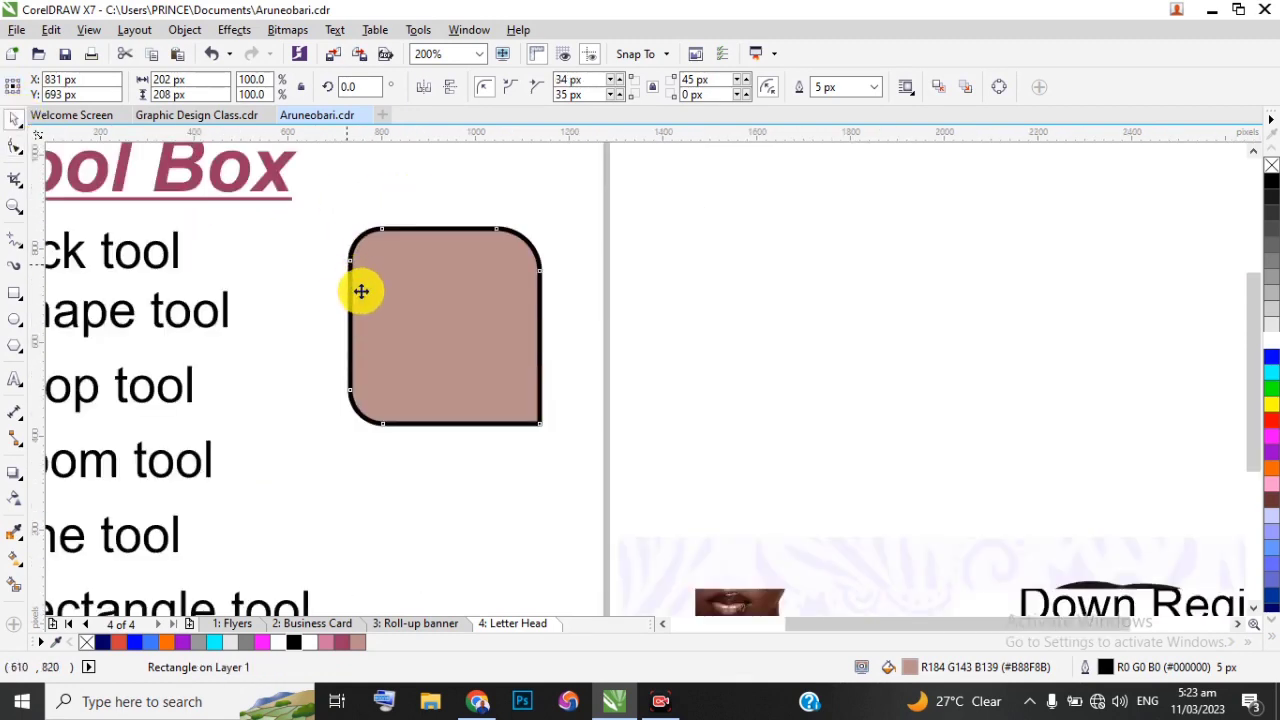
{"action": "left_click", "coordinate": [185, 262]}
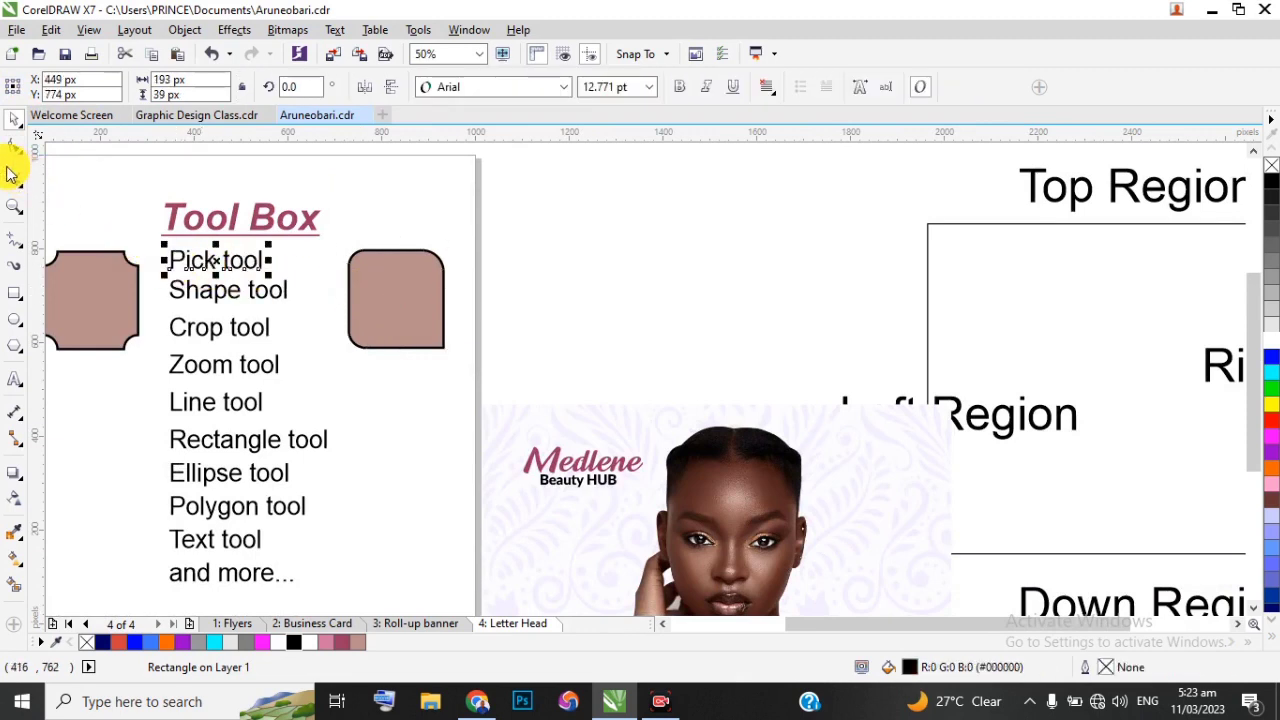
{"action": "scroll", "coordinate": [180, 263], "scroll_direction": "up", "scroll_amount": 2}
{"action": "key", "text": "F10"}
{"action": "scroll", "coordinate": [175, 274], "scroll_direction": "up", "scroll_amount": 2}
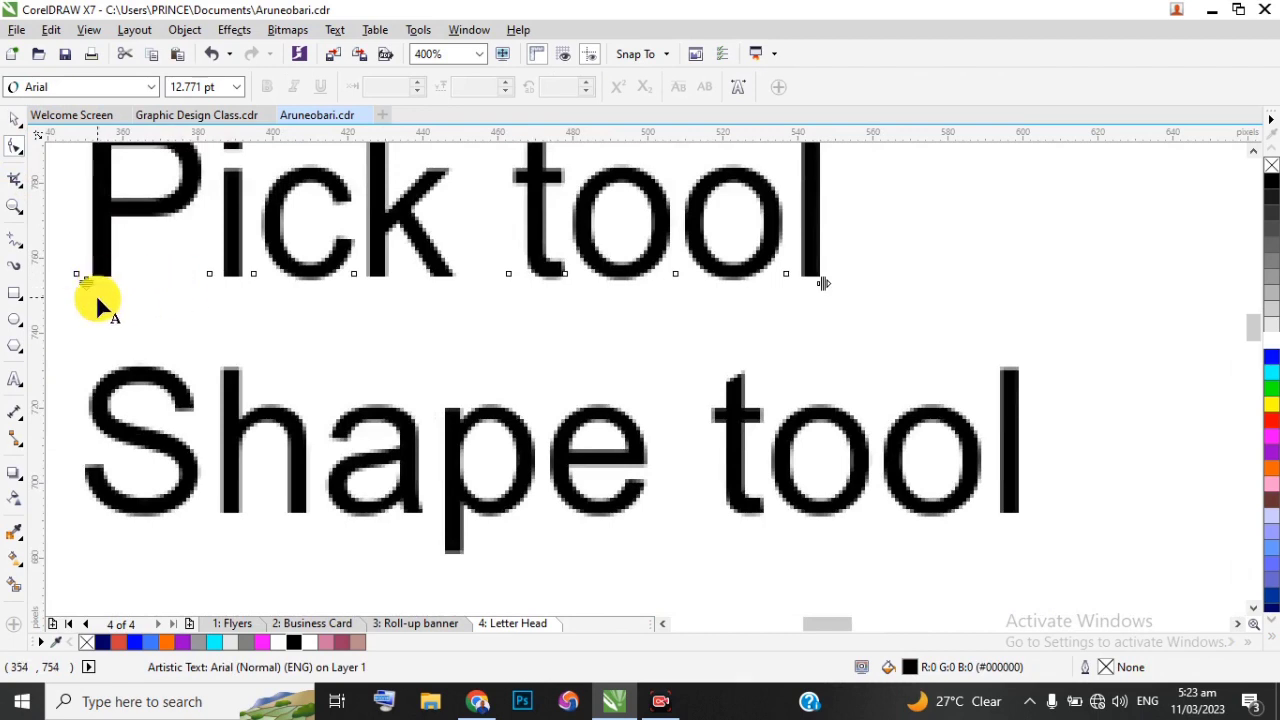
{"action": "left_click_drag", "start_coordinate": [809, 283], "coordinate": [1064, 288]}
{"action": "scroll", "coordinate": [913, 358], "scroll_direction": "down", "scroll_amount": 2}
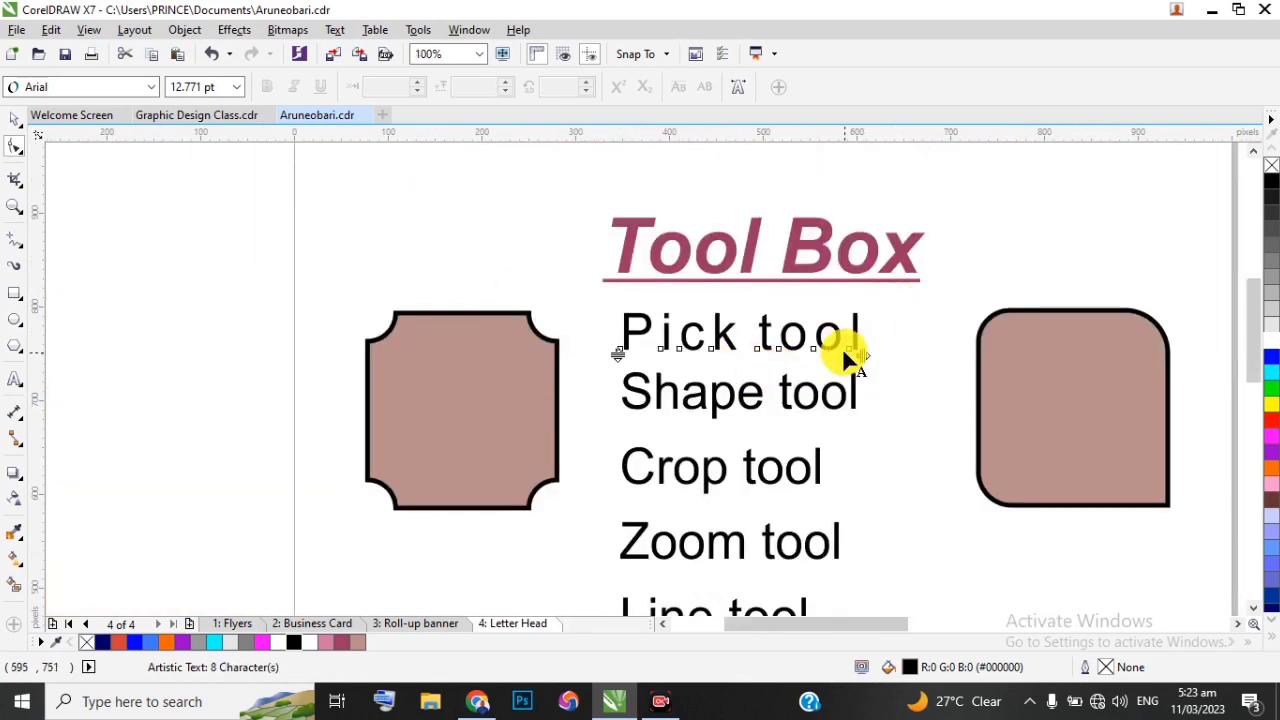
Shift single letters of "Pick tool" off the baseline with the Shape tool, lowering c, t and an o and raising the i
{"action": "left_click_drag", "start_coordinate": [820, 346], "coordinate": [660, 366]}
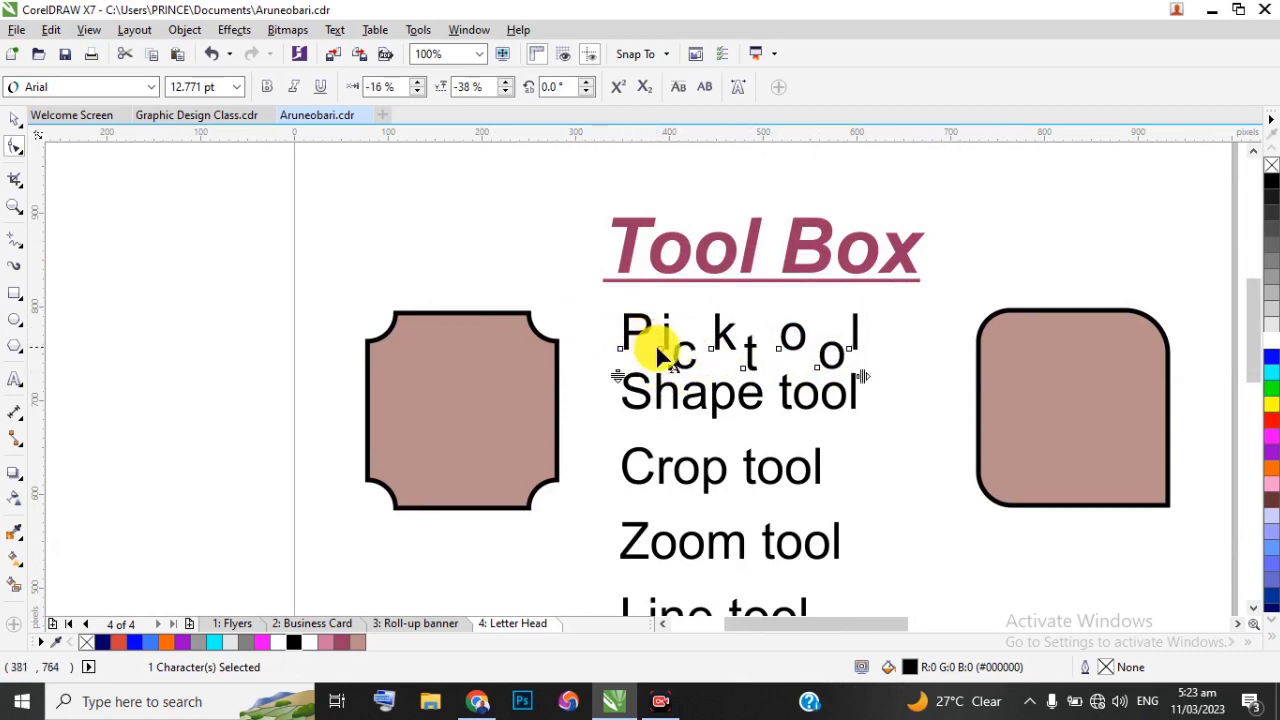
{"action": "left_click", "coordinate": [657, 344]}
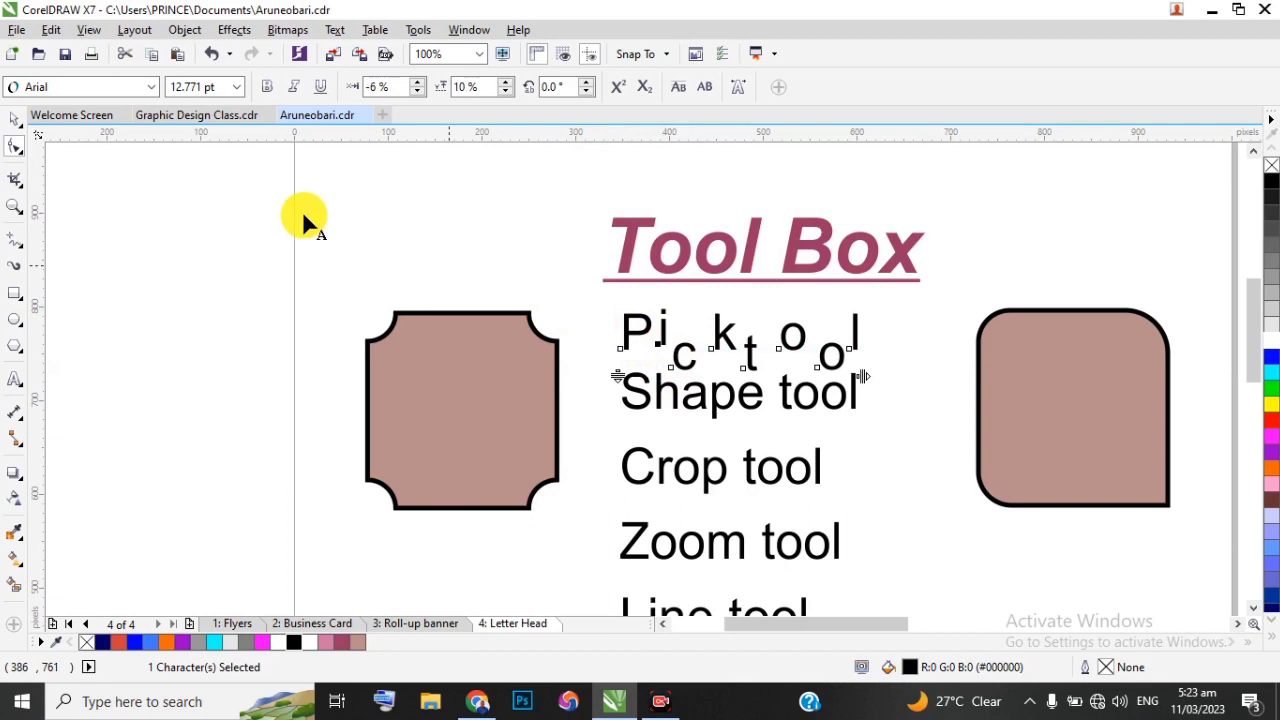
{"action": "left_click", "coordinate": [14, 120]}
{"action": "left_click", "coordinate": [477, 234]}
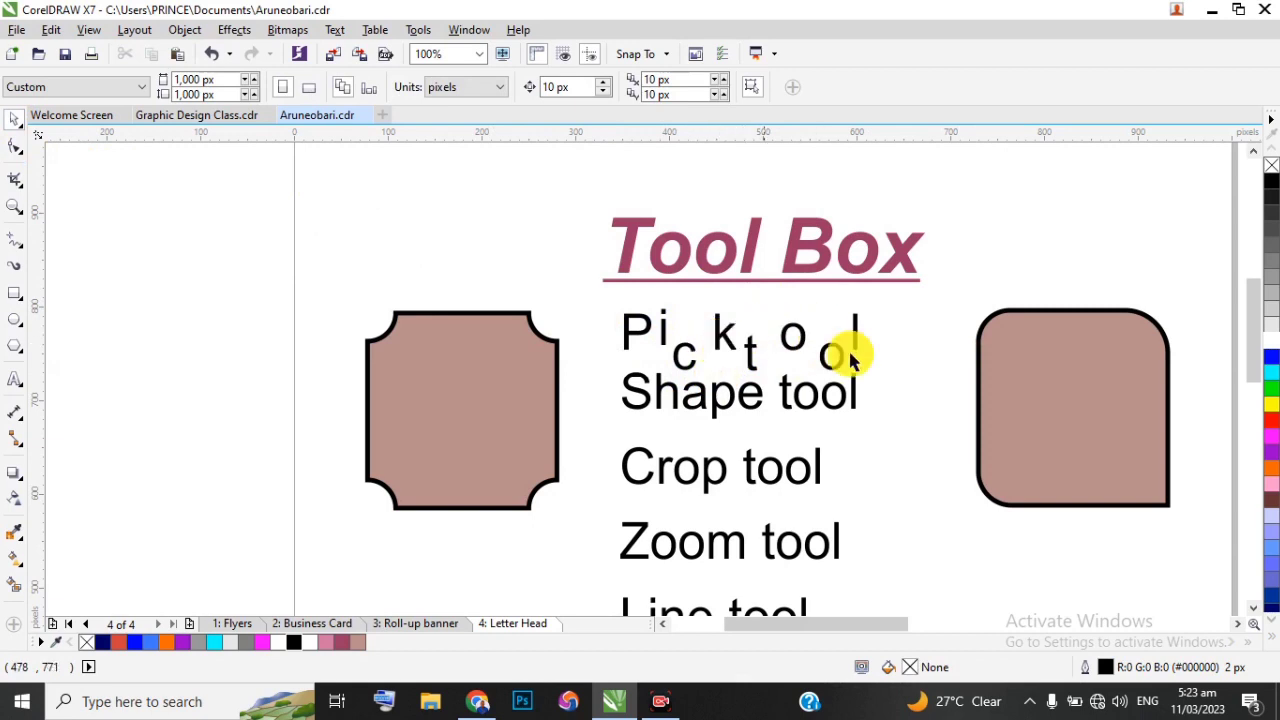
{"action": "scroll", "coordinate": [790, 340], "scroll_direction": "up", "scroll_amount": 2}
{"action": "scroll", "coordinate": [509, 343], "scroll_direction": "down", "scroll_amount": 2}
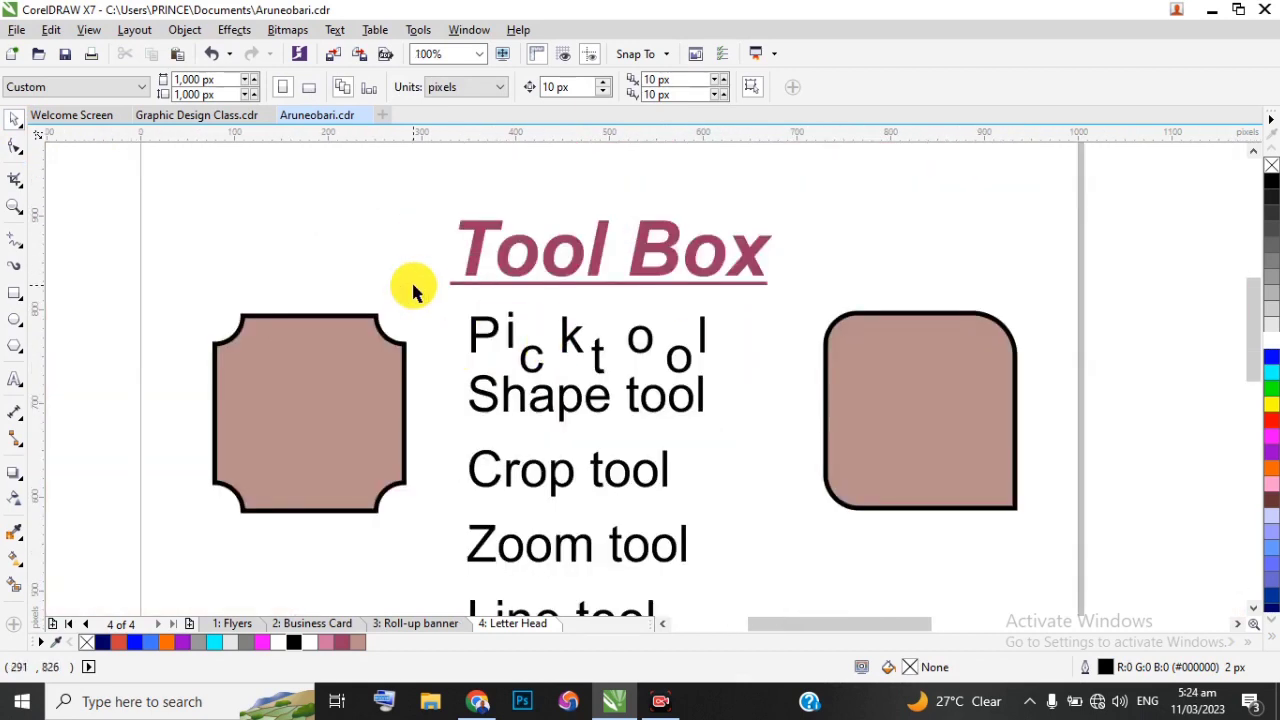
Undo the individual letter shifts and the widened letter spacing of the "Pick tool" text
{"action": "key", "text": "ctrl+z"}
{"action": "key", "text": "ctrl+z"}
{"action": "key", "text": "ctrl+z"}
{"action": "key", "text": "ctrl+z"}
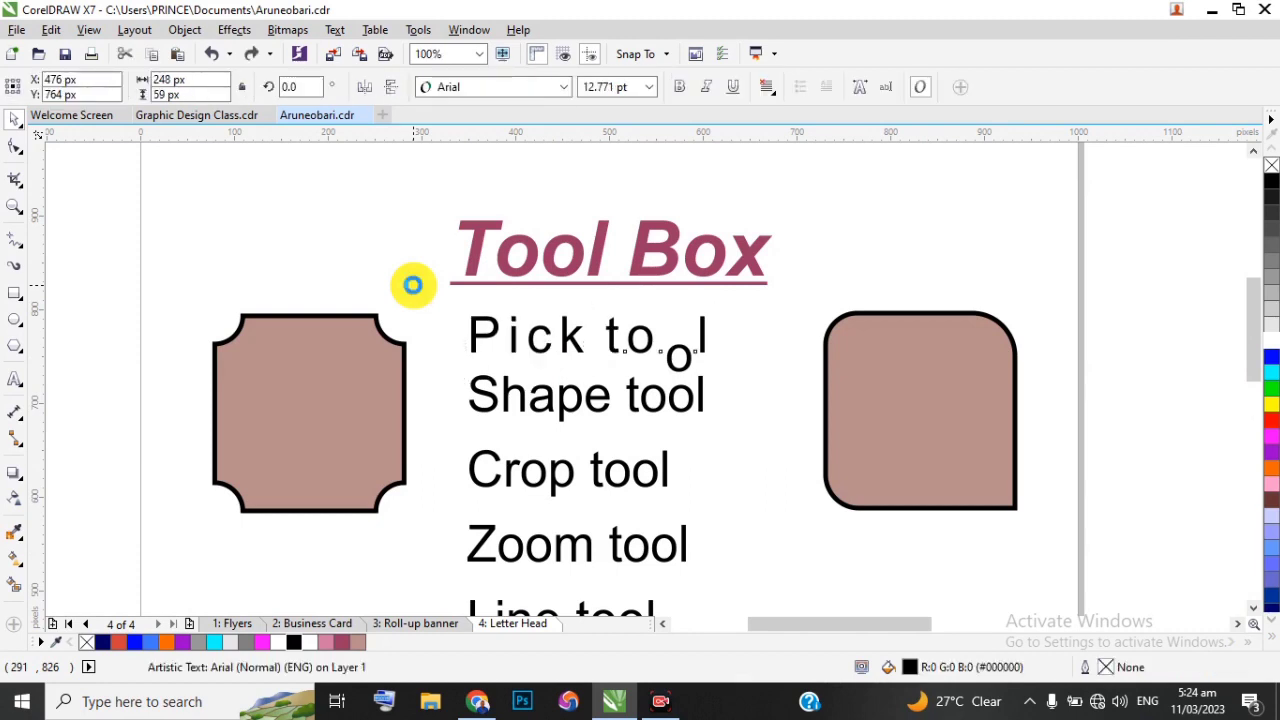
{"action": "key", "text": "ctrl+z"}
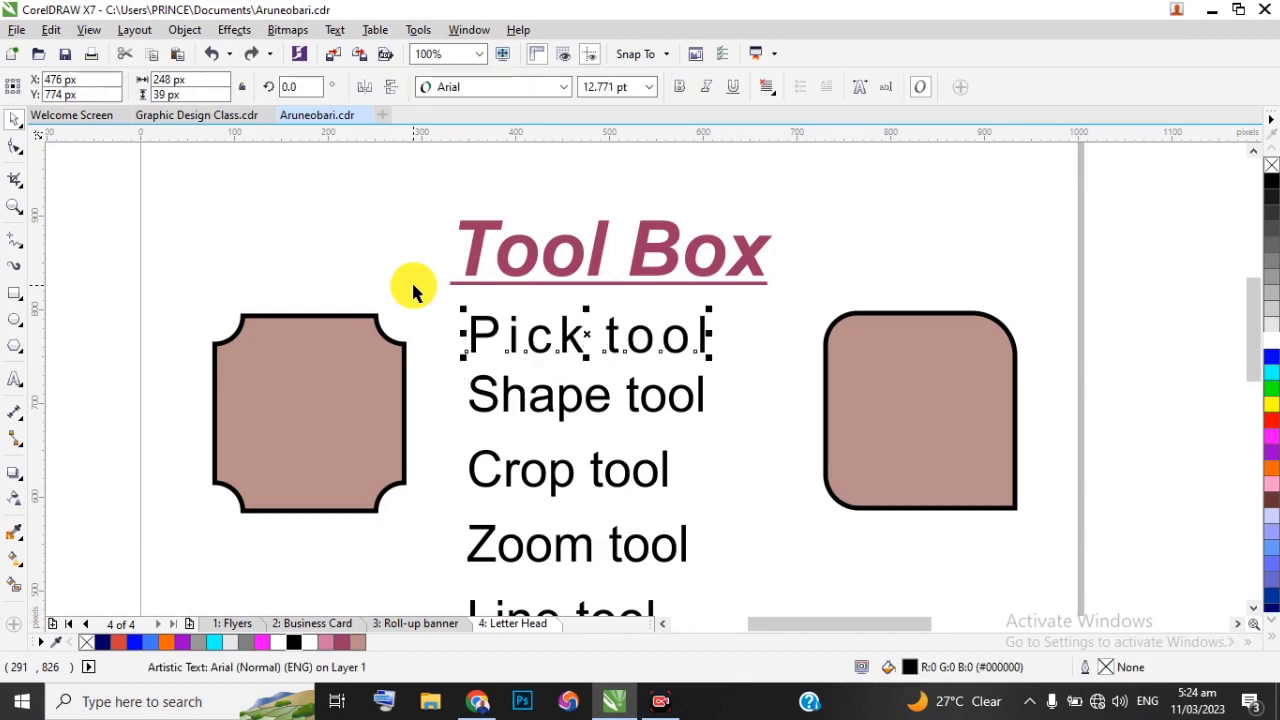
{"action": "key", "text": "ctrl+z"}
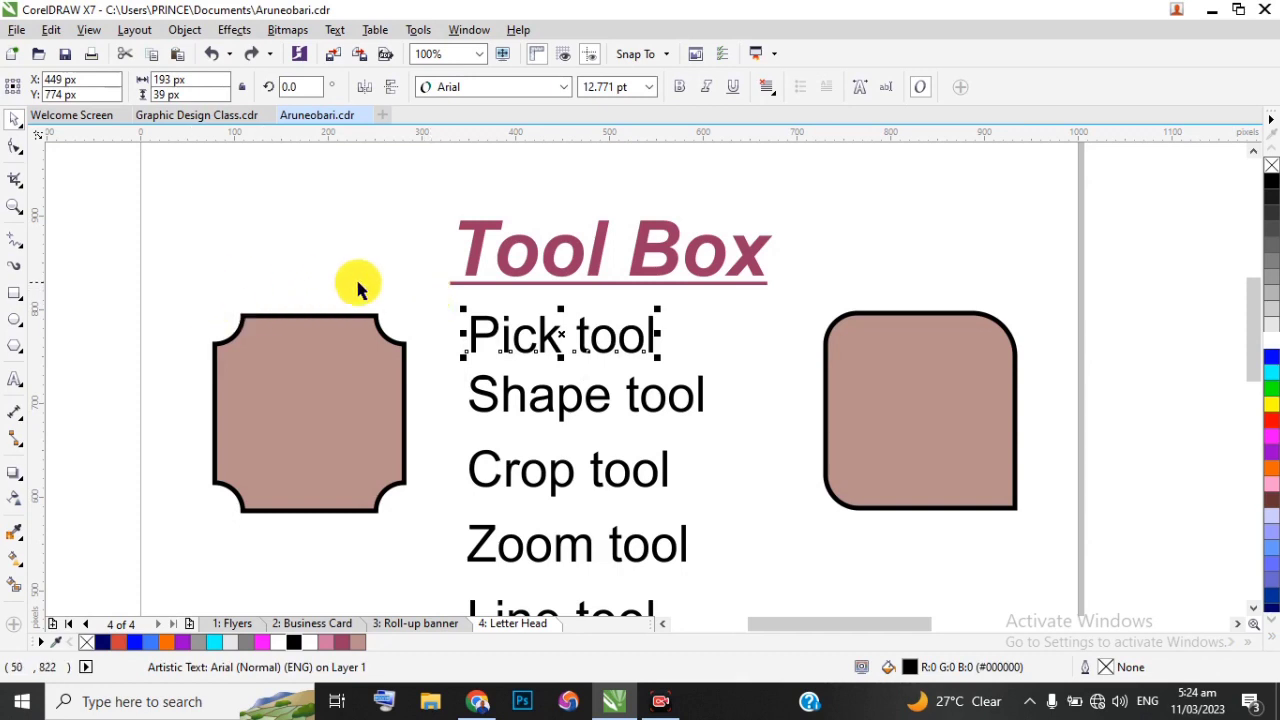
{"action": "scroll", "coordinate": [595, 295], "scroll_direction": "down", "scroll_amount": 2}
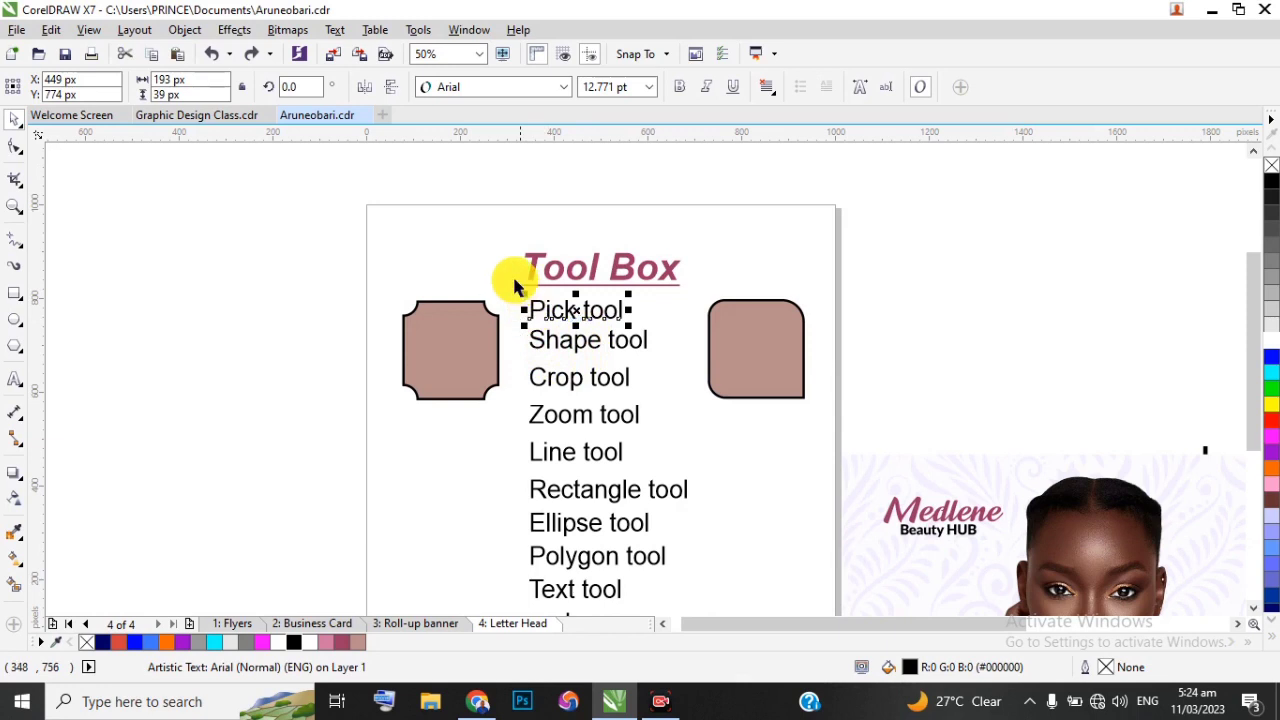
{"action": "scroll", "coordinate": [514, 277], "scroll_direction": "down", "scroll_amount": 2}
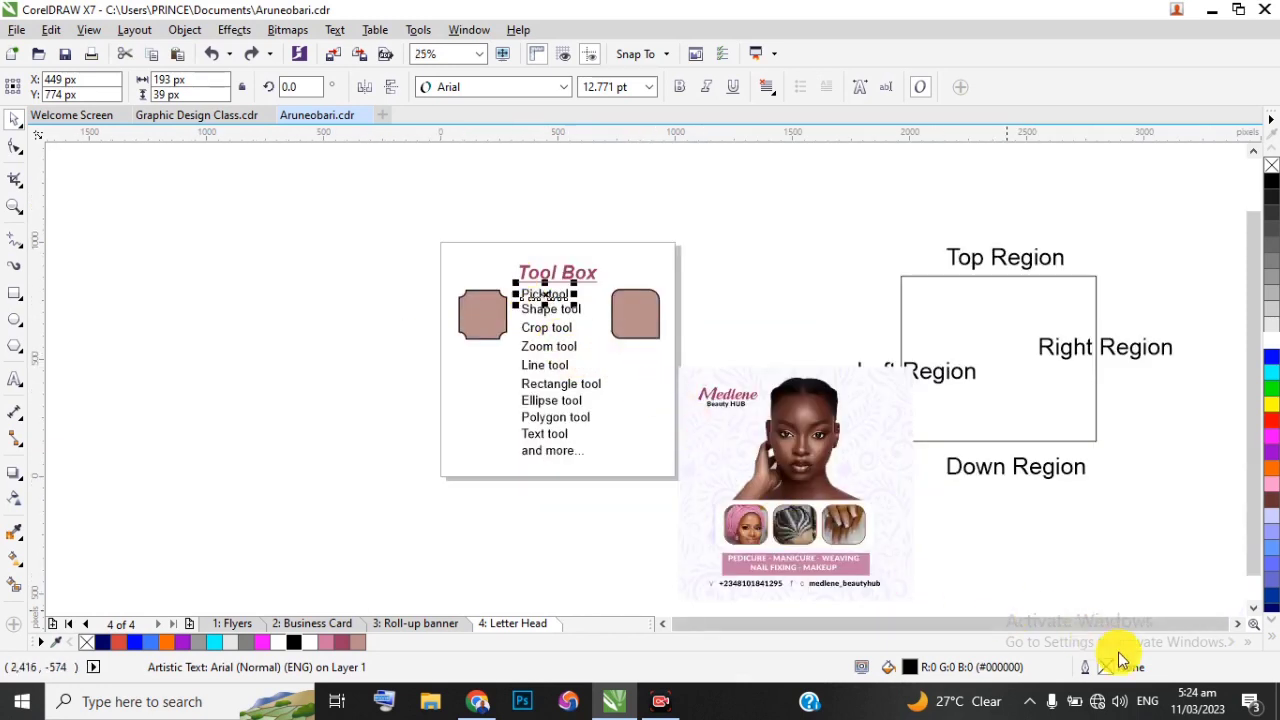